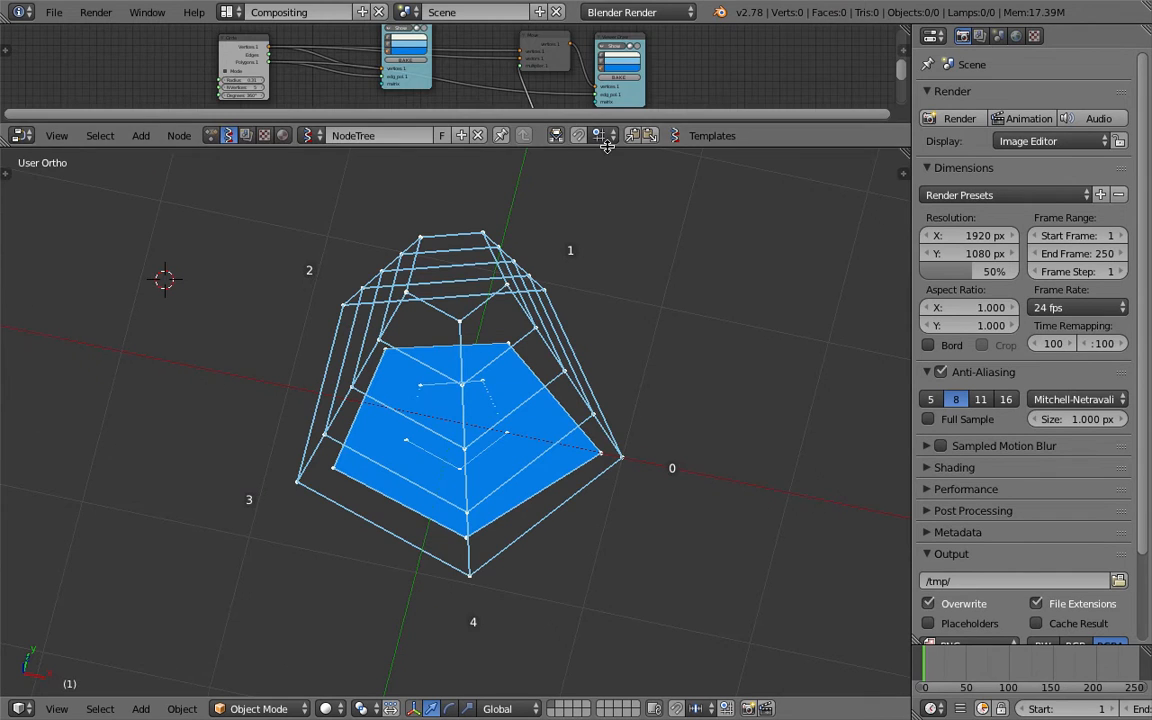
Set the Cylinder node's height to 0 in the existing node tree and inspect the flattened polar chart.
{"action": "middle_click_drag", "start_coordinate": [246, 132], "coordinate": [293, 147]}
{"action": "scroll", "coordinate": [291, 147], "scroll_direction": "up", "scroll_amount": 2}
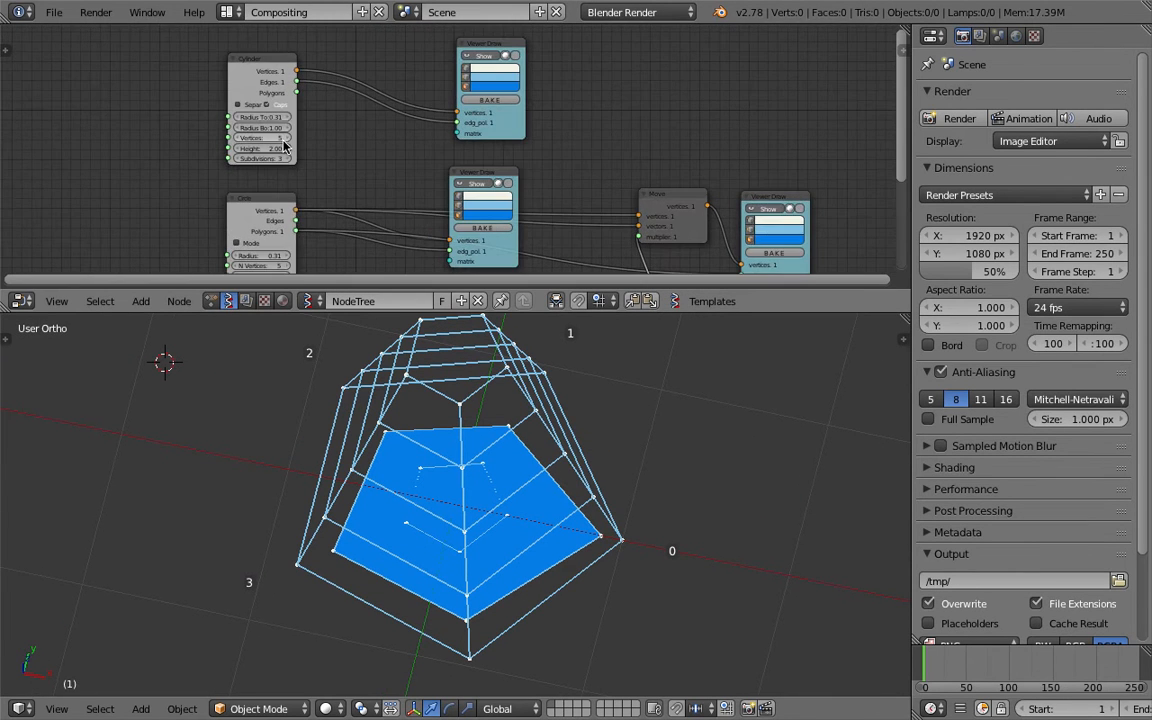
{"action": "scroll", "coordinate": [255, 149], "scroll_direction": "up", "scroll_amount": 4}
{"action": "left_click", "coordinate": [212, 148]}
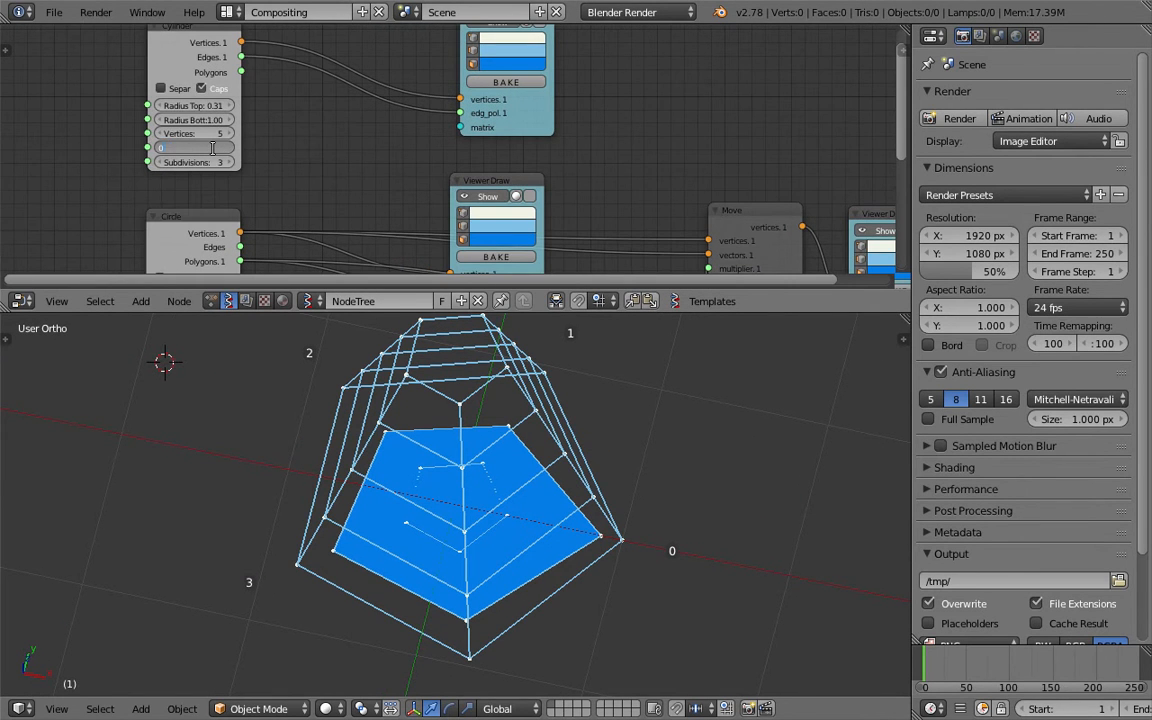
{"action": "key", "text": "Return"}
{"action": "middle_click_drag", "start_coordinate": [540, 522], "coordinate": [449, 380]}
{"action": "middle_click_drag", "start_coordinate": [527, 470], "coordinate": [585, 519]}
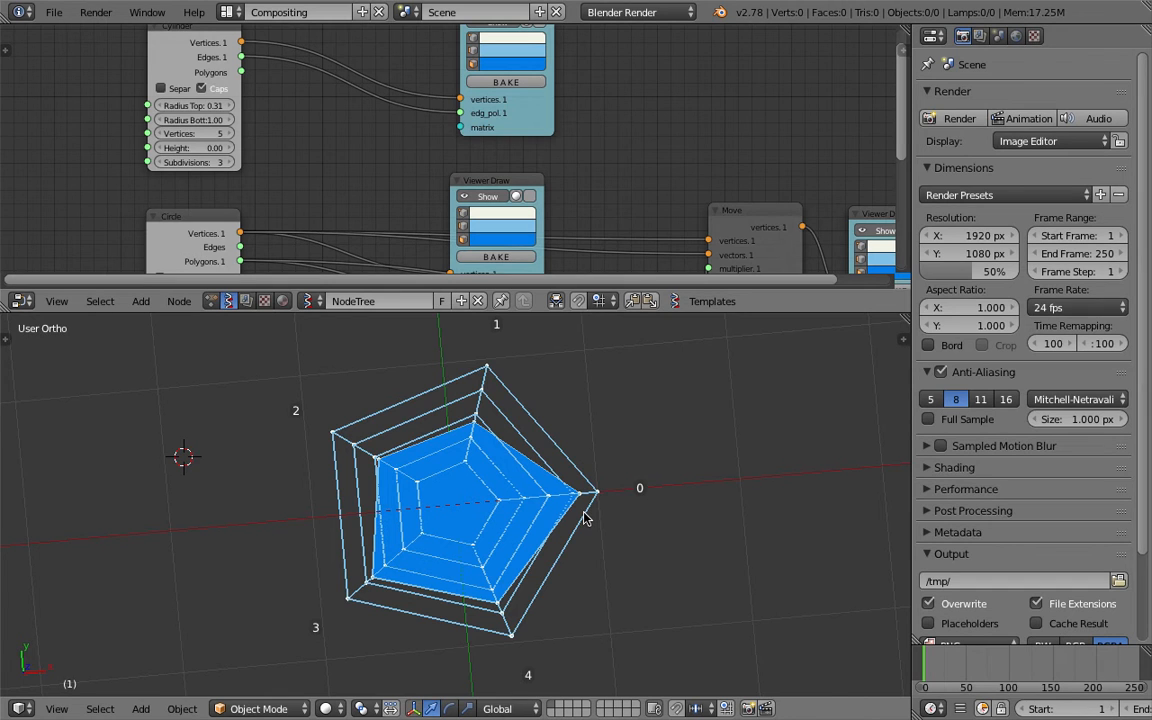
{"action": "middle_click_drag", "start_coordinate": [586, 518], "coordinate": [591, 532]}
{"action": "middle_click_drag", "start_coordinate": [455, 464], "coordinate": [403, 503]}
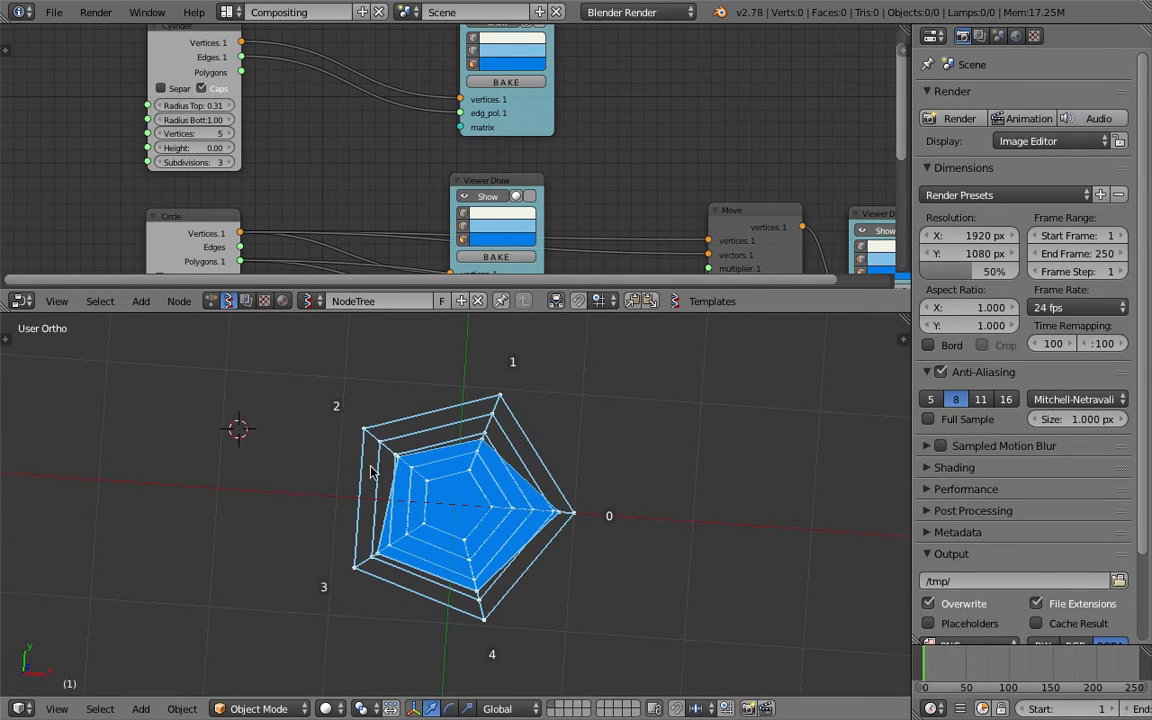
{"action": "middle_click_drag", "start_coordinate": [487, 510], "coordinate": [501, 483]}
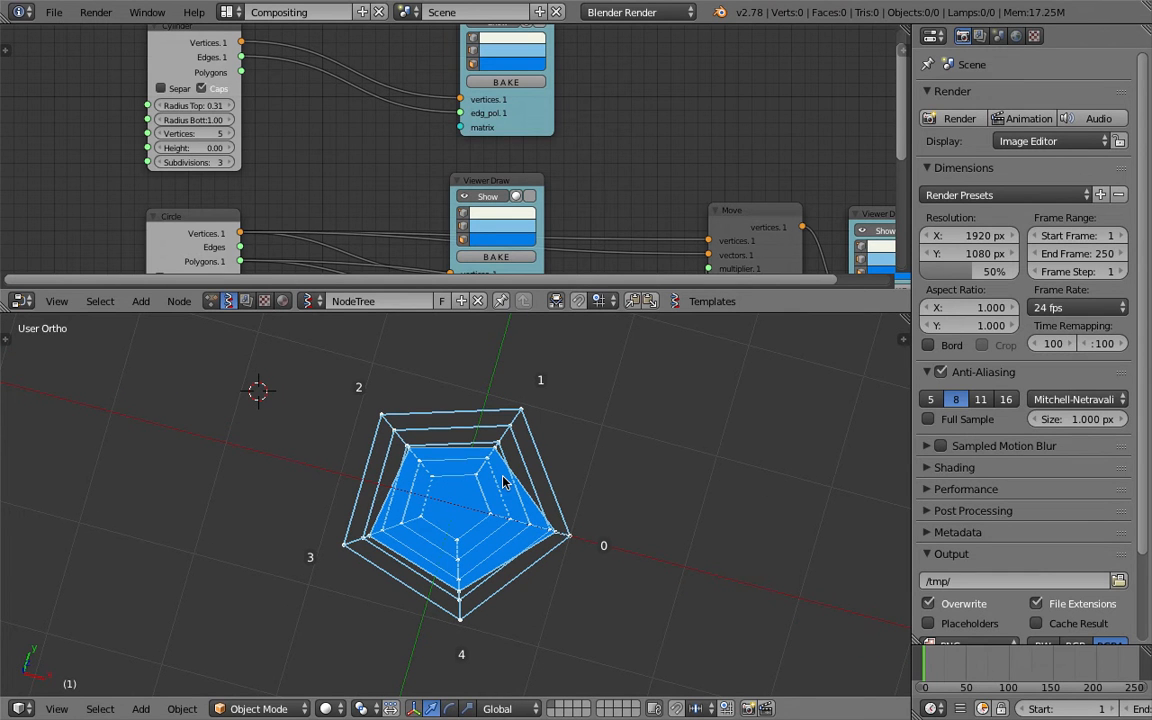
{"action": "middle_click_drag", "start_coordinate": [524, 423], "coordinate": [662, 505]}
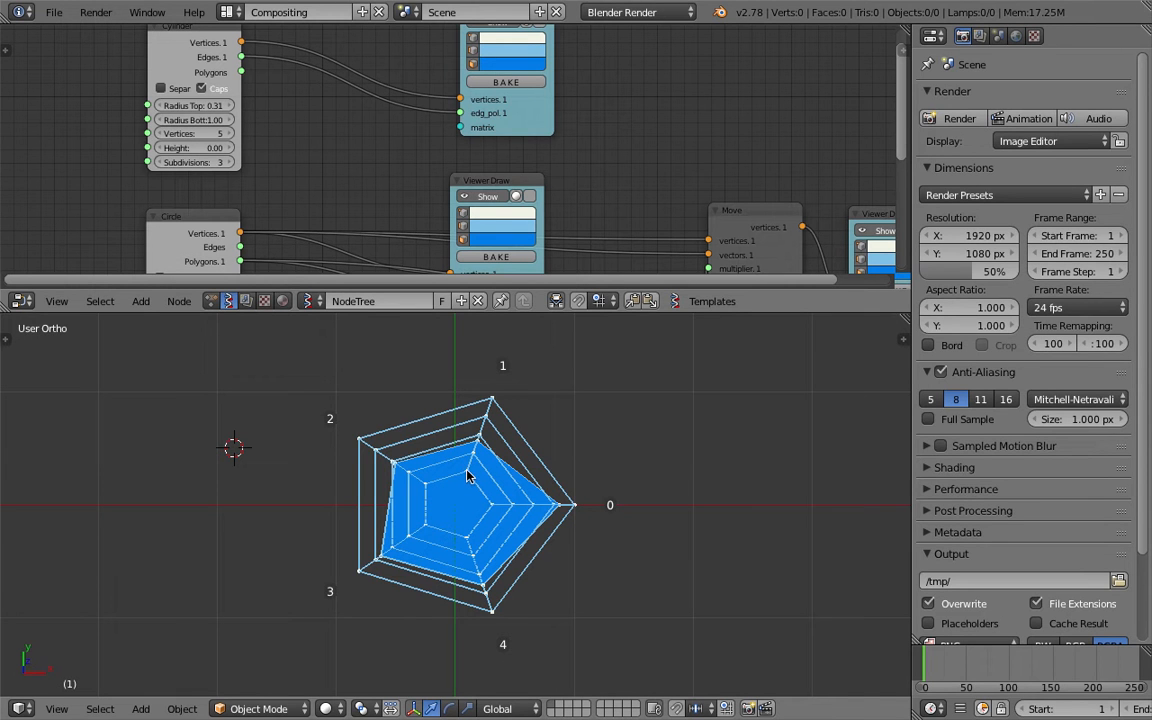
Switch to the browser and examine the reference polar chart image and the image search results for similar charts.
{"action": "key", "text": "ctrl+Right"}
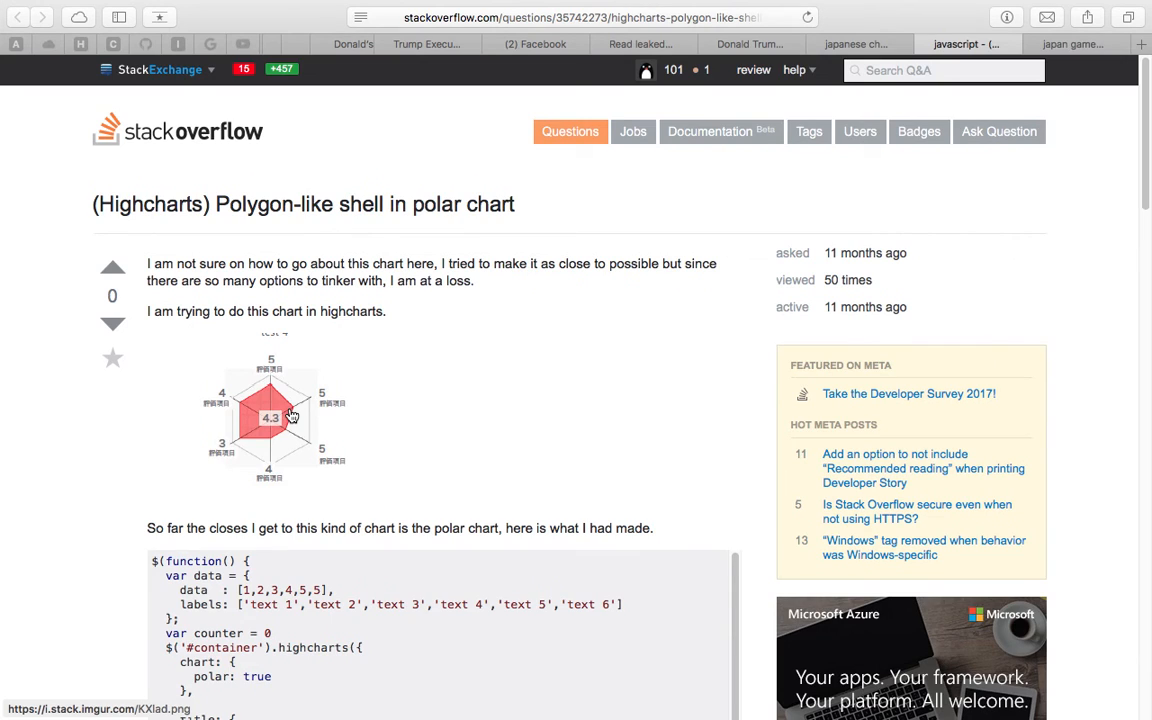
{"action": "left_click", "coordinate": [291, 416]}
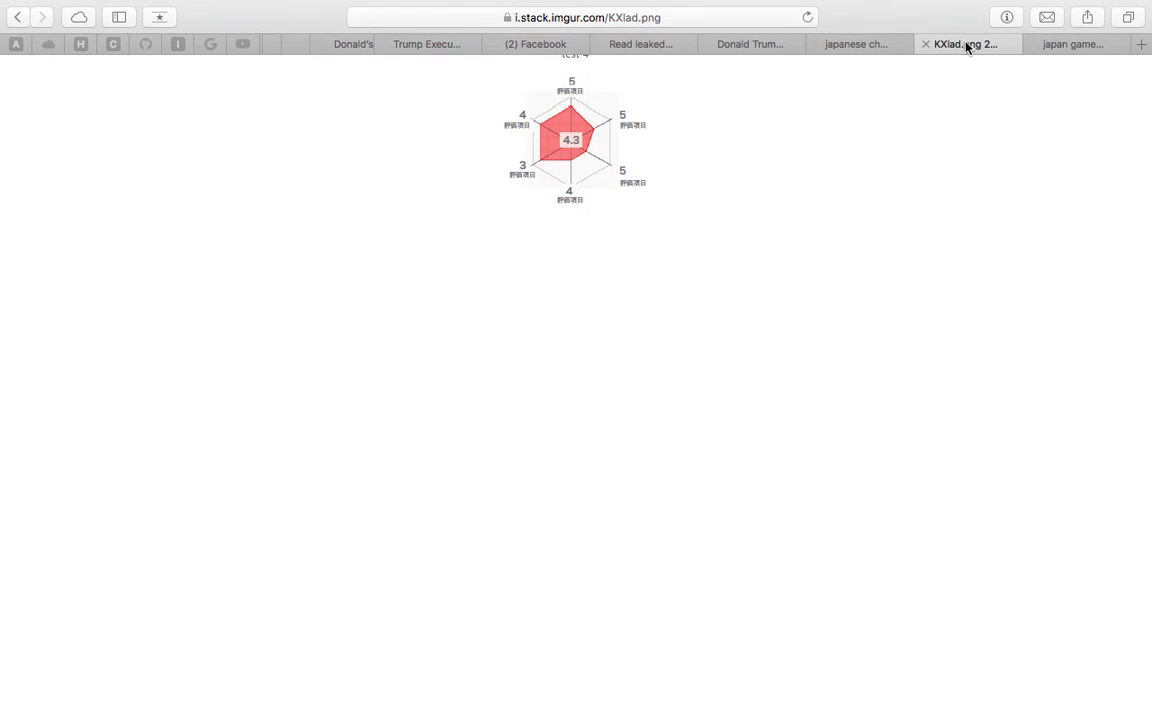
{"action": "key", "text": "super+w"}
{"action": "scroll", "coordinate": [513, 262], "scroll_direction": "down", "scroll_amount": 5}
{"action": "scroll", "coordinate": [520, 390], "scroll_direction": "up", "scroll_amount": 10}
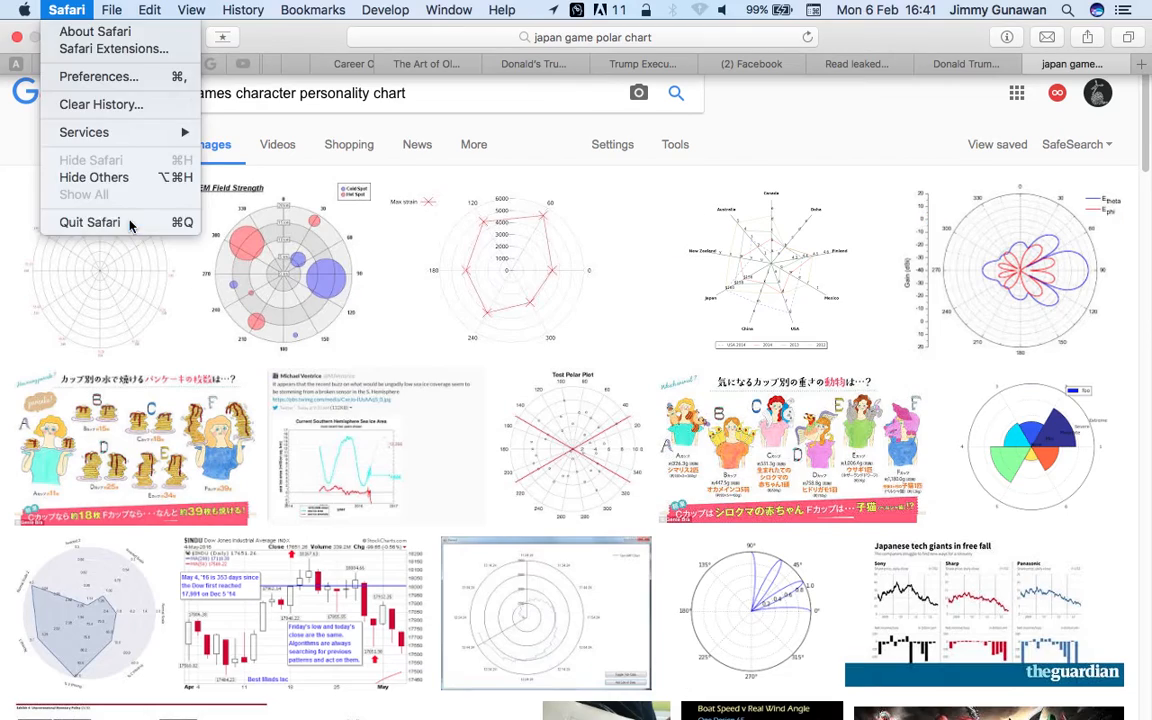
{"action": "key", "text": "Escape"}
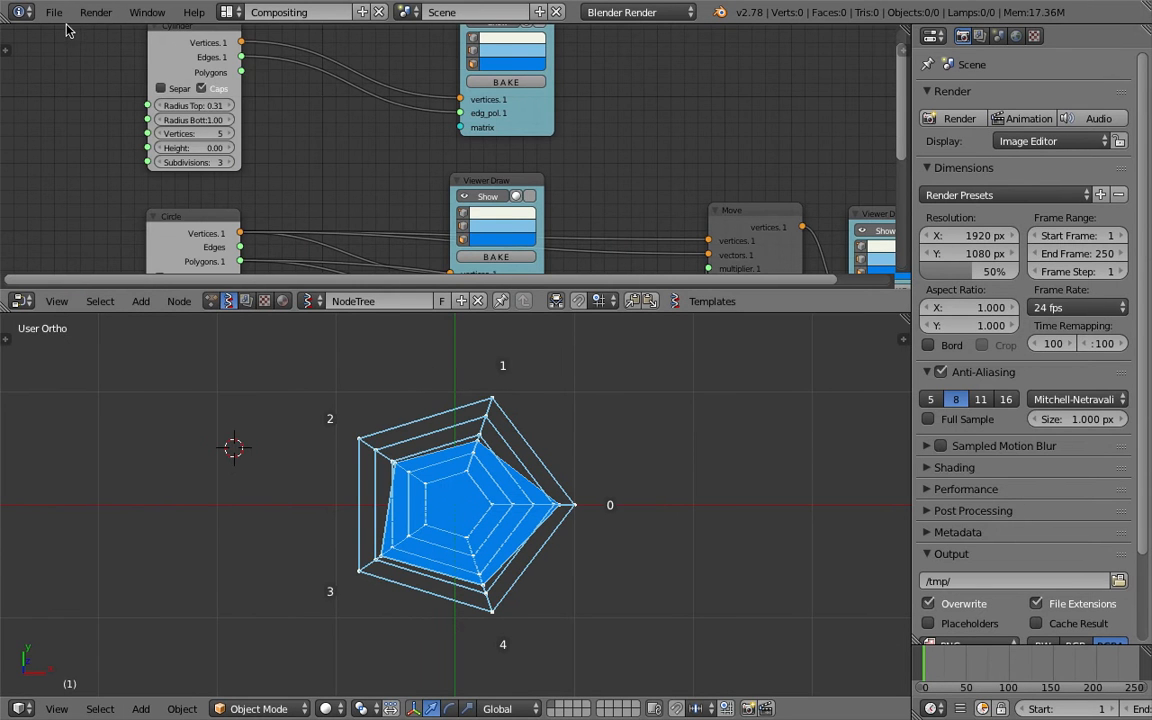
Switch back to Blender, reload the start-up file and delete all the default objects.
{"action": "scroll", "coordinate": [270, 100], "scroll_direction": "down", "scroll_amount": 2}
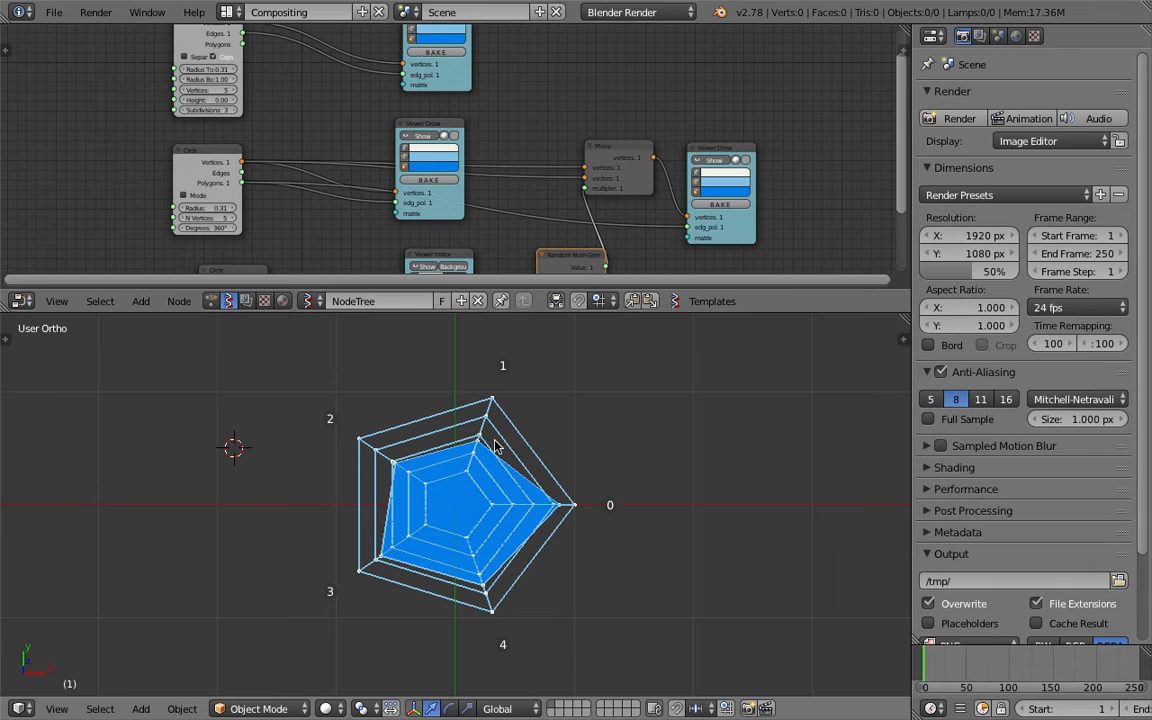
{"action": "key", "text": "super+n"}
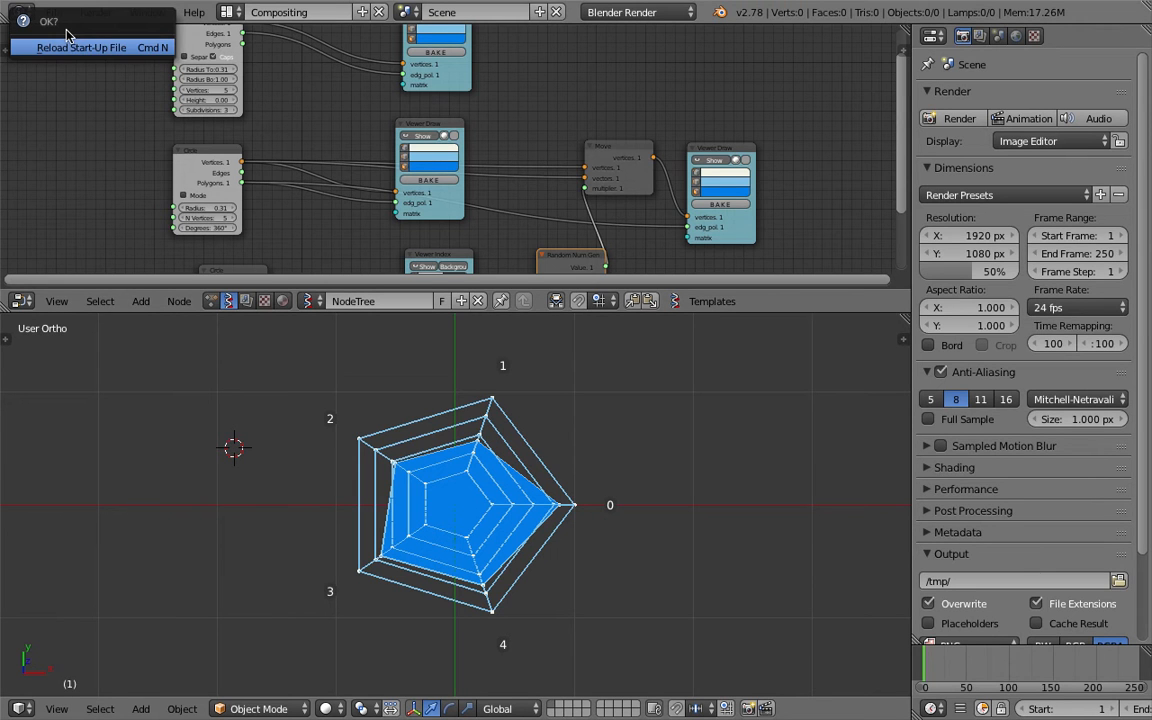
{"action": "key", "text": "Return"}
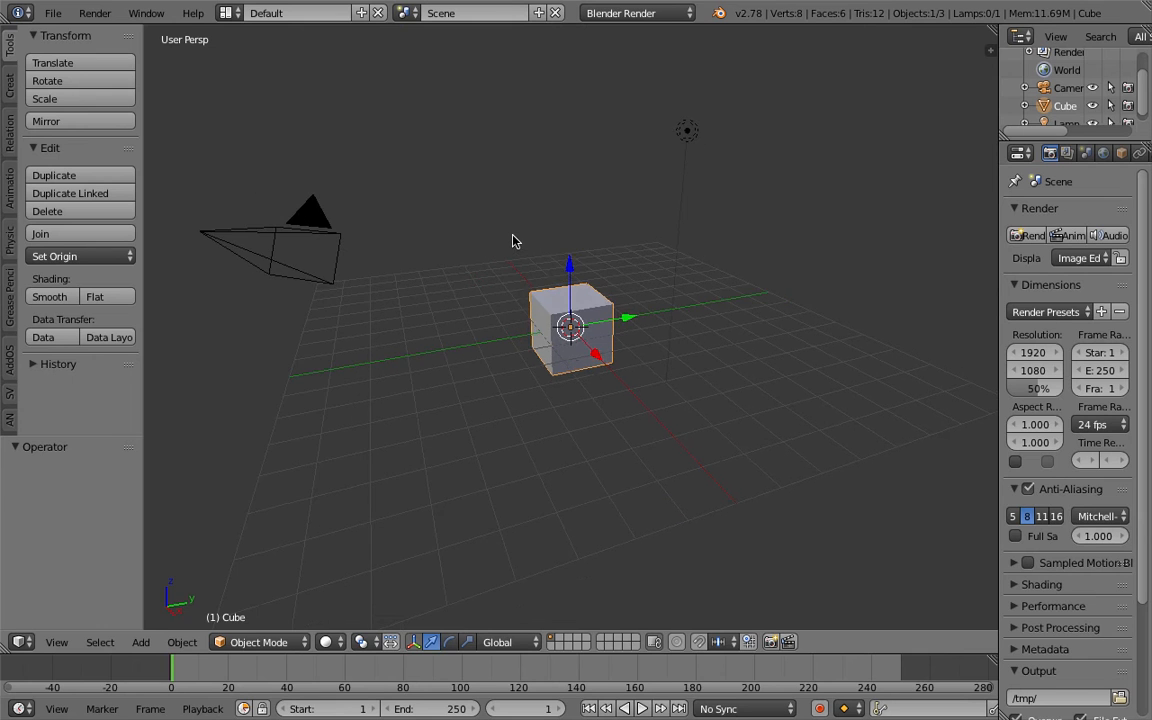
{"action": "key", "text": "a"}
{"action": "key", "text": "a"}
{"action": "key", "text": "x"}
{"action": "left_click", "coordinate": [512, 237]}
Try to save the empty scene on the Desktop as sv_spiderweb_polar_chart_001.blend.
{"action": "left_click", "coordinate": [53, 13]}
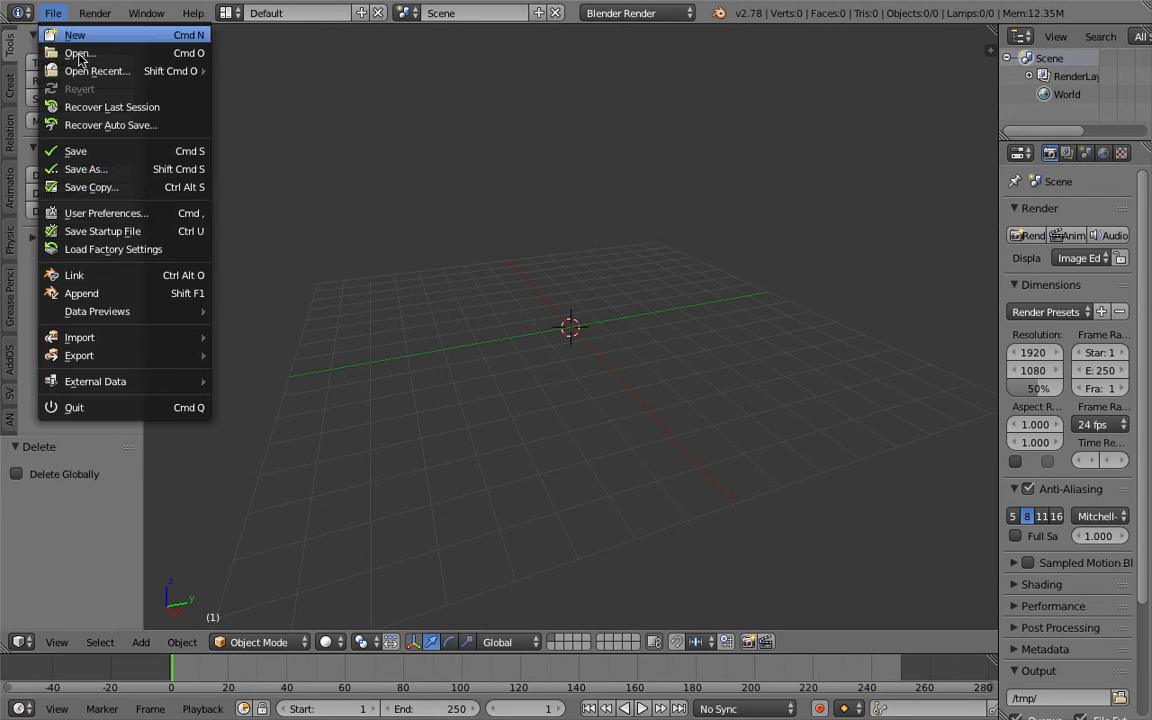
{"action": "left_click", "coordinate": [113, 178]}
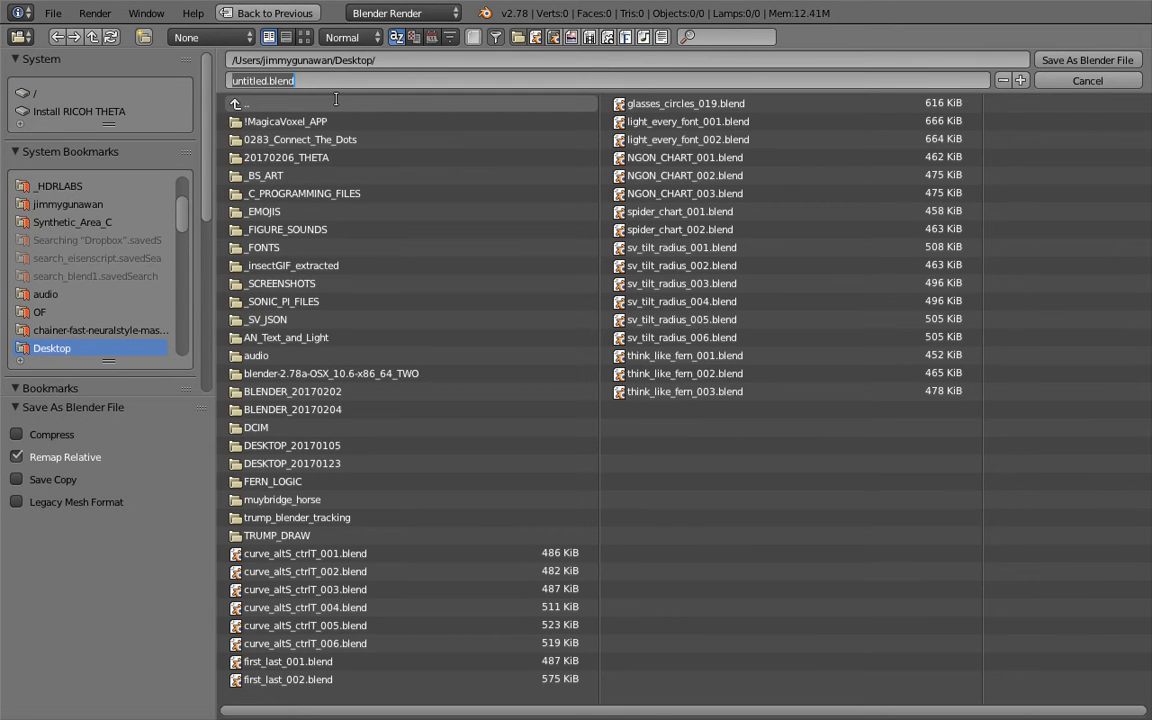
{"action": "type", "text": "sv_polar_chart"}
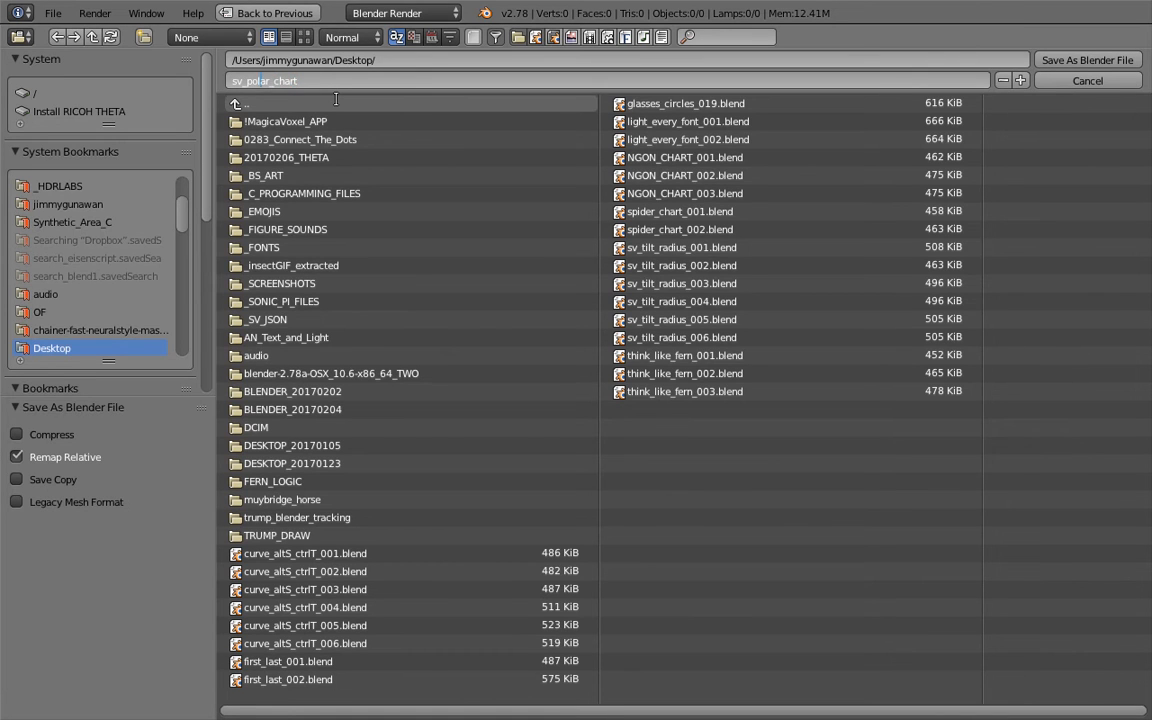
{"action": "type", "text": "spiderweb_"}
{"action": "type", "text": "_001"}
{"action": "key", "text": "Return"}
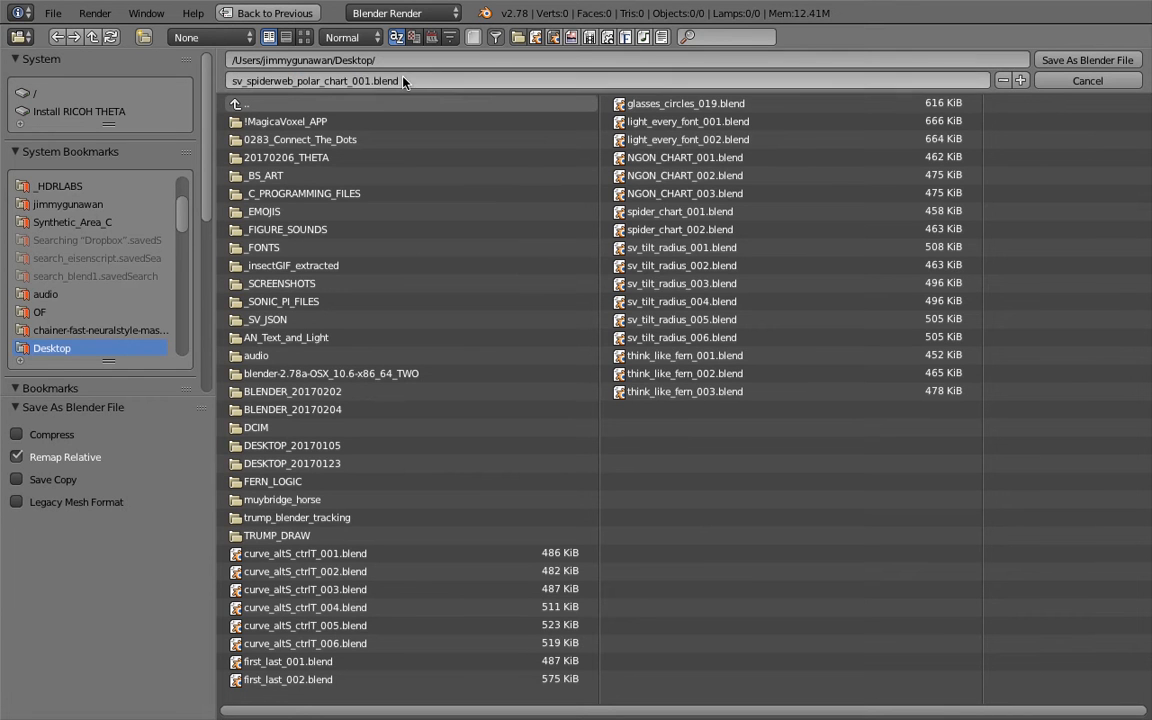
{"action": "left_click", "coordinate": [1052, 66]}
Save the scene on the Desktop as sv_spiderweb_polar_chart_001.blend.
{"action": "left_click", "coordinate": [53, 13]}
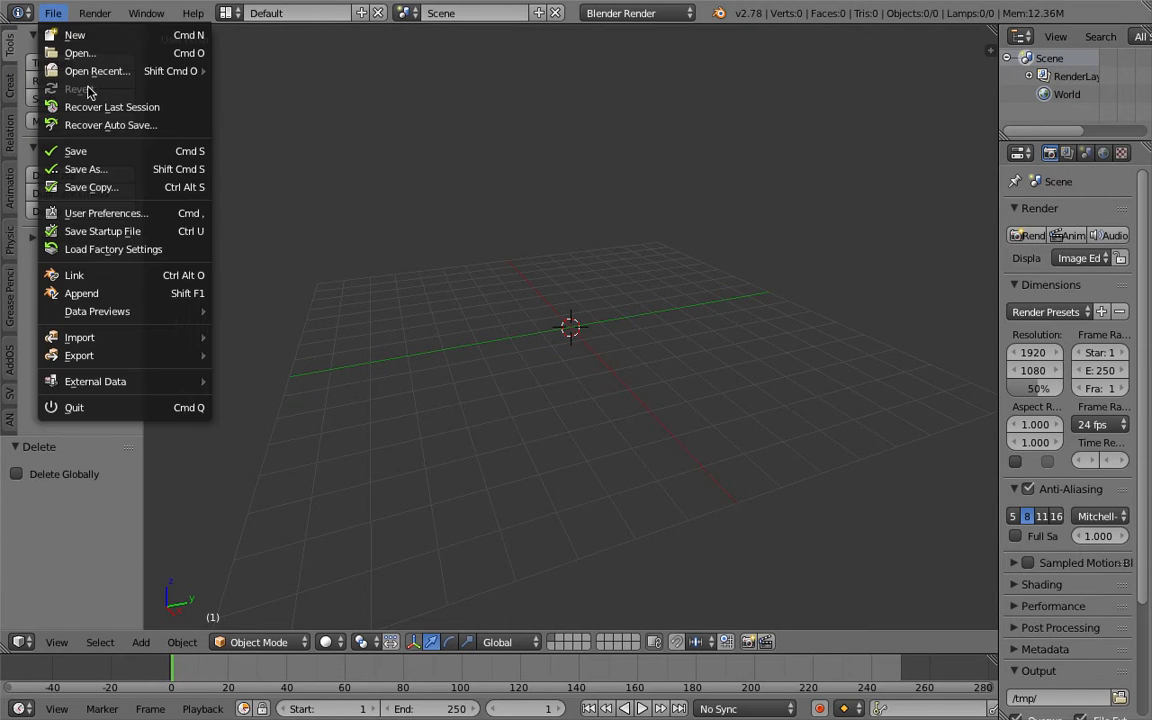
{"action": "left_click", "coordinate": [85, 152]}
{"action": "left_click", "coordinate": [363, 81]}
{"action": "type", "text": "sv_polar_chart"}
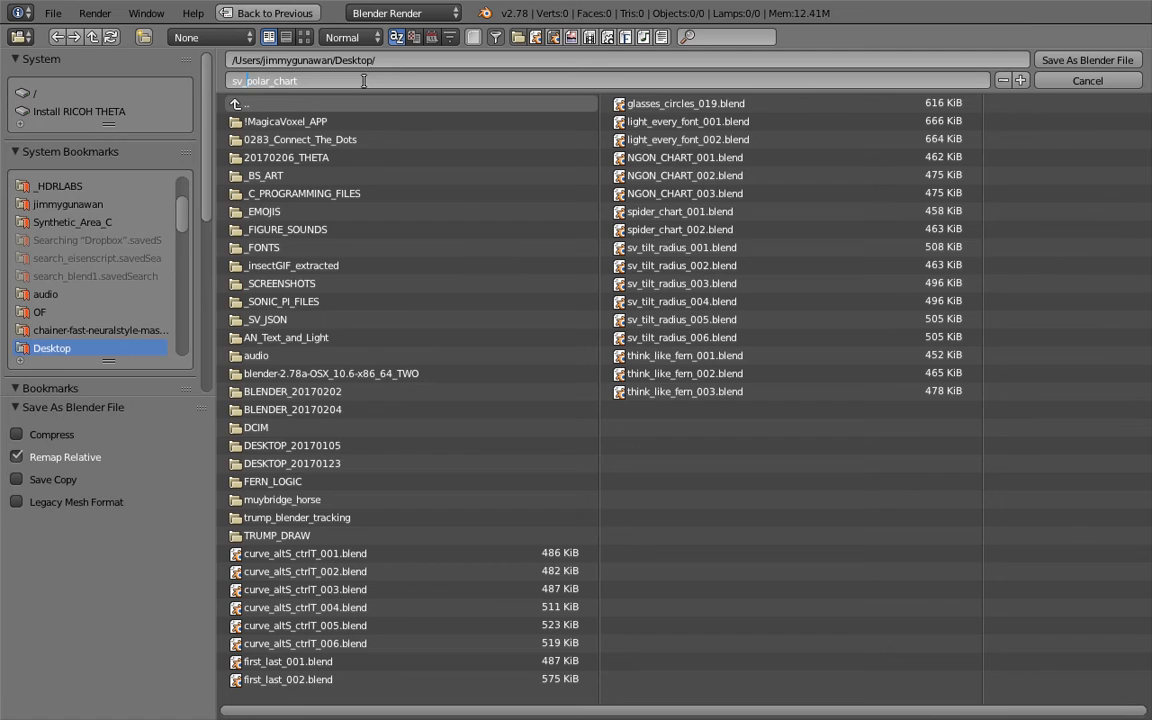
{"action": "type", "text": "spiderweb_"}
{"action": "key", "text": "Return"}
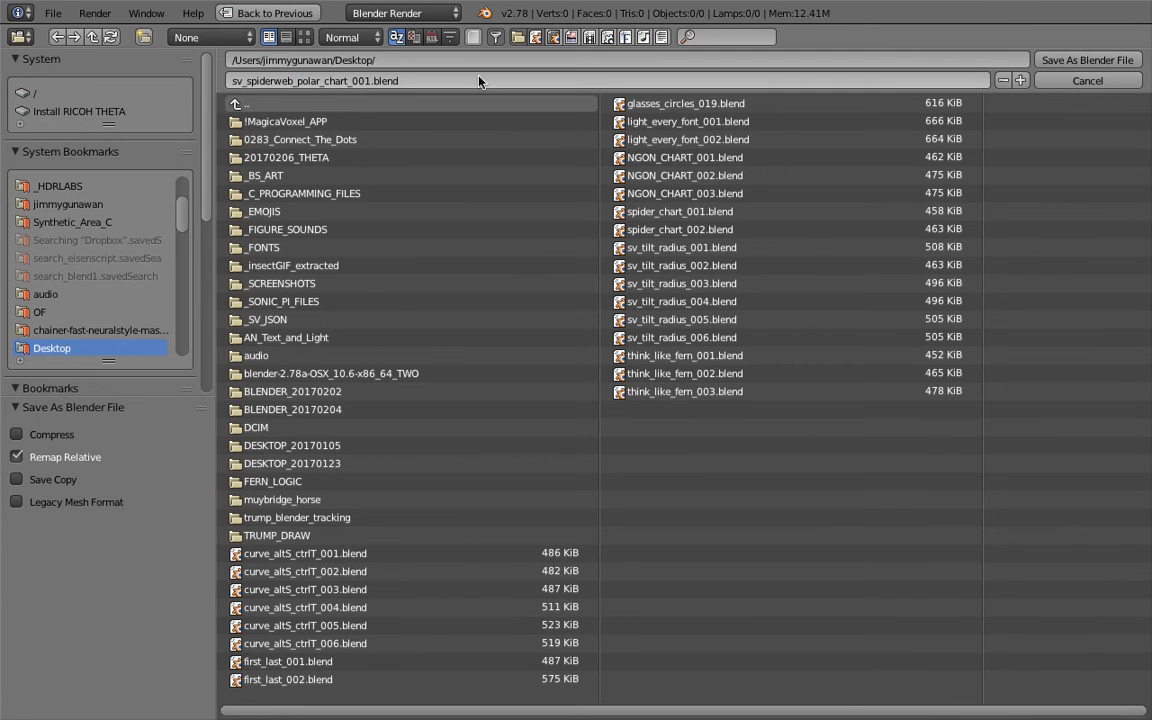
{"action": "key", "text": "Return"}
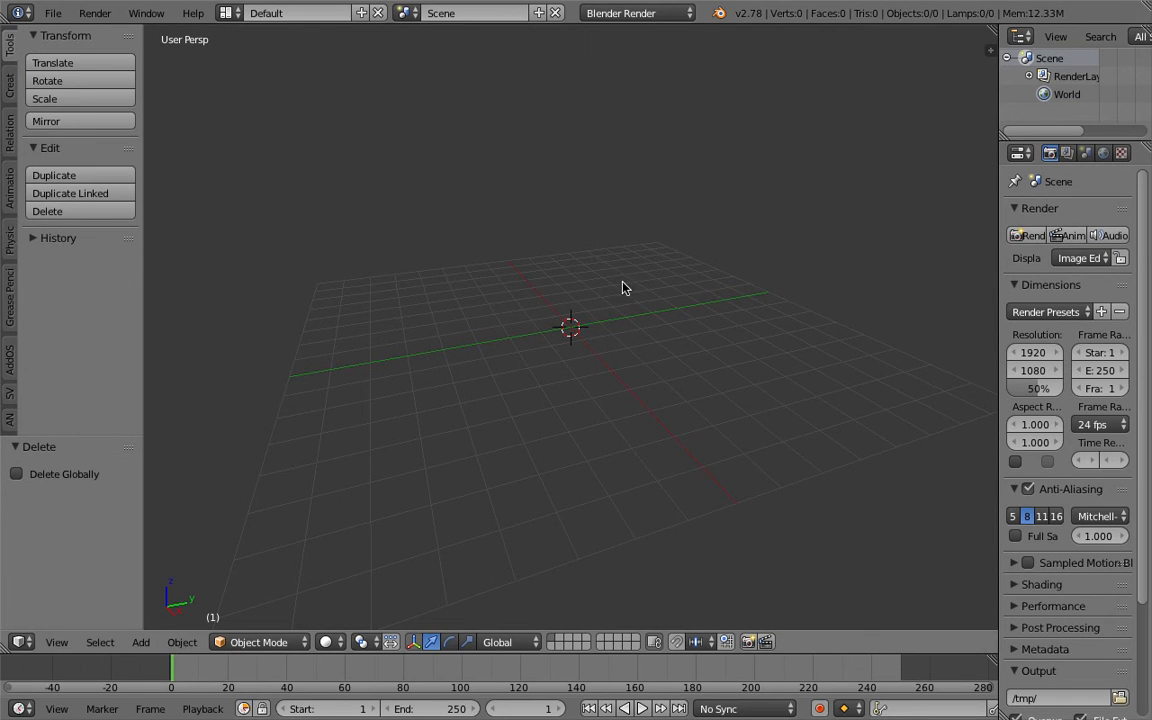
Switch to the Compositing layout, create a new Sverchok node tree and merge the image editor into the 3D view.
{"action": "left_click", "coordinate": [255, 14]}
{"action": "left_click", "coordinate": [245, 75]}
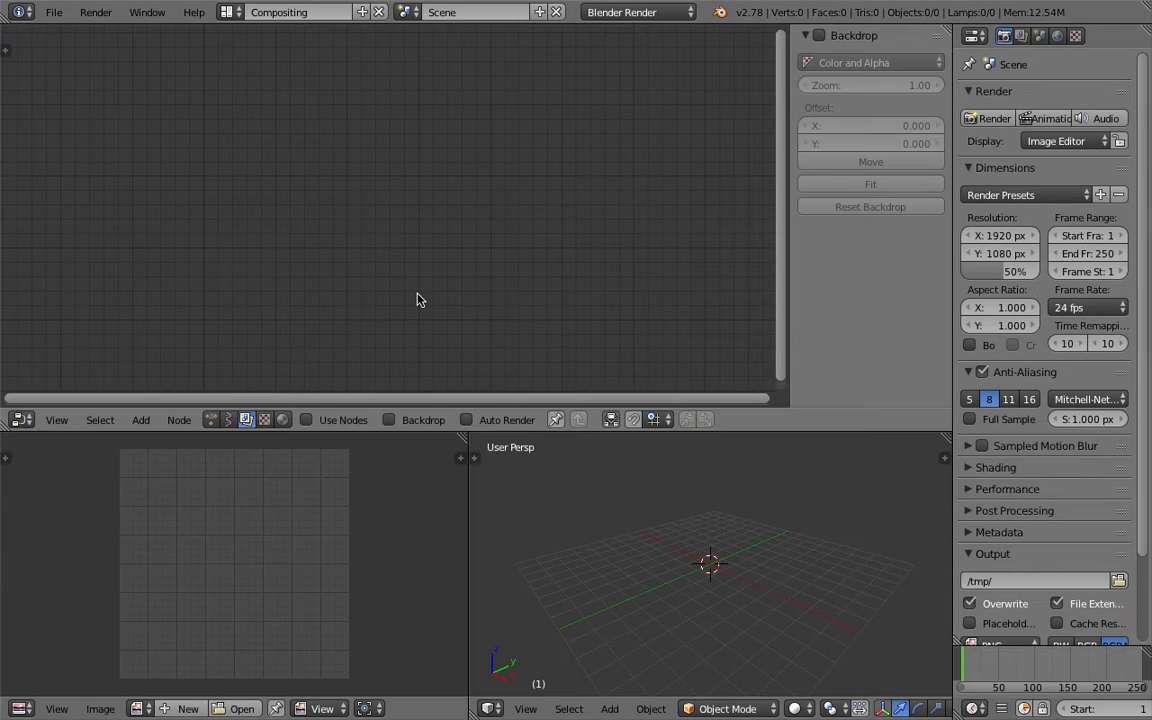
{"action": "left_click", "coordinate": [228, 420]}
{"action": "left_click", "coordinate": [380, 420]}
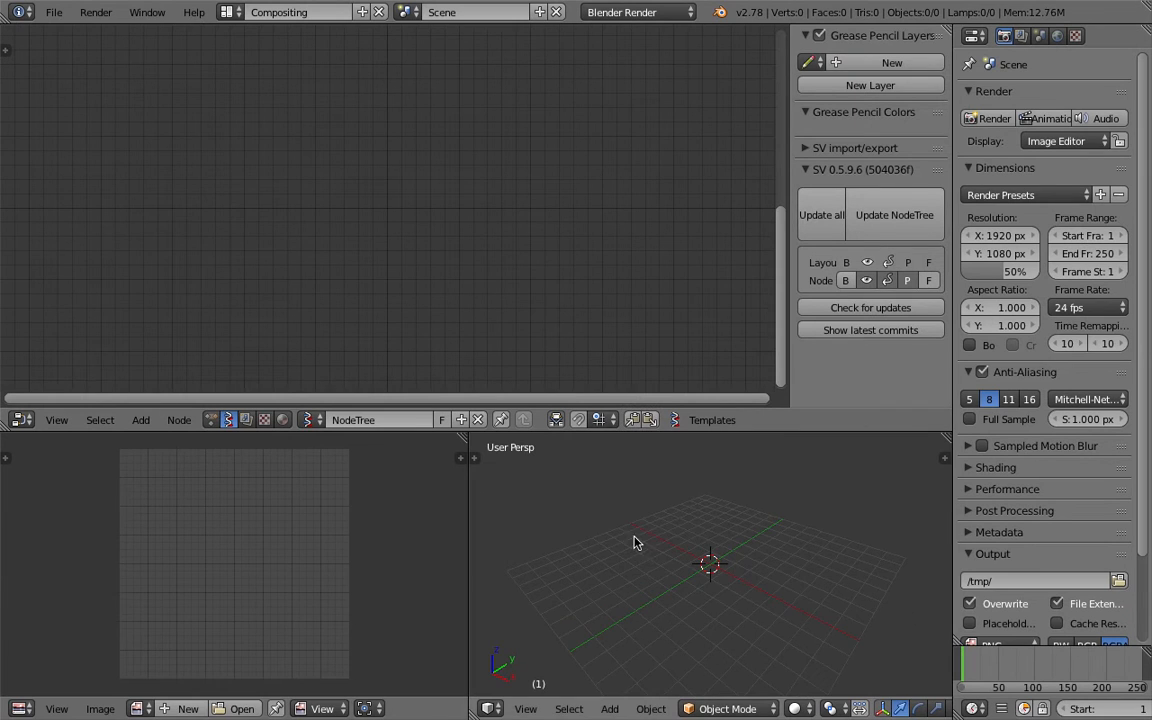
{"action": "left_click_drag", "start_coordinate": [466, 440], "coordinate": [517, 532]}
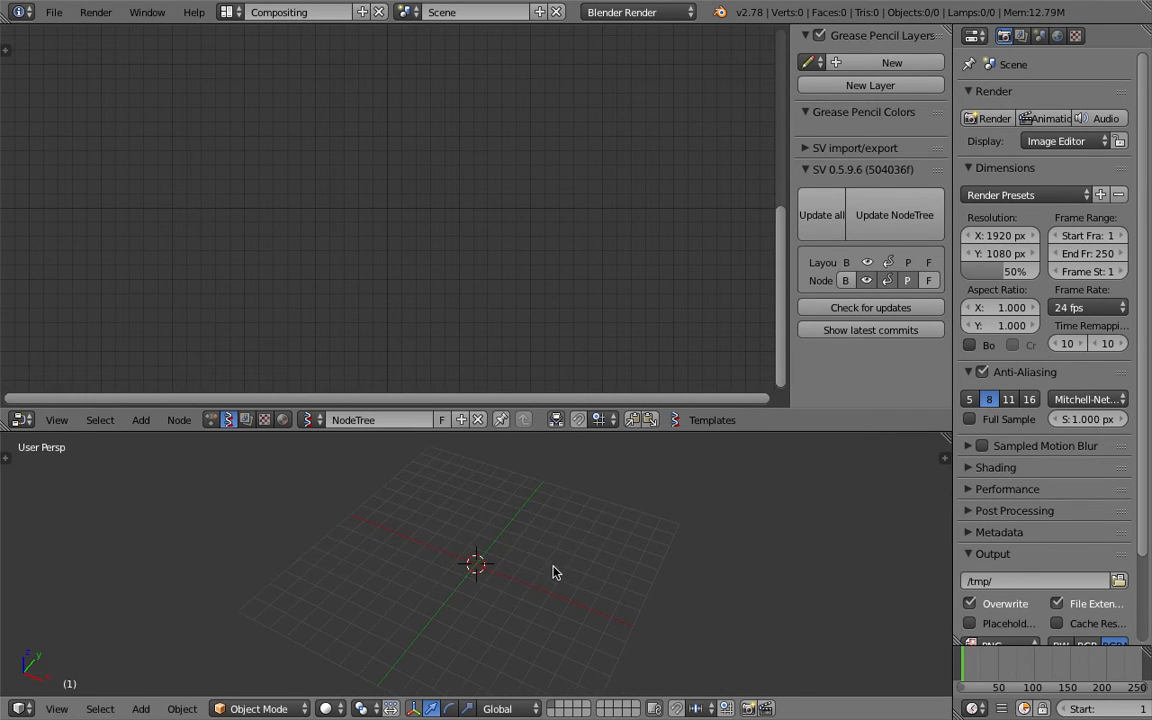
Add a Cylinder node to the Sverchok node tree.
{"action": "key", "text": "shift+a"}
{"action": "left_click", "coordinate": [267, 213]}
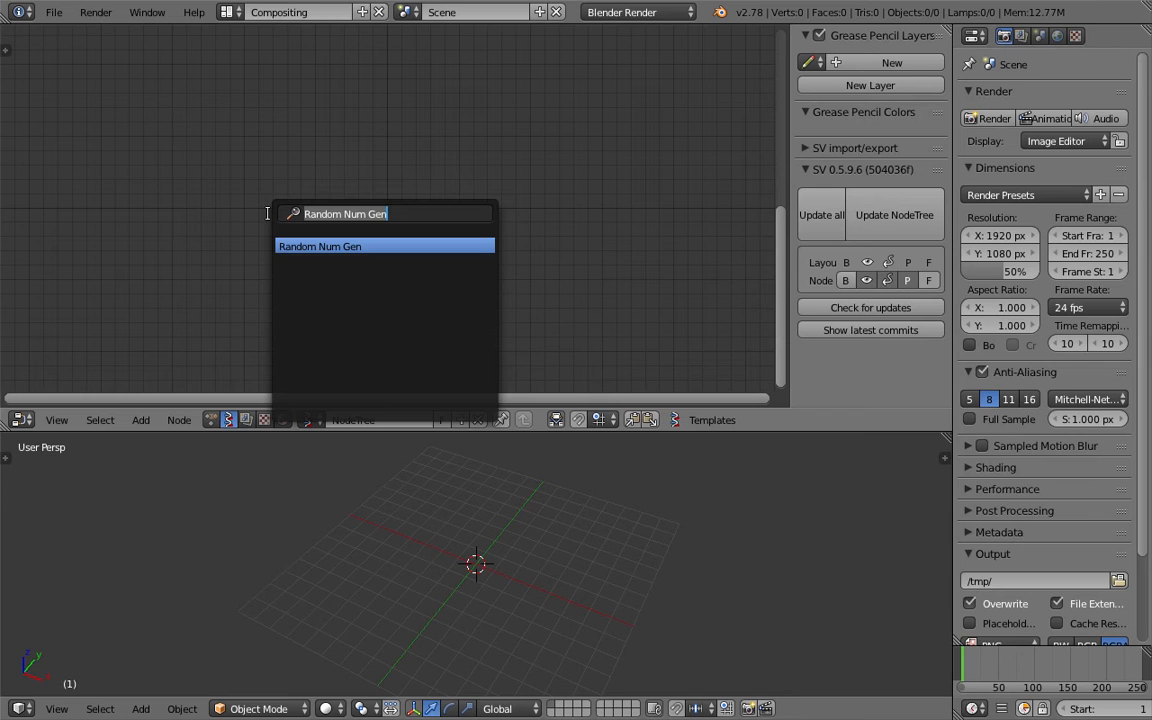
{"action": "type", "text": "cy"}
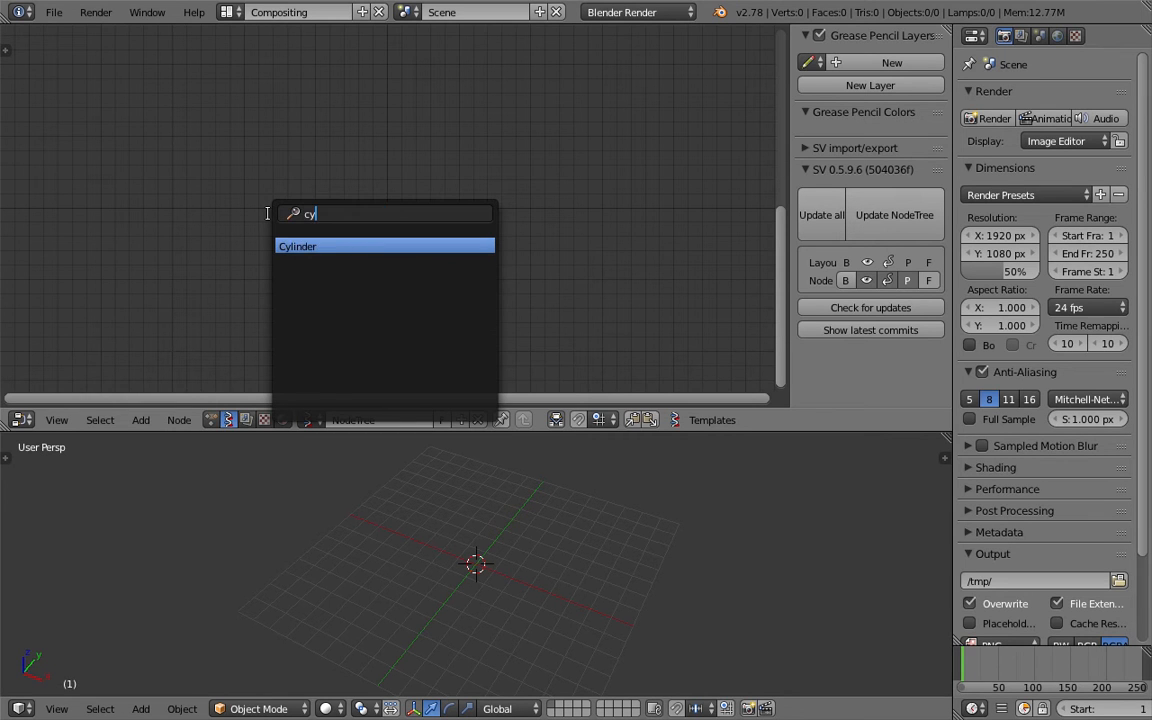
{"action": "key", "text": "Return"}
{"action": "left_click", "coordinate": [199, 165]}
Add a Viewer Draw node and connect the Cylinder's Vertices and Edges outputs to its vertices and edg_pol inputs.
{"action": "key", "text": "shift+a"}
{"action": "left_click", "coordinate": [449, 161]}
{"action": "type", "text": "vi"}
{"action": "key", "text": "Return"}
{"action": "left_click", "coordinate": [460, 157]}
{"action": "left_click_drag", "start_coordinate": [297, 188], "coordinate": [456, 260]}
{"action": "left_click_drag", "start_coordinate": [299, 206], "coordinate": [456, 275]}
Save over the existing file and hide the node editor's properties sidebar.
{"action": "scroll", "coordinate": [542, 504], "scroll_direction": "up", "scroll_amount": 5}
{"action": "key", "text": "ctrl+s"}
{"action": "left_click", "coordinate": [610, 486]}
{"action": "key", "text": "n"}
{"action": "scroll", "coordinate": [330, 237], "scroll_direction": "up", "scroll_amount": 2}
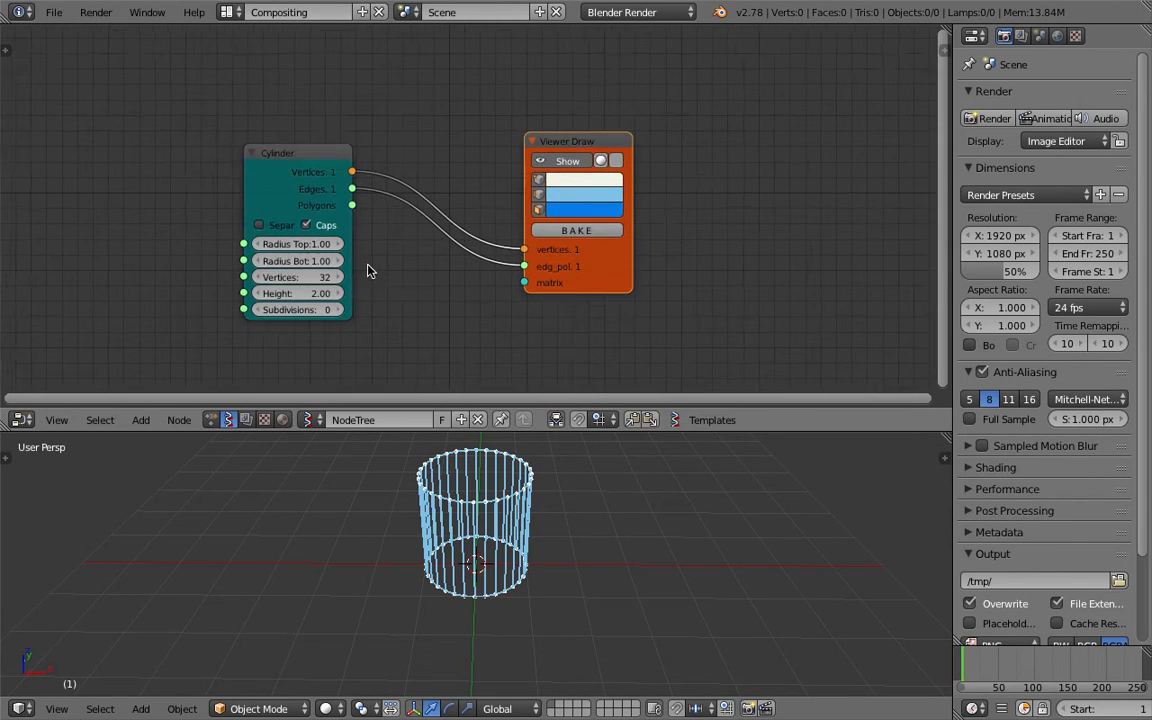
Set the Cylinder node's vertices to 5 and save the file.
{"action": "left_click", "coordinate": [283, 282]}
{"action": "type", "text": "5"}
{"action": "key", "text": "Return"}
{"action": "key", "text": "ctrl+s"}
{"action": "middle_click_drag", "start_coordinate": [516, 482], "coordinate": [583, 496]}
{"action": "left_click", "coordinate": [604, 533]}
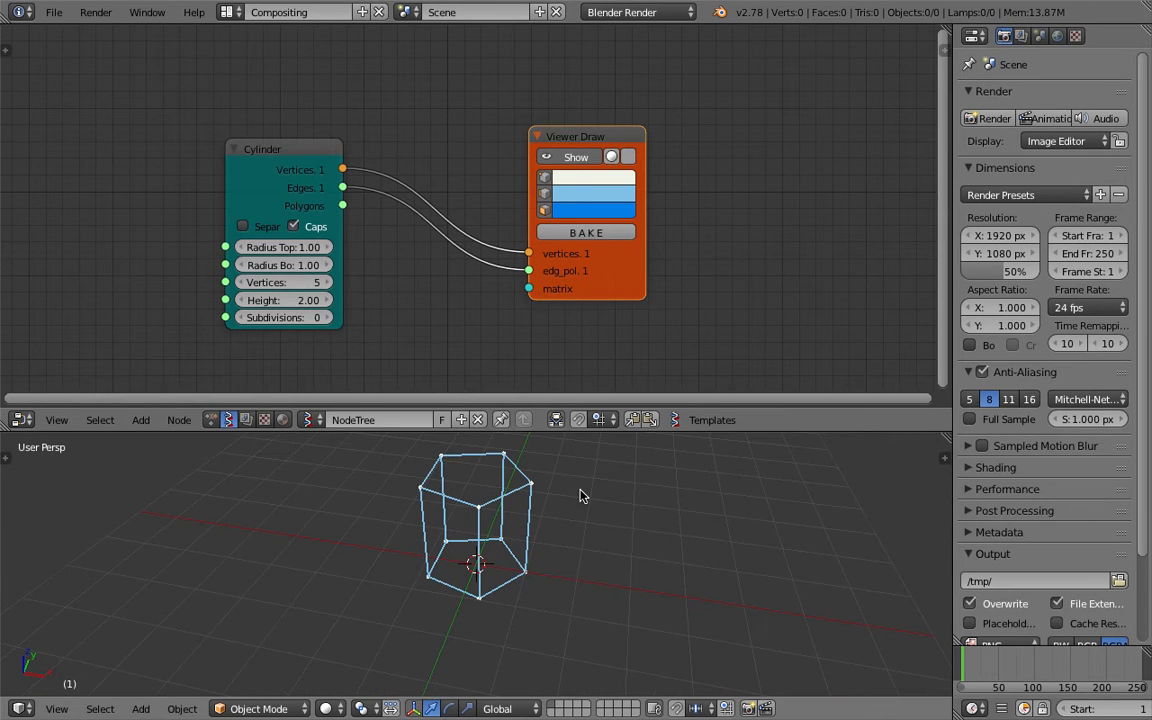
Make the 3D view taller and save over sv_spiderweb_polar_chart_001.blend.
{"action": "left_click_drag", "start_coordinate": [592, 433], "coordinate": [590, 379]}
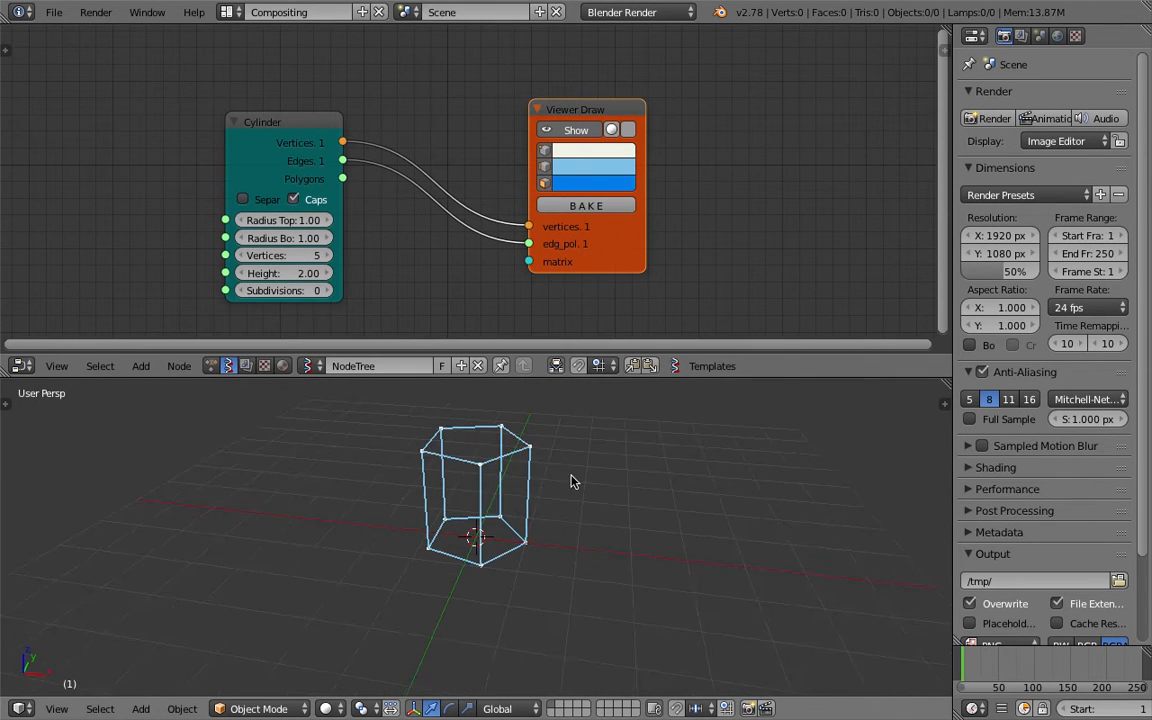
{"action": "middle_click_drag", "start_coordinate": [499, 581], "coordinate": [508, 548]}
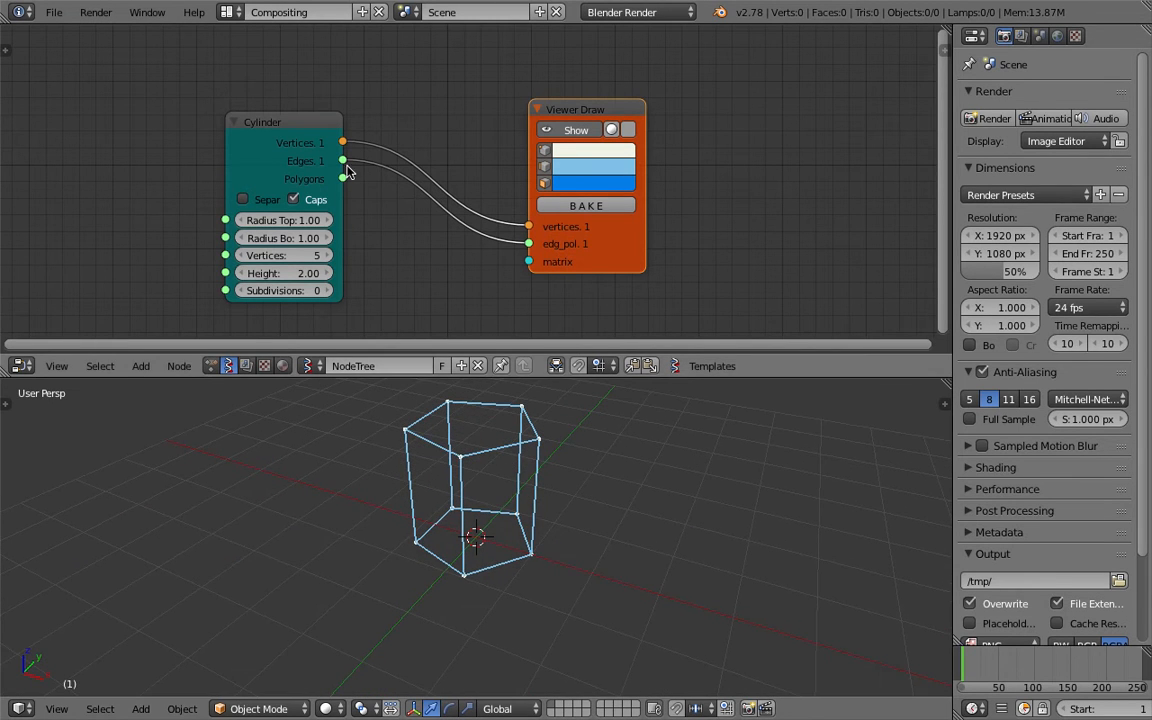
{"action": "left_click_drag", "start_coordinate": [342, 178], "coordinate": [509, 437]}
{"action": "key", "text": "ctrl+s"}
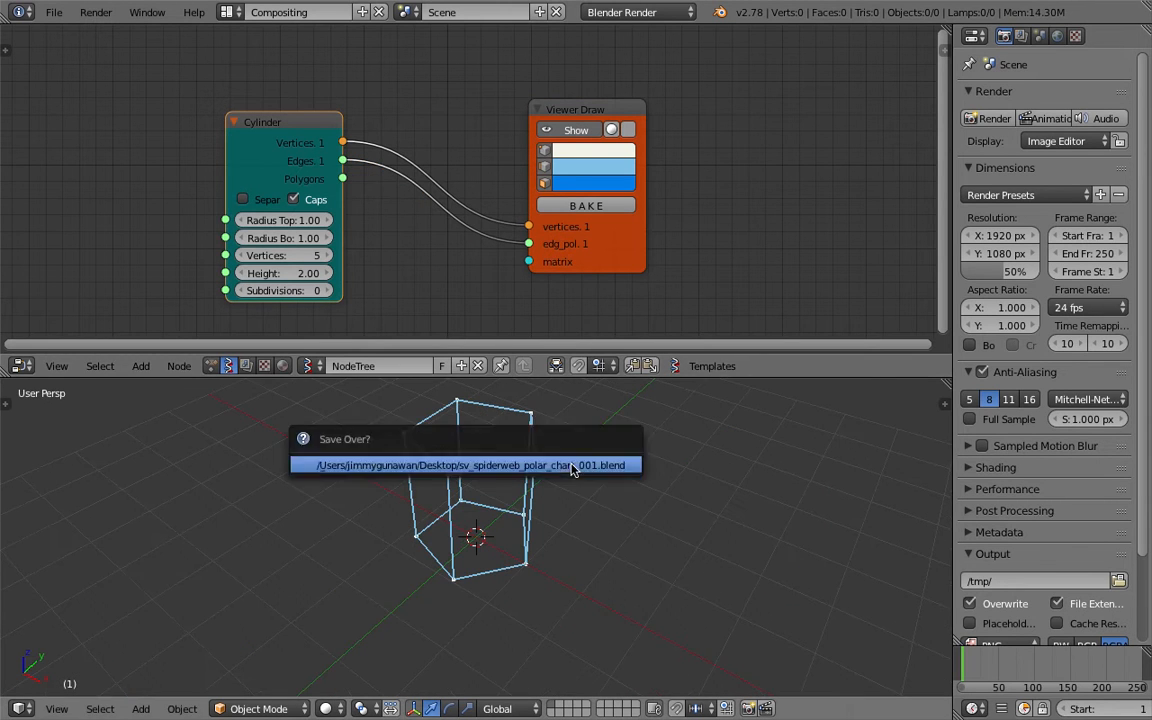
{"action": "key", "text": "ctrl+s"}
Turn off Caps on the Cylinder node and set its height to 0 and top radius to about 0.19.
{"action": "left_click", "coordinate": [307, 198]}
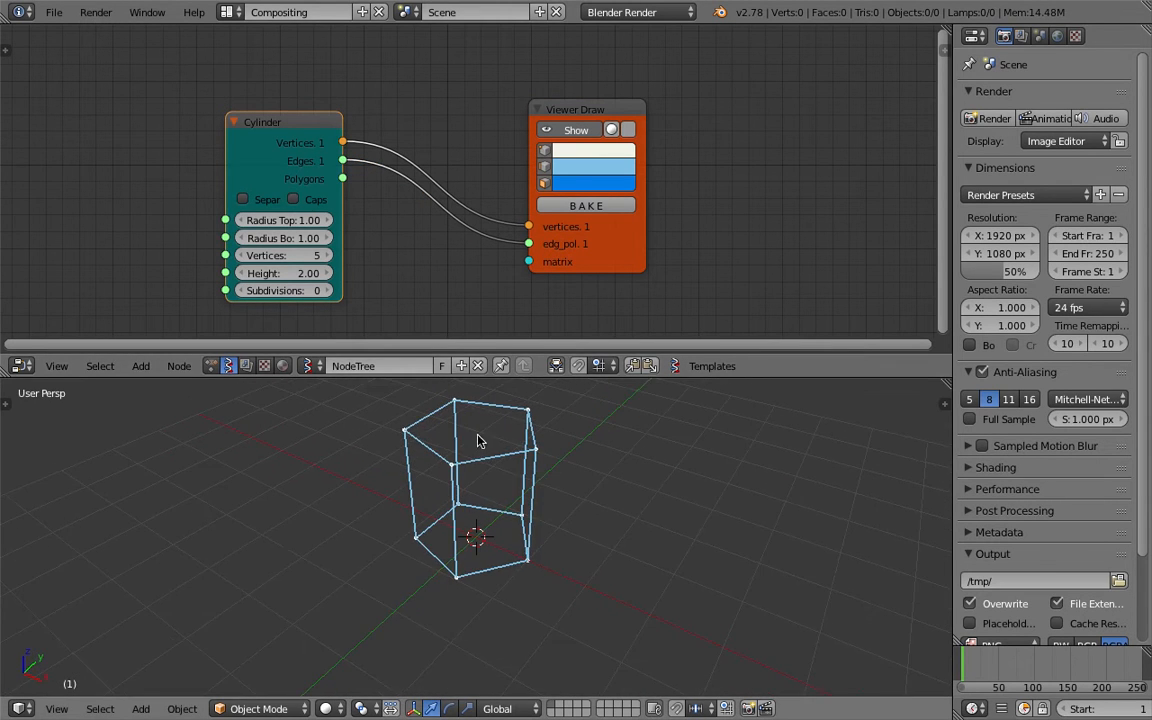
{"action": "left_click", "coordinate": [299, 275]}
{"action": "type", "text": "0"}
{"action": "key", "text": "Return"}
{"action": "left_click_drag", "start_coordinate": [311, 222], "coordinate": [262, 222]}
Save the flattened pentagon web over the existing file.
{"action": "middle_click_drag", "start_coordinate": [600, 536], "coordinate": [598, 574]}
{"action": "left_click", "coordinate": [616, 549]}
{"action": "scroll", "coordinate": [588, 550], "scroll_direction": "up", "scroll_amount": 4}
{"action": "left_click", "coordinate": [598, 575]}
{"action": "key", "text": "super+s"}
{"action": "left_click", "coordinate": [602, 581]}
Set the Cylinder node's subdivisions to 3.
{"action": "mouse_move", "coordinate": [470, 530]}
{"action": "middle_mouse_down"}
{"action": "mouse_move", "coordinate": [511, 557]}
{"action": "mouse_move", "coordinate": [481, 548]}
{"action": "middle_mouse_up"}
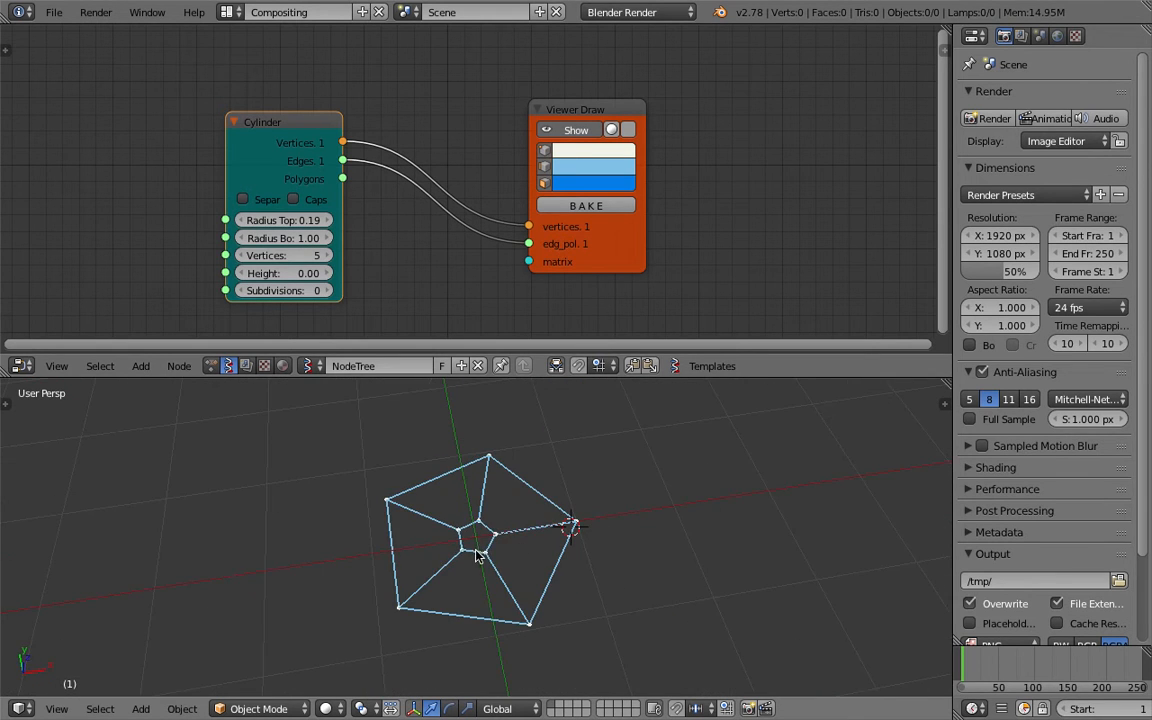
{"action": "middle_click_drag", "start_coordinate": [414, 284], "coordinate": [404, 240]}
{"action": "scroll", "coordinate": [404, 240], "scroll_direction": "down", "scroll_amount": 1}
{"action": "left_click", "coordinate": [329, 243]}
{"action": "left_click", "coordinate": [329, 243]}
{"action": "left_click", "coordinate": [329, 243]}
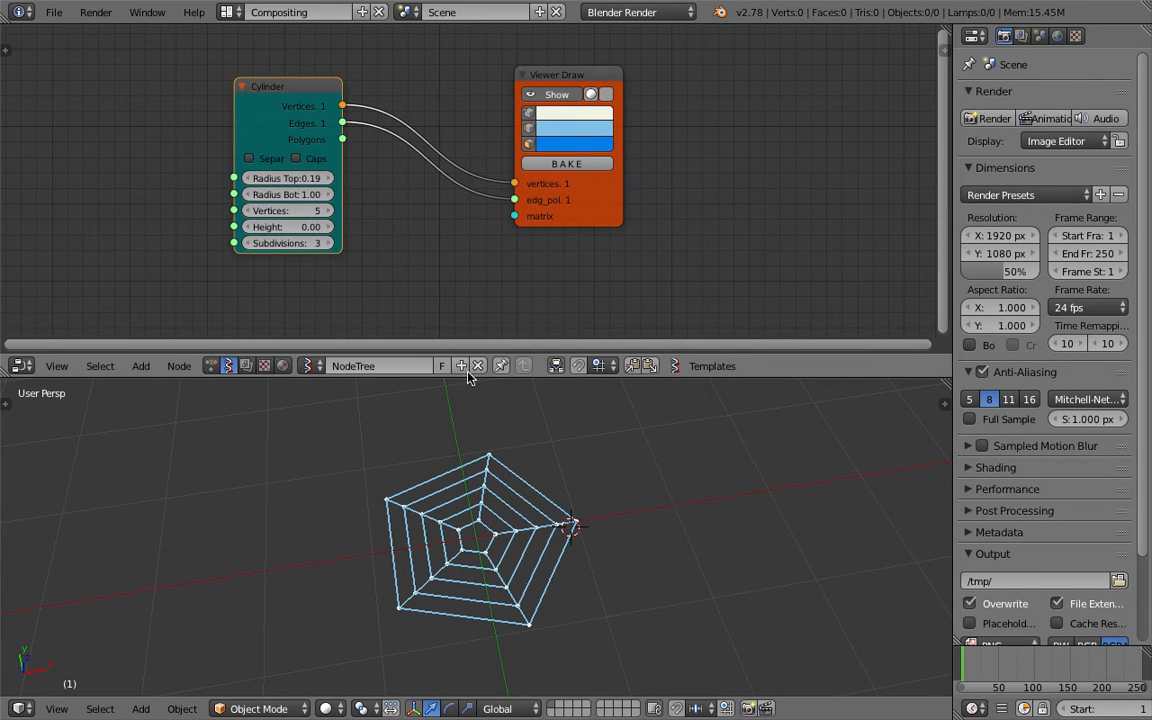
Save over the existing file and set the 3D view to the top view.
{"action": "middle_click_drag", "start_coordinate": [475, 424], "coordinate": [502, 459]}
{"action": "key", "text": "super+s"}
{"action": "left_click", "coordinate": [506, 462]}
{"action": "left_click", "coordinate": [57, 708]}
{"action": "left_click", "coordinate": [116, 625]}
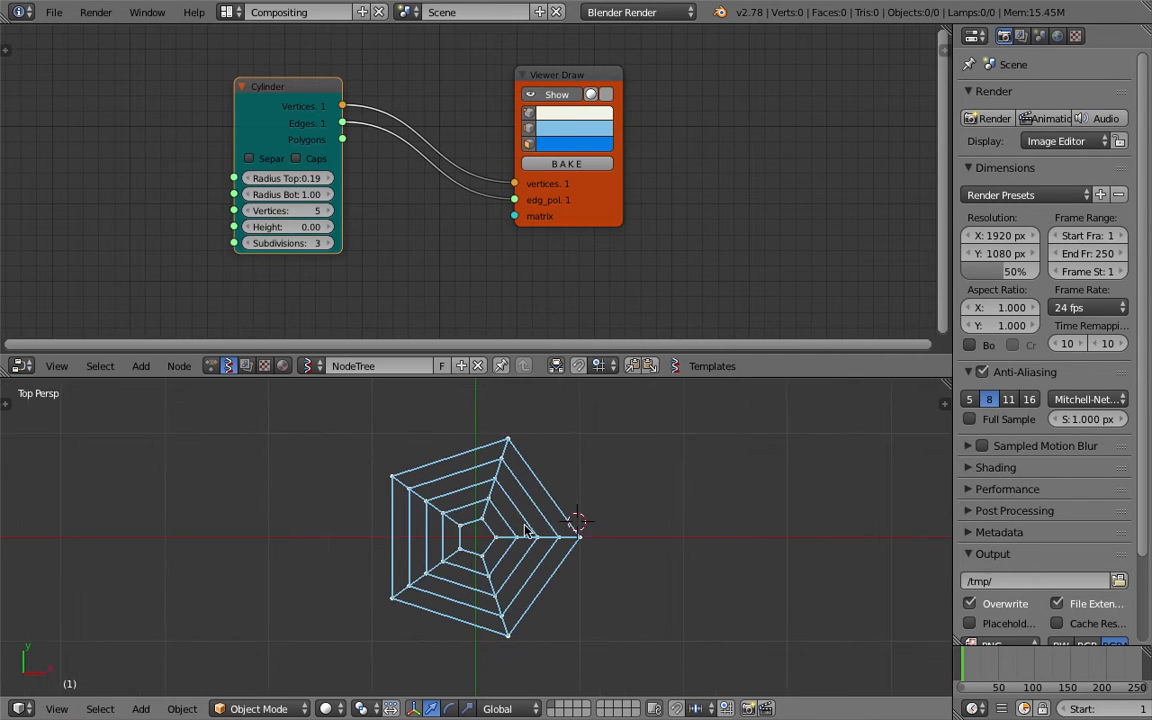
Save over the existing file and enlarge the 3D view area to give the pentagon web more room.
{"action": "key", "text": "super+s"}
{"action": "left_click", "coordinate": [709, 460]}
{"action": "left_click_drag", "start_coordinate": [644, 378], "coordinate": [640, 278]}
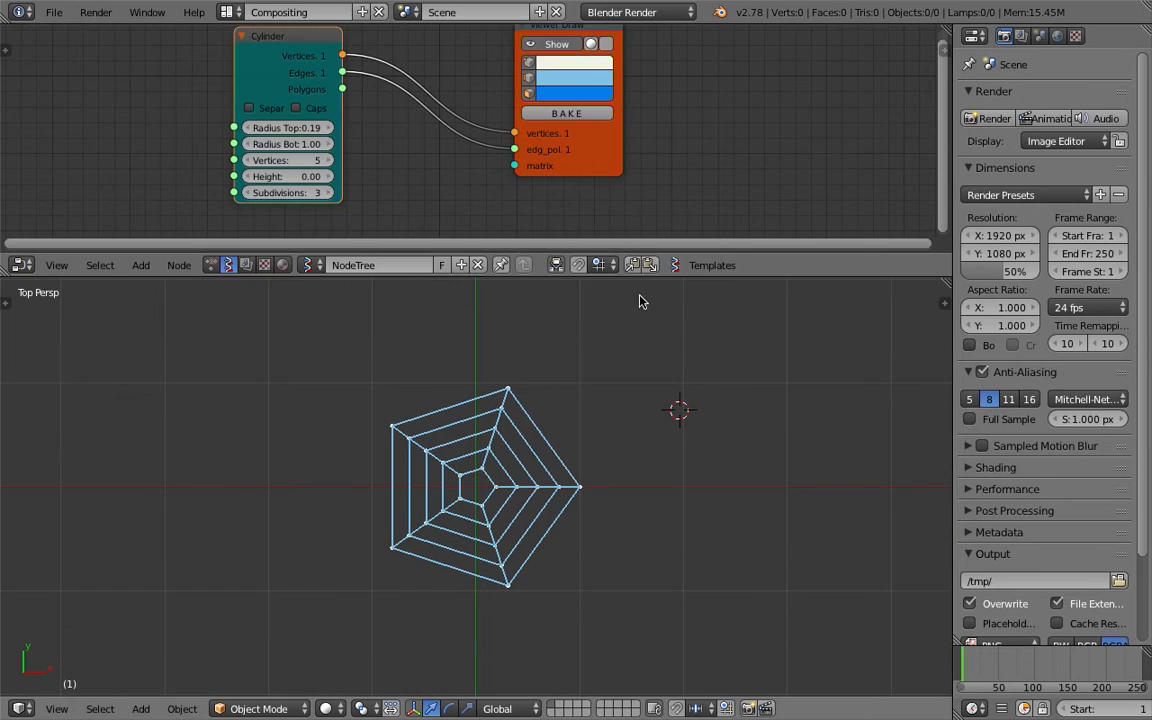
{"action": "middle_click_drag", "start_coordinate": [617, 385], "coordinate": [465, 400], "text": "shift"}
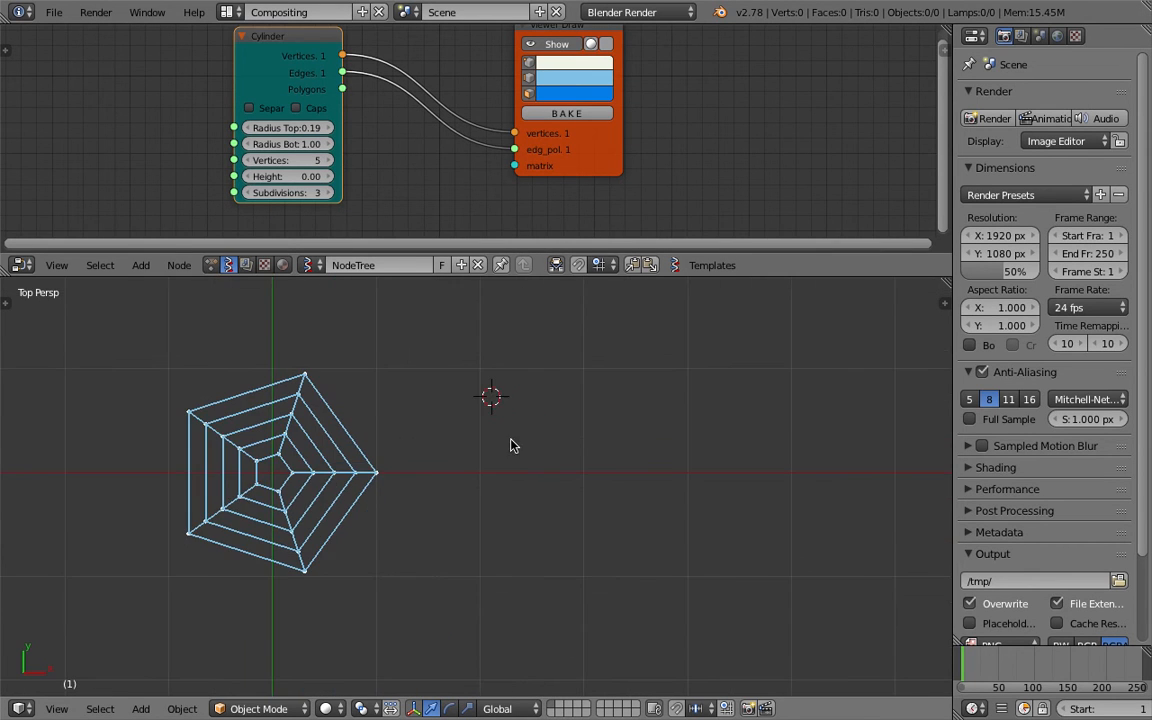
{"action": "middle_click_drag", "start_coordinate": [347, 450], "coordinate": [465, 468], "text": "shift"}
{"action": "scroll", "coordinate": [460, 516], "scroll_direction": "up", "scroll_amount": 3}
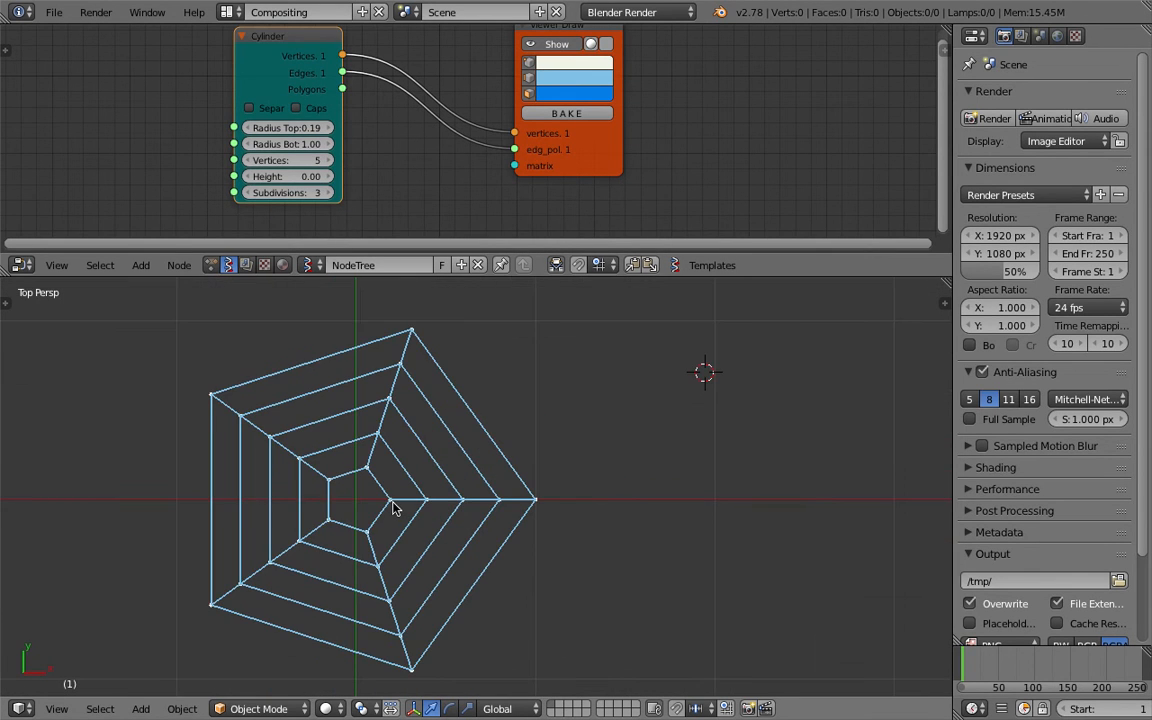
{"action": "scroll", "coordinate": [330, 320], "scroll_direction": "down", "scroll_amount": 1}
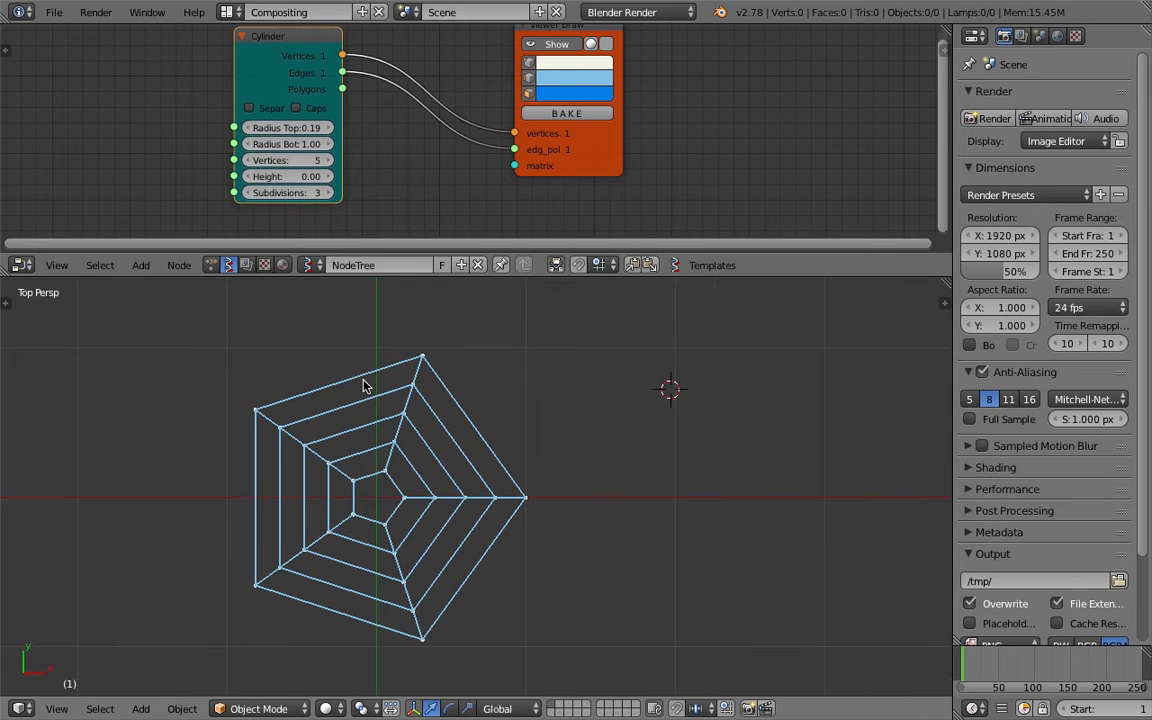
{"action": "scroll", "coordinate": [405, 408], "scroll_direction": "down", "scroll_amount": 2}
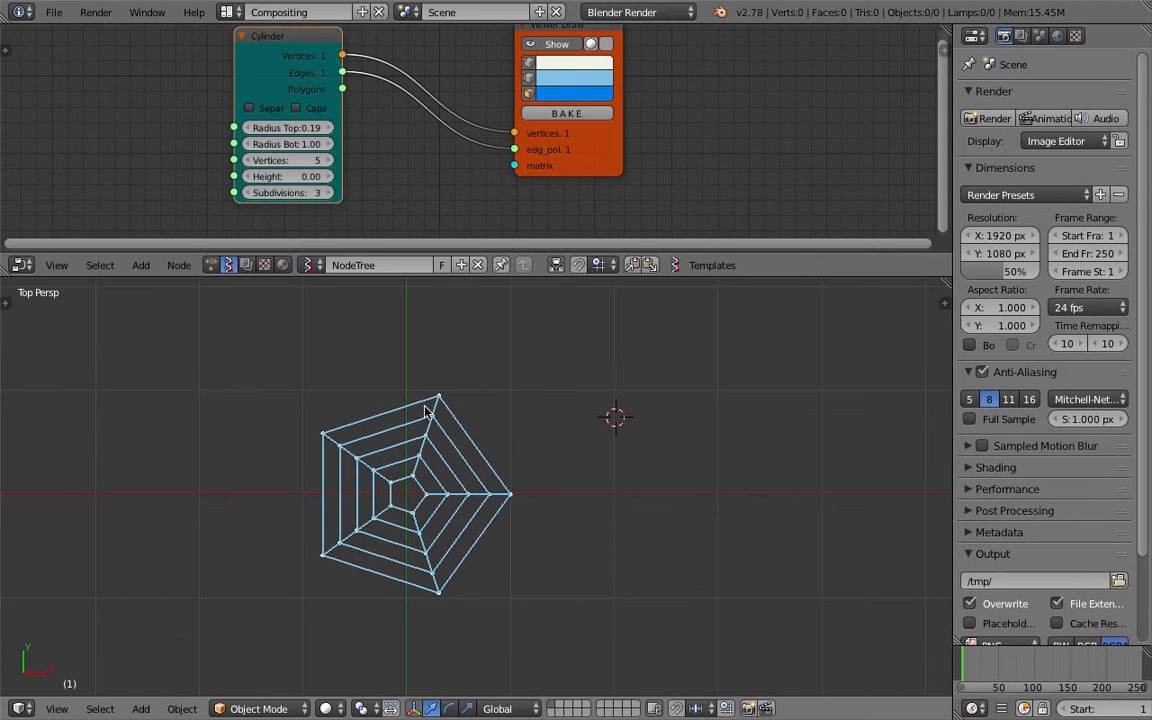
{"action": "key", "text": "ctrl+s"}
{"action": "left_click", "coordinate": [490, 501]}
{"action": "scroll", "coordinate": [440, 505], "scroll_direction": "up", "scroll_amount": 1}
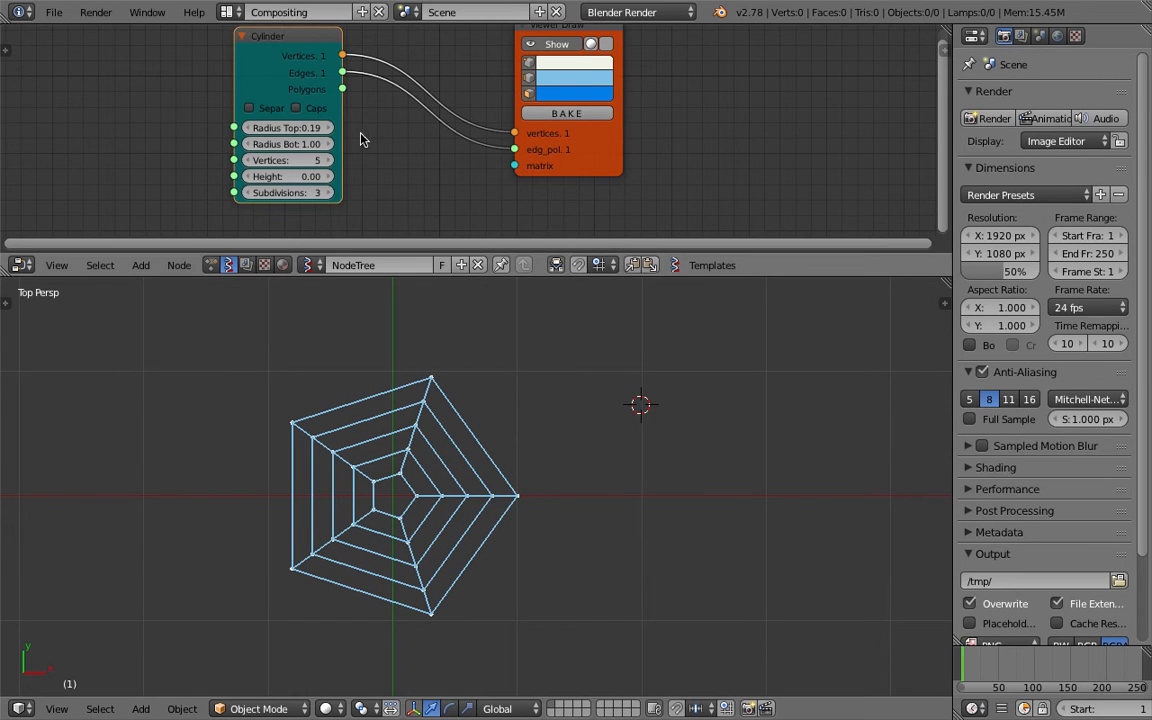
Save over the existing file and enlarge the node editor area so both nodes fit fully.
{"action": "middle_click_drag", "start_coordinate": [255, 90], "coordinate": [268, 92]}
{"action": "mouse_move", "coordinate": [291, 65]}
{"action": "left_mouse_down"}
{"action": "mouse_move", "coordinate": [302, 50]}
{"action": "mouse_move", "coordinate": [299, 67]}
{"action": "left_mouse_up"}
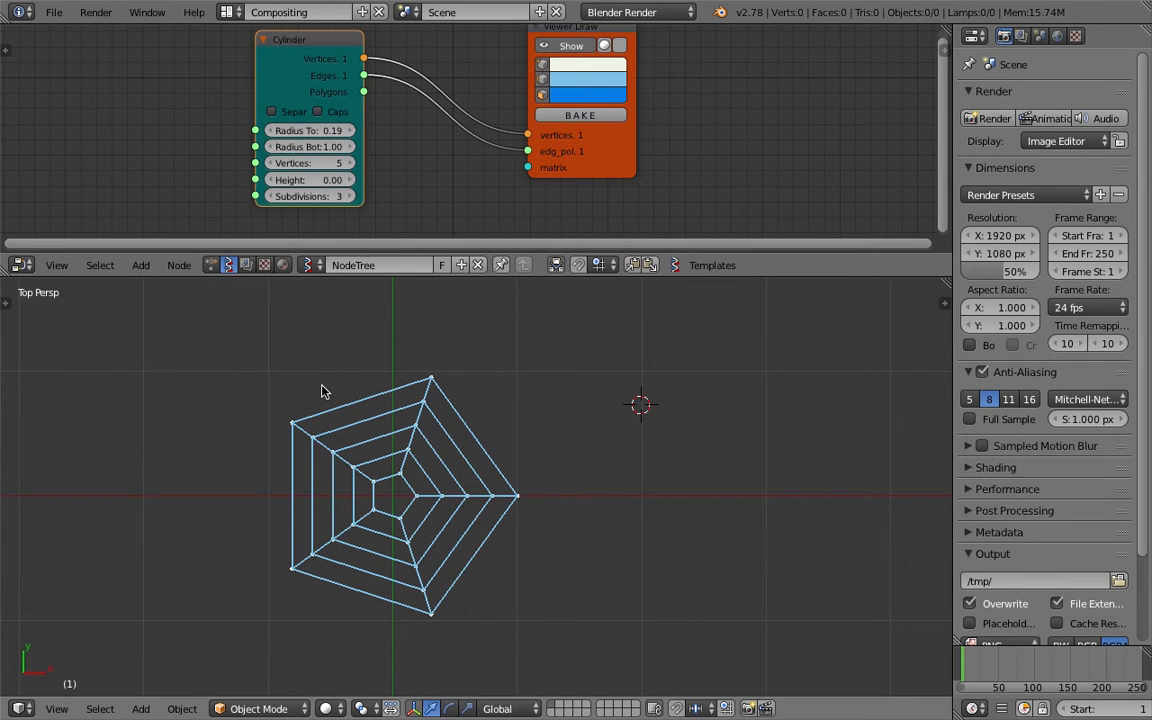
{"action": "scroll", "coordinate": [595, 476], "scroll_direction": "down", "scroll_amount": 1}
{"action": "key", "text": "ctrl+s"}
{"action": "left_click", "coordinate": [595, 476]}
{"action": "key", "text": "ctrl+s"}
{"action": "middle_click_drag", "start_coordinate": [565, 300], "coordinate": [506, 244]}
{"action": "left_click", "coordinate": [586, 257]}
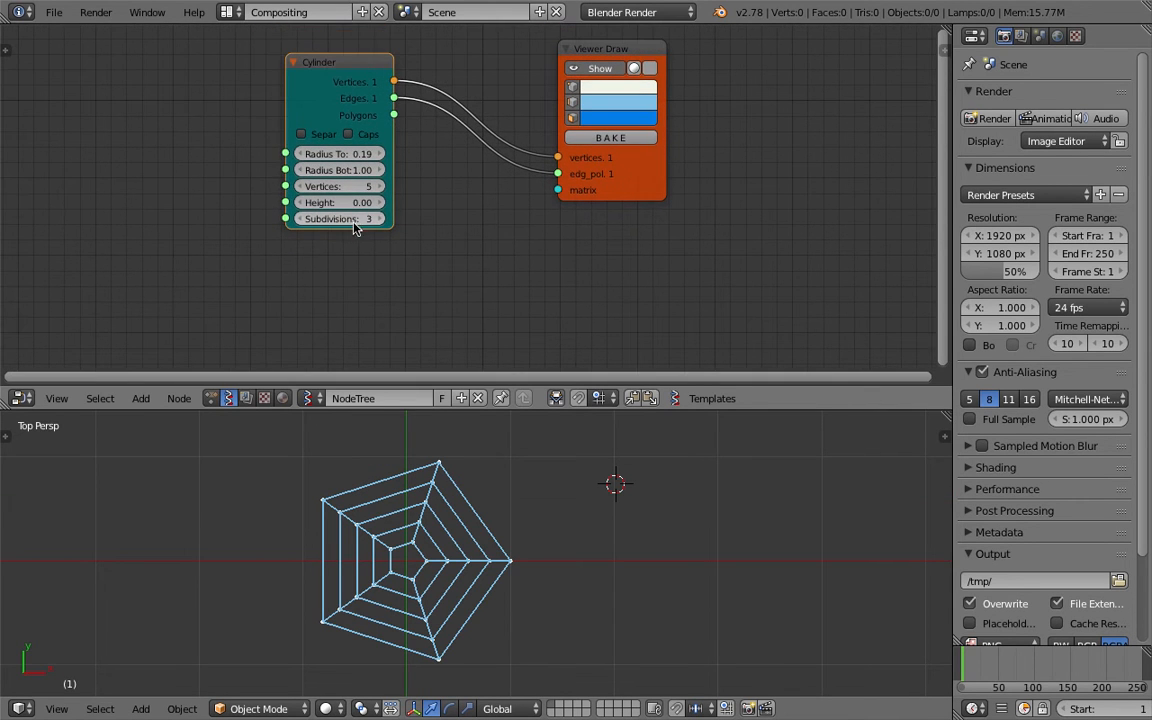
Set the Cylinder node's subdivisions to 4 and save over the existing file.
{"action": "left_click", "coordinate": [373, 219]}
{"action": "left_click", "coordinate": [373, 219]}
{"action": "left_click_drag", "start_coordinate": [336, 221], "coordinate": [321, 186]}
{"action": "key", "text": "ctrl+s"}
{"action": "left_click", "coordinate": [338, 218]}
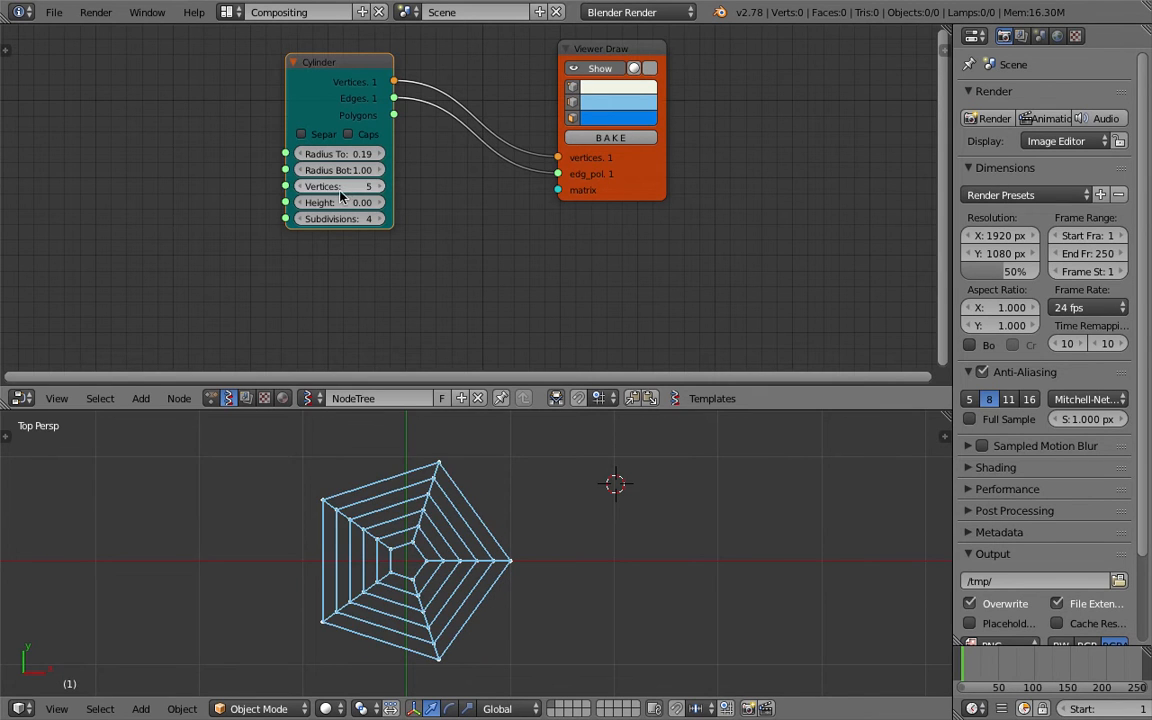
Compare five and six vertices on the Cylinder node, save over the file, and leave the count at 6.
{"action": "left_click", "coordinate": [381, 190]}
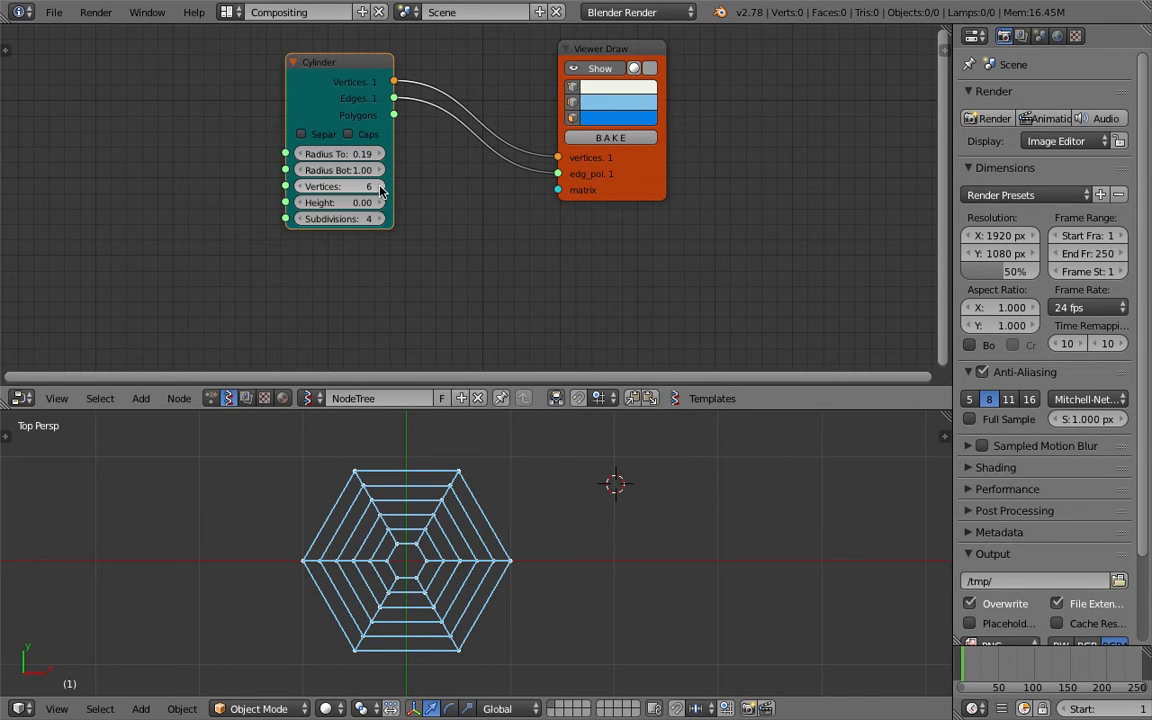
{"action": "key", "text": "ctrl+s"}
{"action": "left_click", "coordinate": [522, 578]}
{"action": "left_click", "coordinate": [301, 187]}
{"action": "left_click", "coordinate": [491, 556]}
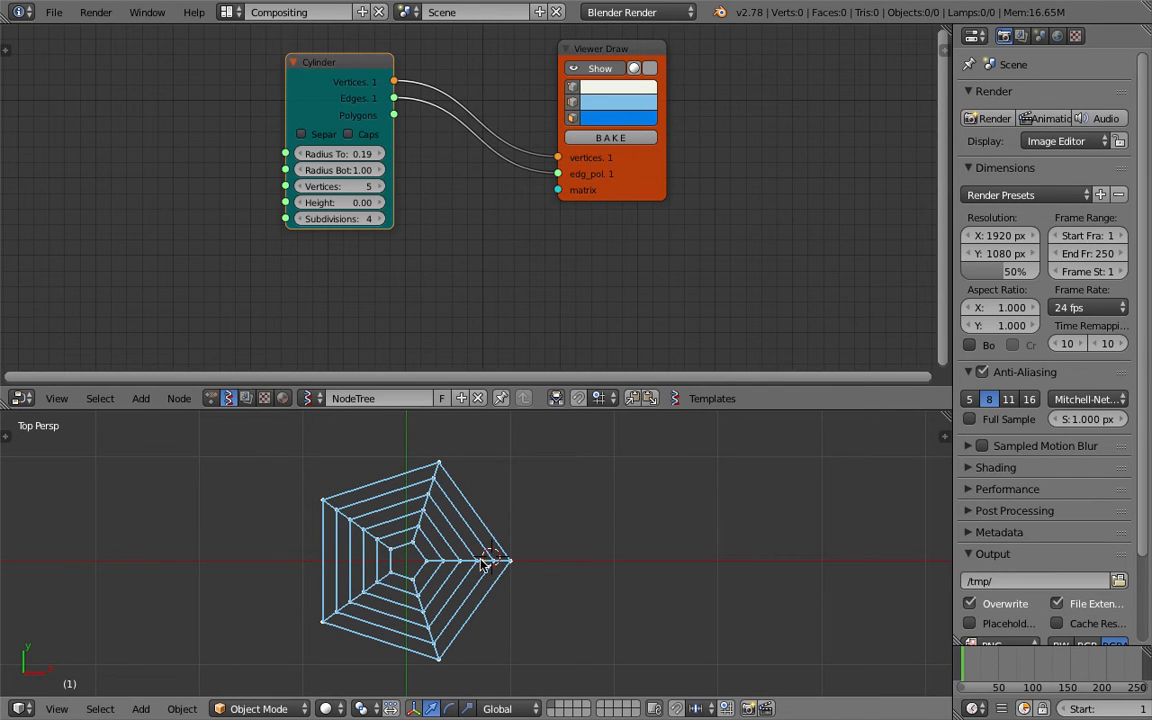
{"action": "left_click", "coordinate": [380, 186]}
Reduce the Cylinder node's top radius to 0.13 and save over the existing file.
{"action": "left_click_drag", "start_coordinate": [338, 154], "coordinate": [308, 154]}
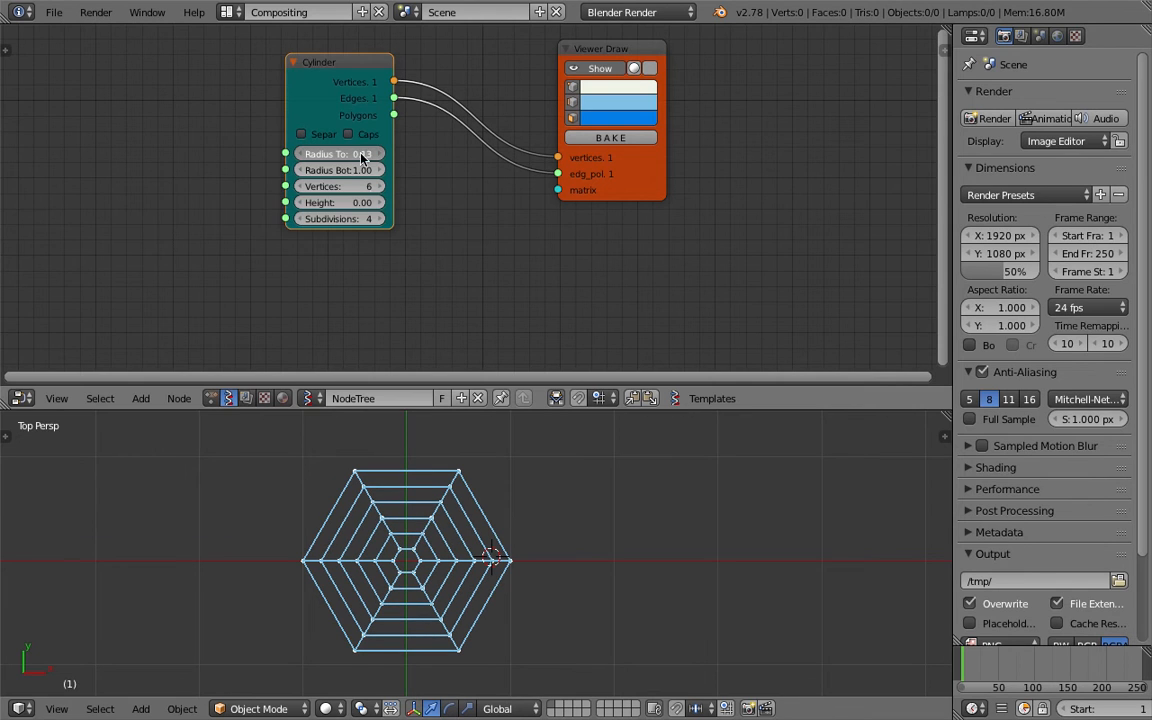
{"action": "key", "text": "ctrl+s"}
{"action": "key", "text": "Return"}
{"action": "left_click", "coordinate": [537, 516]}
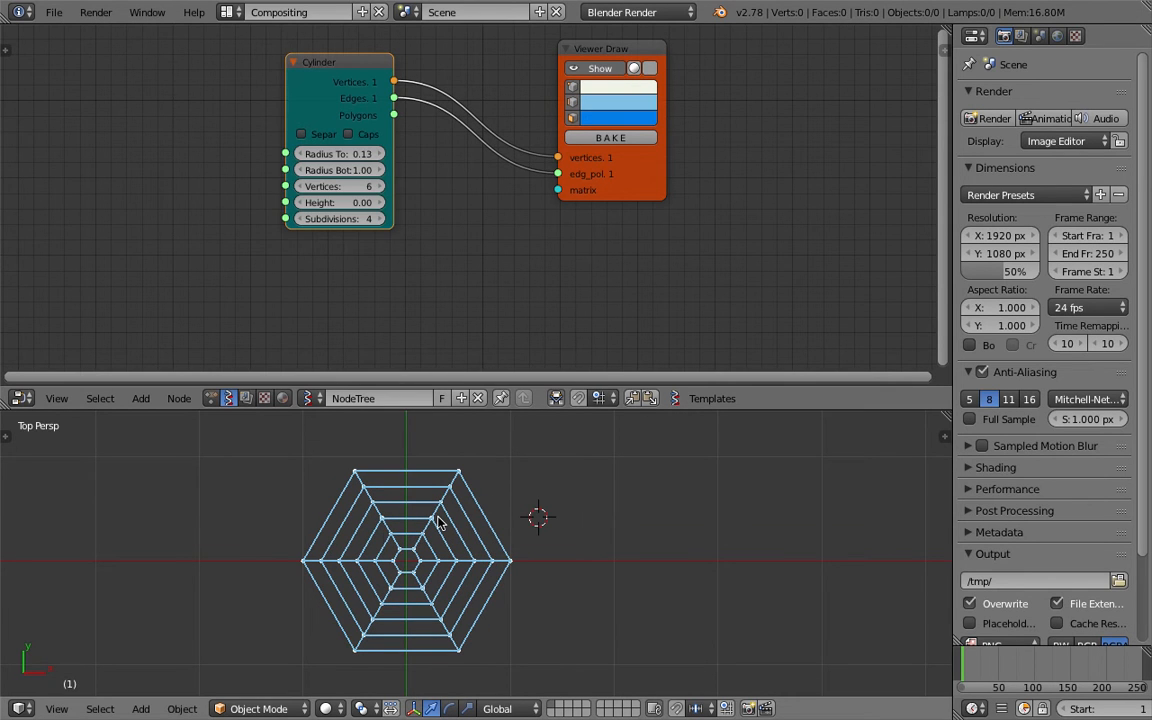
Enlarge the 3D view area, tilt the view to inspect the flat hexagonal web, and return to the top view.
{"action": "left_click_drag", "start_coordinate": [423, 386], "coordinate": [423, 339]}
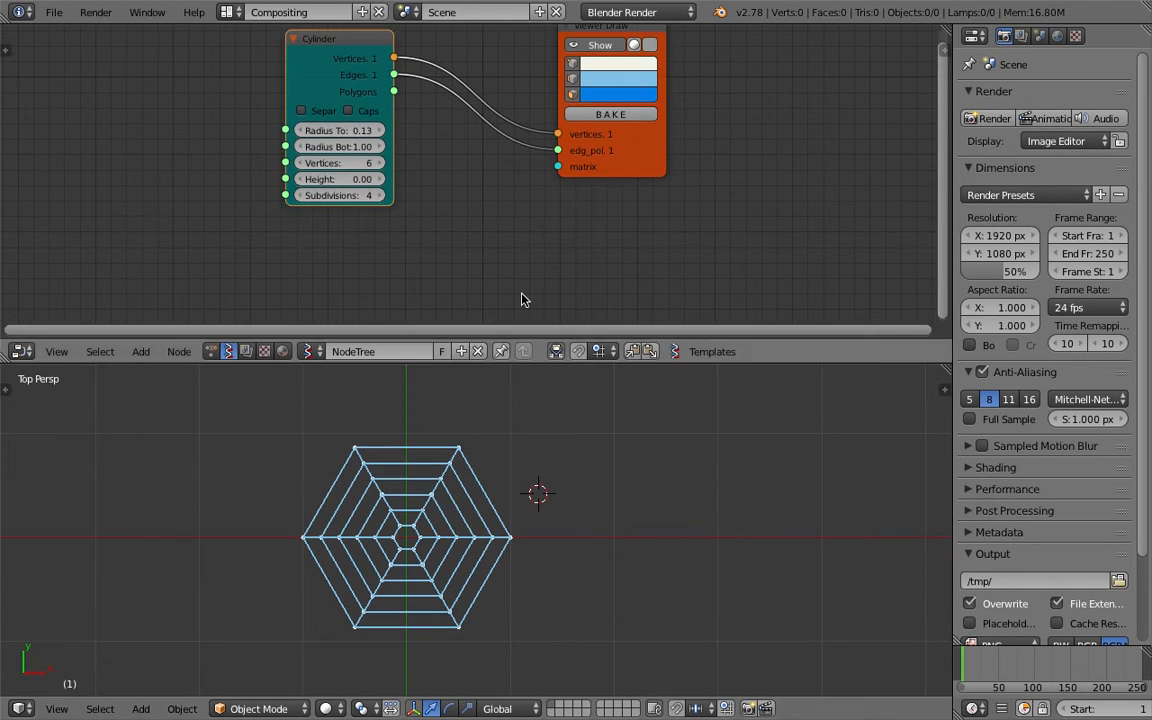
{"action": "middle_click_drag", "start_coordinate": [488, 543], "coordinate": [495, 505]}
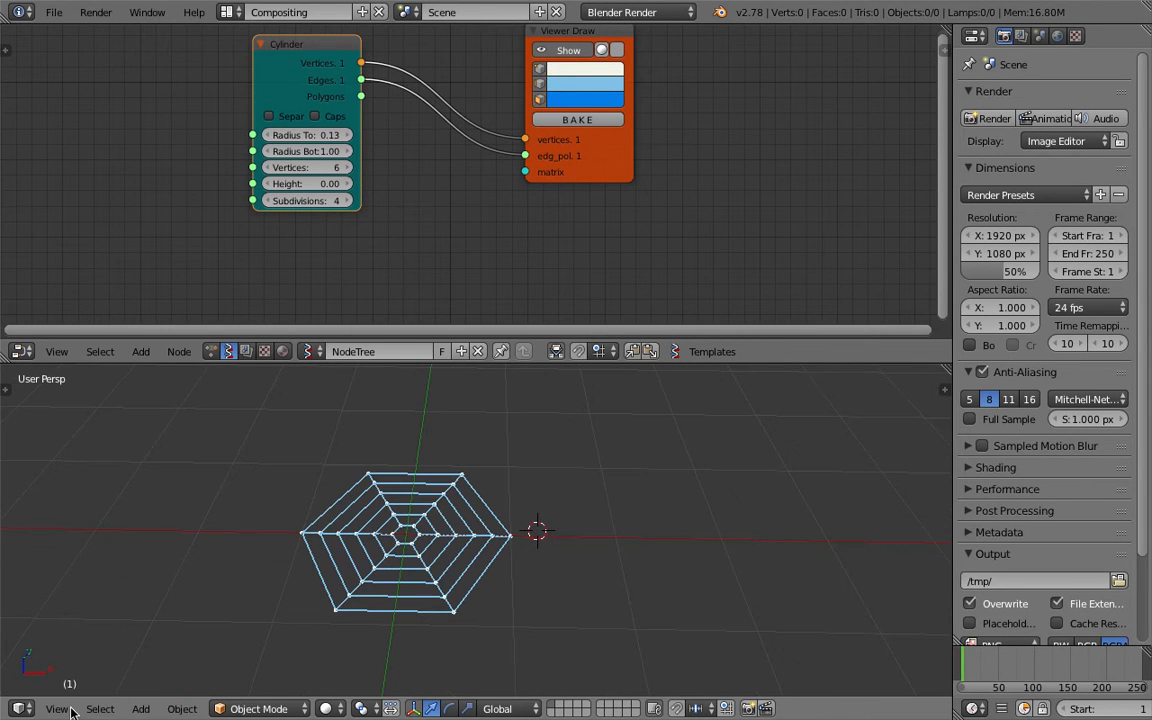
{"action": "left_click", "coordinate": [68, 708]}
{"action": "left_click", "coordinate": [127, 620]}
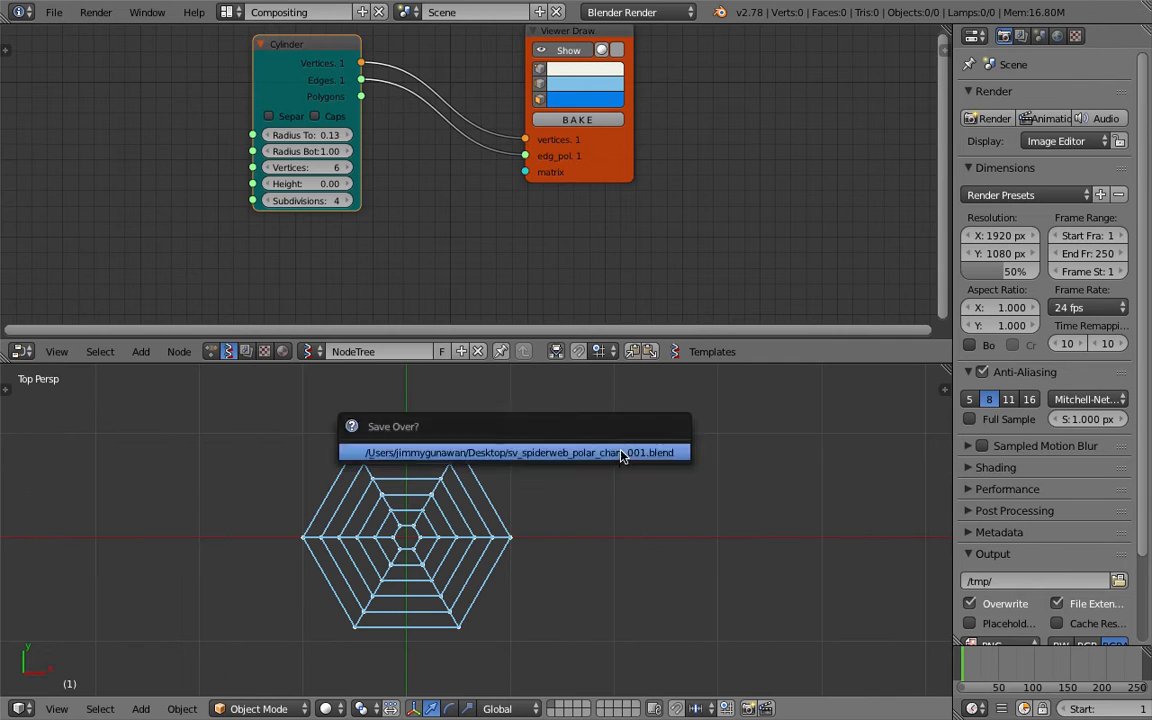
Add a Circle node in the free space below the Cylinder node and save over the existing file.
{"action": "scroll", "coordinate": [563, 224], "scroll_direction": "down", "scroll_amount": 1}
{"action": "middle_click_drag", "start_coordinate": [563, 224], "coordinate": [560, 158]}
{"action": "scroll", "coordinate": [500, 142], "scroll_direction": "down", "scroll_amount": 3}
{"action": "scroll", "coordinate": [427, 193], "scroll_direction": "up", "scroll_amount": 1}
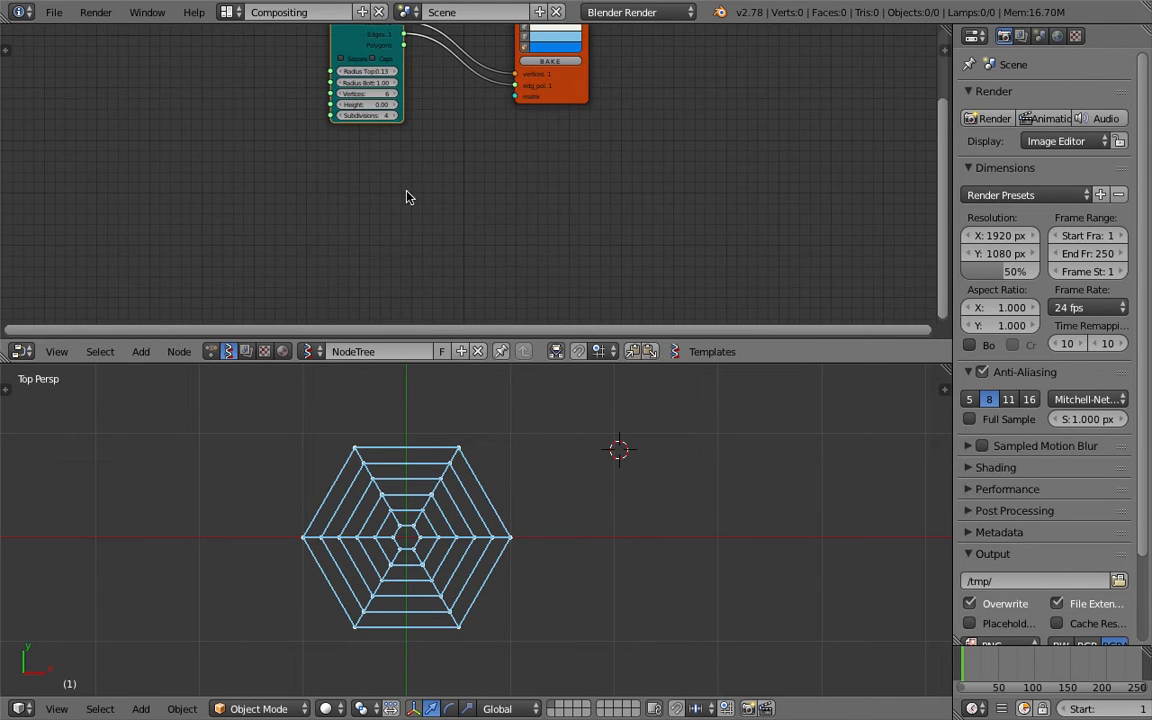
{"action": "key", "text": "shift+a"}
{"action": "left_click", "coordinate": [404, 192]}
{"action": "key", "text": "BackSpace"}
{"action": "type", "text": "cir"}
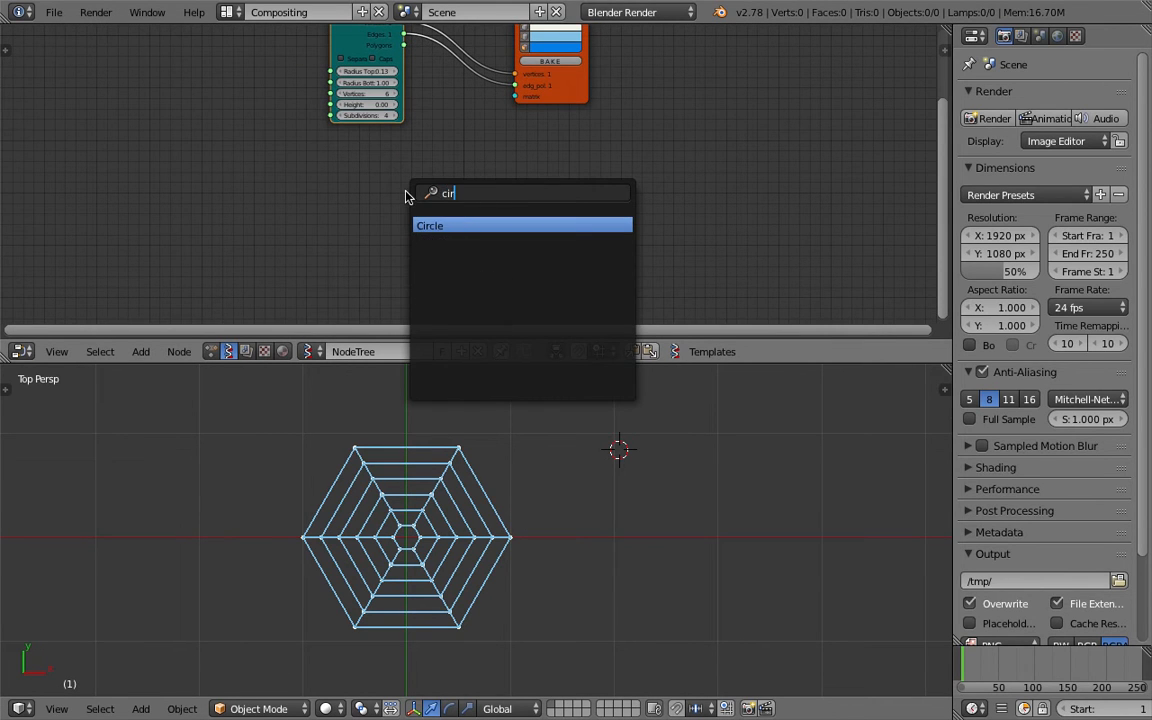
{"action": "key", "text": "Return"}
{"action": "left_click", "coordinate": [316, 197]}
{"action": "key", "text": "ctrl+s"}
{"action": "left_click", "coordinate": [316, 197]}
Duplicate the Viewer Draw node and place the copy beside the Circle node.
{"action": "key", "text": "shift+a"}
{"action": "left_click", "coordinate": [506, 173]}
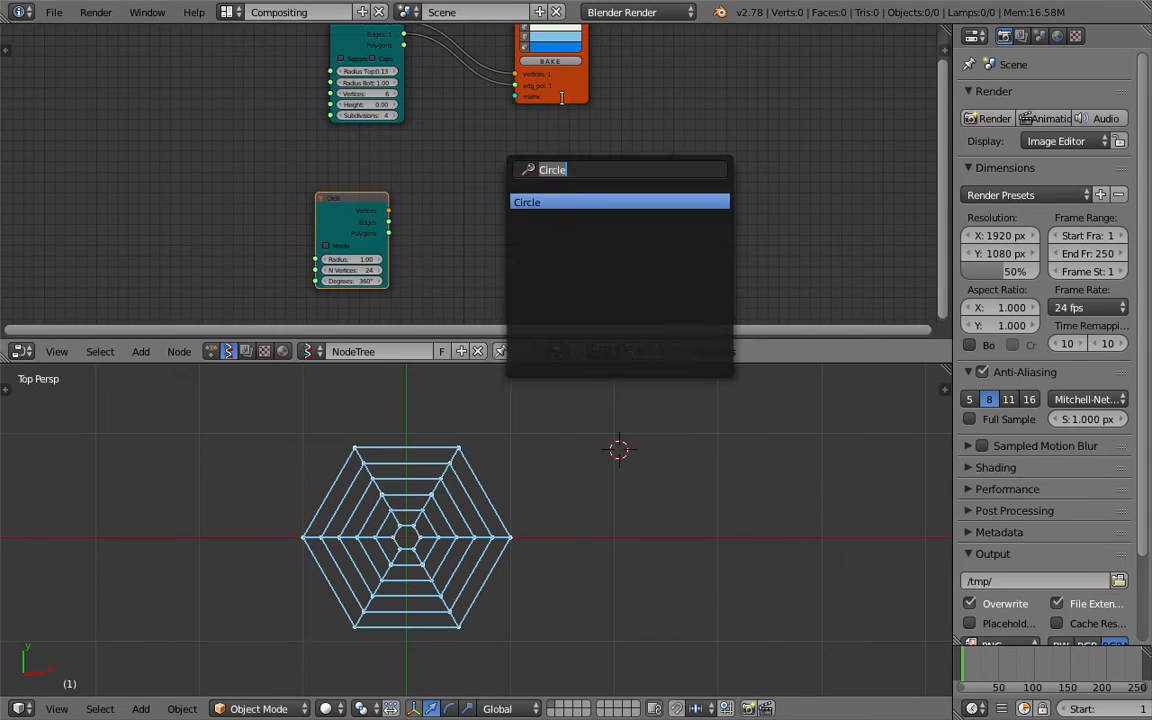
{"action": "key", "text": "Escape"}
{"action": "left_click", "coordinate": [568, 98]}
{"action": "key", "text": "shift+d"}
{"action": "left_click", "coordinate": [549, 251]}
Add an NGon node, place it on the far side of the Circle node from the viewer, and save.
{"action": "scroll", "coordinate": [466, 178], "scroll_direction": "up", "scroll_amount": 4}
{"action": "middle_click_drag", "start_coordinate": [147, 213], "coordinate": [304, 162]}
{"action": "key", "text": "shift+a"}
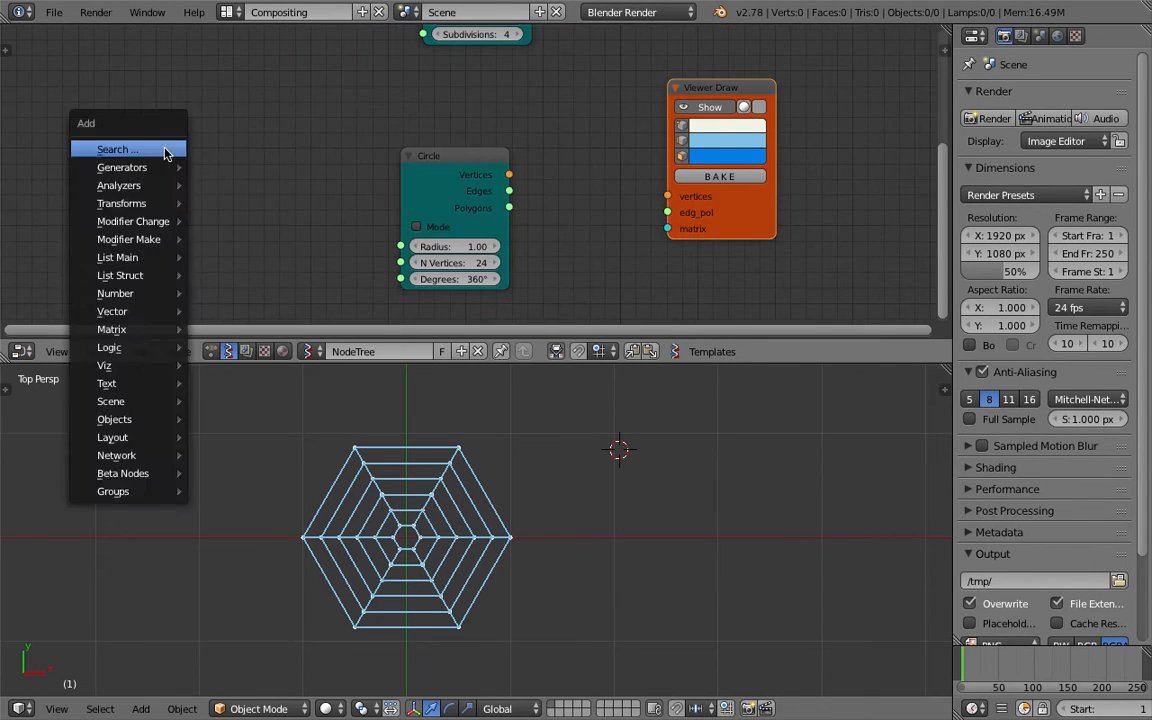
{"action": "left_click", "coordinate": [167, 153]}
{"action": "type", "text": "ng"}
{"action": "key", "text": "Return"}
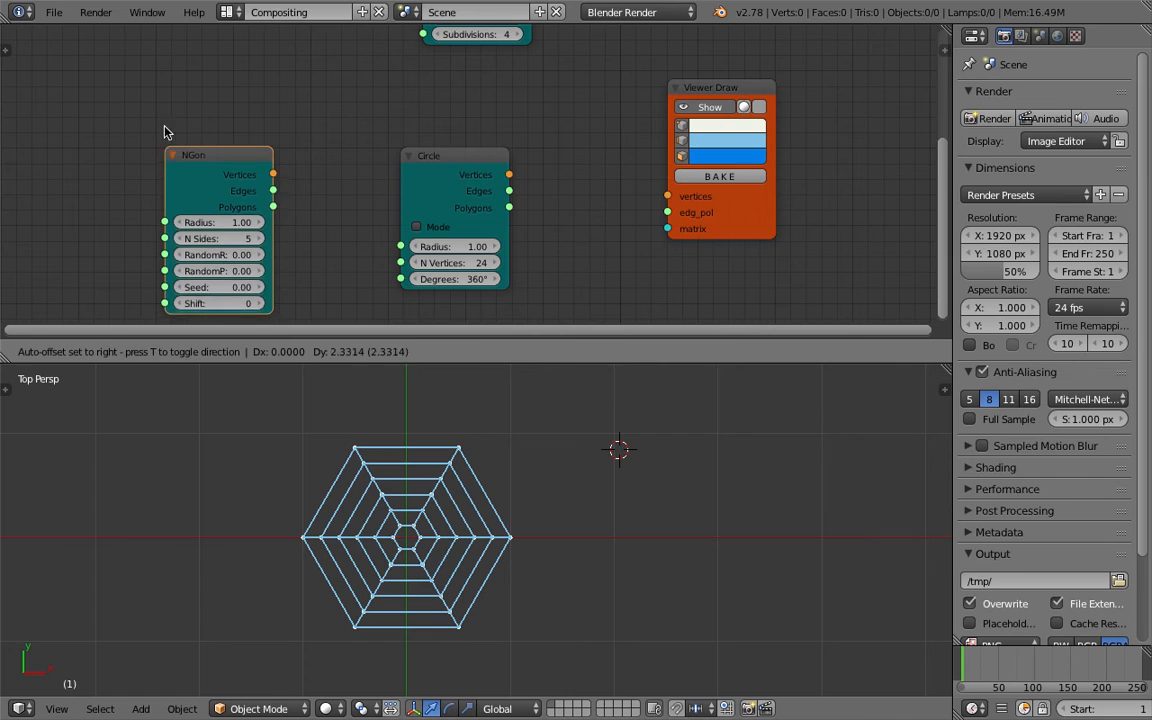
{"action": "left_click", "coordinate": [176, 114]}
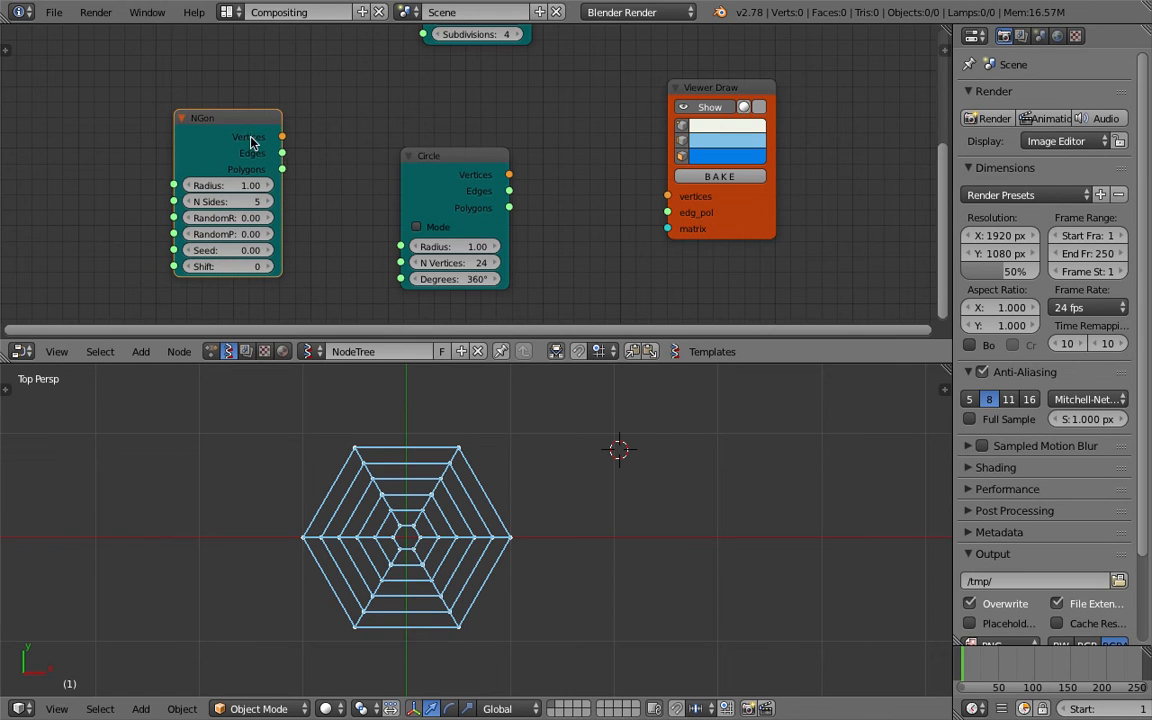
{"action": "left_click_drag", "start_coordinate": [250, 142], "coordinate": [197, 128]}
{"action": "key", "text": "ctrl+s"}
Connect the Circle node's Vertices and Polygons to the duplicated Viewer Draw node's vertices and edg_pol inputs, and save.
{"action": "left_click_drag", "start_coordinate": [509, 175], "coordinate": [667, 196]}
{"action": "left_click_drag", "start_coordinate": [509, 208], "coordinate": [667, 212]}
{"action": "key", "text": "ctrl+s"}
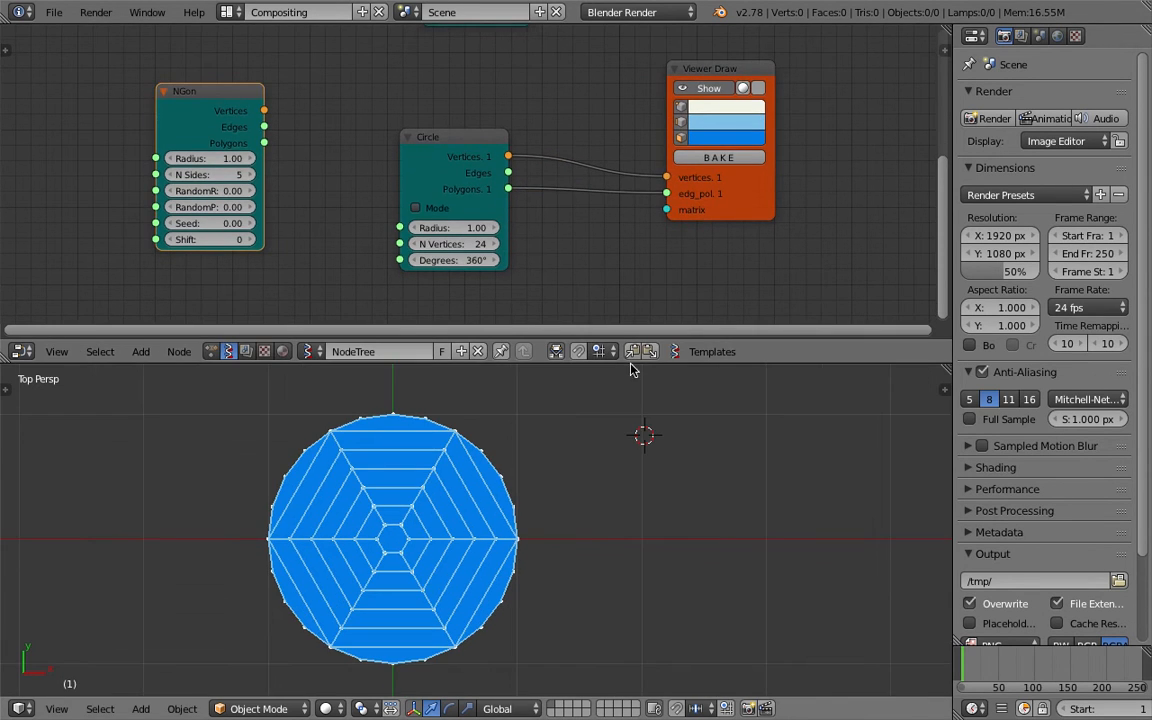
Set the Circle node's radius to about 0.22 and its N Vertices to 6, and save over the file.
{"action": "left_click_drag", "start_coordinate": [476, 229], "coordinate": [398, 229]}
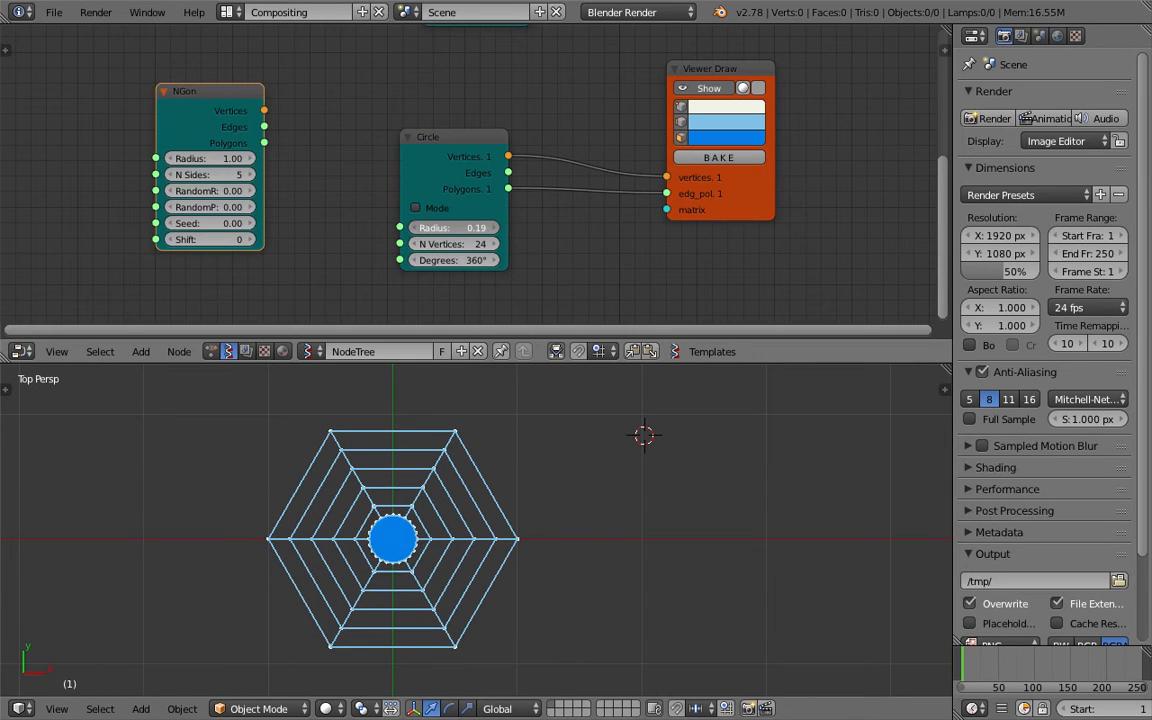
{"action": "scroll", "coordinate": [441, 168], "scroll_direction": "up", "scroll_amount": 1}
{"action": "left_click", "coordinate": [450, 255]}
{"action": "type", "text": "6"}
{"action": "key", "text": "Return"}
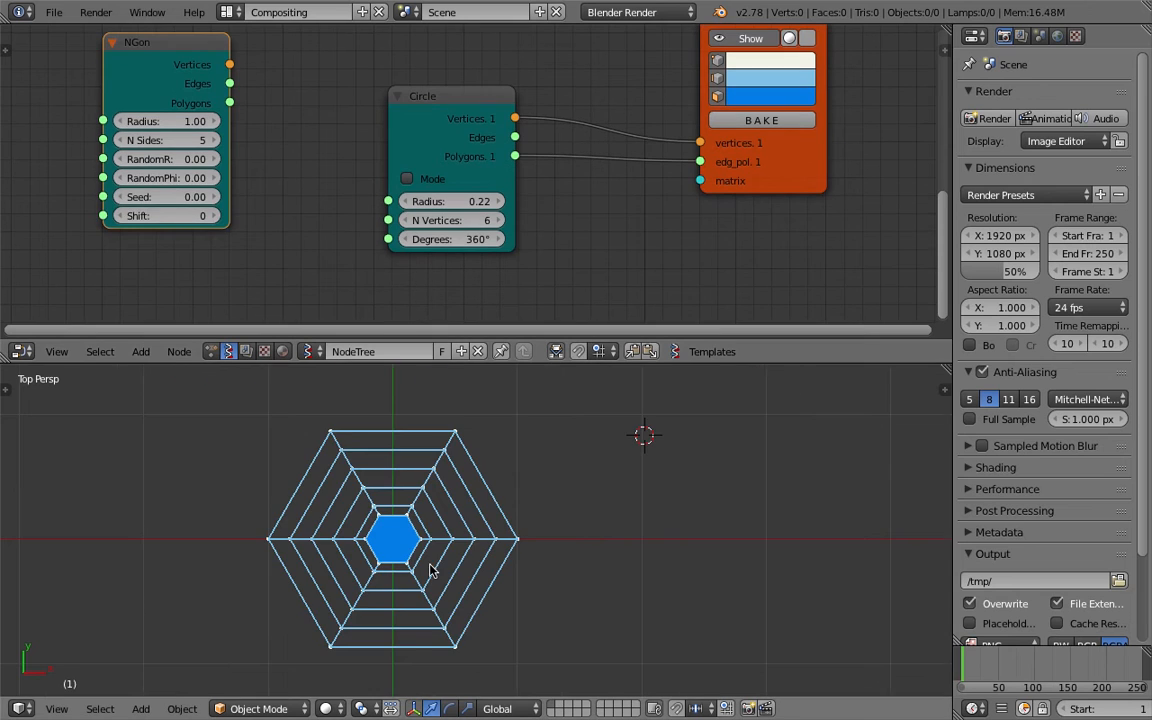
{"action": "scroll", "coordinate": [432, 568], "scroll_direction": "up", "scroll_amount": 5}
{"action": "scroll", "coordinate": [432, 568], "scroll_direction": "down", "scroll_amount": 3}
{"action": "scroll", "coordinate": [450, 545], "scroll_direction": "down", "scroll_amount": 1}
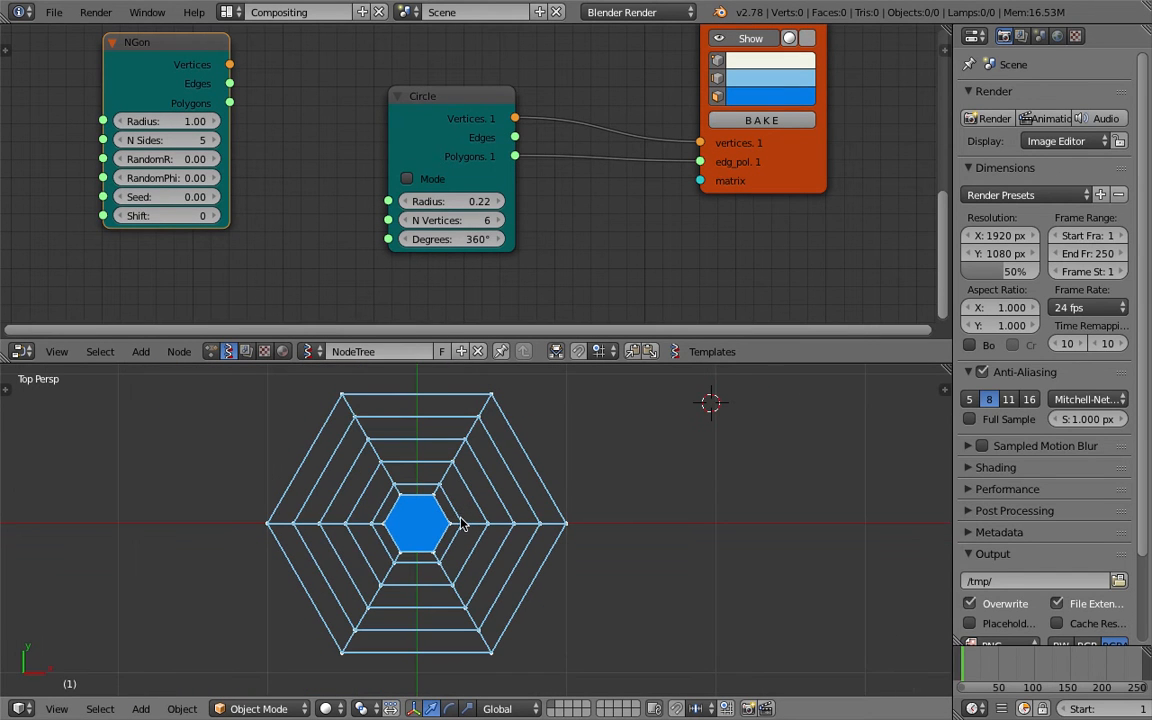
{"action": "key", "text": "ctrl+s"}
{"action": "left_click", "coordinate": [400, 518]}
Try the Circle node as a triangle, restore its N Vertices to 6, and save over the file.
{"action": "left_click_drag", "start_coordinate": [461, 227], "coordinate": [425, 227]}
{"action": "left_click", "coordinate": [461, 225]}
{"action": "type", "text": "6"}
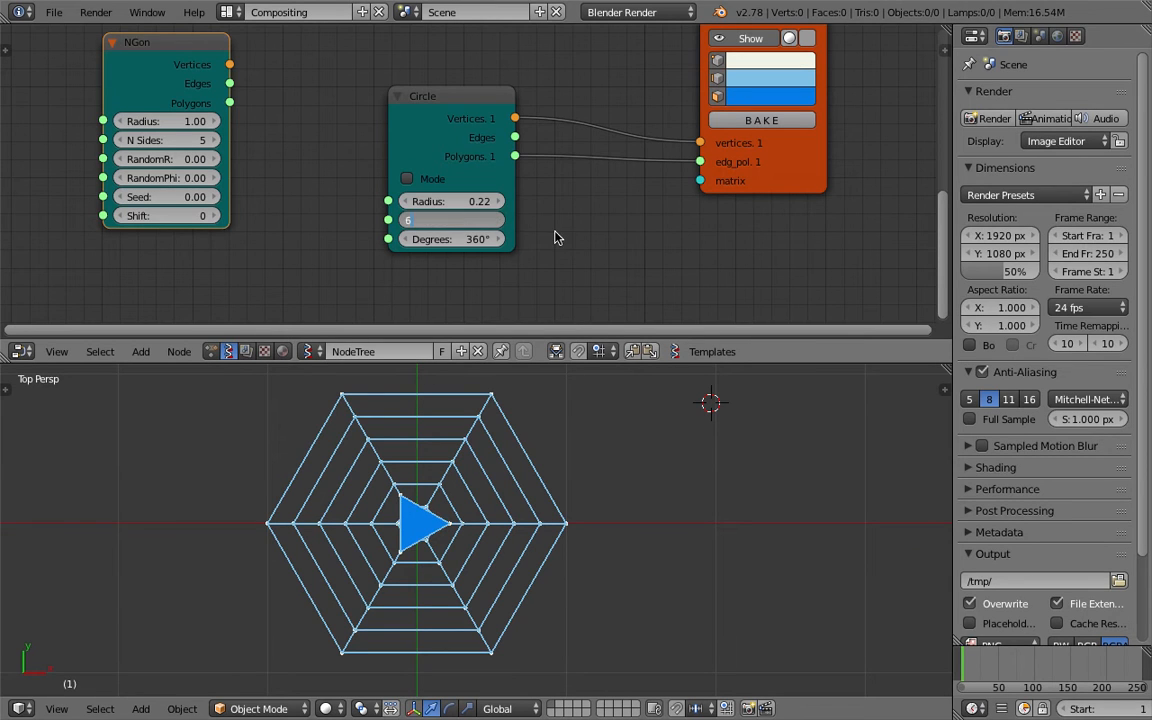
{"action": "key", "text": "Return"}
{"action": "key", "text": "ctrl+s"}
{"action": "left_click", "coordinate": [496, 230]}
Set the Circle node's radius and the Cylinder node's top radius both to 0.10, and save over the file.
{"action": "left_click_drag", "start_coordinate": [450, 201], "coordinate": [363, 178]}
{"action": "middle_click_drag", "start_coordinate": [363, 178], "coordinate": [360, 272]}
{"action": "mouse_move", "coordinate": [450, 105]}
{"action": "middle_mouse_down"}
{"action": "mouse_move", "coordinate": [434, 185]}
{"action": "mouse_move", "coordinate": [465, 185]}
{"action": "mouse_move", "coordinate": [467, 204]}
{"action": "middle_mouse_up"}
{"action": "left_click", "coordinate": [474, 86]}
{"action": "type", "text": ".13"}
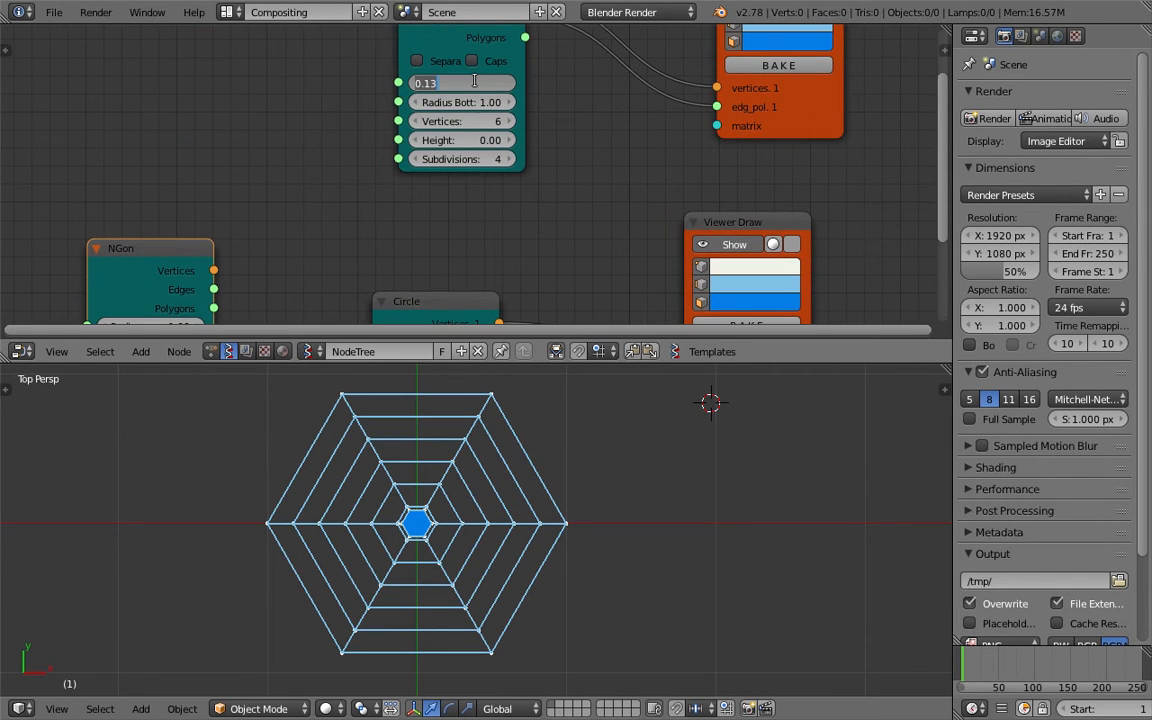
{"action": "key", "text": "Return"}
{"action": "middle_click_drag", "start_coordinate": [550, 195], "coordinate": [575, 95]}
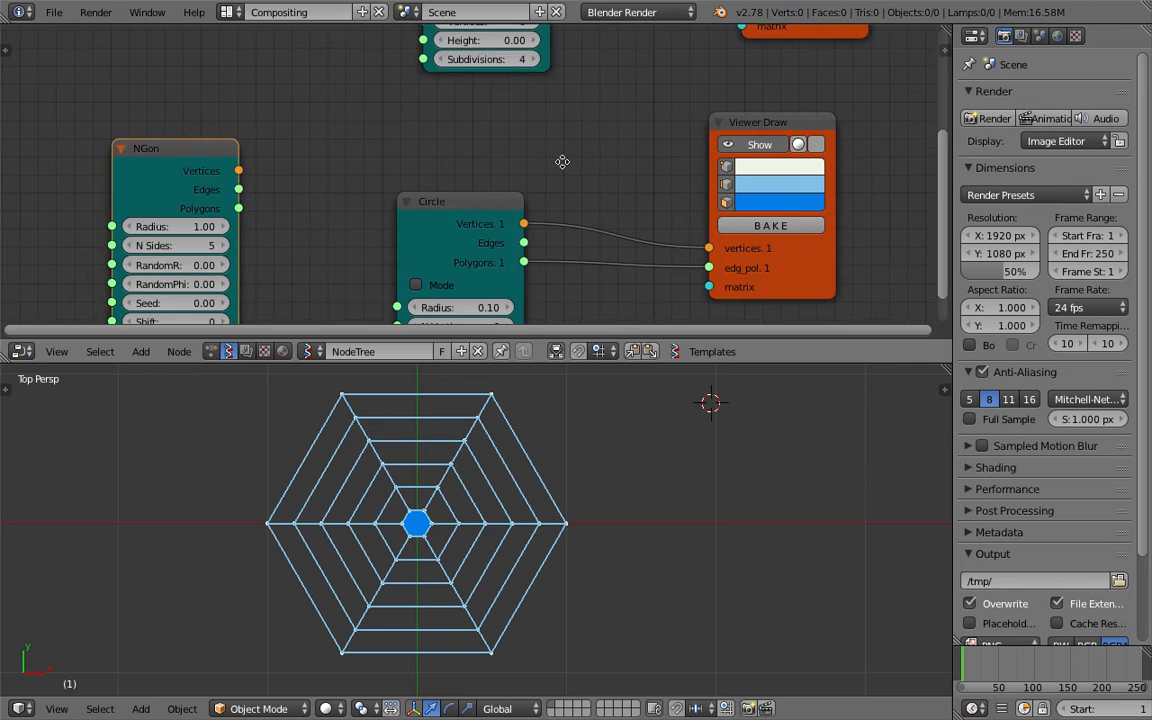
{"action": "middle_click_drag", "start_coordinate": [505, 145], "coordinate": [490, 39]}
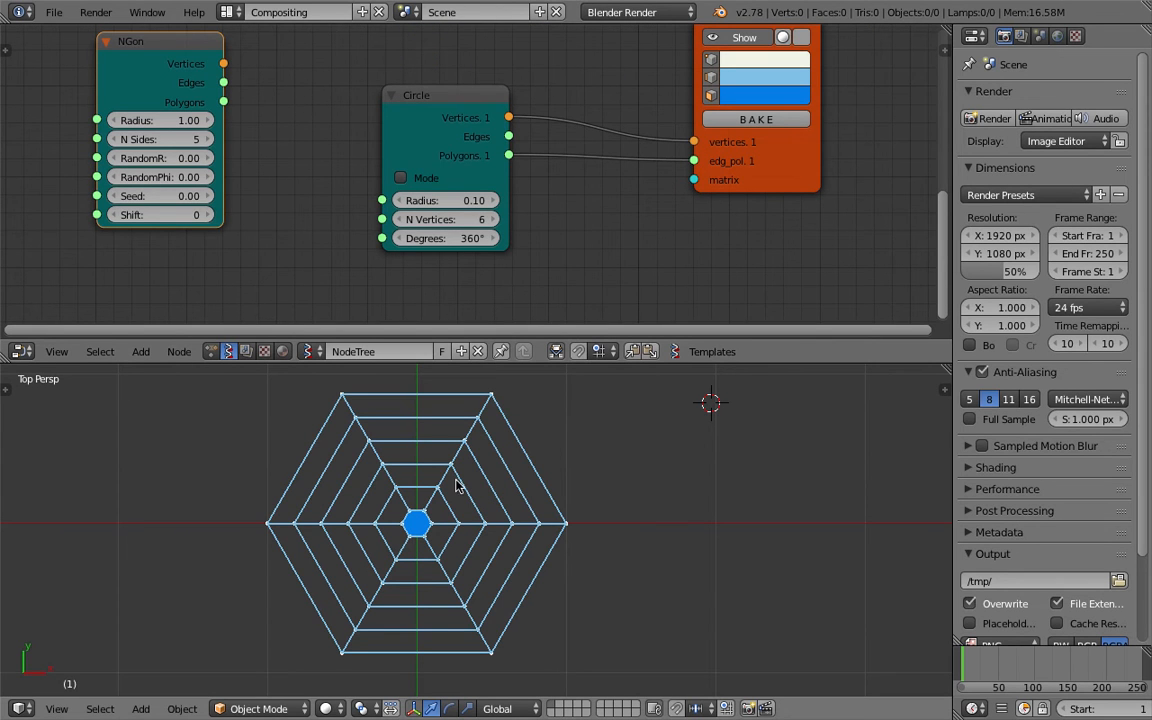
{"action": "scroll", "coordinate": [560, 210], "scroll_direction": "down", "scroll_amount": 4}
{"action": "middle_click_drag", "start_coordinate": [776, 143], "coordinate": [723, 170]}
{"action": "key", "text": "ctrl+s"}
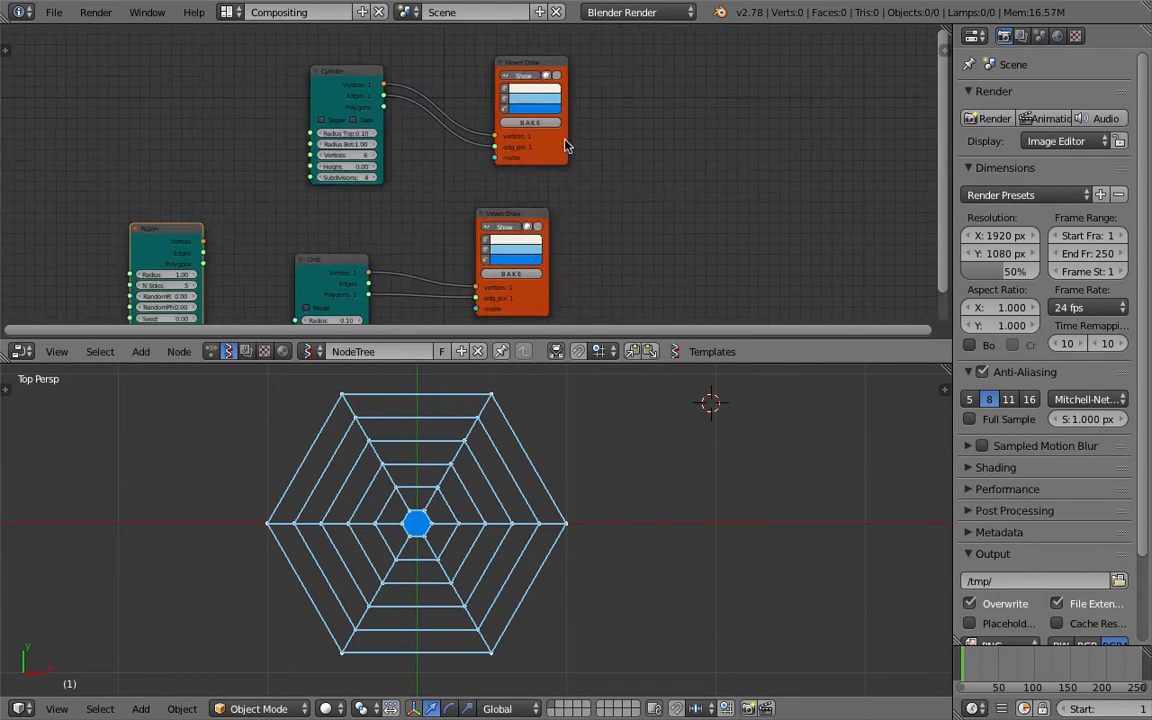
{"action": "left_click", "coordinate": [723, 170]}
Add a Viewer Index node in the empty space beyond the Viewer Draw nodes.
{"action": "scroll", "coordinate": [674, 136], "scroll_direction": "up", "scroll_amount": 3}
{"action": "key", "text": "shift+a"}
{"action": "left_click", "coordinate": [671, 131]}
{"action": "type", "text": "index"}
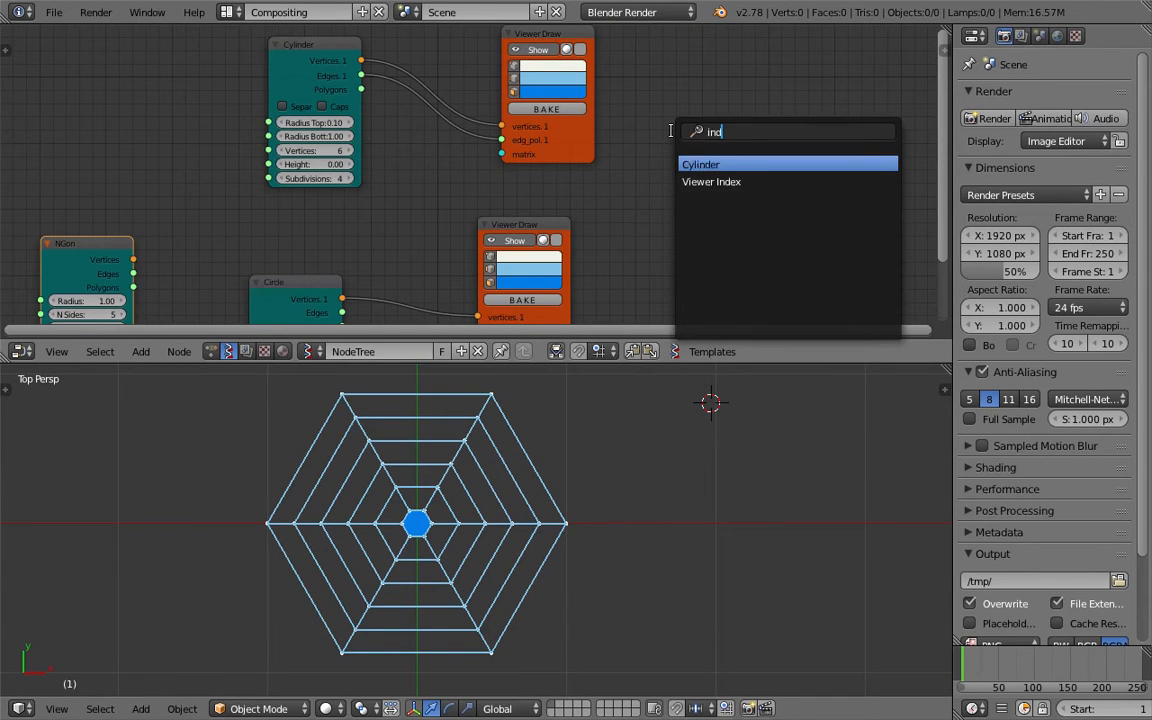
{"action": "key", "text": "Return"}
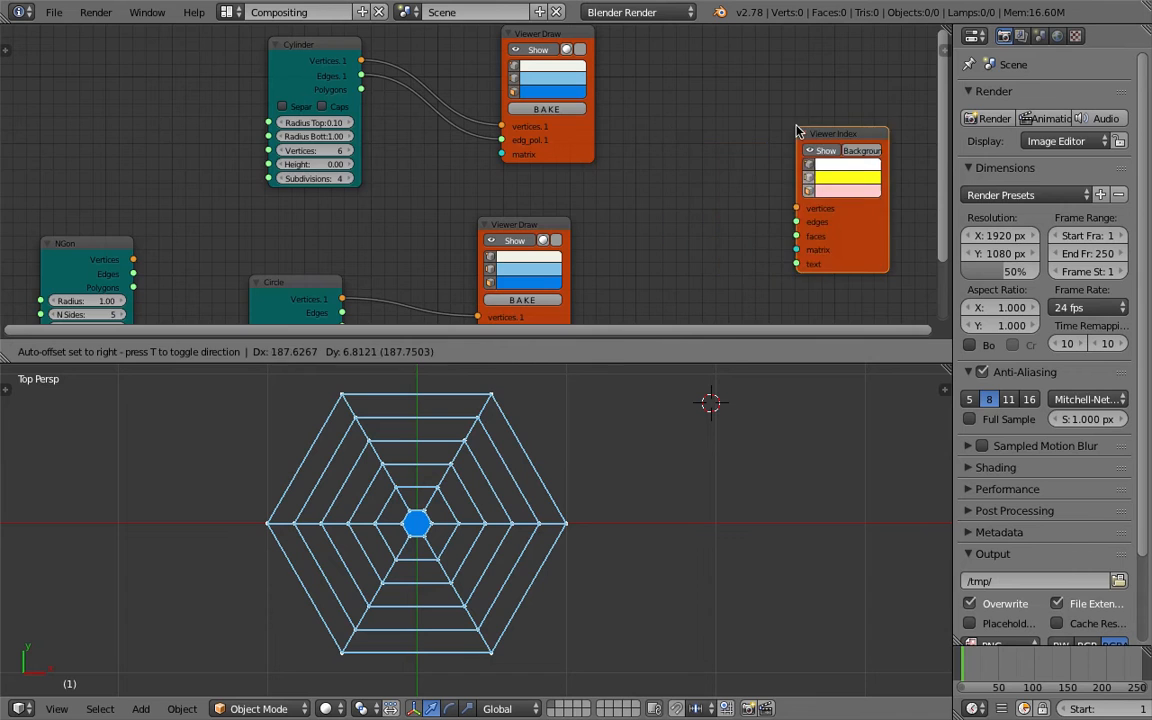
{"action": "left_click", "coordinate": [808, 118]}
Duplicate the Circle node beside the Viewer Index node and connect its Vertices output to the vertices input.
{"action": "scroll", "coordinate": [336, 147], "scroll_direction": "down", "scroll_amount": 1}
{"action": "middle_click_drag", "start_coordinate": [336, 143], "coordinate": [320, 112]}
{"action": "left_click_drag", "start_coordinate": [485, 185], "coordinate": [447, 197]}
{"action": "left_click", "coordinate": [329, 236]}
{"action": "key", "text": "shift+d"}
{"action": "left_click", "coordinate": [679, 135]}
{"action": "scroll", "coordinate": [680, 145], "scroll_direction": "up", "scroll_amount": 1}
{"action": "left_click_drag", "start_coordinate": [697, 157], "coordinate": [790, 172]}
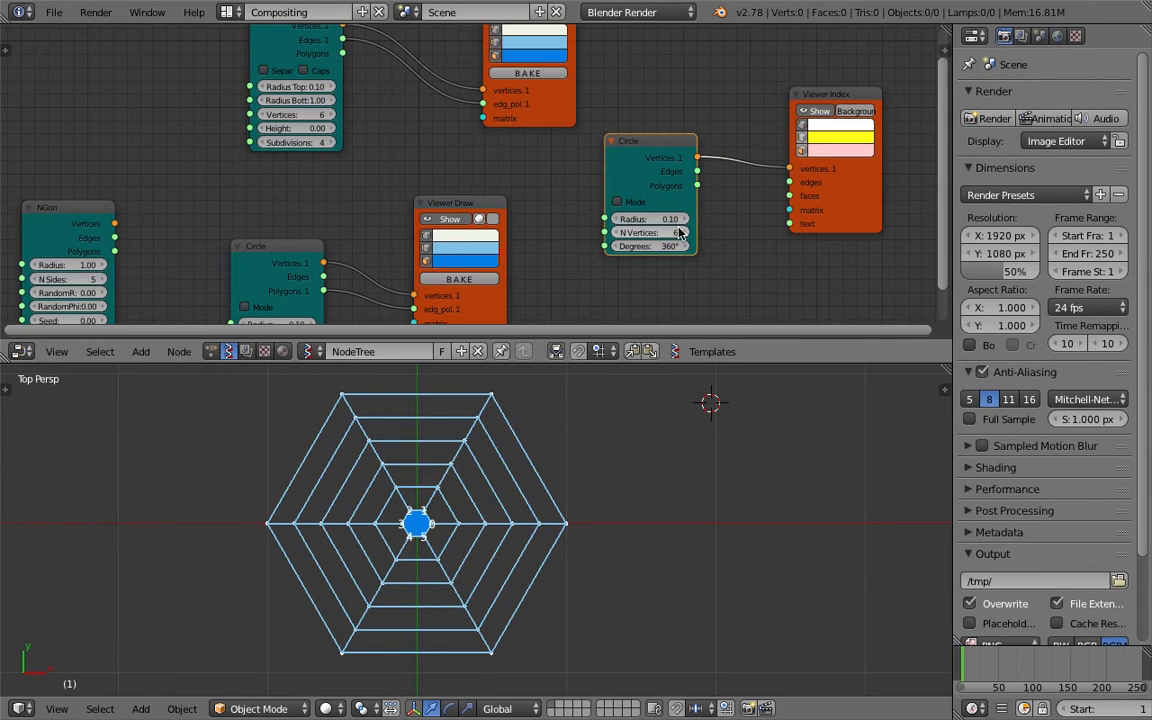
Enable the Viewer Index node's Background option and increase the duplicated Circle node's radius to about 1.09.
{"action": "left_click", "coordinate": [857, 116]}
{"action": "left_click_drag", "start_coordinate": [645, 219], "coordinate": [745, 219]}
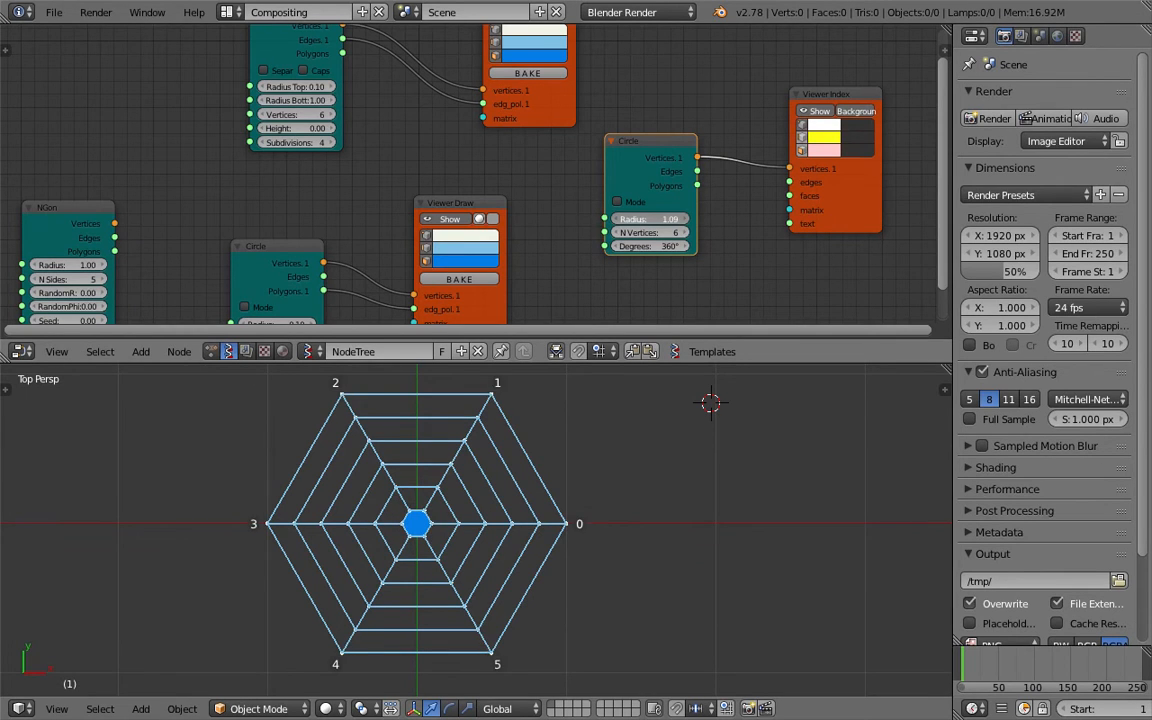
Save over the blend file with the index labels placed around the web.
{"action": "scroll", "coordinate": [578, 520], "scroll_direction": "down", "scroll_amount": 1}
{"action": "key", "text": "ctrl+s"}
{"action": "left_click", "coordinate": [573, 524]}
{"action": "scroll", "coordinate": [586, 524], "scroll_direction": "up", "scroll_amount": 1}
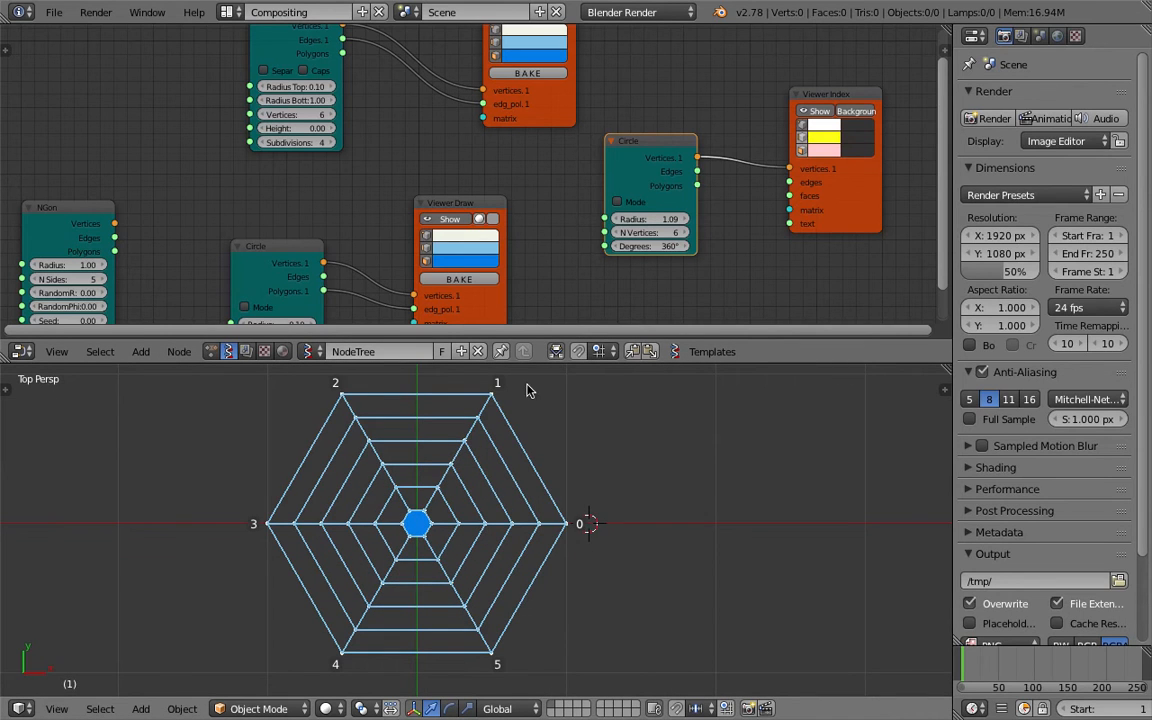
{"action": "left_click", "coordinate": [309, 655]}
{"action": "left_click", "coordinate": [511, 667]}
{"action": "key", "text": "ctrl+s"}
{"action": "left_click", "coordinate": [648, 475]}
{"action": "left_click", "coordinate": [251, 568]}
{"action": "left_click", "coordinate": [598, 531]}
Split the 3D view, make the new area a Text Editor, and list strength, emotion, intelligent, look, imagination and smart as items 1 to 6.
{"action": "left_click_drag", "start_coordinate": [944, 372], "coordinate": [697, 381]}
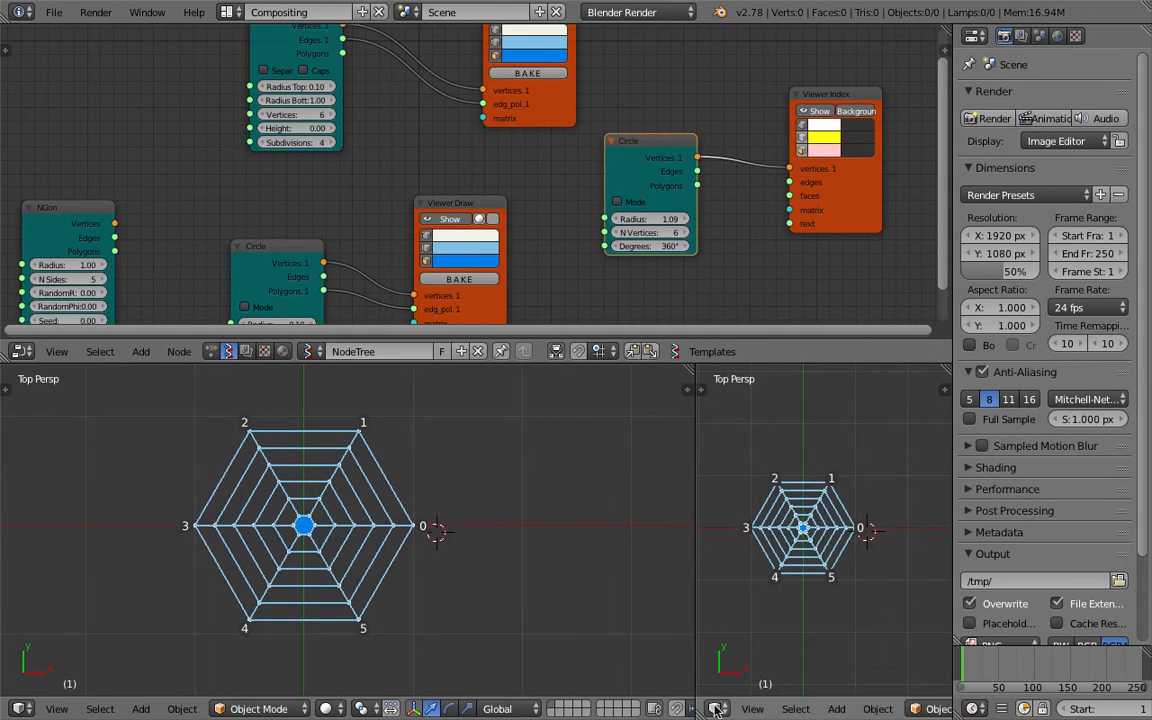
{"action": "left_click", "coordinate": [717, 708]}
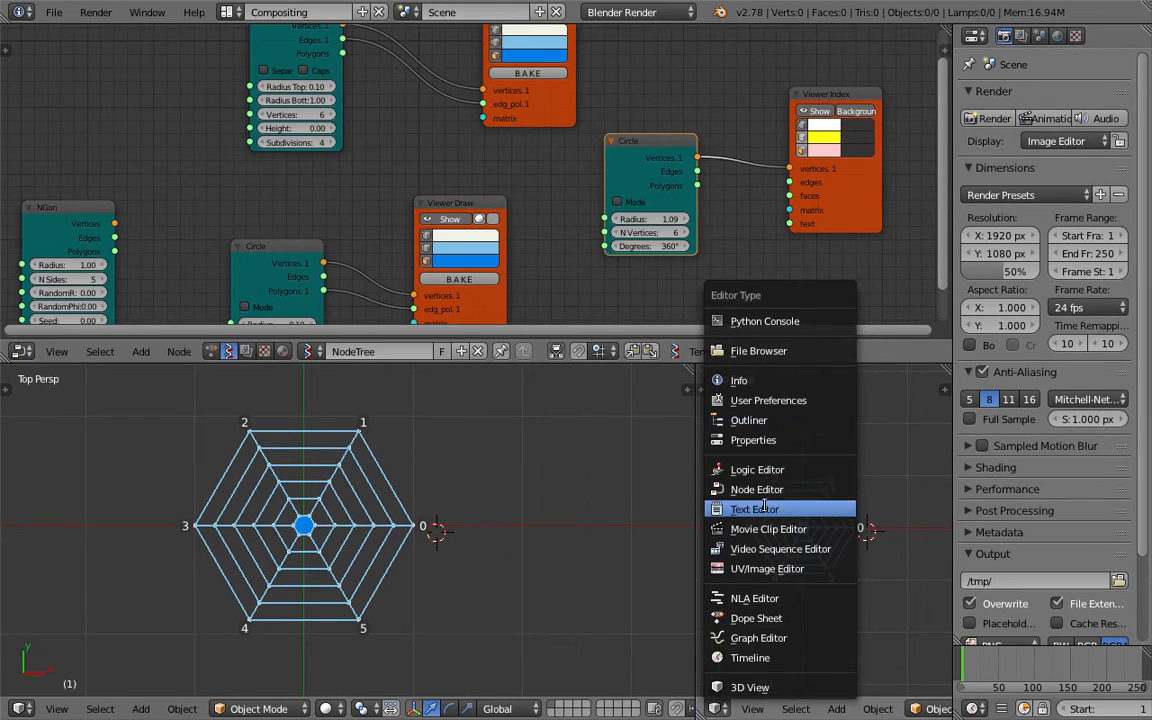
{"action": "left_click", "coordinate": [754, 509]}
{"action": "left_click", "coordinate": [935, 709]}
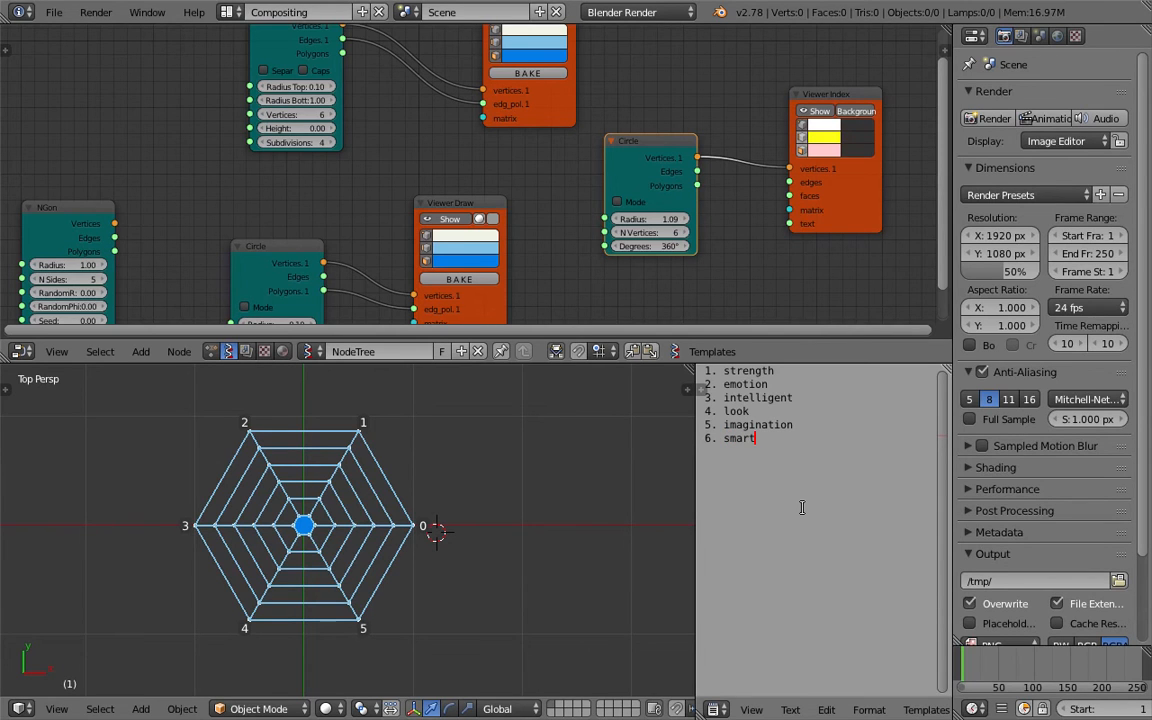
Widen the Text Editor area, replace "smart" in item 6 with "unique skill", and save over the file.
{"action": "left_click_drag", "start_coordinate": [697, 427], "coordinate": [620, 430]}
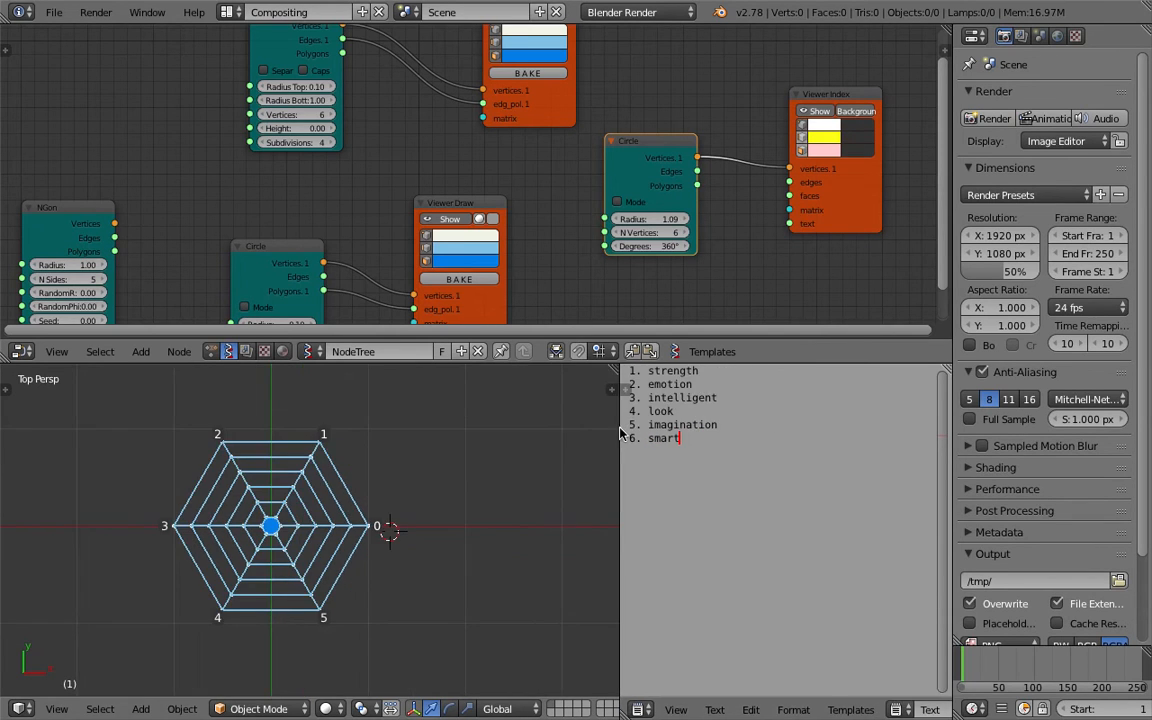
{"action": "double_click", "coordinate": [661, 440]}
{"action": "left_click", "coordinate": [421, 489]}
{"action": "scroll", "coordinate": [422, 489], "scroll_direction": "up", "scroll_amount": 2}
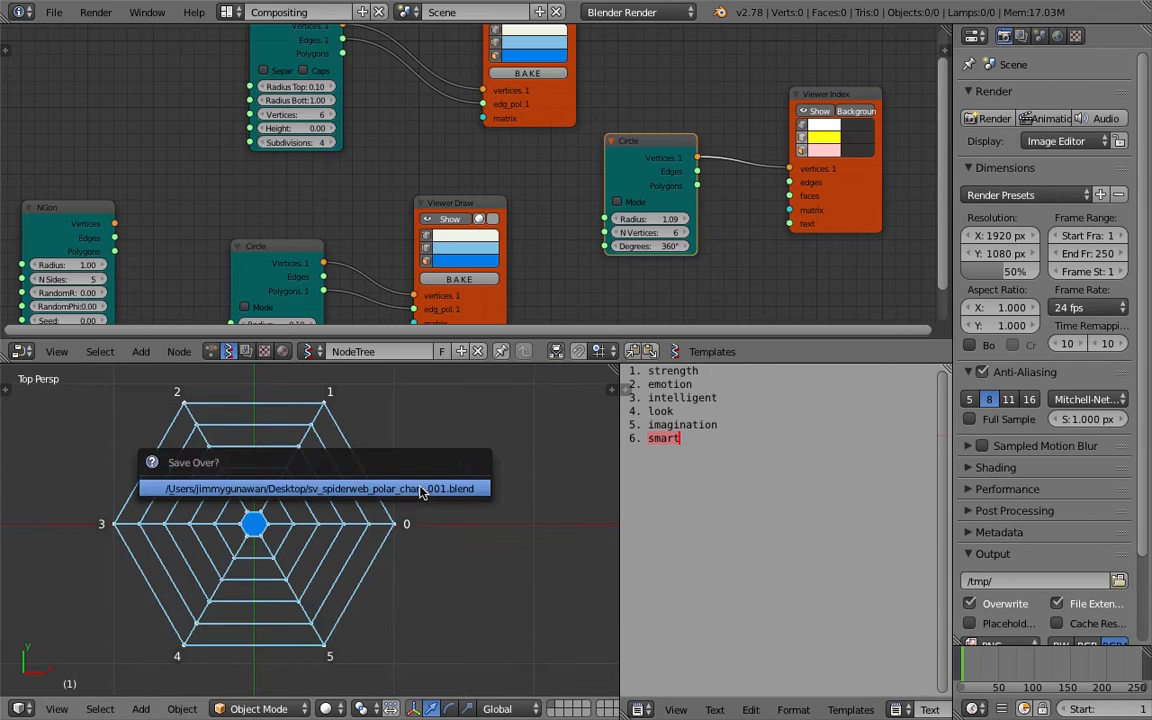
{"action": "type", "text": "ski"}
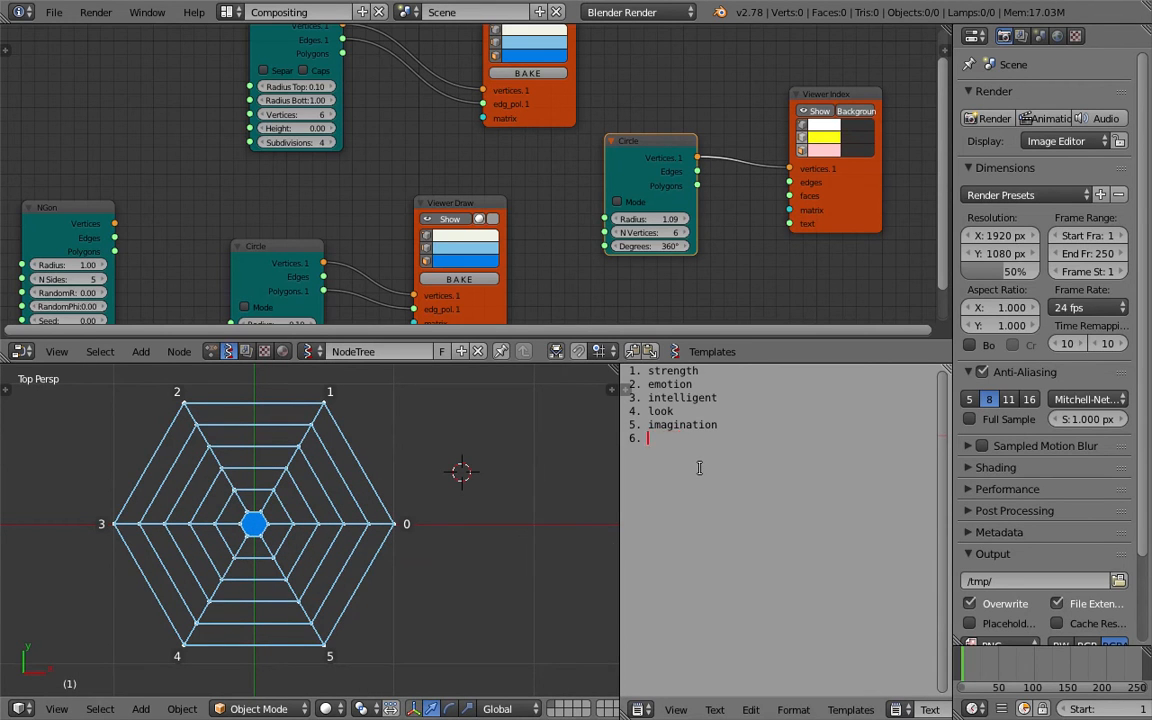
{"action": "type", "text": "l"}
{"action": "key", "text": "ctrl+s"}
Select the text from "emotion" to "unique skill" and narrow the Text Editor area slightly to enlarge the 3D view.
{"action": "left_click", "coordinate": [702, 470]}
{"action": "left_click_drag", "start_coordinate": [773, 449], "coordinate": [647, 386]}
{"action": "left_click", "coordinate": [432, 517]}
{"action": "scroll", "coordinate": [223, 443], "scroll_direction": "down", "scroll_amount": 2}
{"action": "middle_click_drag", "start_coordinate": [314, 471], "coordinate": [368, 468], "text": "shift"}
{"action": "scroll", "coordinate": [385, 464], "scroll_direction": "up", "scroll_amount": 1}
{"action": "left_click", "coordinate": [491, 467]}
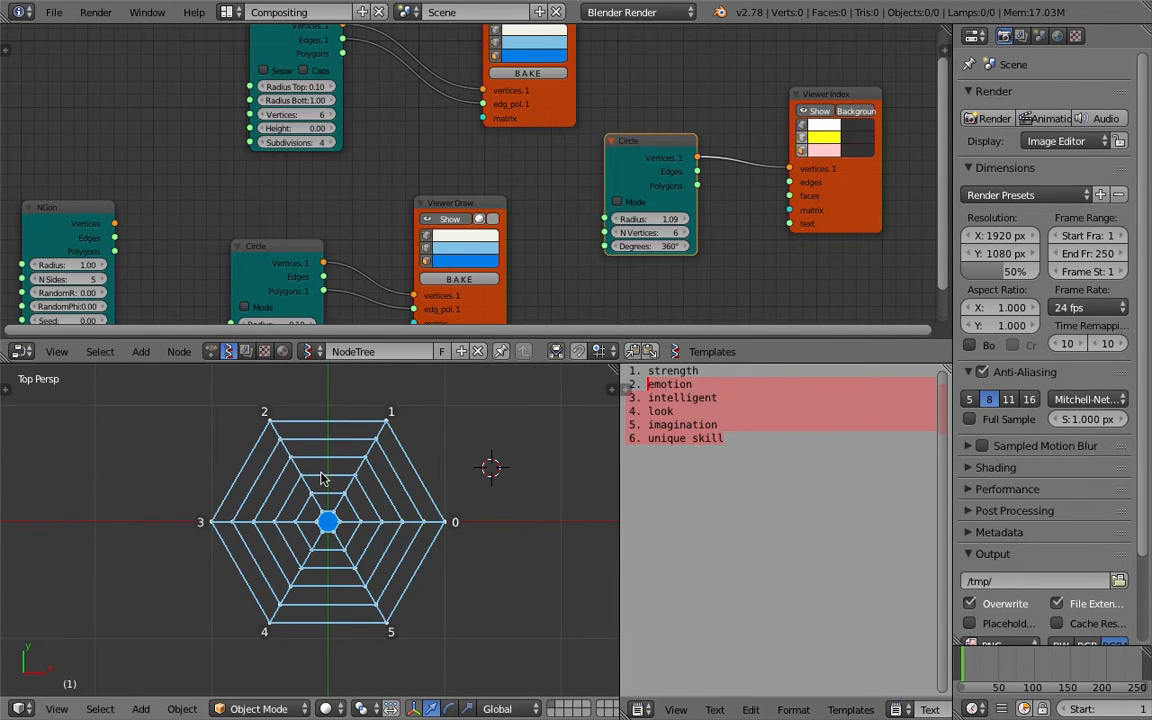
{"action": "left_click_drag", "start_coordinate": [620, 437], "coordinate": [673, 441]}
{"action": "scroll", "coordinate": [534, 450], "scroll_direction": "down", "scroll_amount": 2}
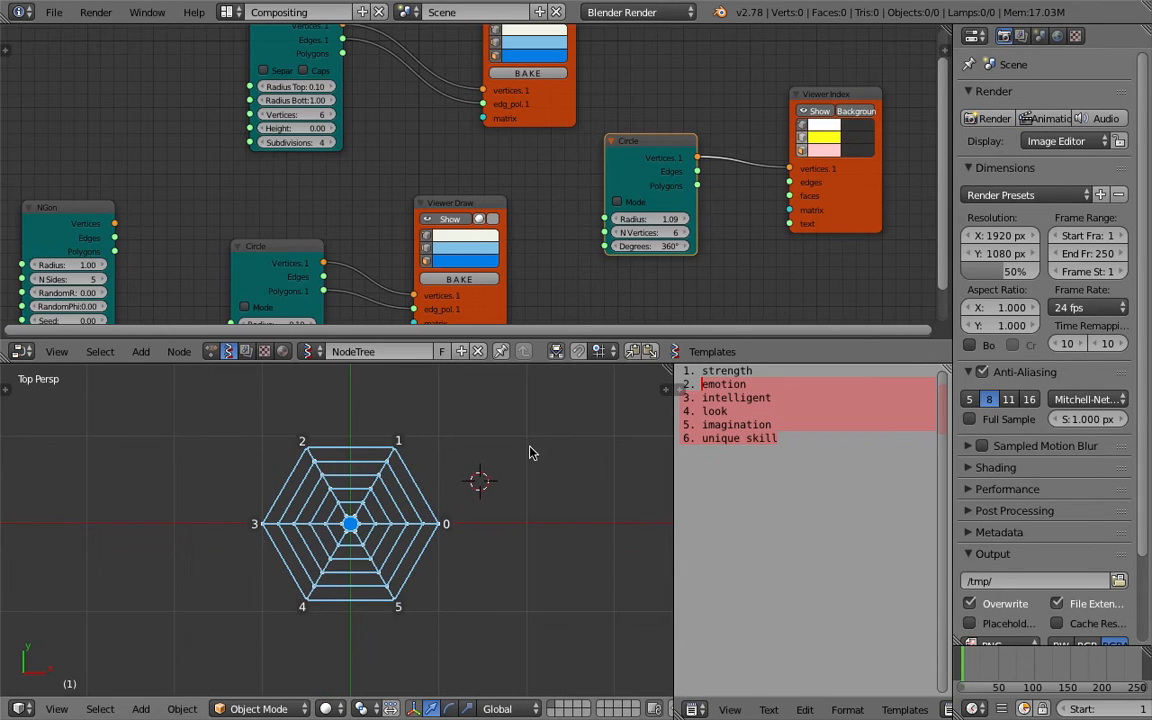
{"action": "scroll", "coordinate": [523, 445], "scroll_direction": "up", "scroll_amount": 2}
Set the radius of the Circle node that feeds the filled polygon to 0.61.
{"action": "middle_click_drag", "start_coordinate": [598, 261], "coordinate": [391, 239]}
{"action": "mouse_move", "coordinate": [430, 189]}
{"action": "left_mouse_down"}
{"action": "mouse_move", "coordinate": [497, 189]}
{"action": "mouse_move", "coordinate": [419, 190]}
{"action": "left_mouse_up"}
{"action": "middle_click_drag", "start_coordinate": [171, 220], "coordinate": [504, 112]}
{"action": "left_click_drag", "start_coordinate": [366, 195], "coordinate": [456, 195]}
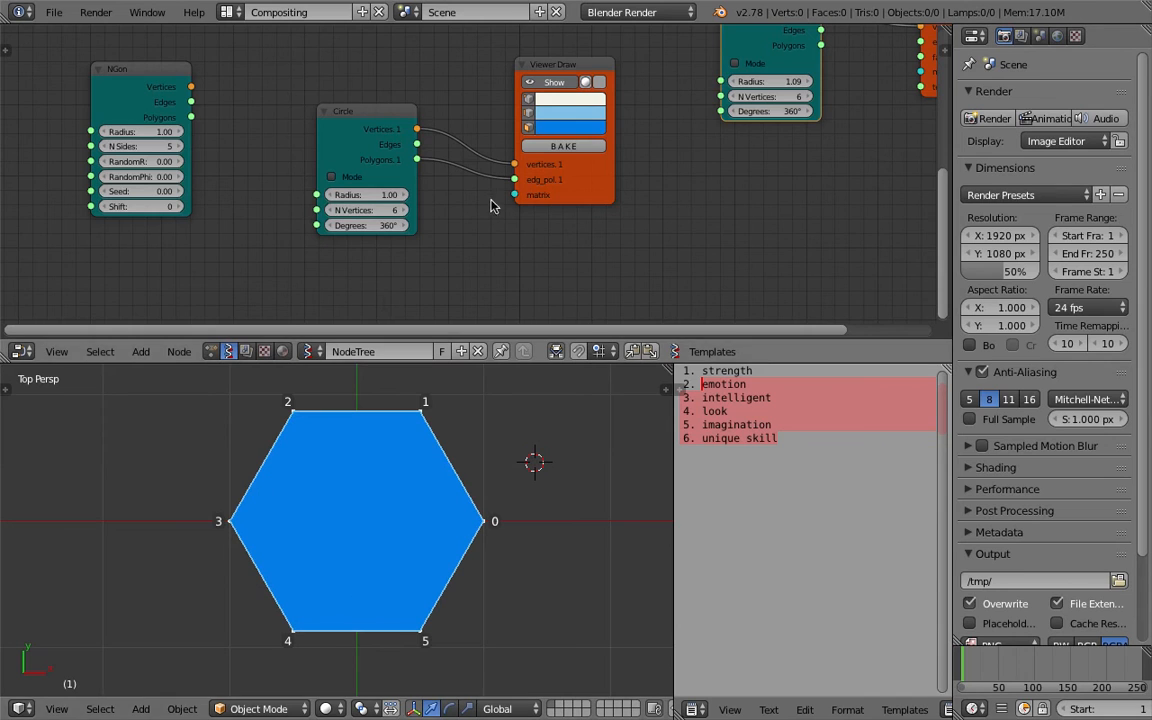
{"action": "left_click_drag", "start_coordinate": [366, 195], "coordinate": [327, 195]}
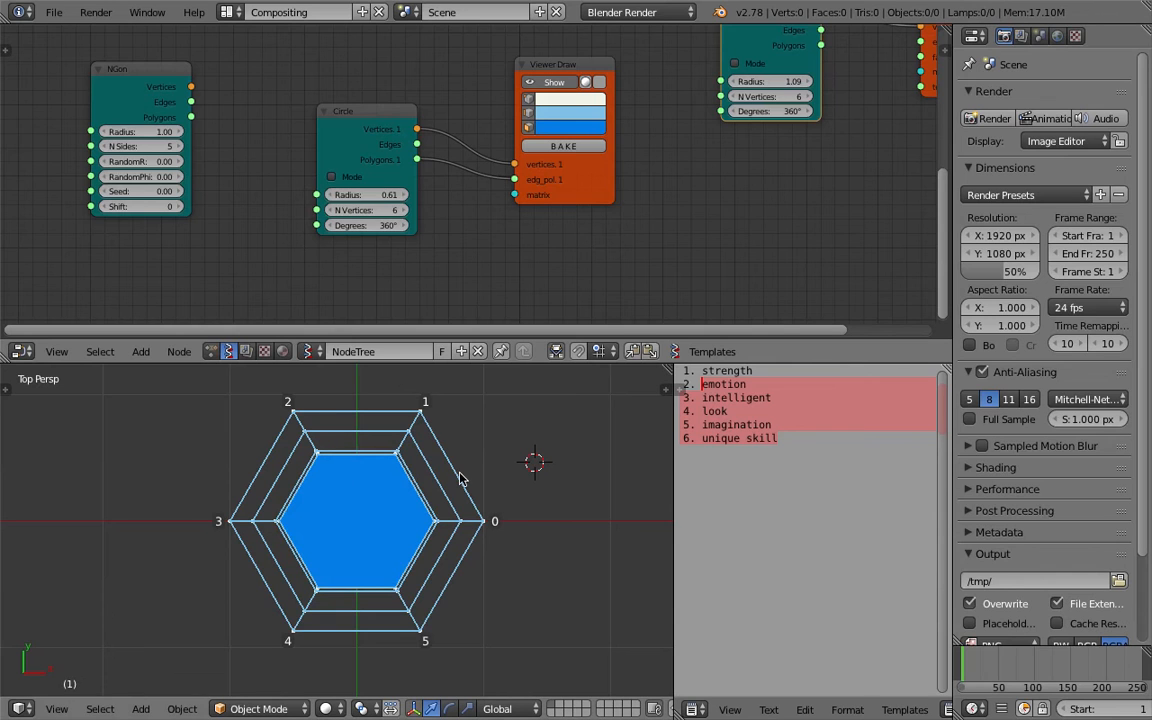
Spread the NGon, Circle and lower Viewer Draw nodes apart to make room between them, and save over the file.
{"action": "middle_click_drag", "start_coordinate": [476, 260], "coordinate": [465, 245]}
{"action": "left_click_drag", "start_coordinate": [150, 58], "coordinate": [102, 52]}
{"action": "left_click_drag", "start_coordinate": [316, 100], "coordinate": [240, 94]}
{"action": "left_click_drag", "start_coordinate": [604, 178], "coordinate": [639, 191]}
{"action": "key", "text": "ctrl+s"}
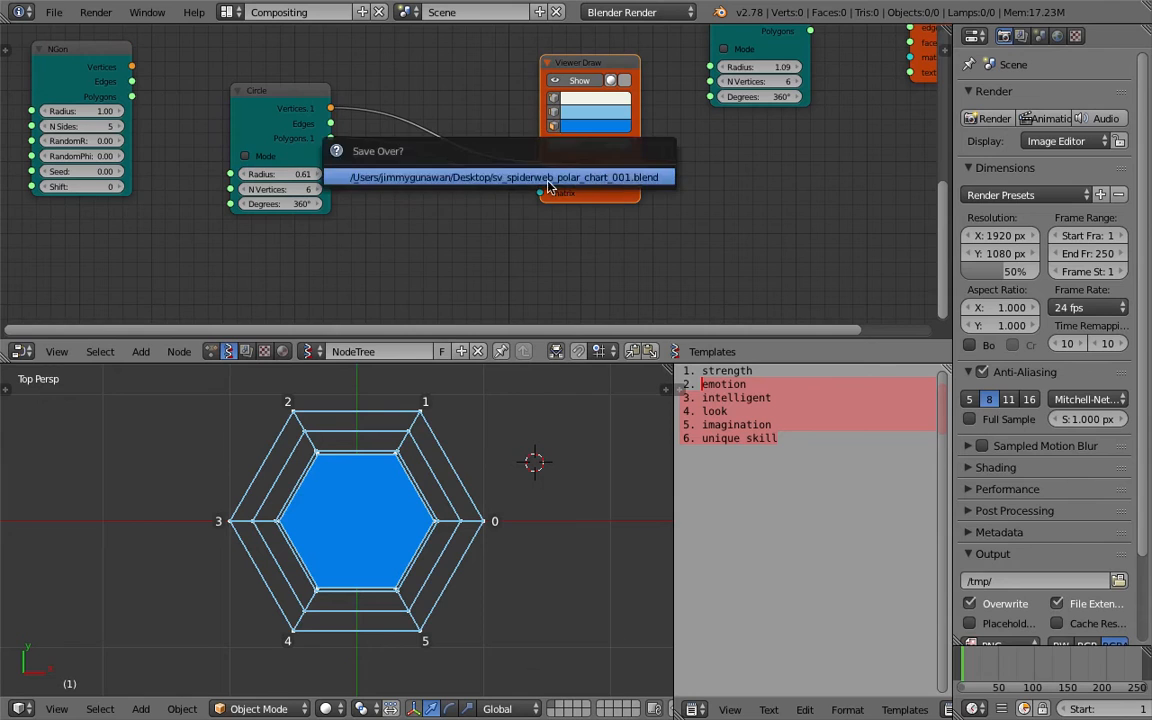
{"action": "left_click_drag", "start_coordinate": [290, 103], "coordinate": [268, 93]}
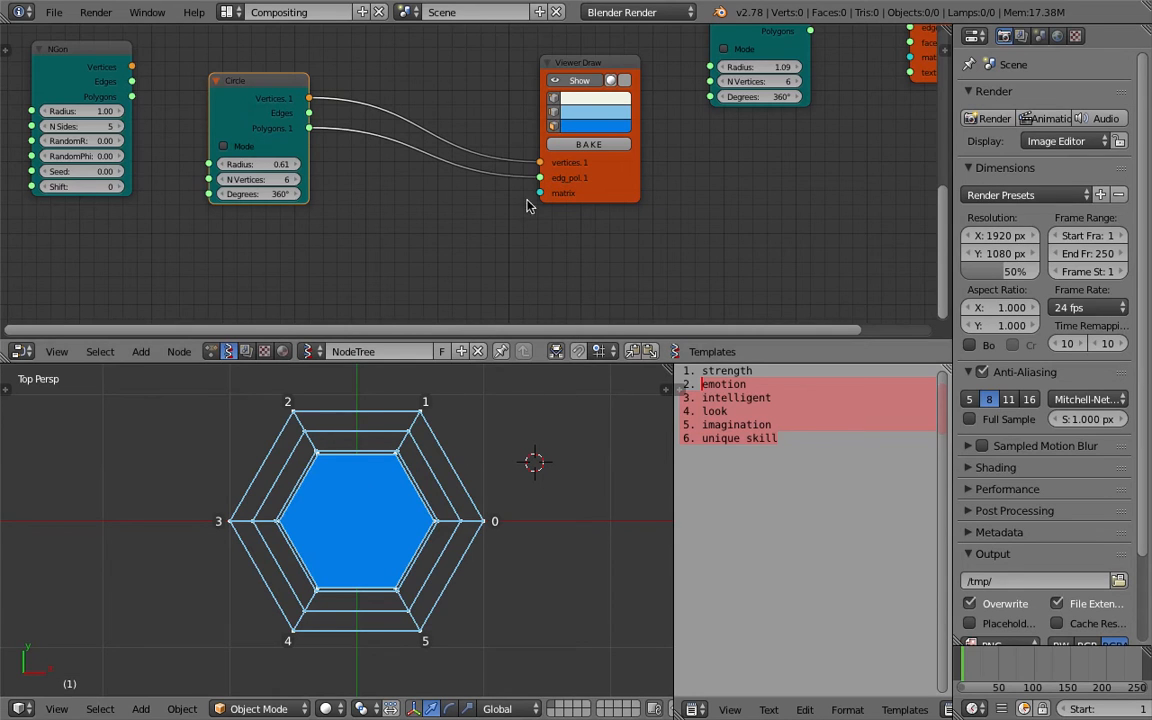
{"action": "key", "text": "ctrl+s"}
{"action": "left_click", "coordinate": [557, 116]}
Move the Cylinder node farther from its Viewer Draw node and return the 3D view to the top view.
{"action": "middle_click_drag", "start_coordinate": [426, 526], "coordinate": [391, 514]}
{"action": "key", "text": "ctrl+s"}
{"action": "left_click", "coordinate": [440, 488]}
{"action": "scroll", "coordinate": [463, 106], "scroll_direction": "down", "scroll_amount": 2}
{"action": "middle_click_drag", "start_coordinate": [463, 106], "coordinate": [474, 273]}
{"action": "left_click_drag", "start_coordinate": [377, 72], "coordinate": [305, 29]}
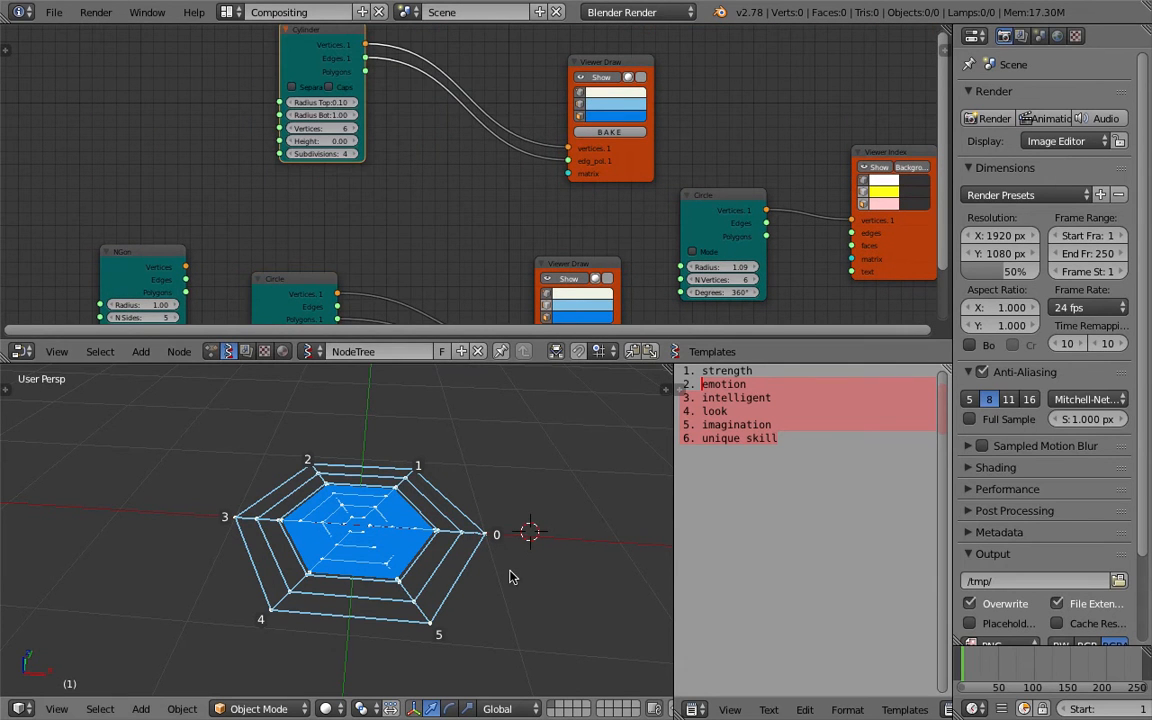
{"action": "middle_click_drag", "start_coordinate": [440, 500], "coordinate": [433, 535]}
{"action": "left_click", "coordinate": [57, 708]}
{"action": "left_click", "coordinate": [100, 563]}
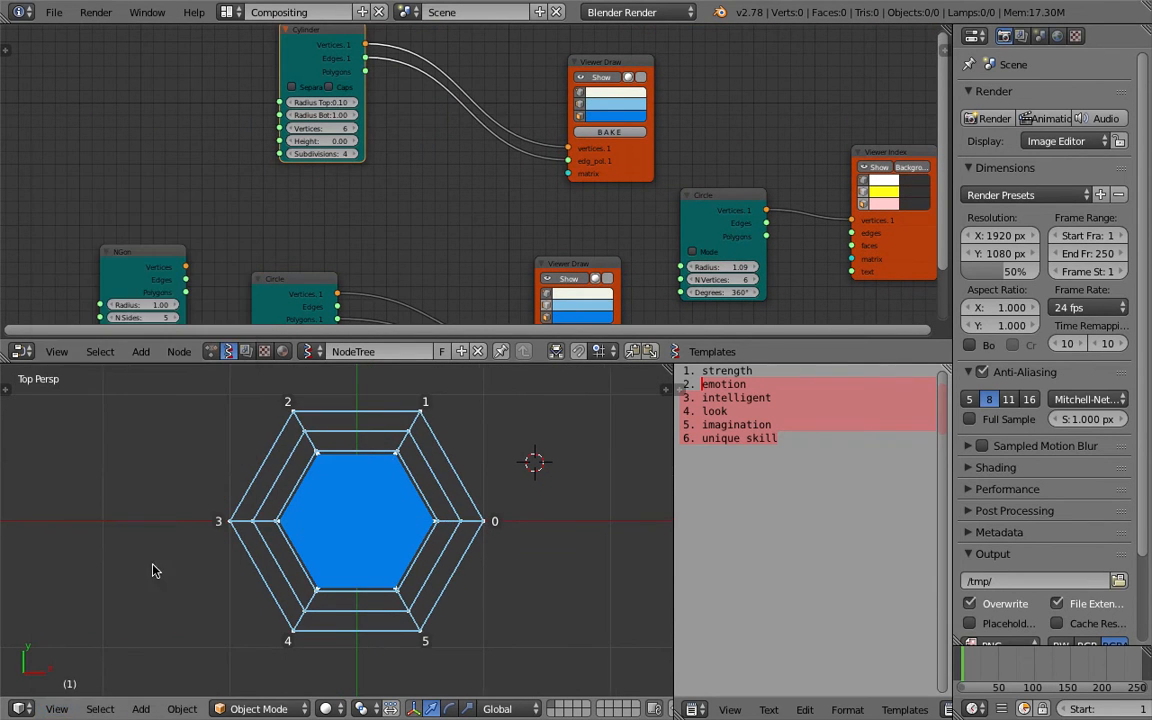
Shift the NGon and filled Circle nodes farther away from the lower Viewer Draw node and save over the file.
{"action": "middle_click_drag", "start_coordinate": [402, 252], "coordinate": [397, 203]}
{"action": "middle_click_drag", "start_coordinate": [345, 256], "coordinate": [337, 175]}
{"action": "scroll", "coordinate": [332, 180], "scroll_direction": "up", "scroll_amount": 2}
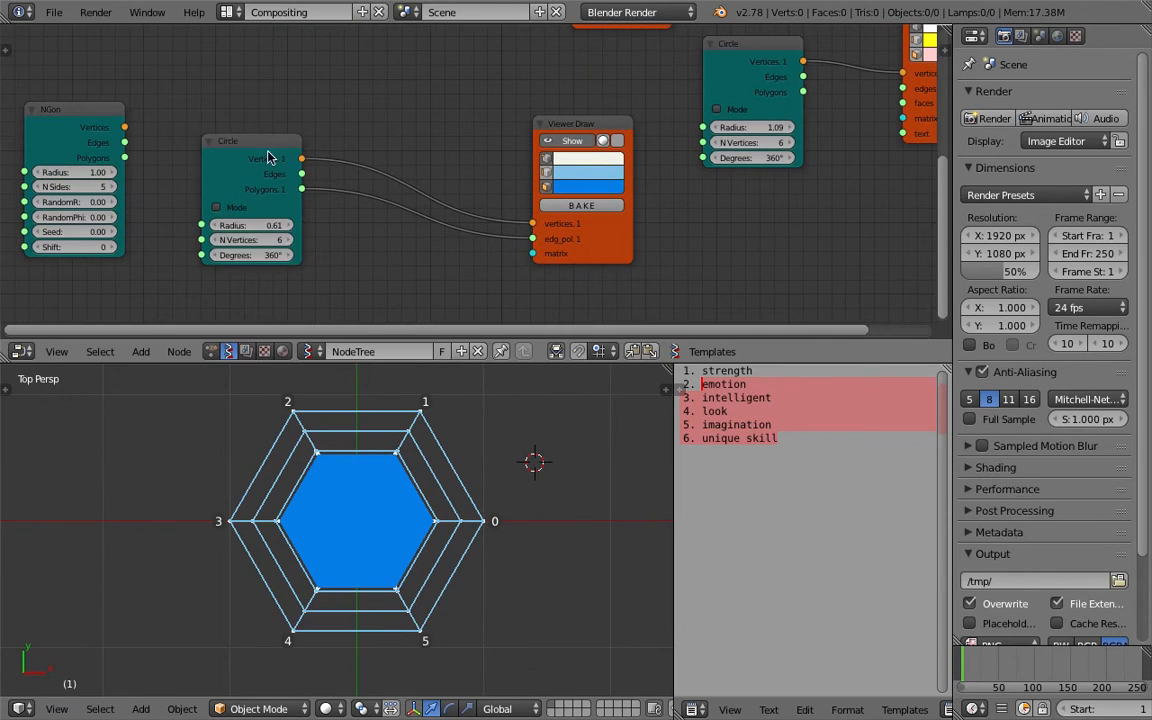
{"action": "left_click_drag", "start_coordinate": [269, 156], "coordinate": [302, 119]}
{"action": "left_click_drag", "start_coordinate": [79, 108], "coordinate": [6, 88]}
{"action": "left_click_drag", "start_coordinate": [241, 117], "coordinate": [188, 101]}
{"action": "key", "text": "ctrl+s"}
{"action": "left_click", "coordinate": [189, 107]}
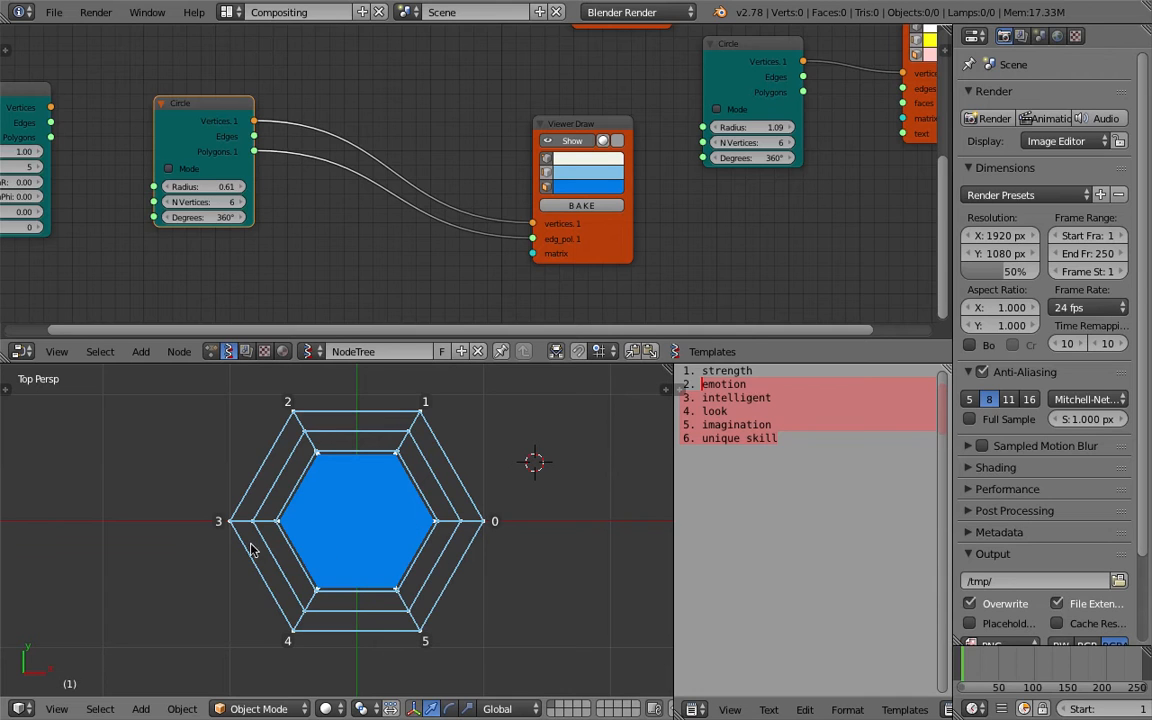
Search for and add a Move node between the filled Circle node and its Viewer Draw node.
{"action": "key", "text": "shift+a"}
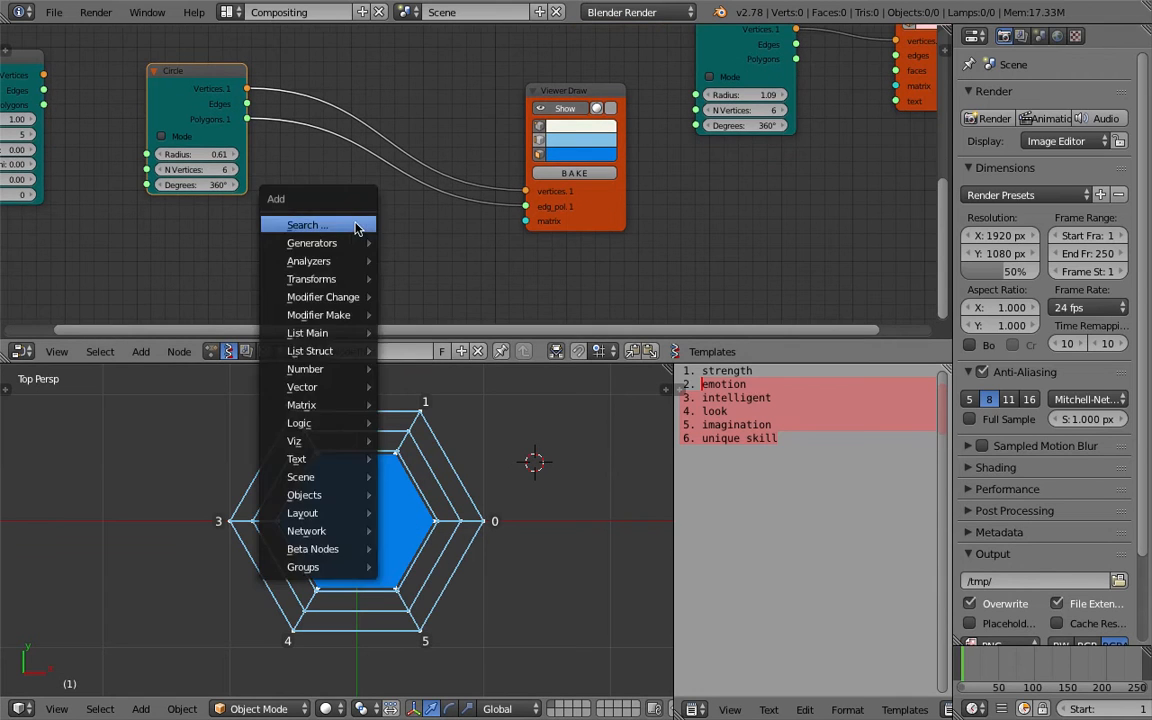
{"action": "left_click", "coordinate": [353, 224]}
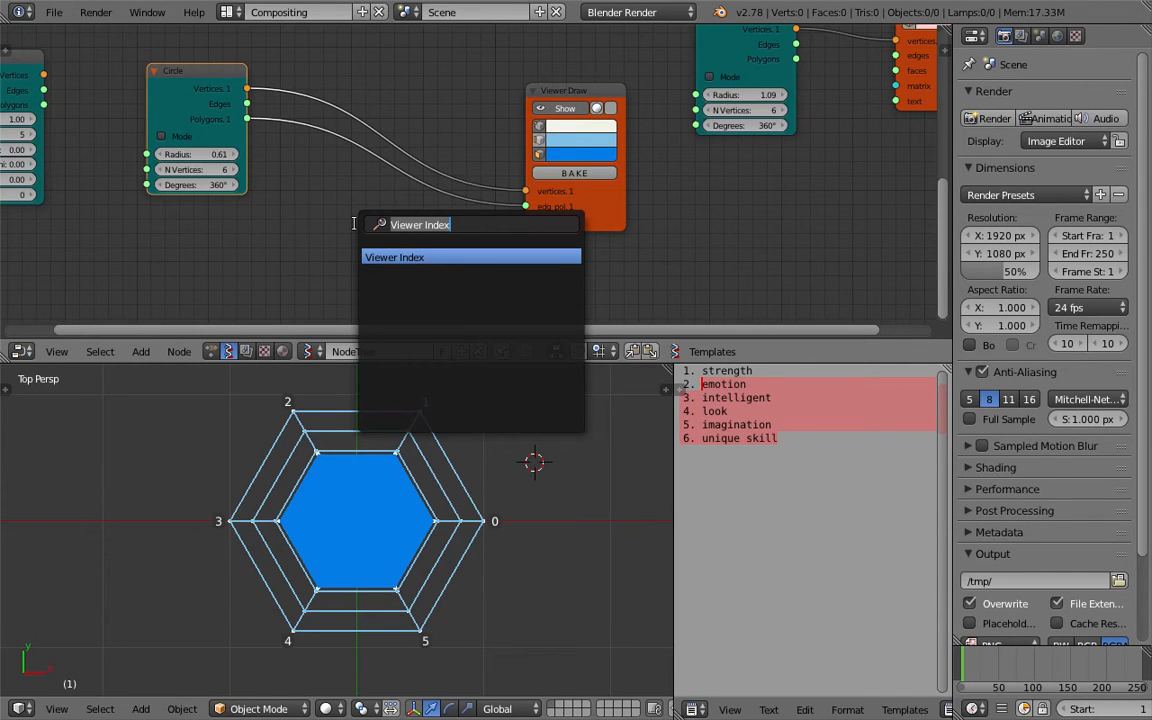
{"action": "type", "text": "mov"}
{"action": "key", "text": "Return"}
{"action": "left_click", "coordinate": [355, 222]}
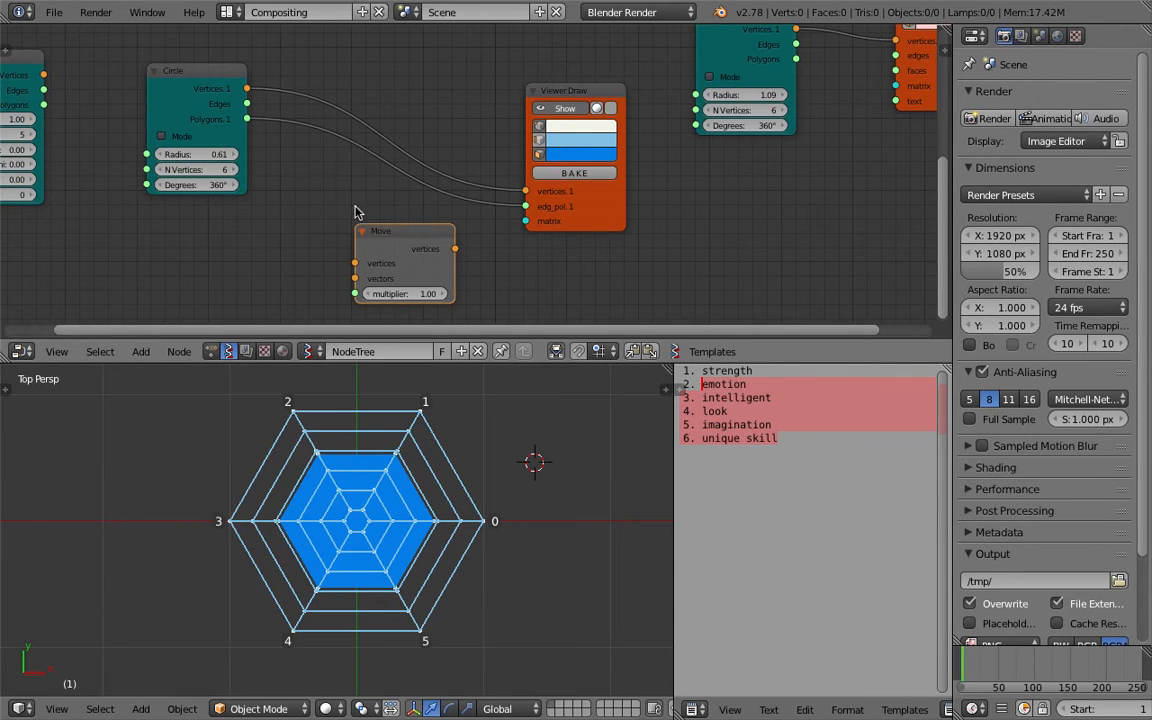
Connect the Circle node's Vertices output to both the vertices and vectors inputs of the Move node.
{"action": "middle_click_drag", "start_coordinate": [342, 146], "coordinate": [350, 113]}
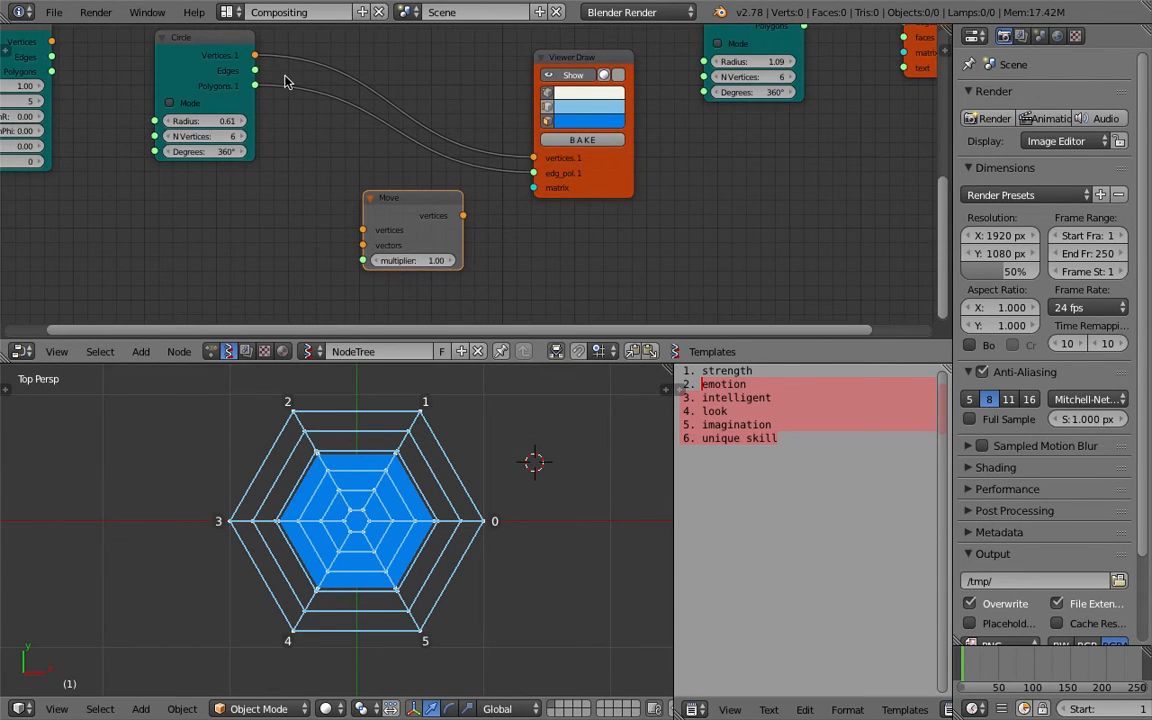
{"action": "left_click_drag", "start_coordinate": [256, 56], "coordinate": [360, 217]}
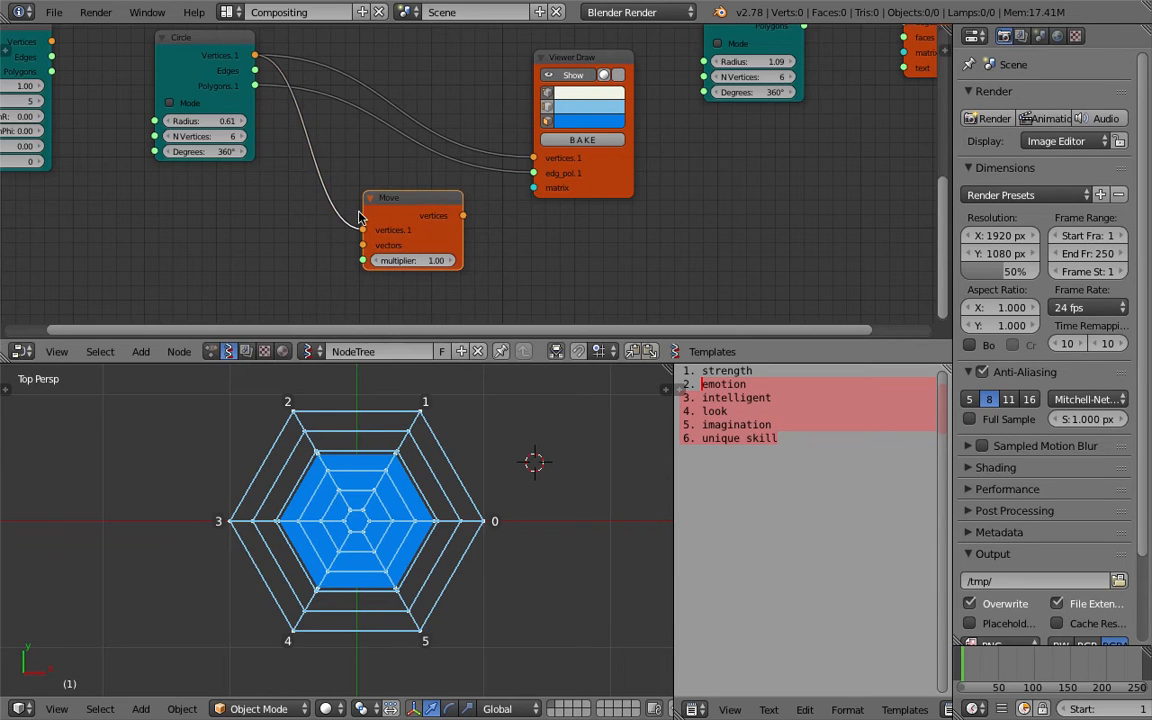
{"action": "left_click_drag", "start_coordinate": [256, 56], "coordinate": [363, 245]}
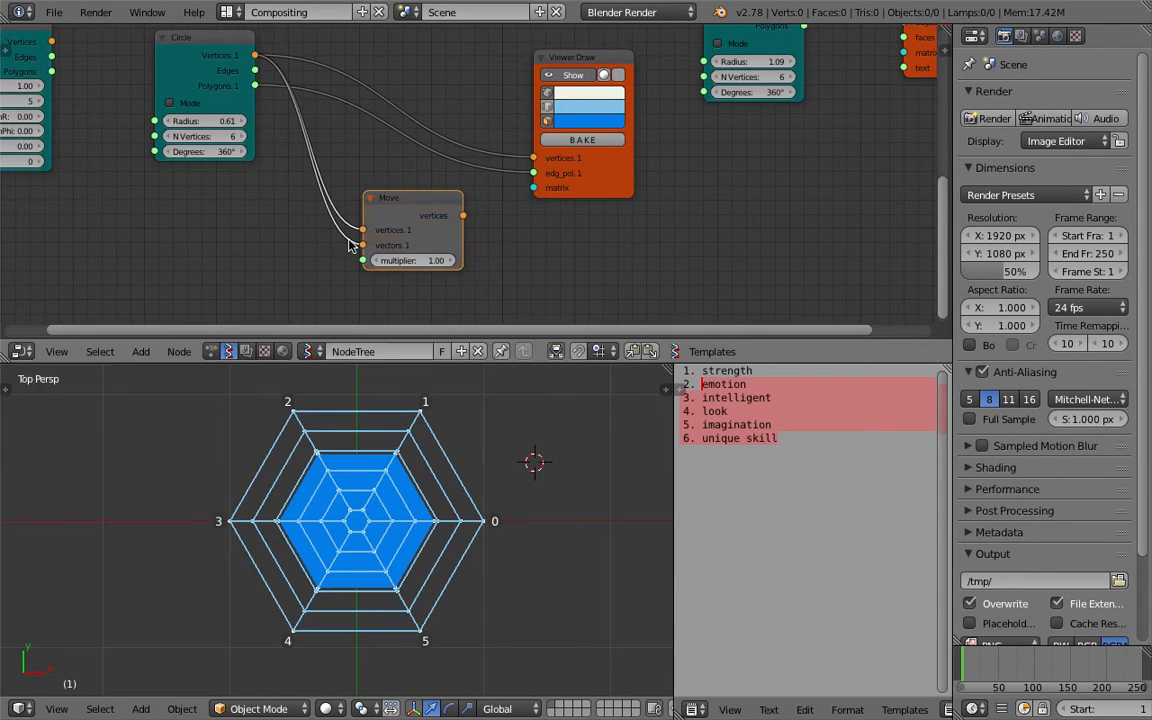
Feed the Move node's vertices output into the lower Viewer Draw node's vertices input and save over the file.
{"action": "middle_click_drag", "start_coordinate": [356, 253], "coordinate": [362, 220]}
{"action": "middle_click_drag", "start_coordinate": [334, 155], "coordinate": [315, 170]}
{"action": "key", "text": "ctrl+s"}
{"action": "left_click_drag", "start_coordinate": [386, 184], "coordinate": [437, 190]}
{"action": "left_click", "coordinate": [374, 186]}
{"action": "left_click_drag", "start_coordinate": [493, 152], "coordinate": [515, 154]}
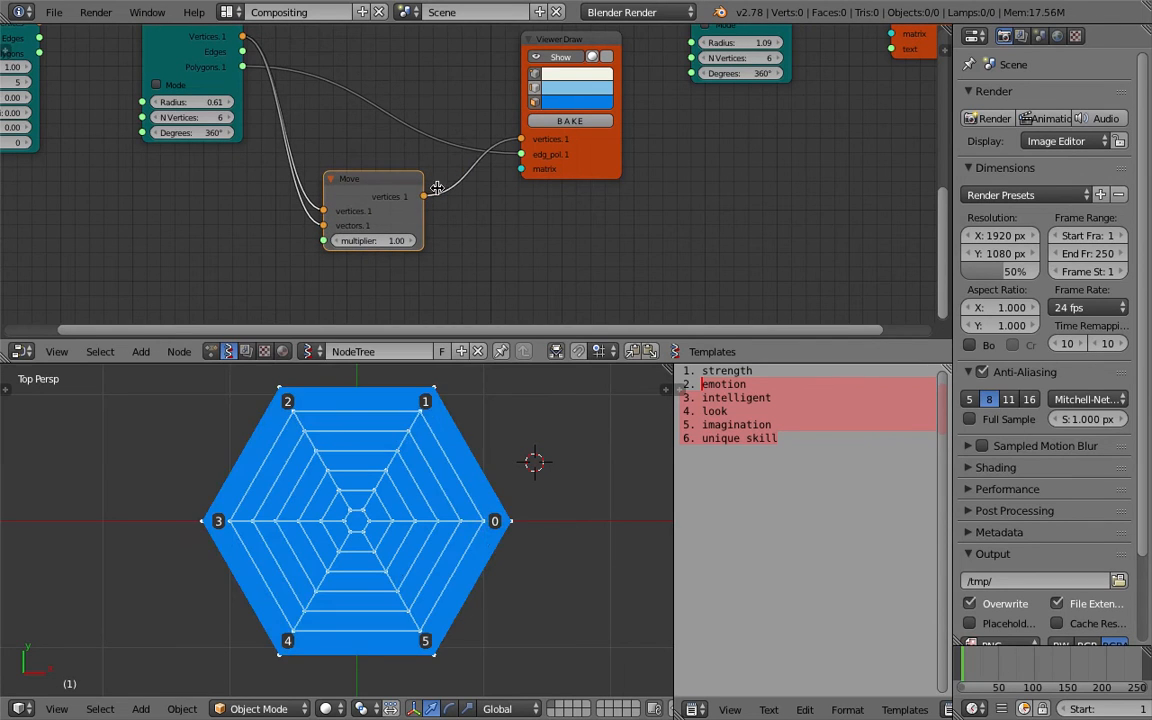
Set the Move node's multiplier to -0.29 and save over the file.
{"action": "left_click_drag", "start_coordinate": [392, 240], "coordinate": [326, 236]}
{"action": "middle_click_drag", "start_coordinate": [326, 236], "coordinate": [391, 209]}
{"action": "key", "text": "ctrl+s"}
{"action": "left_click", "coordinate": [391, 200]}
{"action": "scroll", "coordinate": [391, 202], "scroll_direction": "up", "scroll_amount": 1}
Search for and add a Random Num Gen node beside the Move node.
{"action": "key", "text": "shift+a"}
{"action": "left_click", "coordinate": [247, 209]}
{"action": "type", "text": "ra"}
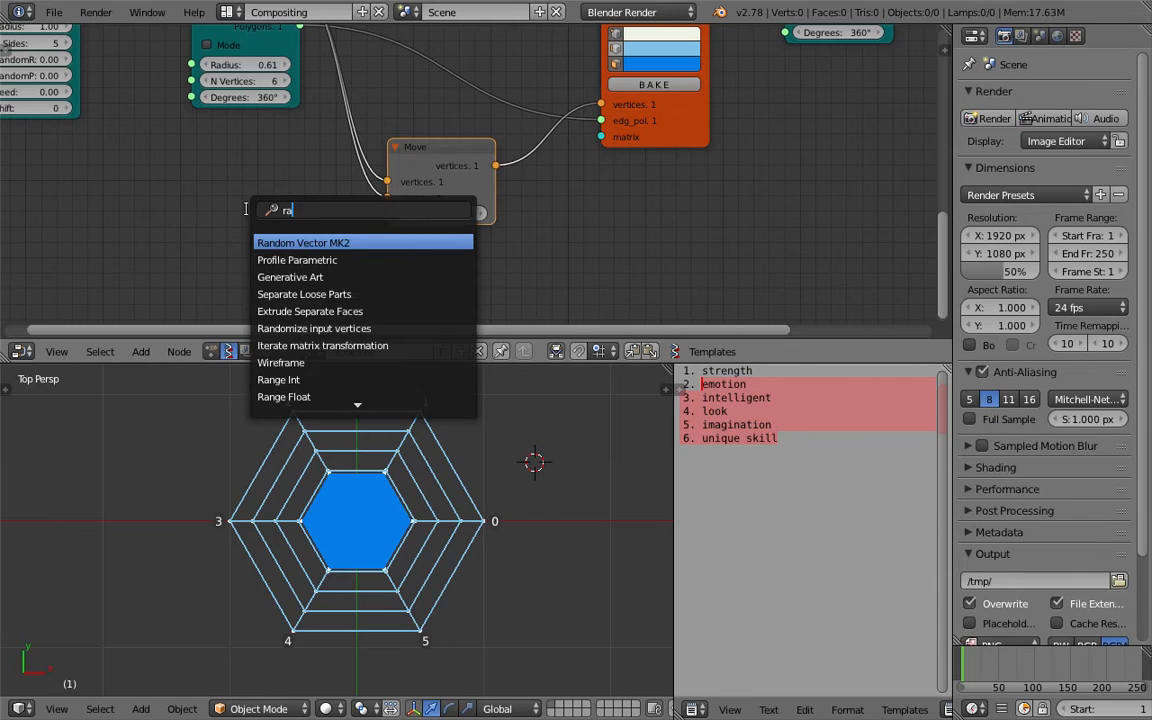
{"action": "type", "text": "ndom num"}
{"action": "key", "text": "Return"}
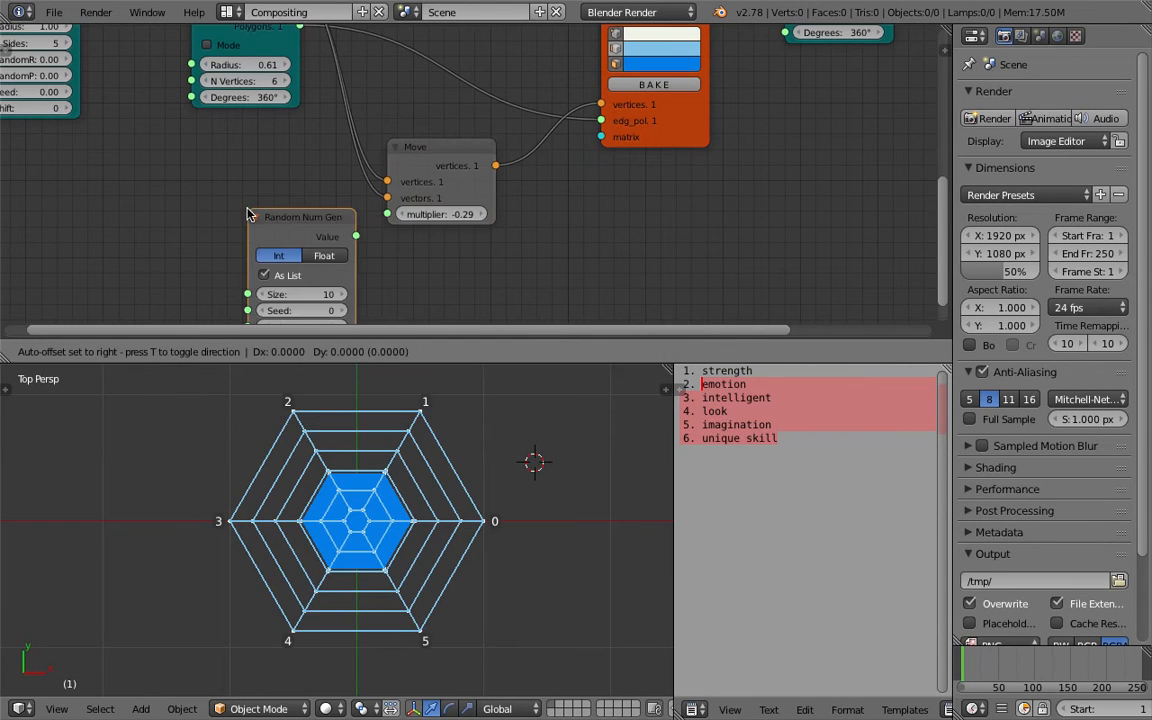
{"action": "left_click", "coordinate": [207, 176]}
Connect the Random Num Gen node's Value output to the Move node's multiplier and switch the generator to Float.
{"action": "left_click_drag", "start_coordinate": [313, 198], "coordinate": [384, 213]}
{"action": "middle_click_drag", "start_coordinate": [351, 239], "coordinate": [357, 214]}
{"action": "left_click", "coordinate": [289, 194]}
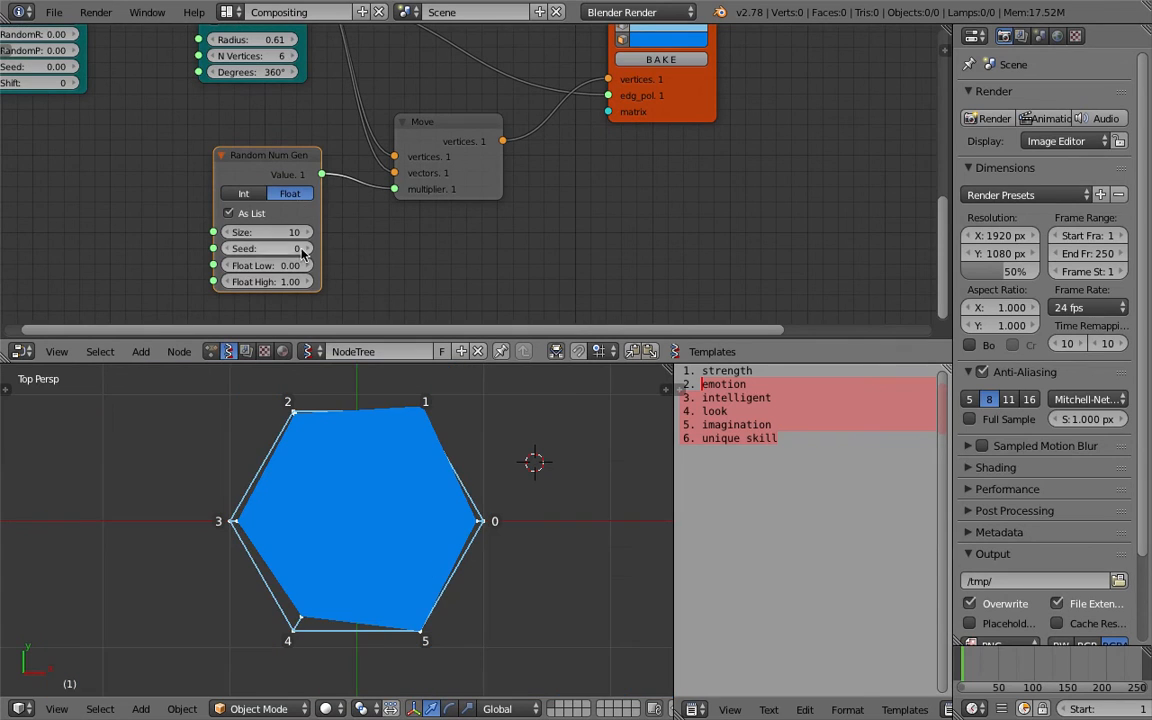
Tune the Random Num Gen node to seed 170, Float Low -0.45 and Float High 0.67.
{"action": "left_click_drag", "start_coordinate": [291, 265], "coordinate": [151, 265]}
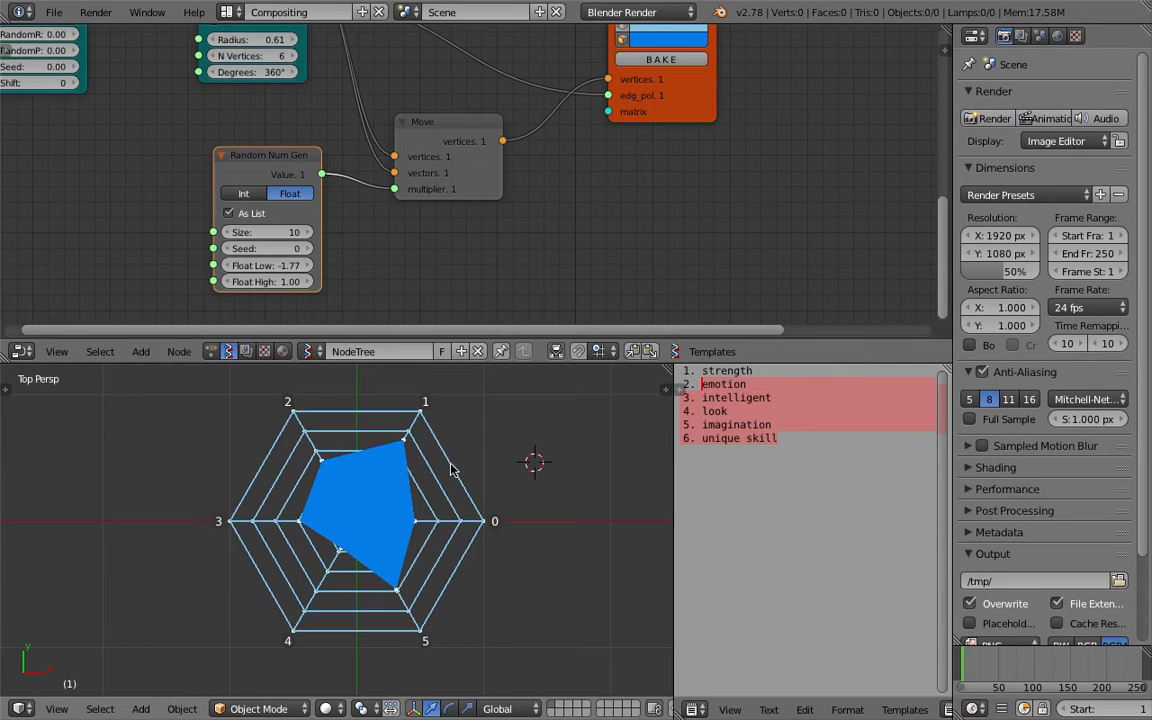
{"action": "left_click_drag", "start_coordinate": [272, 248], "coordinate": [317, 248]}
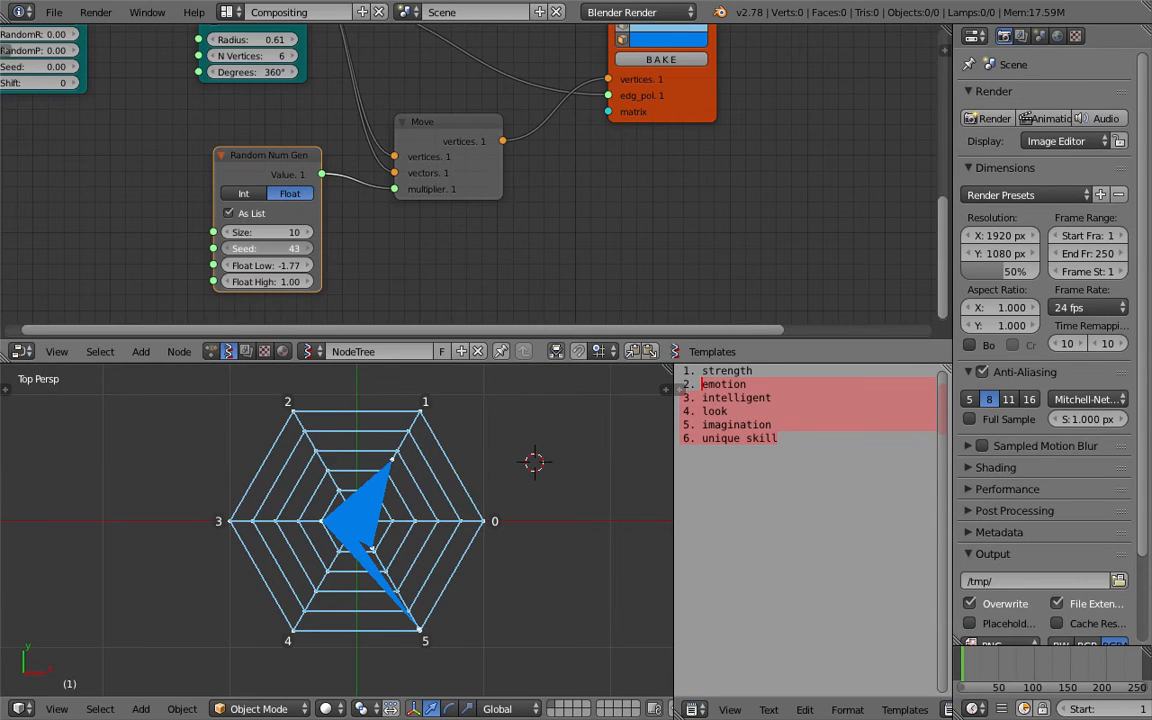
{"action": "left_click", "coordinate": [272, 265]}
{"action": "key", "text": "Tab"}
{"action": "type", "text": "1"}
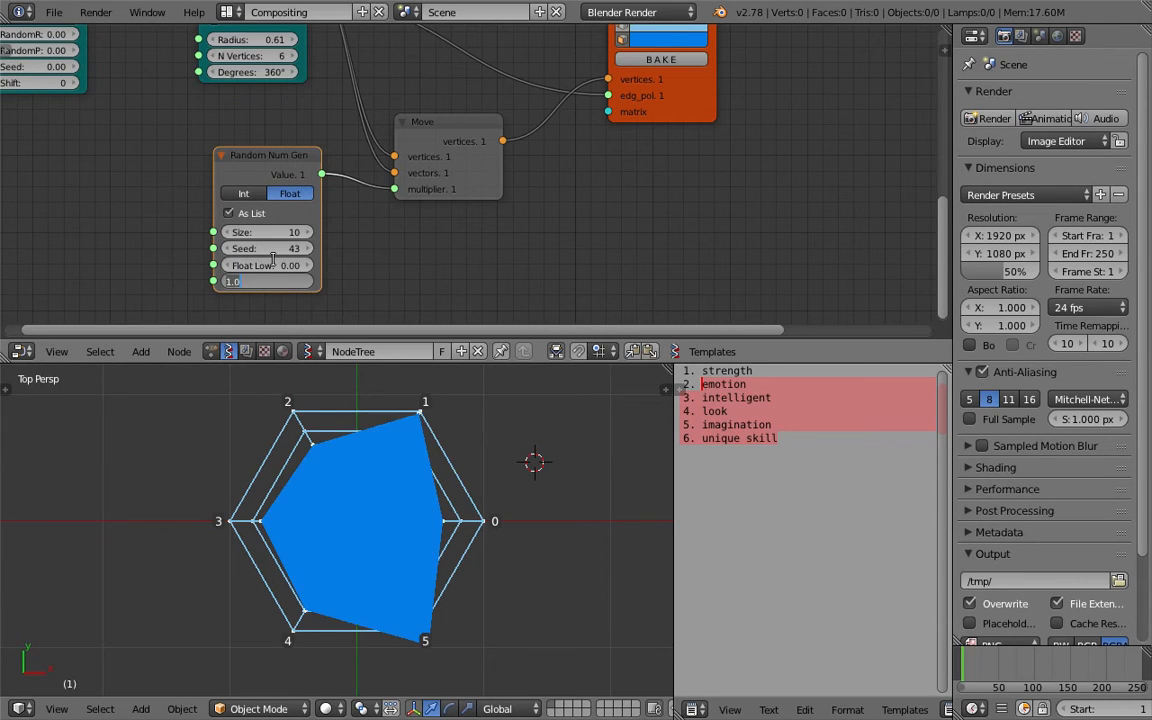
{"action": "key", "text": "Return"}
{"action": "left_click_drag", "start_coordinate": [280, 265], "coordinate": [236, 266]}
Add a Matrix in node and connect its Matrix output to the matrix input of the Cylinder's Viewer Draw node.
{"action": "scroll", "coordinate": [420, 114], "scroll_direction": "down", "scroll_amount": 1}
{"action": "middle_click_drag", "start_coordinate": [454, 44], "coordinate": [448, 306]}
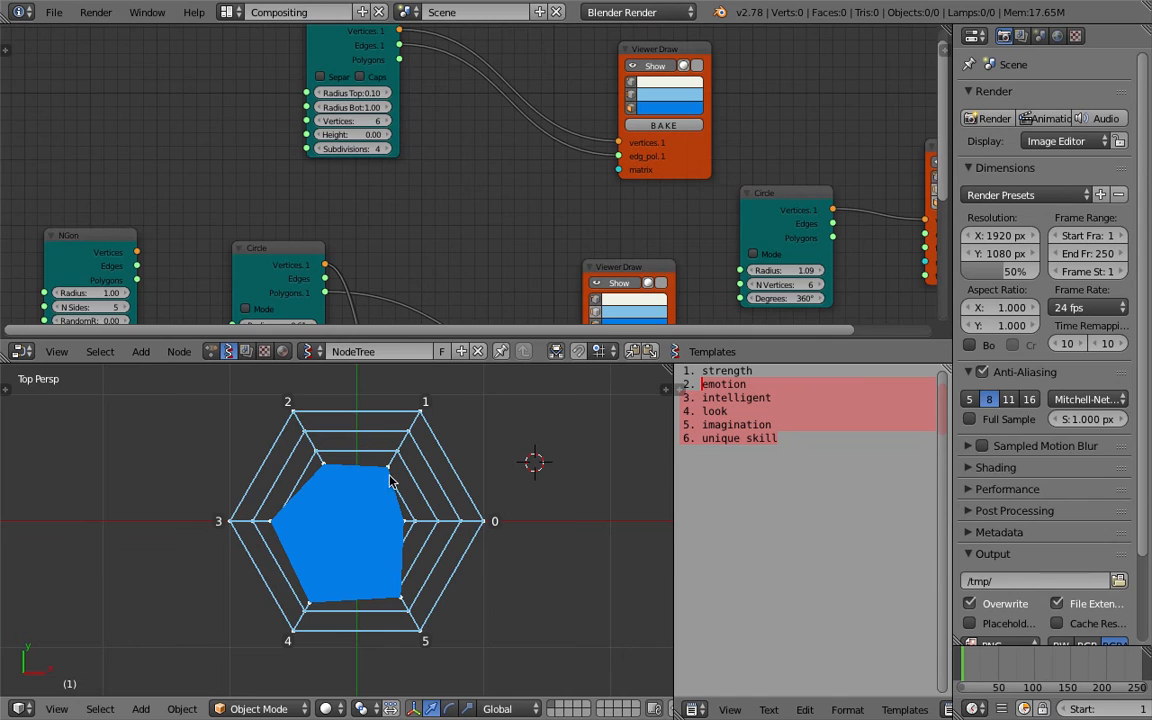
{"action": "key", "text": "space"}
{"action": "type", "text": "matrix in"}
{"action": "key", "text": "Return"}
{"action": "left_click", "coordinate": [516, 179]}
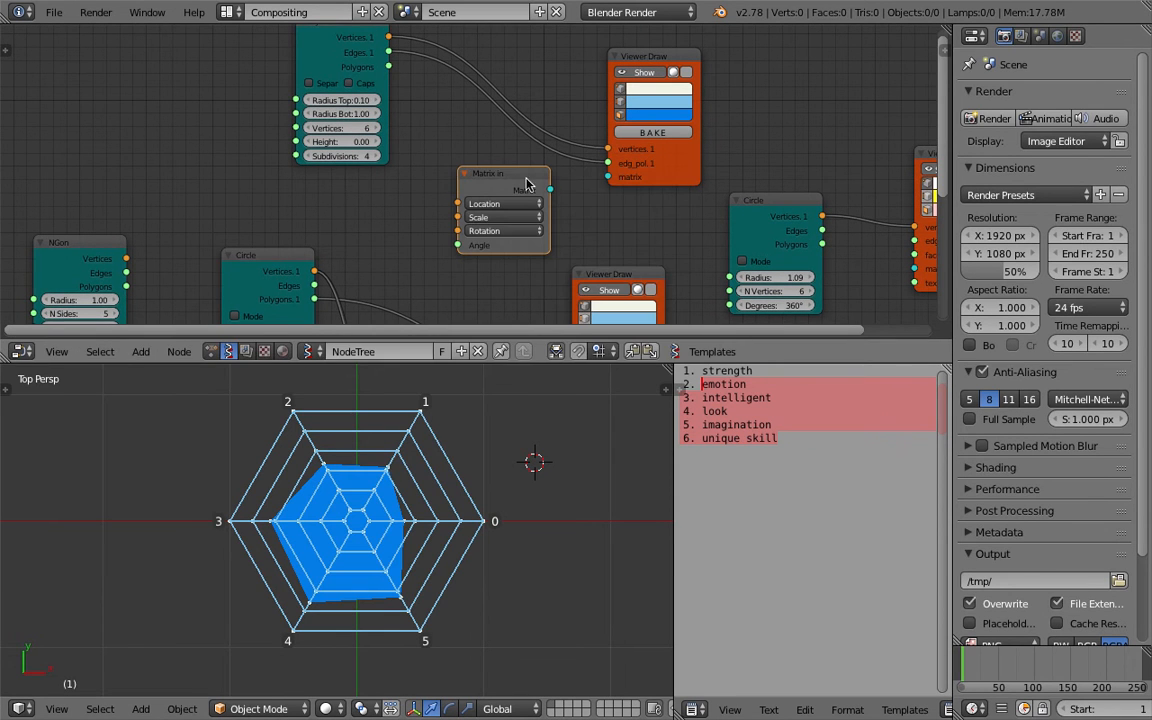
{"action": "left_click_drag", "start_coordinate": [552, 189], "coordinate": [608, 178]}
Add a Vector in node, connect it to the Matrix in node's Location input, and set its Z to 0.030.
{"action": "key", "text": "shift+a"}
{"action": "left_click", "coordinate": [342, 194]}
{"action": "type", "text": "vec"}
{"action": "left_click", "coordinate": [367, 241]}
{"action": "left_click", "coordinate": [354, 201]}
{"action": "left_click_drag", "start_coordinate": [421, 219], "coordinate": [457, 204]}
{"action": "mouse_move", "coordinate": [387, 261]}
{"action": "left_mouse_down"}
{"action": "mouse_move", "coordinate": [362, 261]}
{"action": "mouse_move", "coordinate": [393, 261]}
{"action": "left_mouse_up"}
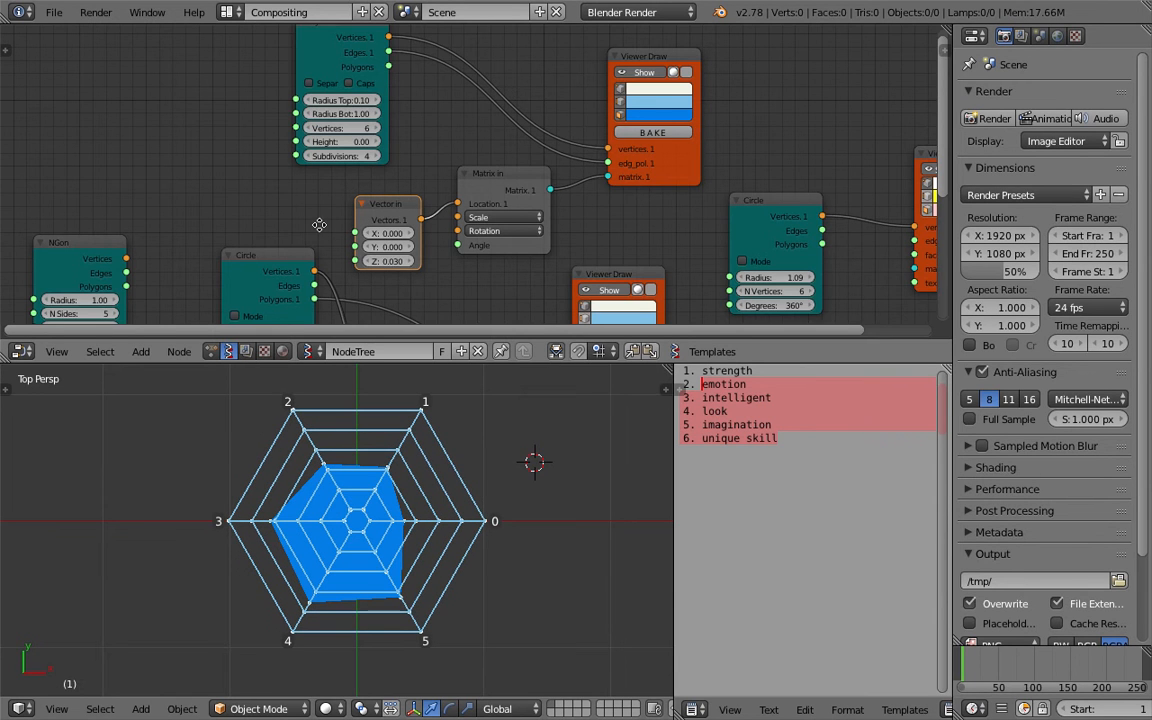
Set the Random Num Gen node's seed to 287.
{"action": "middle_click_drag", "start_coordinate": [319, 225], "coordinate": [314, 183]}
{"action": "left_click", "coordinate": [394, 482]}
{"action": "middle_click_drag", "start_coordinate": [425, 296], "coordinate": [416, 190]}
{"action": "middle_click_drag", "start_coordinate": [343, 287], "coordinate": [378, 160]}
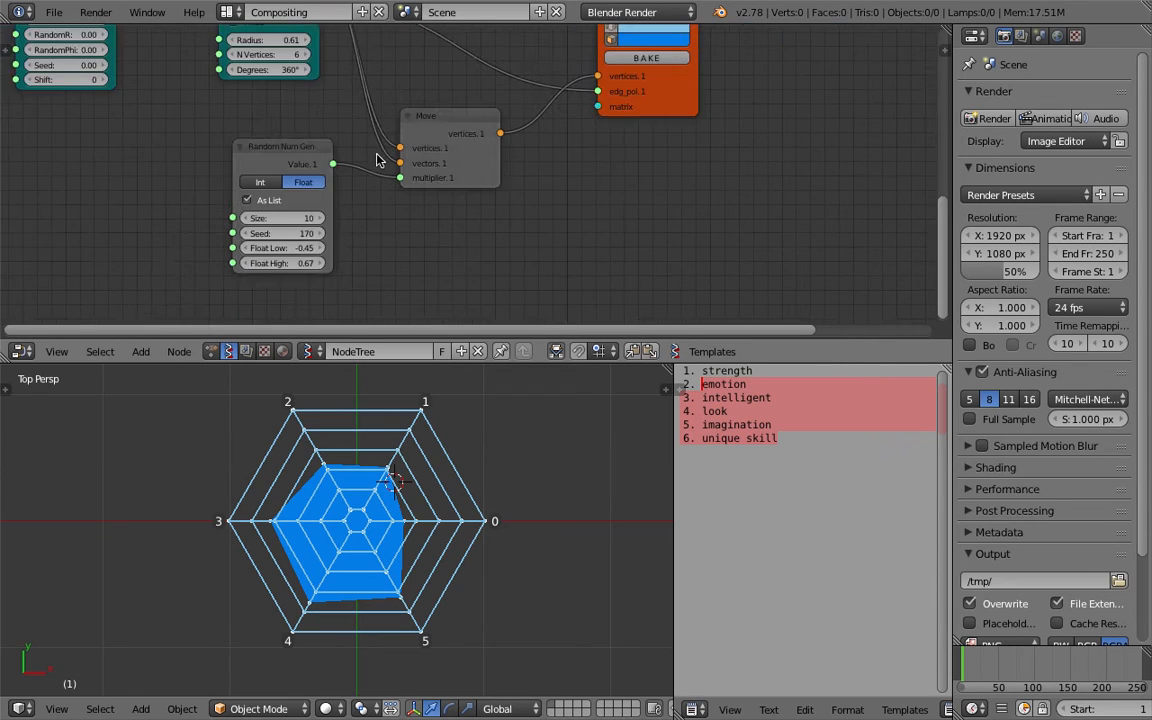
{"action": "scroll", "coordinate": [376, 160], "scroll_direction": "up", "scroll_amount": 1}
{"action": "left_click_drag", "start_coordinate": [230, 248], "coordinate": [280, 250]}
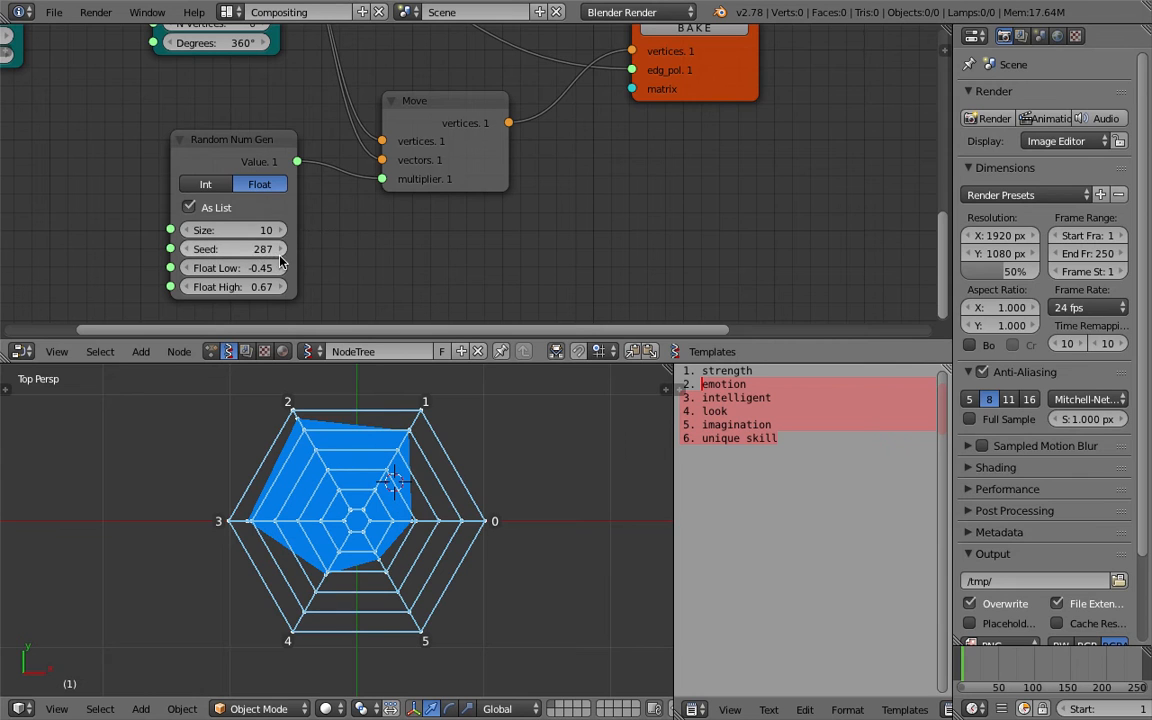
Set the Random Num Gen node's Size to 6 and its seed to 546, saving the file in between.
{"action": "left_click", "coordinate": [262, 235]}
{"action": "type", "text": "6"}
{"action": "key", "text": "Return"}
{"action": "key", "text": "ctrl+s"}
{"action": "left_click", "coordinate": [343, 271]}
{"action": "left_click_drag", "start_coordinate": [258, 249], "coordinate": [278, 247]}
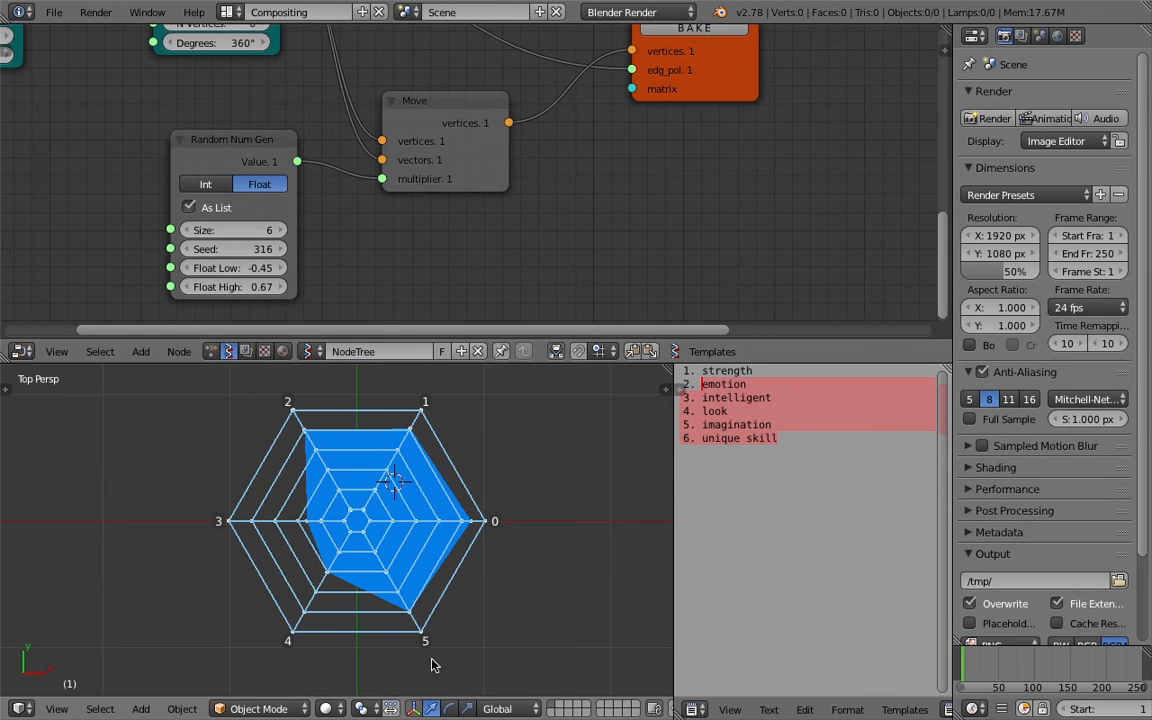
{"action": "left_click_drag", "start_coordinate": [262, 249], "coordinate": [354, 250]}
Renumber the attribute list so its six entries run from 0 (strength) to 5 (unique skill).
{"action": "left_click", "coordinate": [393, 502]}
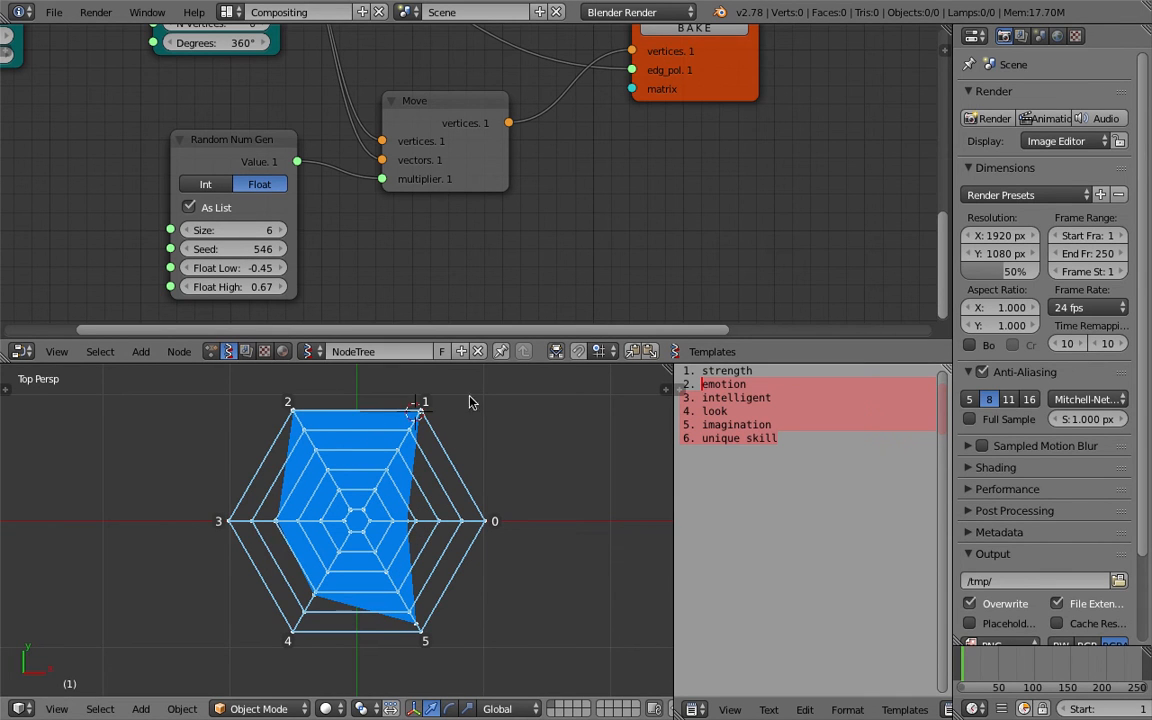
{"action": "left_click", "coordinate": [729, 424]}
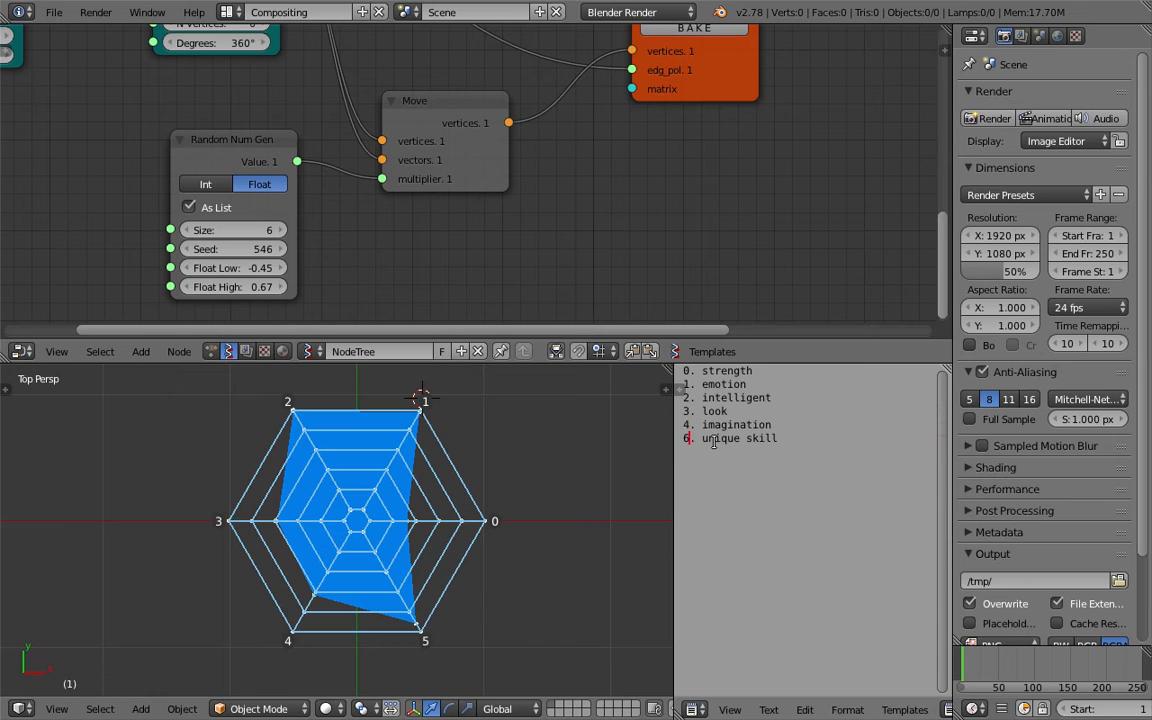
{"action": "left_click", "coordinate": [585, 457]}
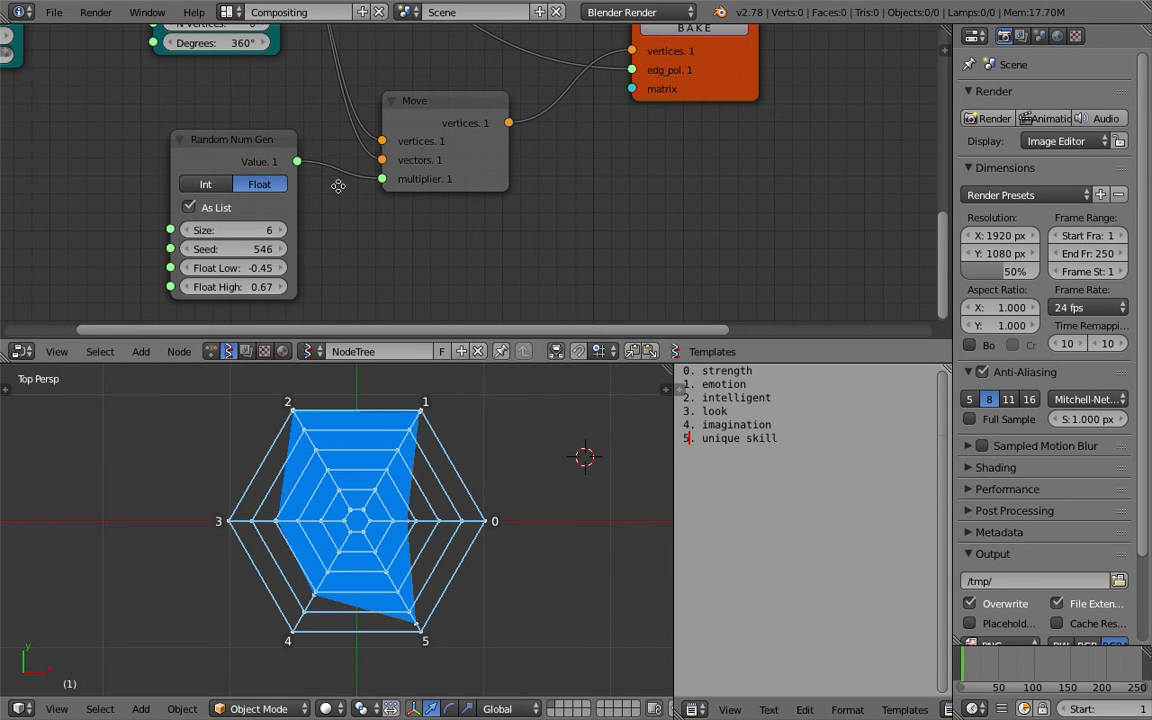
Set the Random Num Gen node's Float Low to 0.00 and its seed to 702.
{"action": "middle_click_drag", "start_coordinate": [337, 185], "coordinate": [372, 175]}
{"action": "left_click_drag", "start_coordinate": [285, 243], "coordinate": [407, 243]}
{"action": "left_click", "coordinate": [279, 257]}
{"action": "type", "text": "0"}
{"action": "key", "text": "Return"}
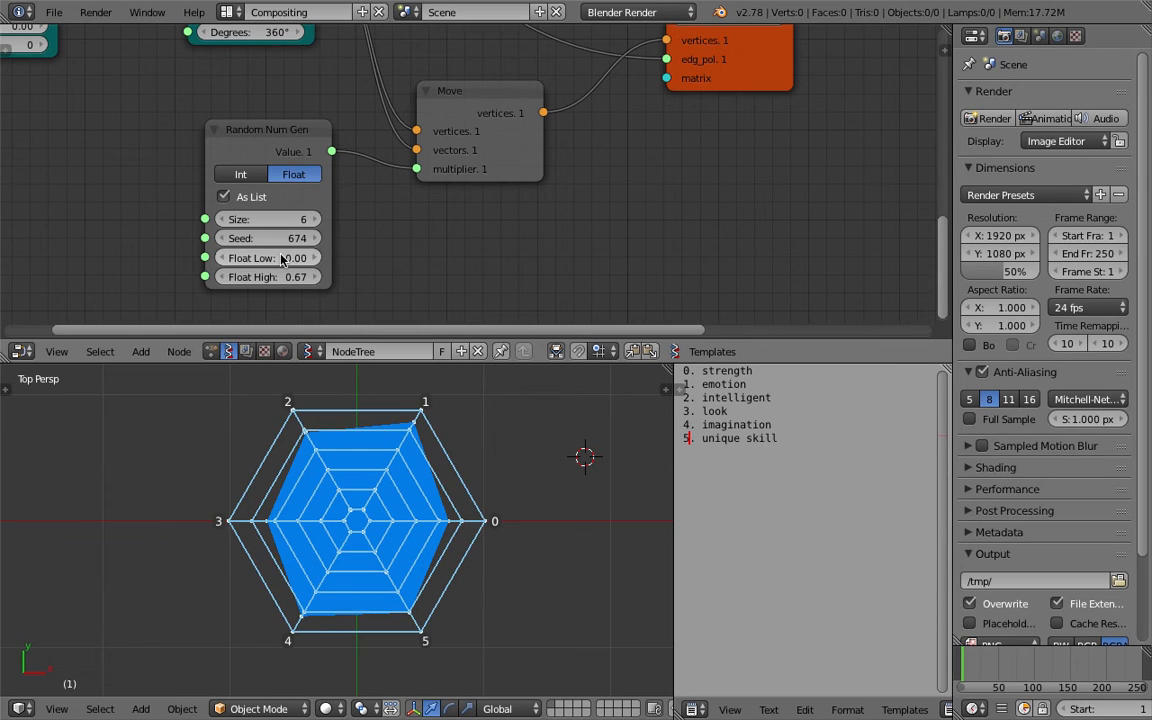
{"action": "left_click_drag", "start_coordinate": [268, 238], "coordinate": [292, 238]}
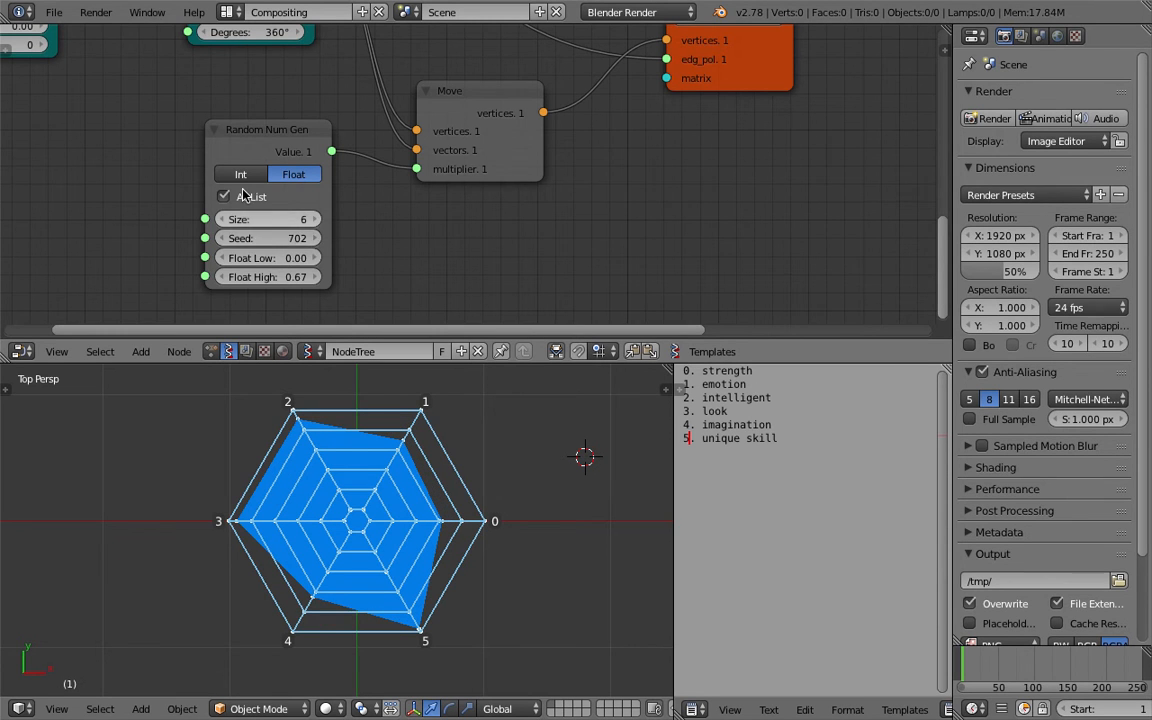
Set the radius of the Circle node that feeds the Move node to 0.13.
{"action": "scroll", "coordinate": [243, 190], "scroll_direction": "down", "scroll_amount": 5}
{"action": "middle_click_drag", "start_coordinate": [229, 93], "coordinate": [227, 109]}
{"action": "scroll", "coordinate": [252, 121], "scroll_direction": "up", "scroll_amount": 2}
{"action": "middle_click_drag", "start_coordinate": [281, 138], "coordinate": [275, 177]}
{"action": "left_click_drag", "start_coordinate": [285, 91], "coordinate": [246, 91]}
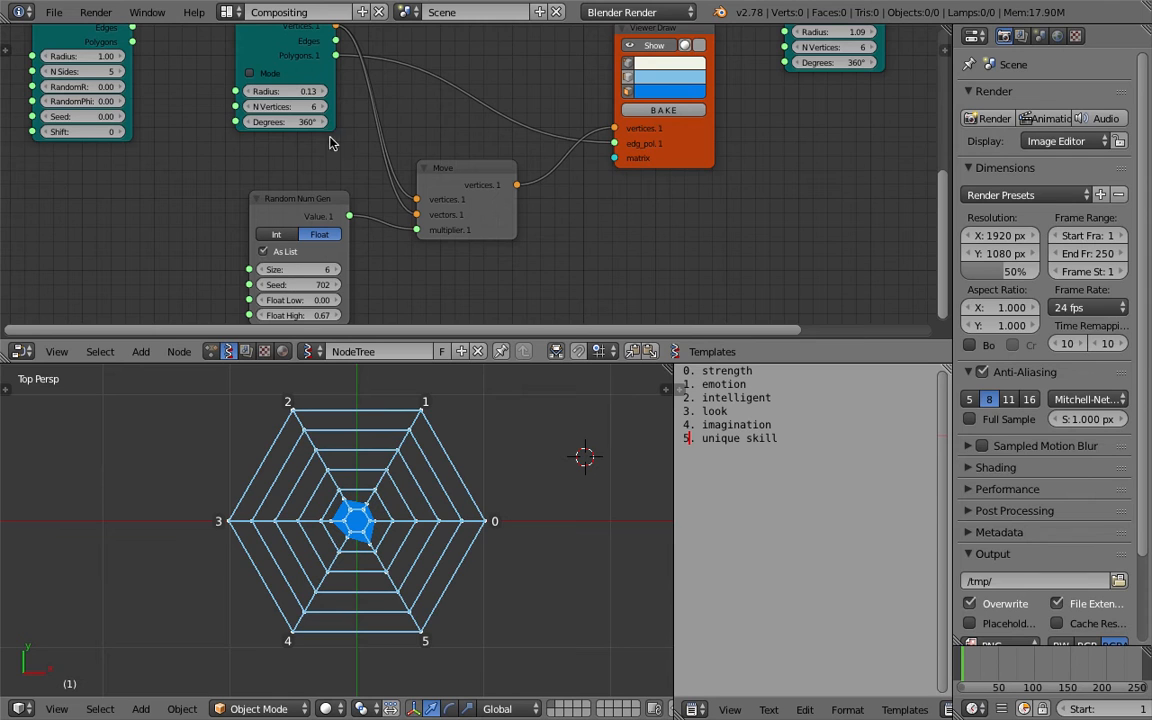
Set the Random Num Gen node's Float High to 6.70 and its seed to 862.
{"action": "left_click_drag", "start_coordinate": [295, 284], "coordinate": [366, 315]}
{"action": "middle_click_drag", "start_coordinate": [216, 270], "coordinate": [201, 204]}
{"action": "left_click_drag", "start_coordinate": [303, 221], "coordinate": [421, 221]}
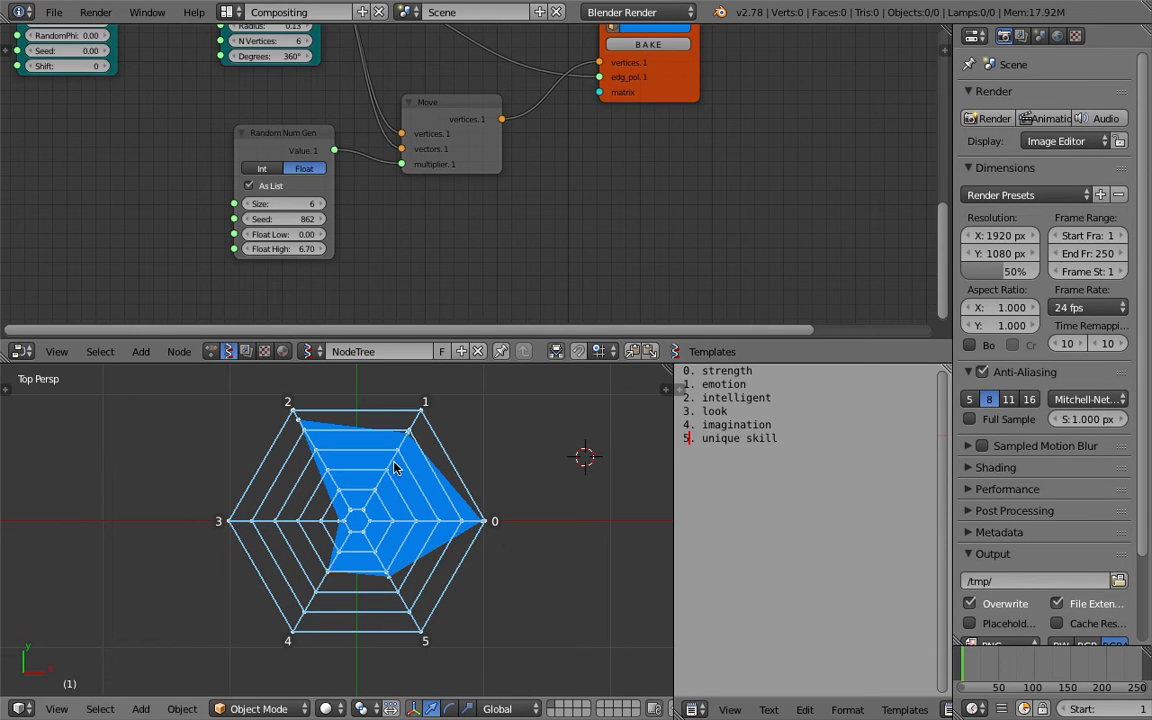
Select all nodes linked to the filled polygon's Viewer Draw node and move the group lower in the node tree.
{"action": "scroll", "coordinate": [440, 220], "scroll_direction": "down", "scroll_amount": 2}
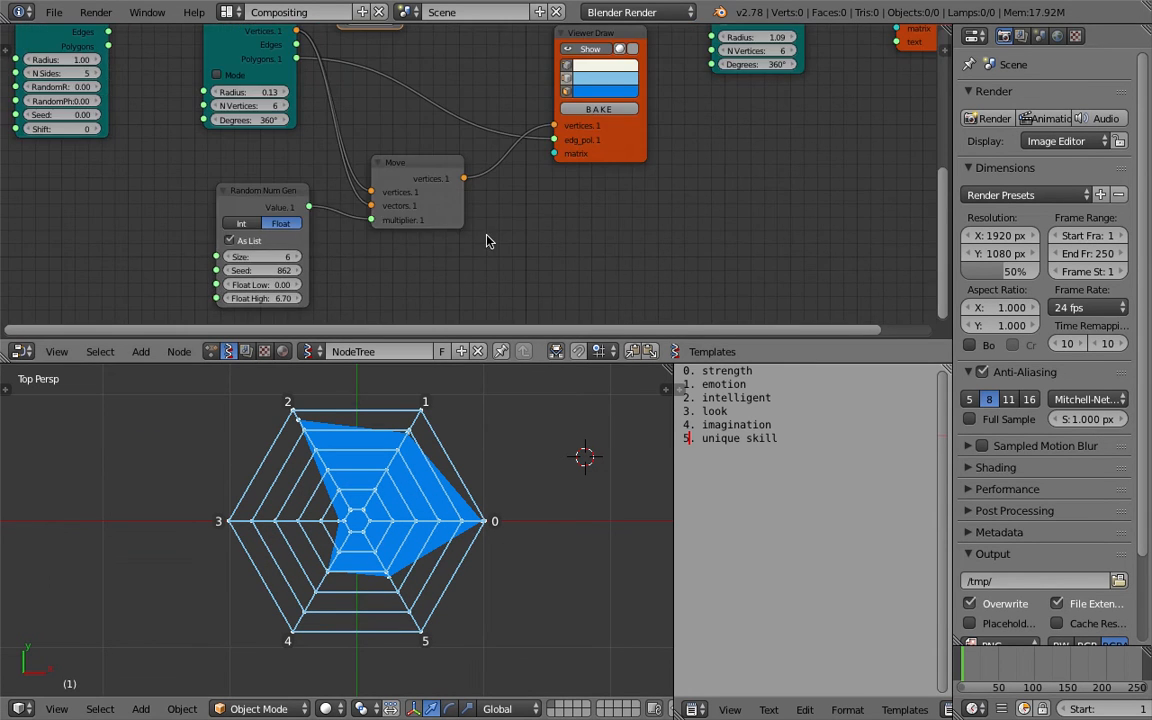
{"action": "middle_click_drag", "start_coordinate": [564, 214], "coordinate": [524, 245]}
{"action": "scroll", "coordinate": [422, 180], "scroll_direction": "down", "scroll_amount": 2}
{"action": "middle_click_drag", "start_coordinate": [384, 156], "coordinate": [419, 237]}
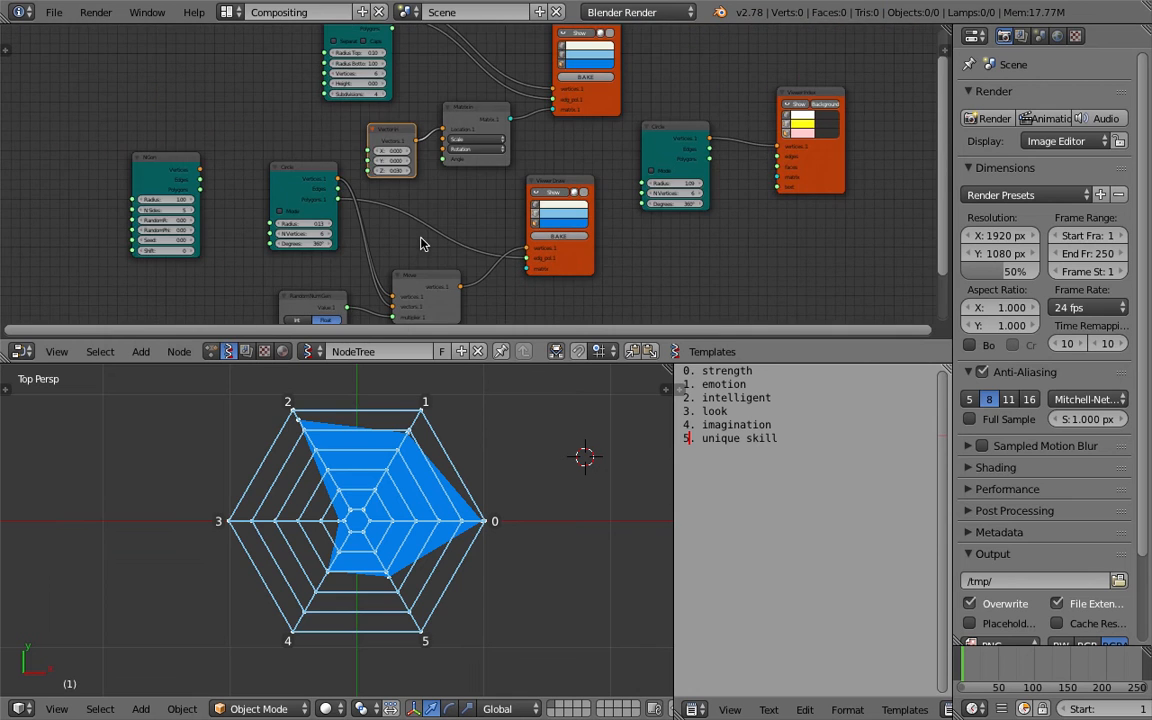
{"action": "left_click", "coordinate": [549, 181]}
{"action": "scroll", "coordinate": [553, 173], "scroll_direction": "down", "scroll_amount": 2}
{"action": "middle_click_drag", "start_coordinate": [553, 168], "coordinate": [532, 135]}
{"action": "key", "text": "l"}
{"action": "key", "text": "l"}
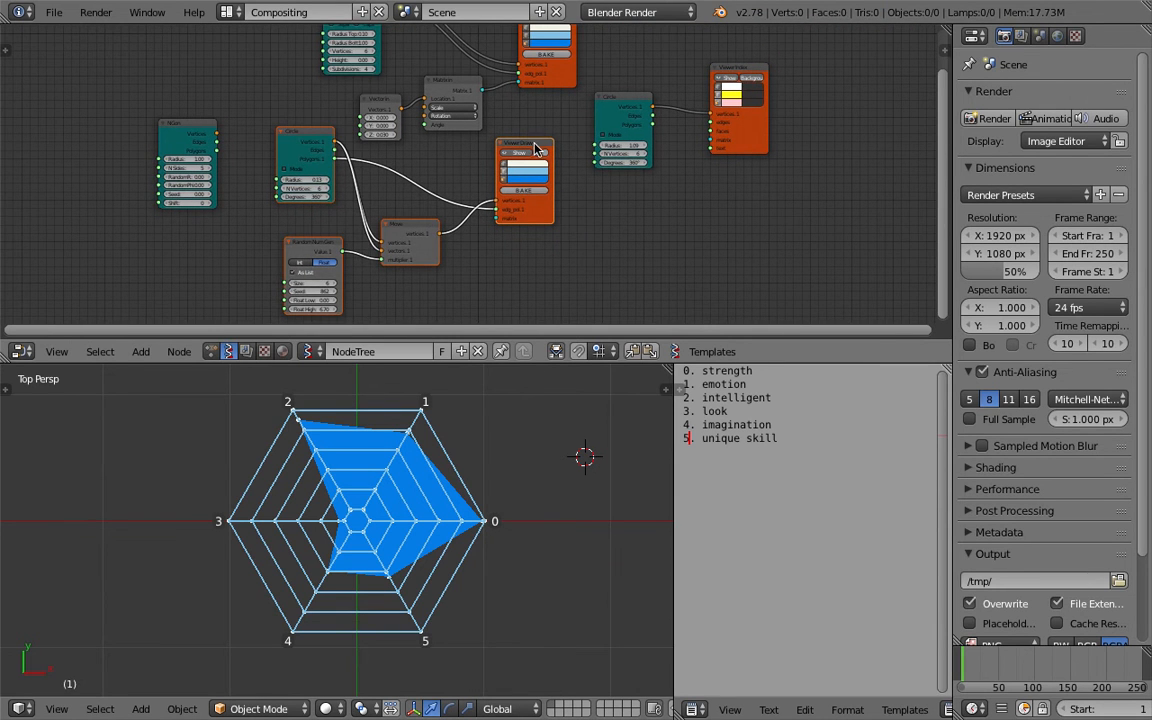
{"action": "key", "text": "g"}
{"action": "left_click", "coordinate": [537, 220]}
Save the blend file.
{"action": "middle_click_drag", "start_coordinate": [537, 220], "coordinate": [484, 158]}
{"action": "scroll", "coordinate": [458, 490], "scroll_direction": "up", "scroll_amount": 3}
{"action": "scroll", "coordinate": [508, 556], "scroll_direction": "down", "scroll_amount": 3}
{"action": "key", "text": "ctrl+s"}
{"action": "left_click", "coordinate": [501, 553]}
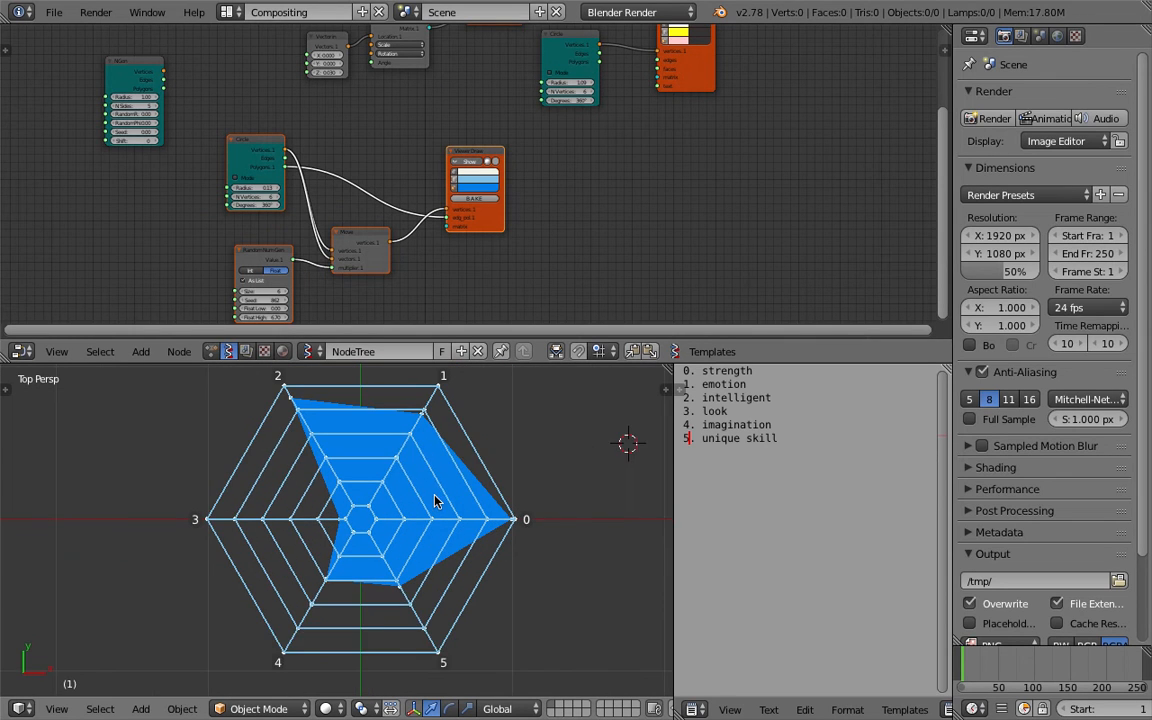
{"action": "scroll", "coordinate": [437, 501], "scroll_direction": "up", "scroll_amount": 1}
{"action": "key", "text": "ctrl+s"}
{"action": "left_click", "coordinate": [440, 481]}
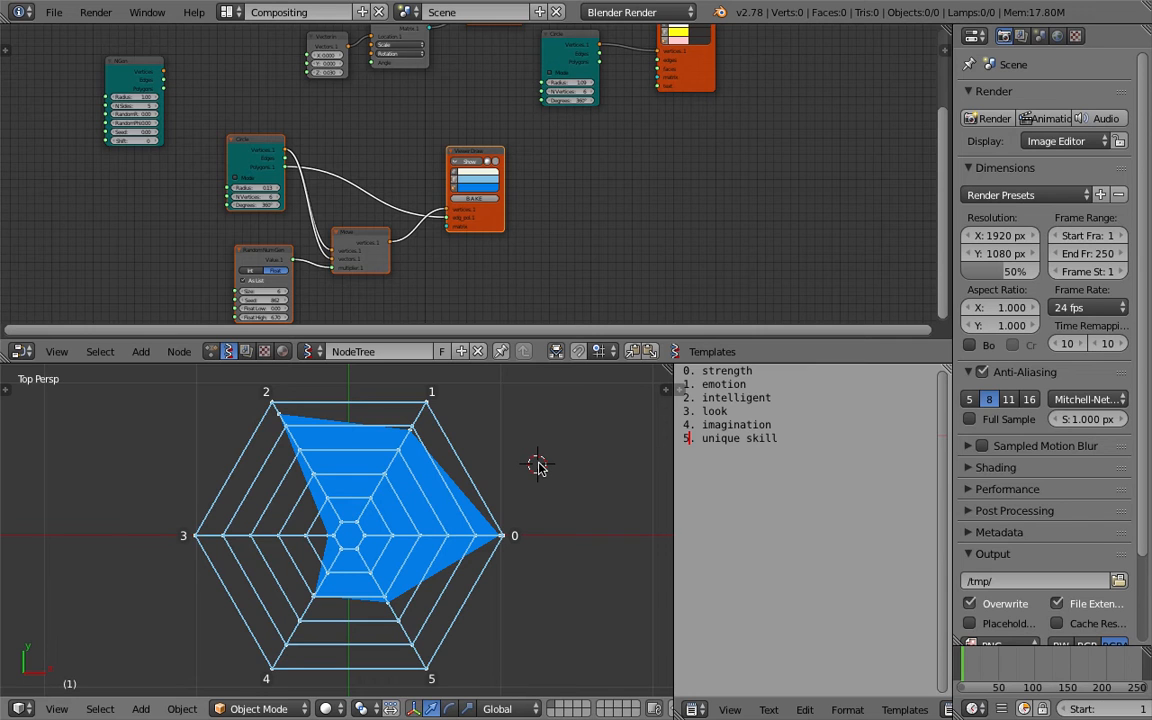
Try the Circle node's Edges output in the Viewer Draw node's edg_pol input and restore the Polygons connection.
{"action": "middle_click_drag", "start_coordinate": [467, 271], "coordinate": [487, 236]}
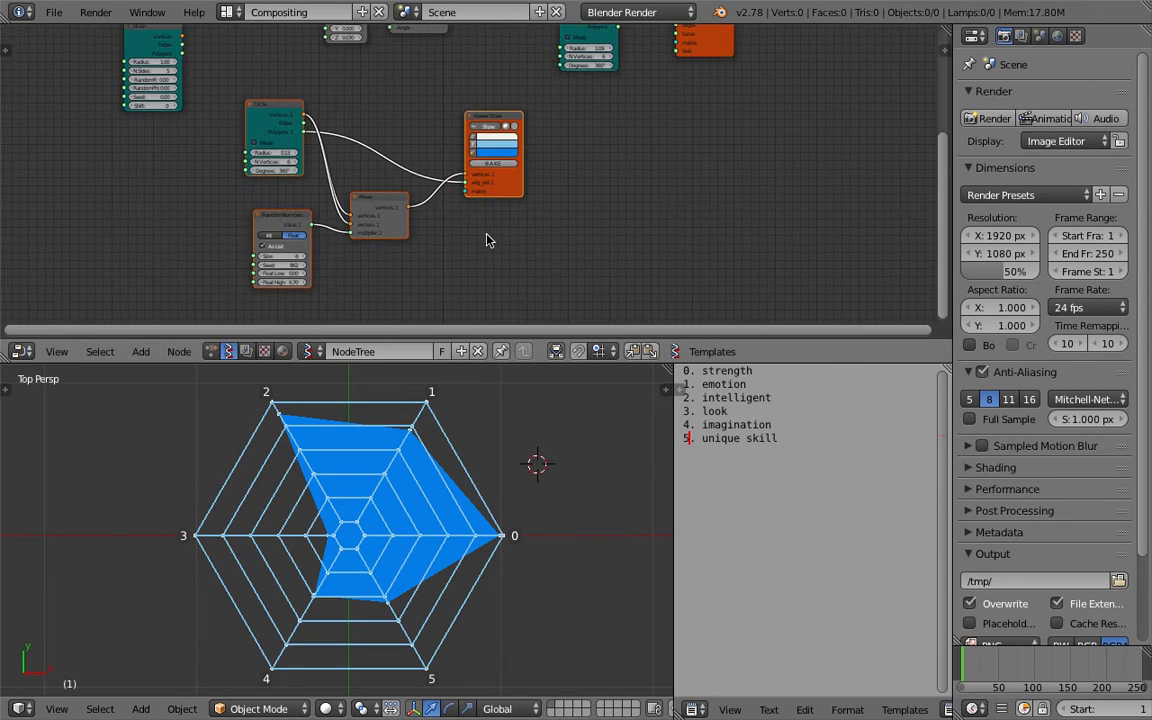
{"action": "scroll", "coordinate": [450, 238], "scroll_direction": "up", "scroll_amount": 4}
{"action": "scroll", "coordinate": [433, 228], "scroll_direction": "up", "scroll_amount": 1}
{"action": "left_click_drag", "start_coordinate": [205, 116], "coordinate": [463, 213]}
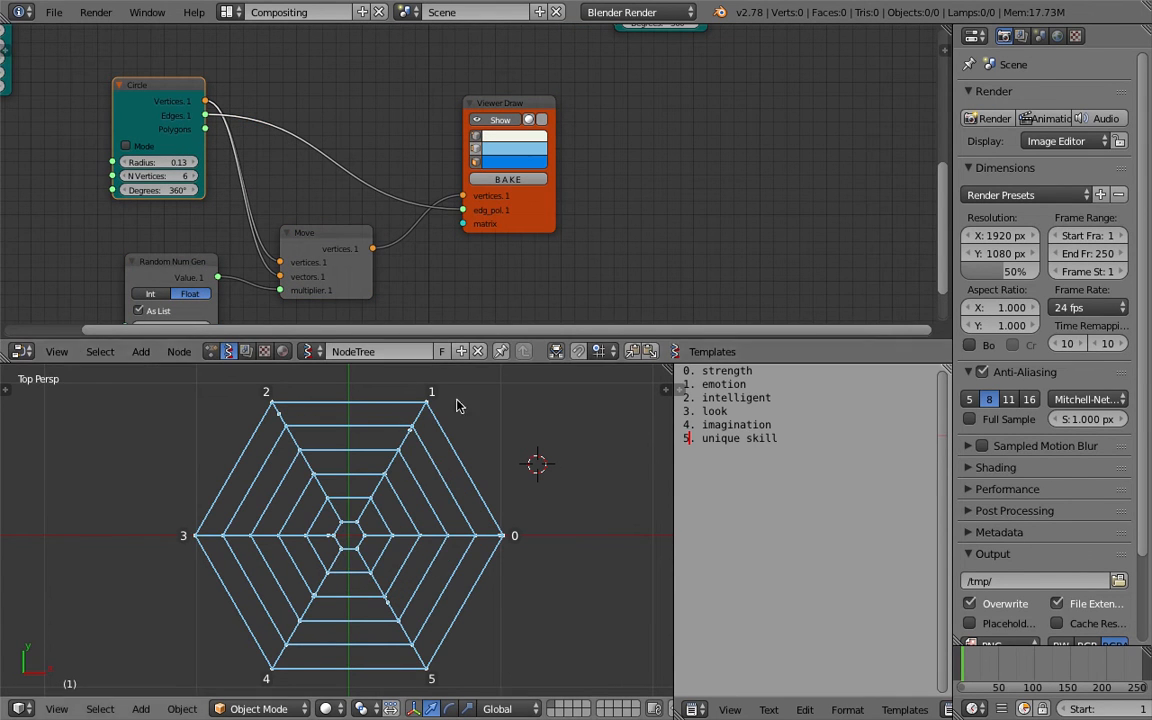
{"action": "left_click_drag", "start_coordinate": [205, 129], "coordinate": [463, 210]}
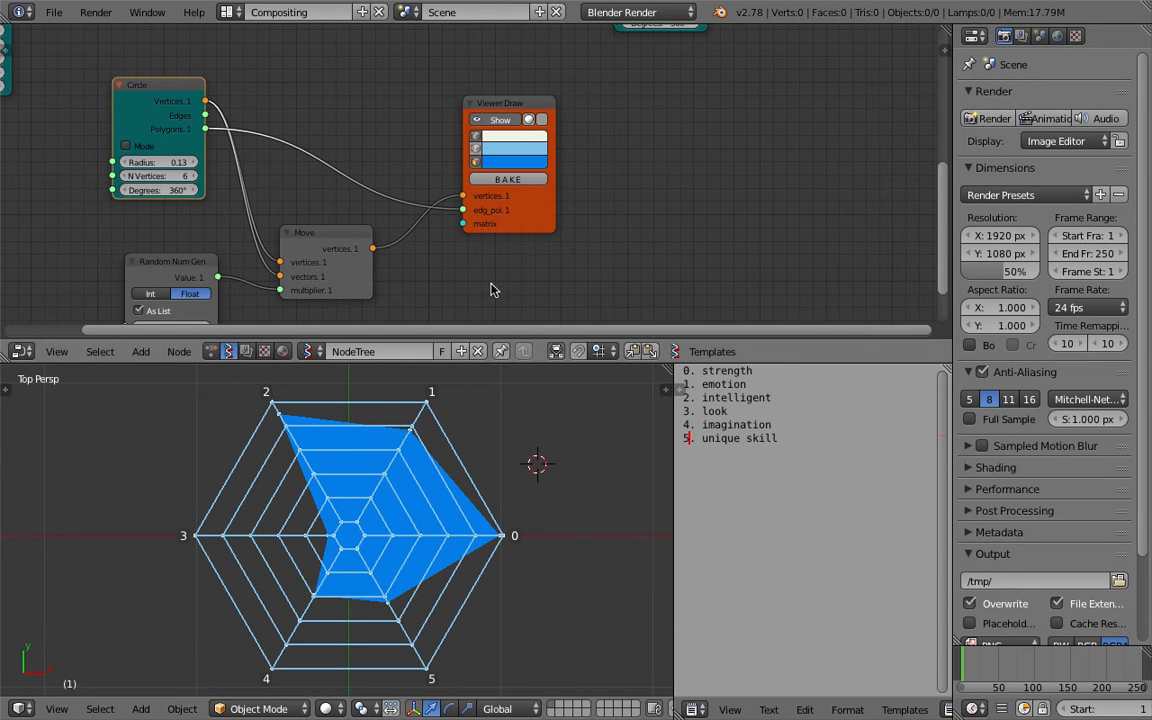
Connect the Circle node's Edges output to Viewer Draw's edg_pol input with edge display enabled, and set the edge colour to red.
{"action": "left_click_drag", "start_coordinate": [468, 157], "coordinate": [505, 143]}
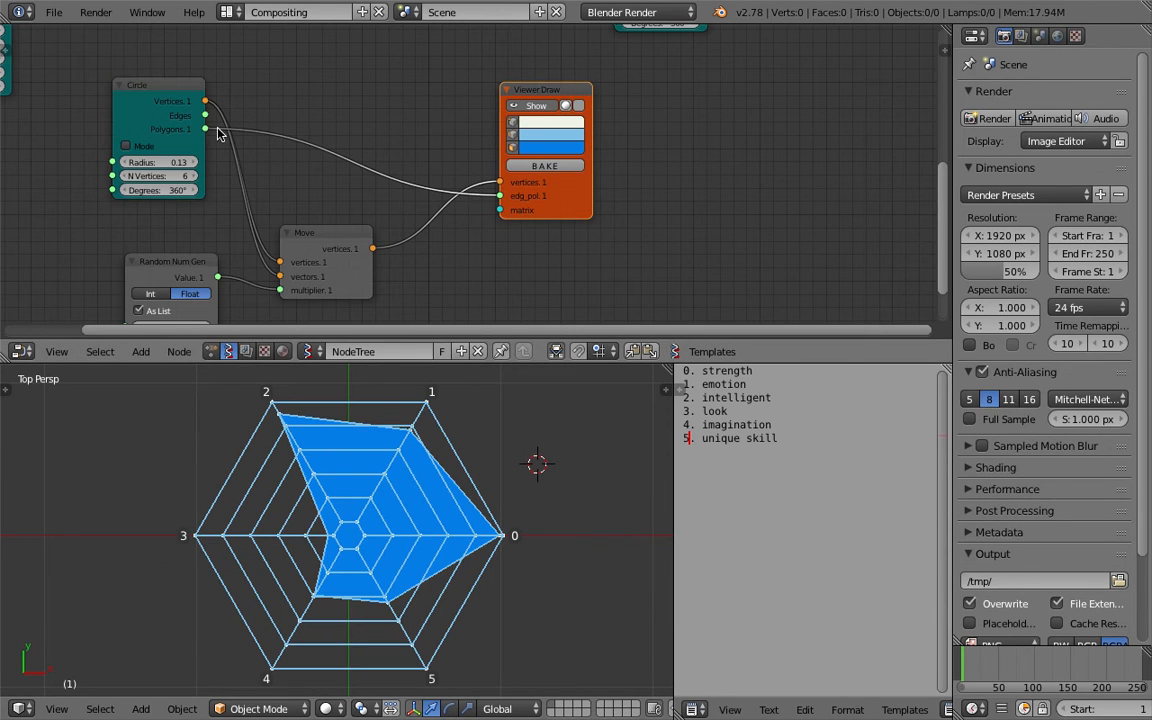
{"action": "left_click_drag", "start_coordinate": [205, 115], "coordinate": [499, 196]}
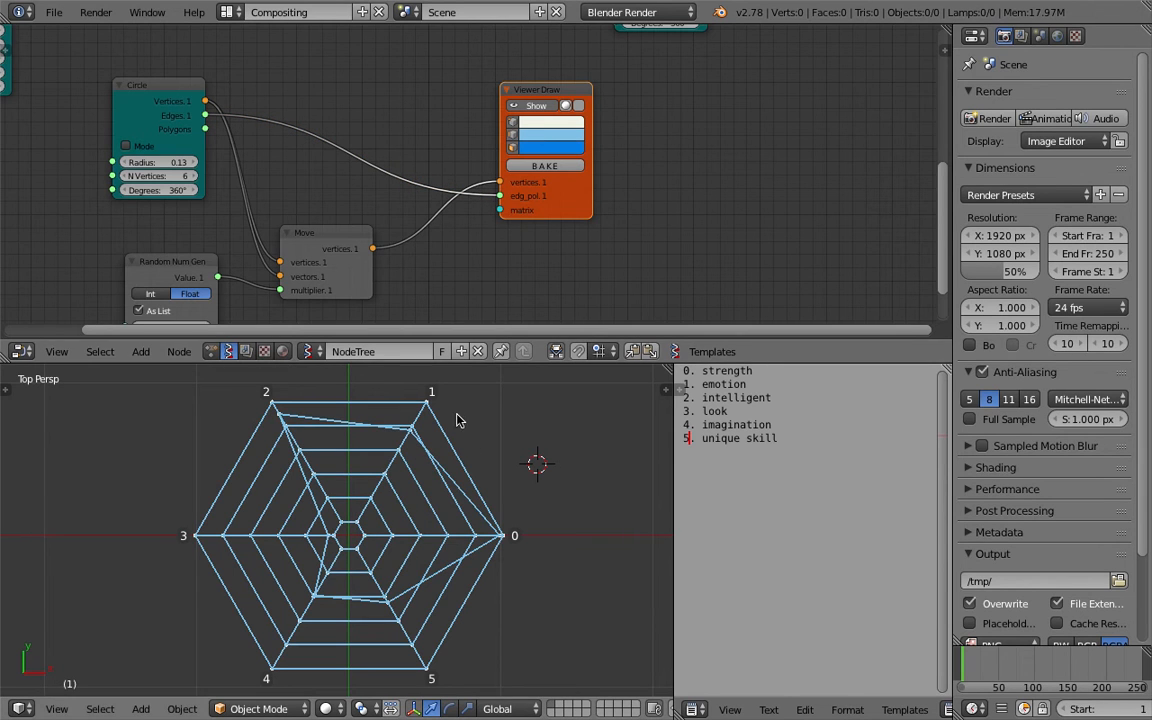
{"action": "left_click", "coordinate": [547, 135]}
{"action": "left_click_drag", "start_coordinate": [583, 177], "coordinate": [578, 240]}
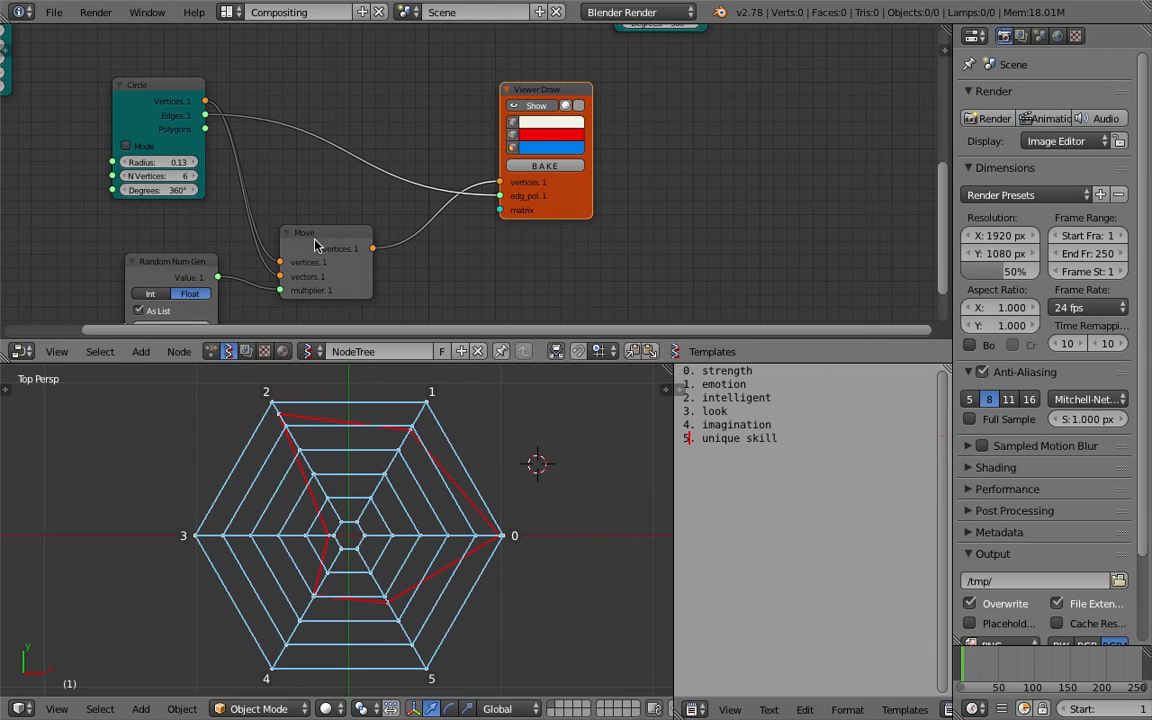
Reconnect the Circle node's Polygons output to edg_pol and set Viewer Draw's polygon colour to pale mint (R 0.744, G 0.899, B 0.851).
{"action": "mouse_move", "coordinate": [205, 129]}
{"action": "left_mouse_down"}
{"action": "mouse_move", "coordinate": [400, 170]}
{"action": "mouse_move", "coordinate": [493, 205]}
{"action": "left_mouse_up"}
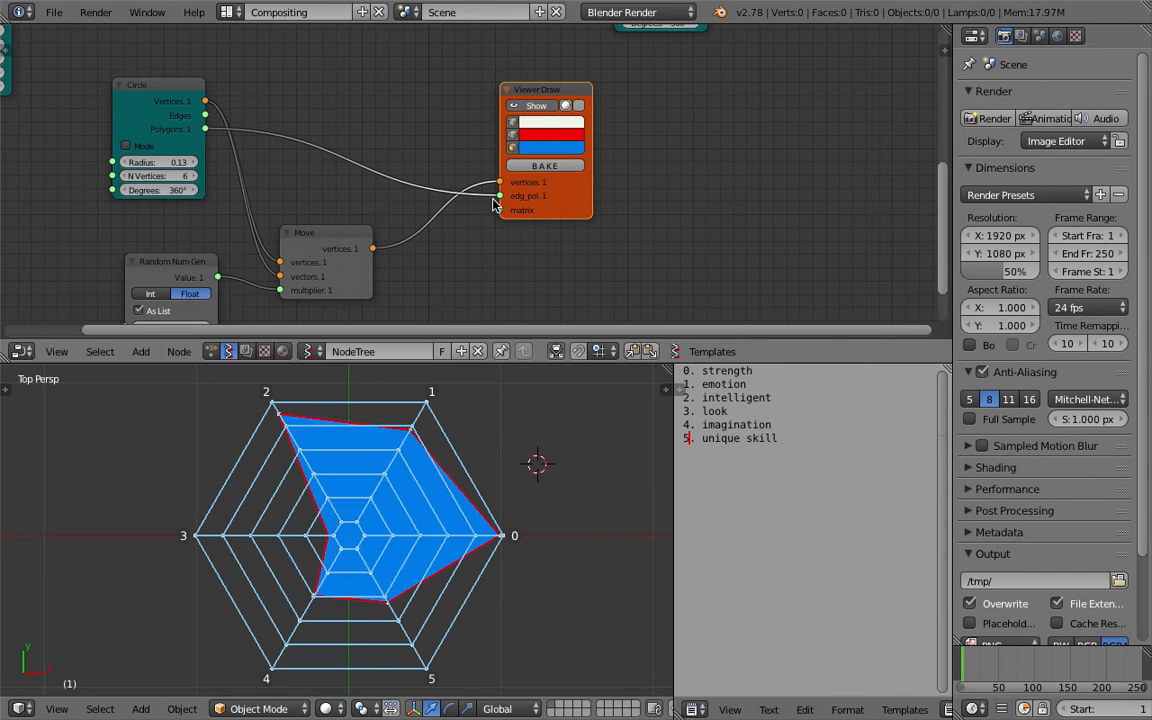
{"action": "left_click", "coordinate": [530, 147]}
{"action": "mouse_move", "coordinate": [574, 210]}
{"action": "left_mouse_down"}
{"action": "mouse_move", "coordinate": [553, 240]}
{"action": "mouse_move", "coordinate": [541, 232]}
{"action": "mouse_move", "coordinate": [570, 215]}
{"action": "left_mouse_up"}
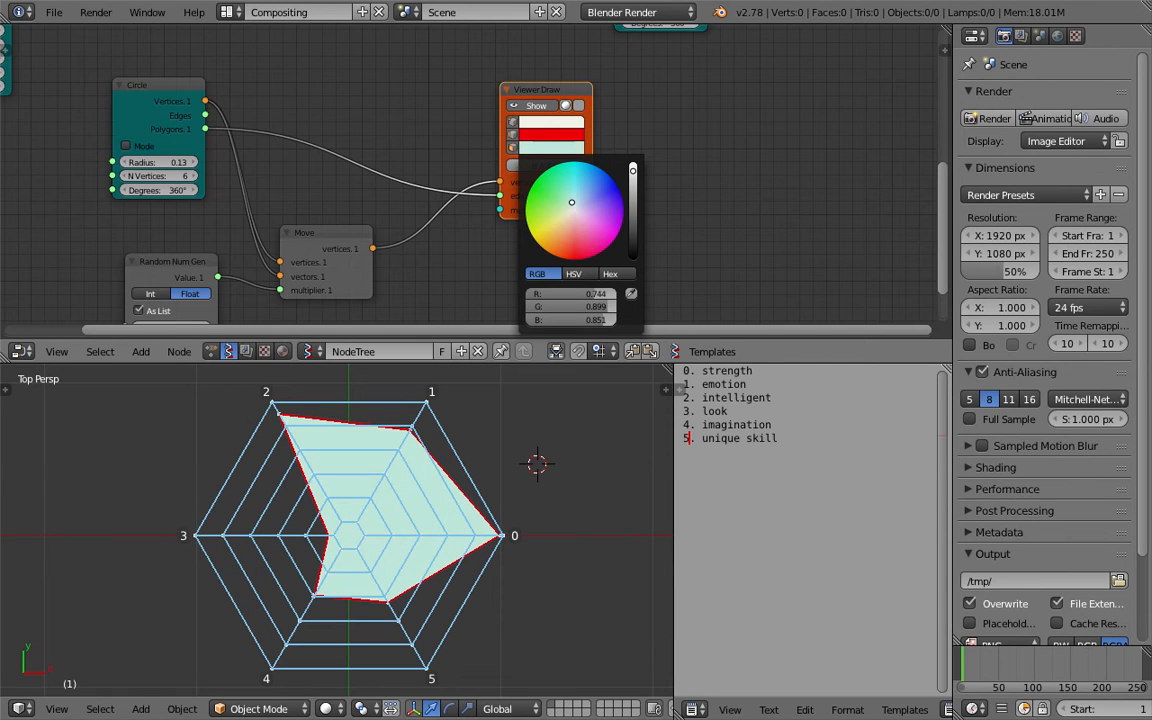
Save the blend file with the recoloured polygon.
{"action": "scroll", "coordinate": [540, 435], "scroll_direction": "down", "scroll_amount": 1}
{"action": "scroll", "coordinate": [628, 212], "scroll_direction": "down", "scroll_amount": 2}
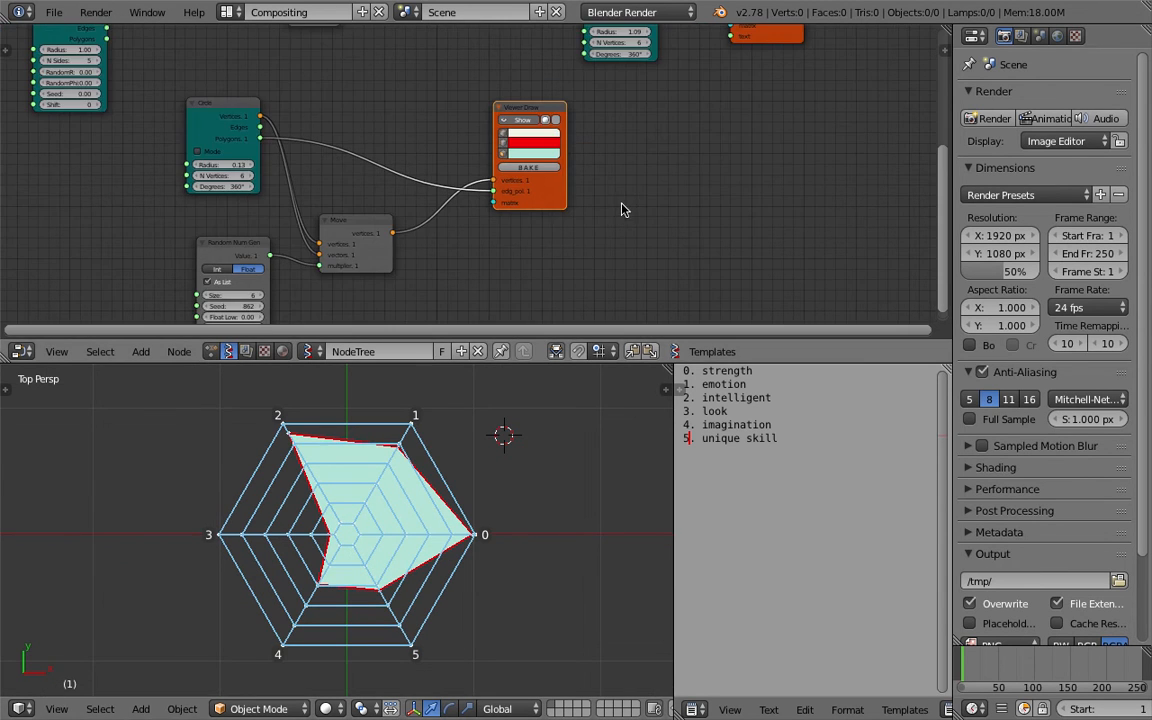
{"action": "middle_click_drag", "start_coordinate": [507, 241], "coordinate": [600, 204]}
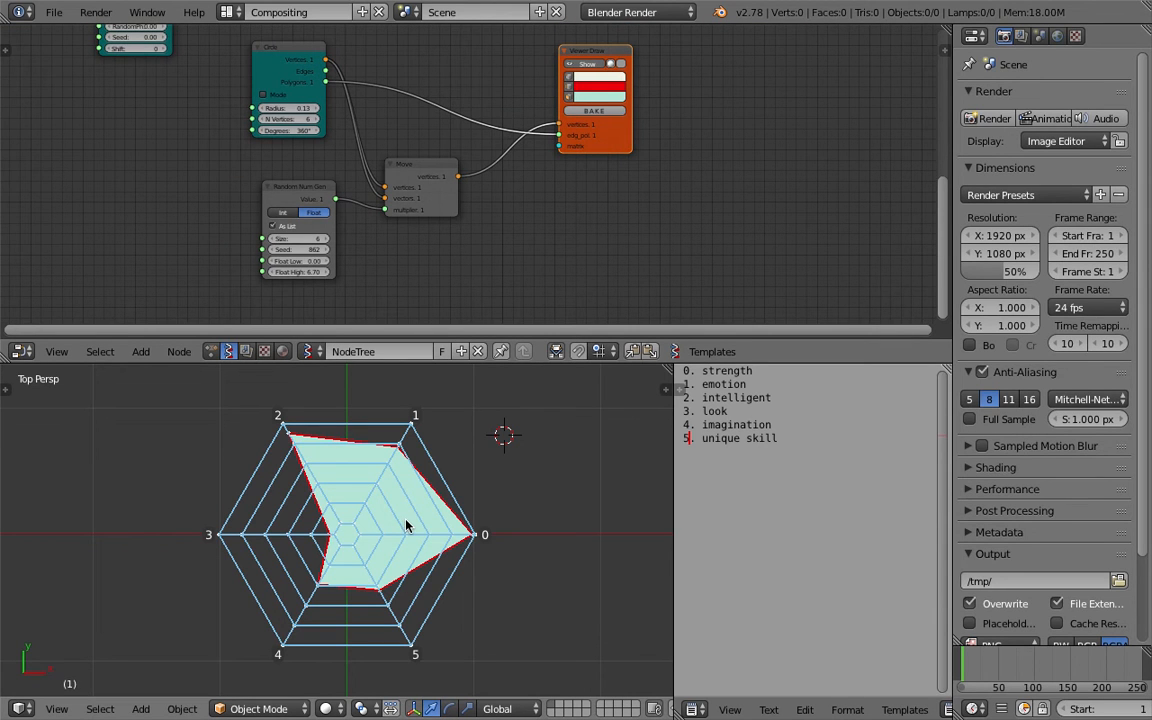
{"action": "middle_click_drag", "start_coordinate": [736, 172], "coordinate": [737, 226]}
{"action": "key", "text": "ctrl+s"}
{"action": "left_click", "coordinate": [738, 228]}
Enlarge the node editor area, delete the Move and Random Num Gen nodes, and save the file.
{"action": "scroll", "coordinate": [466, 206], "scroll_direction": "up", "scroll_amount": 2}
{"action": "middle_click_drag", "start_coordinate": [466, 206], "coordinate": [495, 181]}
{"action": "scroll", "coordinate": [472, 208], "scroll_direction": "up", "scroll_amount": 1}
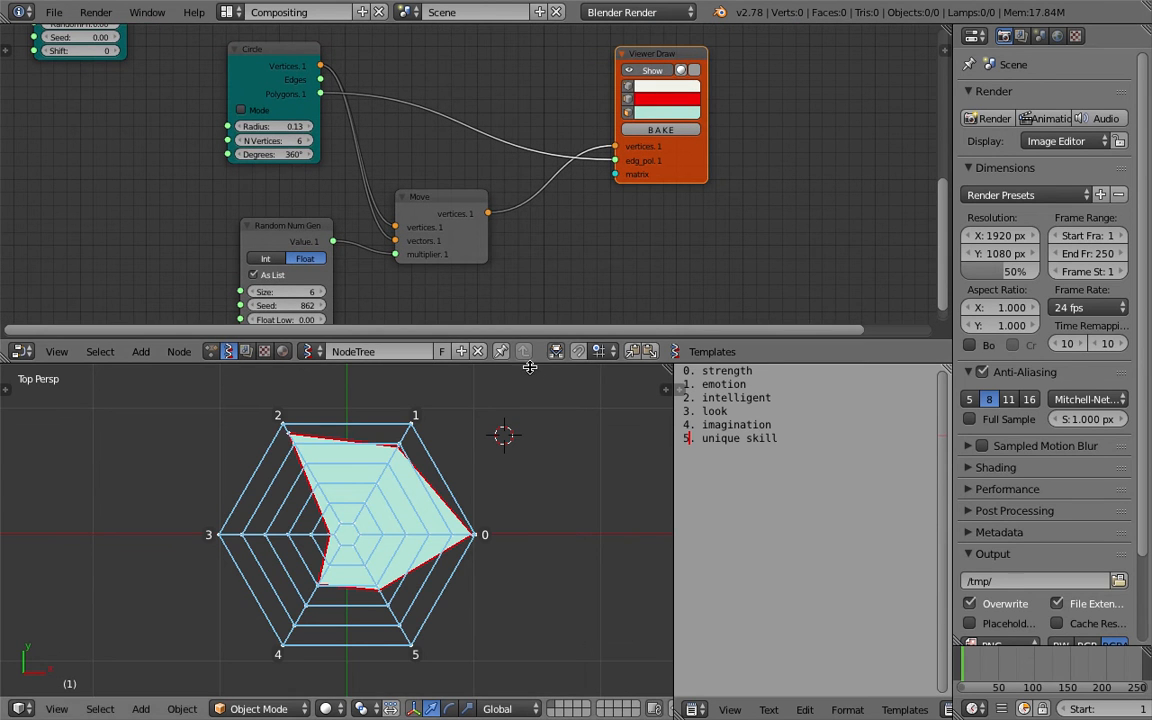
{"action": "left_click_drag", "start_coordinate": [530, 364], "coordinate": [528, 464]}
{"action": "middle_click_drag", "start_coordinate": [443, 261], "coordinate": [440, 237]}
{"action": "left_click_drag", "start_coordinate": [440, 236], "coordinate": [452, 207]}
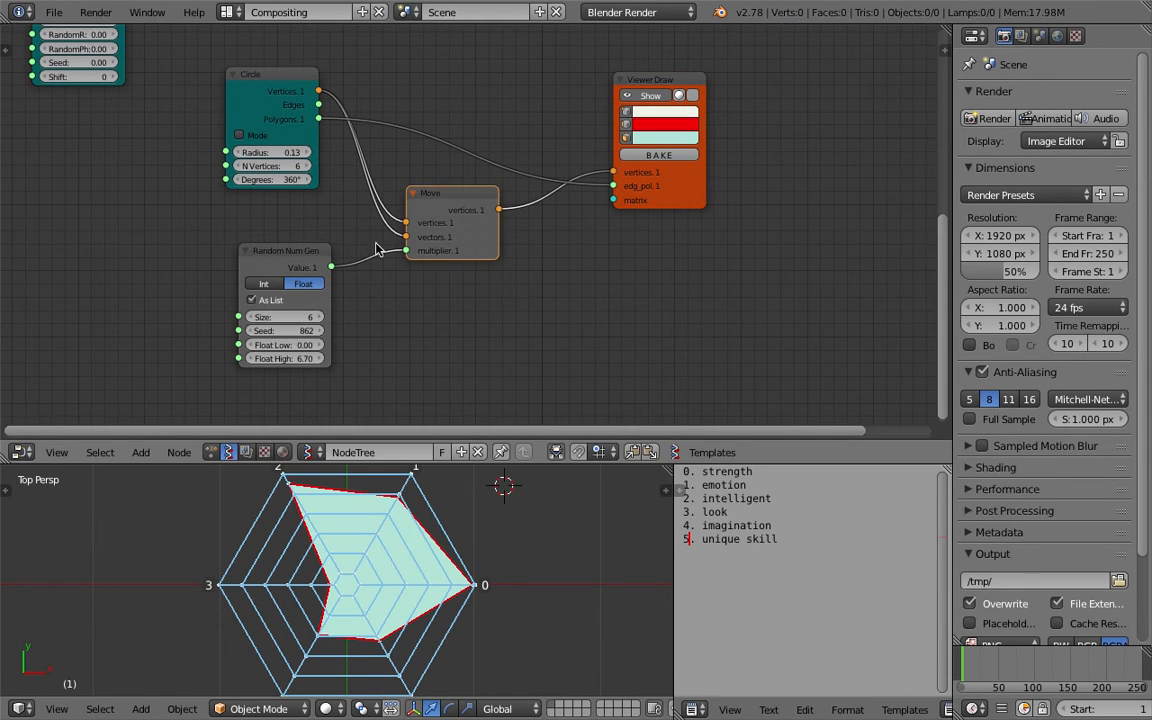
{"action": "key", "text": "x"}
{"action": "key", "text": "ctrl+s"}
{"action": "left_click", "coordinate": [424, 226]}
Duplicate the Circle node and place the copy directly below the original.
{"action": "left_click", "coordinate": [270, 121]}
{"action": "key", "text": "shift+d"}
{"action": "left_click", "coordinate": [279, 266]}
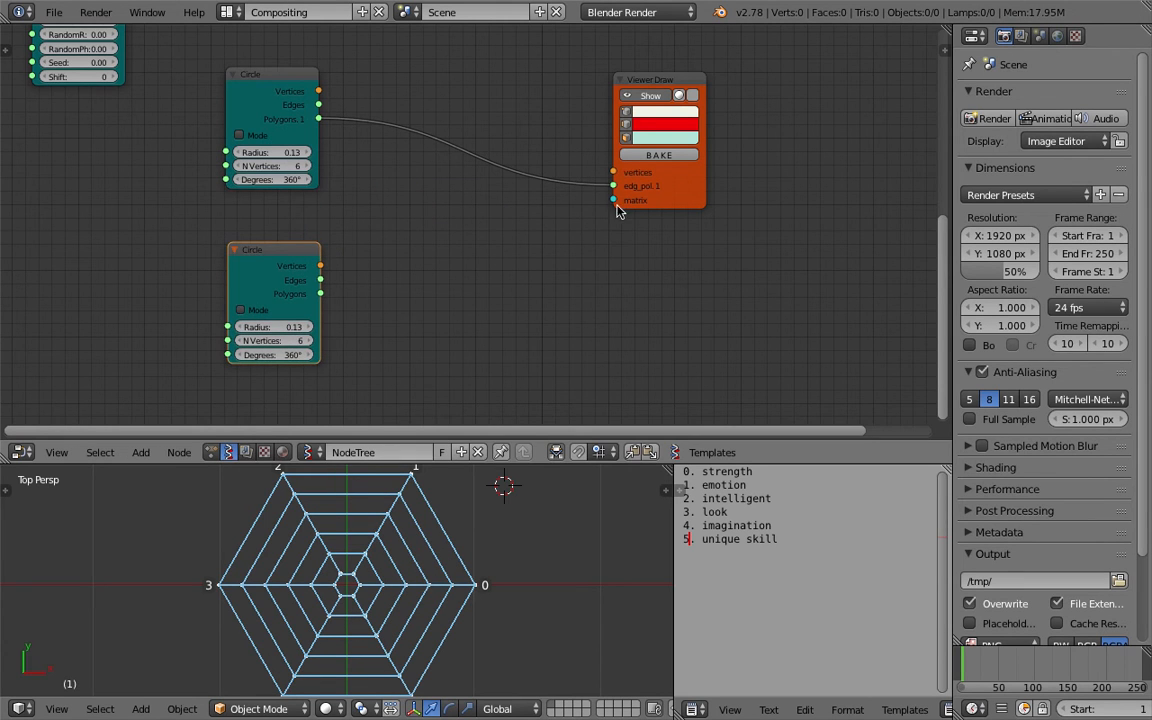
Add a Vector Lerp node between the Circle nodes and the Viewer Draw node, and save the file.
{"action": "left_click_drag", "start_coordinate": [697, 187], "coordinate": [711, 178]}
{"action": "key", "text": "shift+a"}
{"action": "left_click", "coordinate": [468, 234]}
{"action": "type", "text": "lerp"}
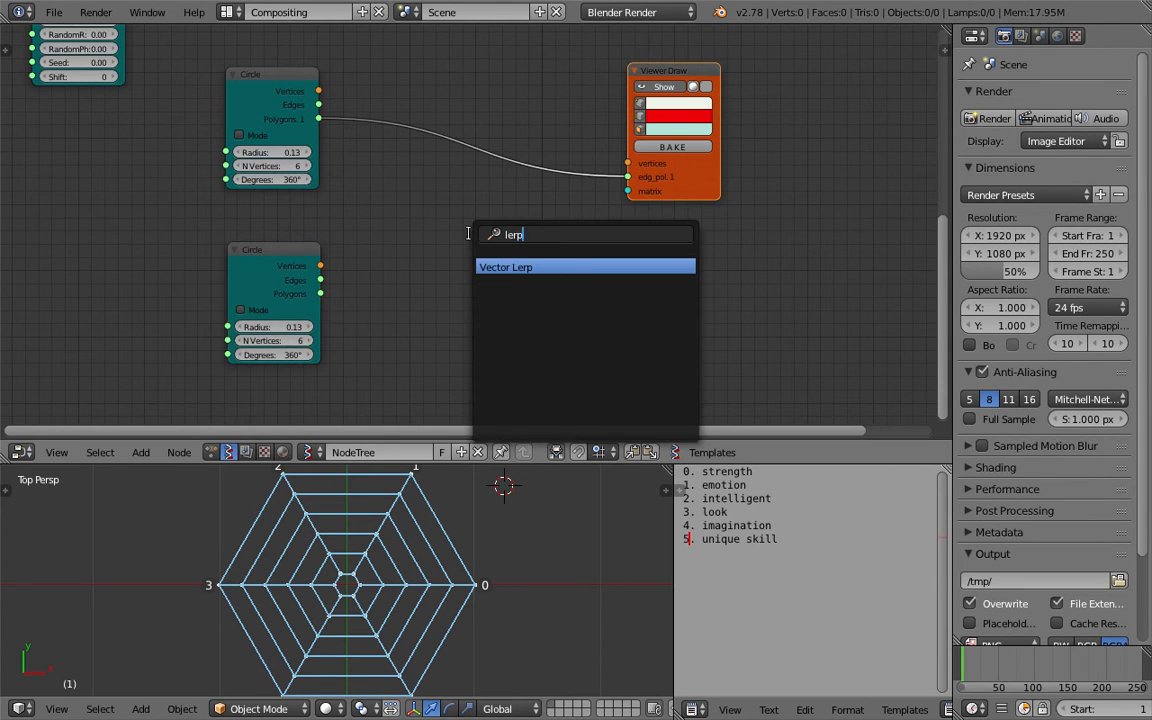
{"action": "key", "text": "Return"}
{"action": "left_click", "coordinate": [452, 217]}
{"action": "key", "text": "ctrl+s"}
{"action": "left_click", "coordinate": [454, 216]}
Replace the upper Circle's Polygons link with a Vertices link to Viewer Draw's vertices input, and set that Circle's radius to 0.10.
{"action": "left_click_drag", "start_coordinate": [711, 172], "coordinate": [749, 165]}
{"action": "right_click_drag", "start_coordinate": [371, 93], "coordinate": [353, 140], "text": "ctrl"}
{"action": "mouse_move", "coordinate": [318, 90]}
{"action": "left_mouse_down"}
{"action": "mouse_move", "coordinate": [614, 165]}
{"action": "mouse_move", "coordinate": [661, 164]}
{"action": "left_mouse_up"}
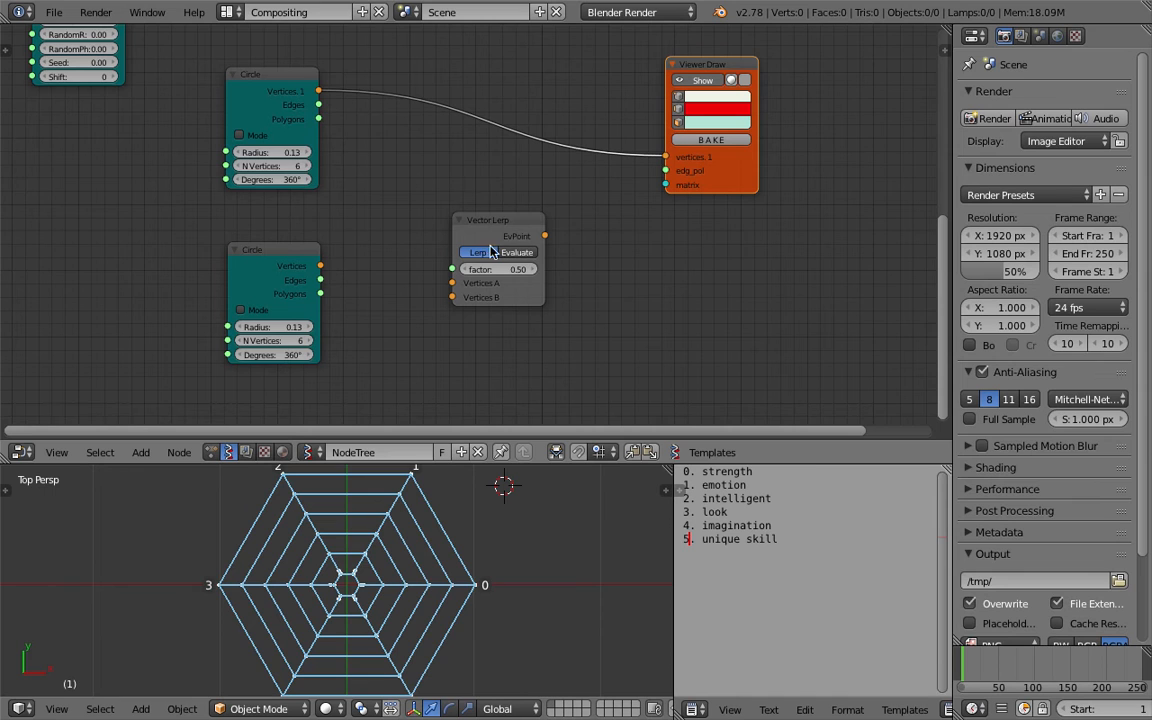
{"action": "left_click_drag", "start_coordinate": [289, 154], "coordinate": [287, 157]}
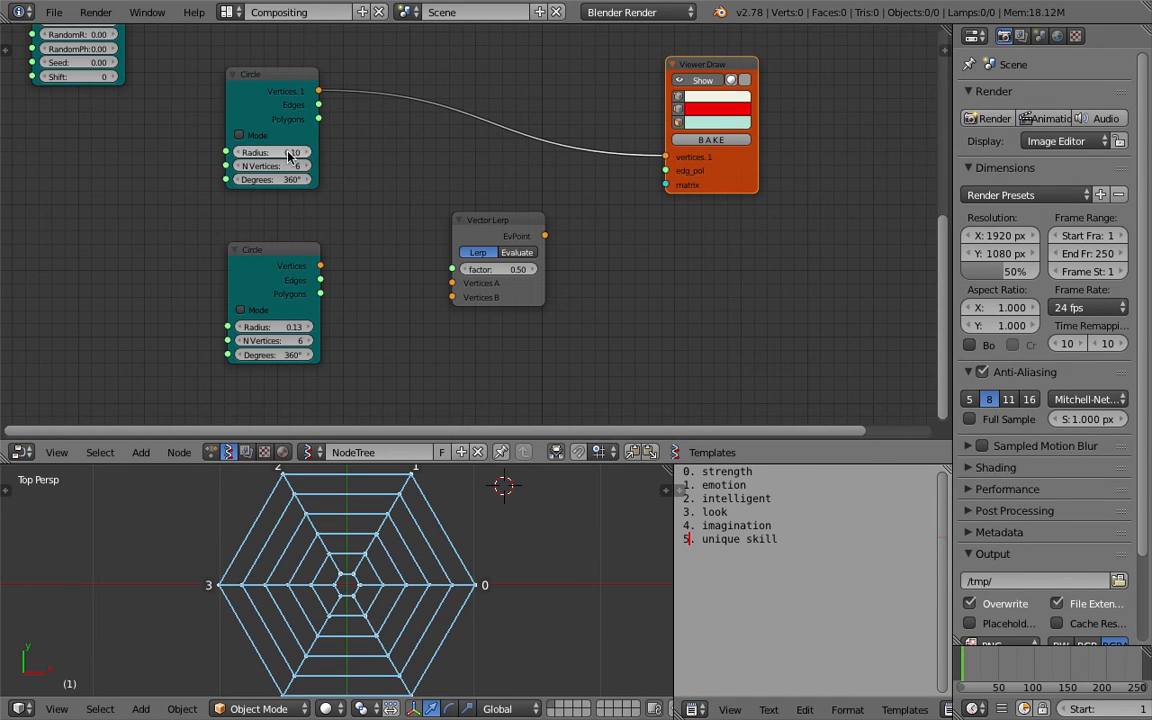
Duplicate the Viewer Draw node below the original and connect the lower Circle's Vertices output to the copy's vertices input.
{"action": "key", "text": "shift+d"}
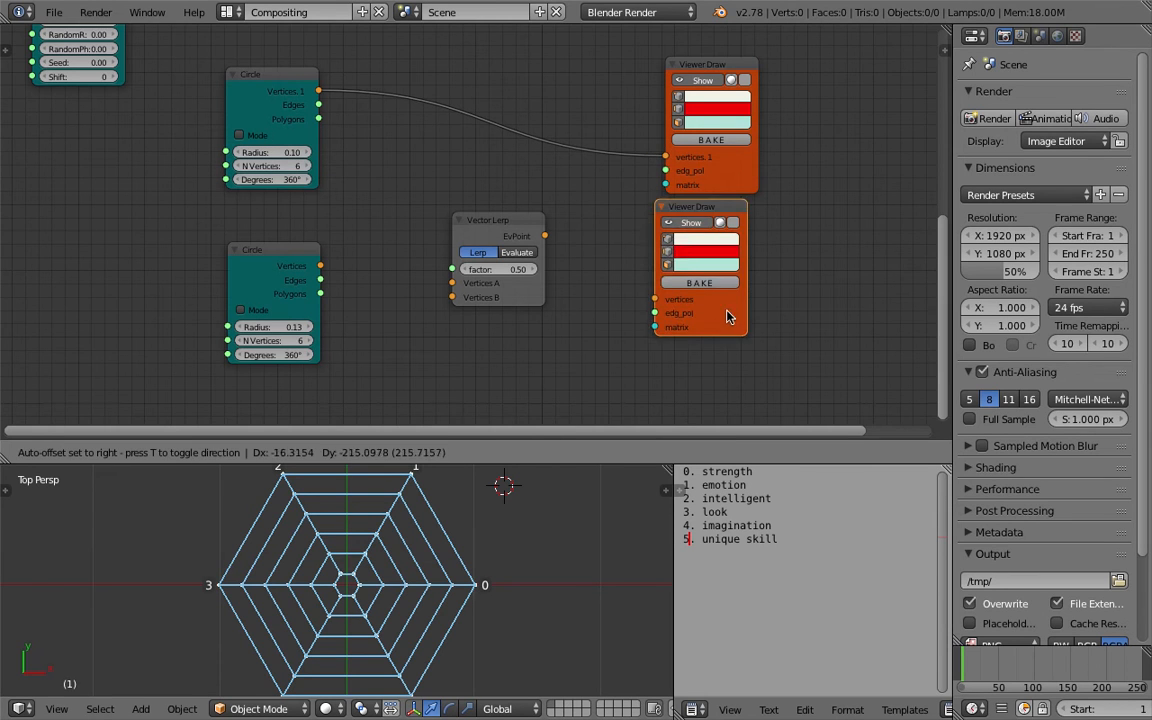
{"action": "left_click", "coordinate": [728, 319]}
{"action": "left_click_drag", "start_coordinate": [327, 239], "coordinate": [659, 279]}
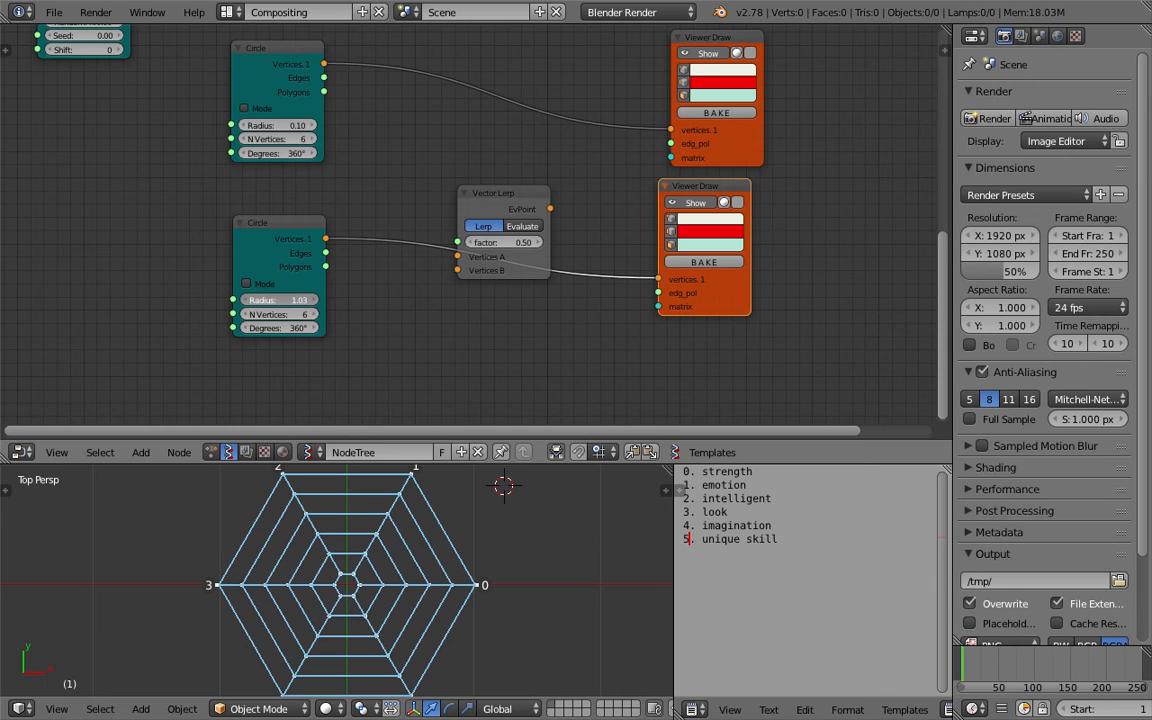
Set the lower Circle node's radius to 1.00.
{"action": "left_click", "coordinate": [293, 301]}
{"action": "type", "text": "1"}
{"action": "key", "text": "Return"}
Connect the upper Circle's Vertices to Vector Lerp's Vertices A, the lower Circle's to Vertices B, and EvPoint to the lower Viewer Draw.
{"action": "scroll", "coordinate": [382, 205], "scroll_direction": "down", "scroll_amount": 2}
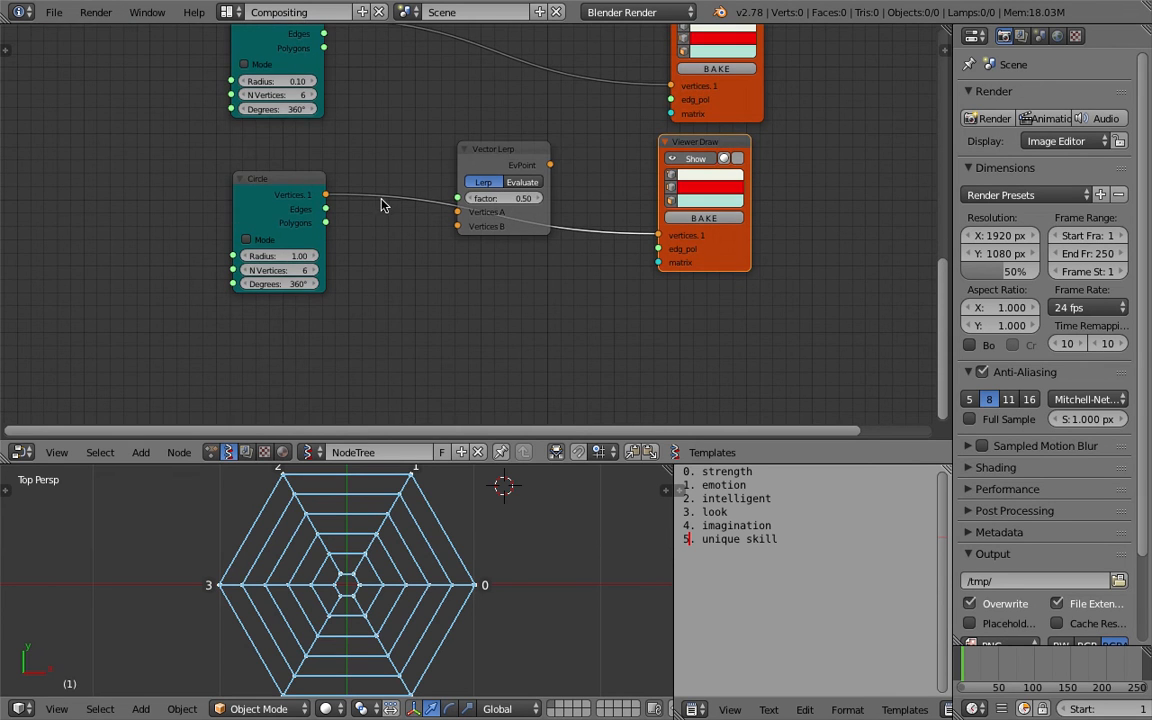
{"action": "left_click_drag", "start_coordinate": [505, 148], "coordinate": [513, 106]}
{"action": "scroll", "coordinate": [437, 172], "scroll_direction": "up", "scroll_amount": 2}
{"action": "left_click_drag", "start_coordinate": [318, 78], "coordinate": [462, 228]}
{"action": "left_click_drag", "start_coordinate": [323, 257], "coordinate": [322, 255]}
{"action": "left_click_drag", "start_coordinate": [556, 180], "coordinate": [652, 293]}
Set the Vector Lerp node's factor to 0.35.
{"action": "left_click_drag", "start_coordinate": [536, 215], "coordinate": [524, 215]}
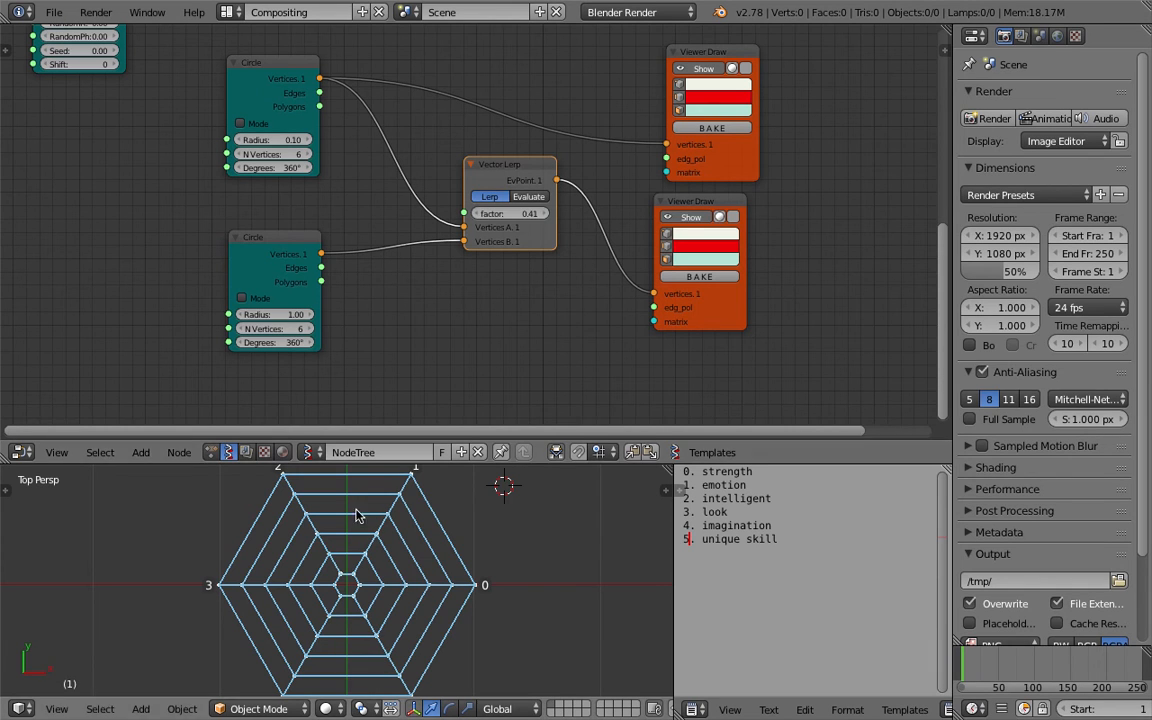
{"action": "left_click_drag", "start_coordinate": [531, 214], "coordinate": [525, 214]}
{"action": "left_click", "coordinate": [519, 214]}
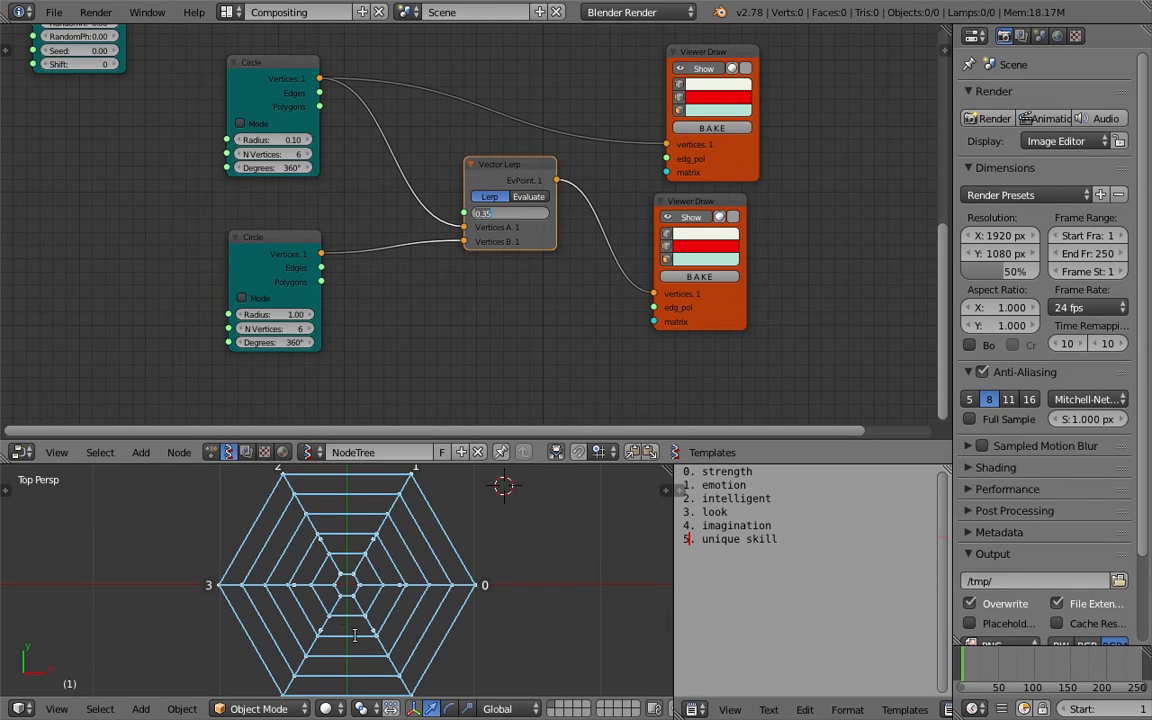
{"action": "left_click", "coordinate": [380, 543]}
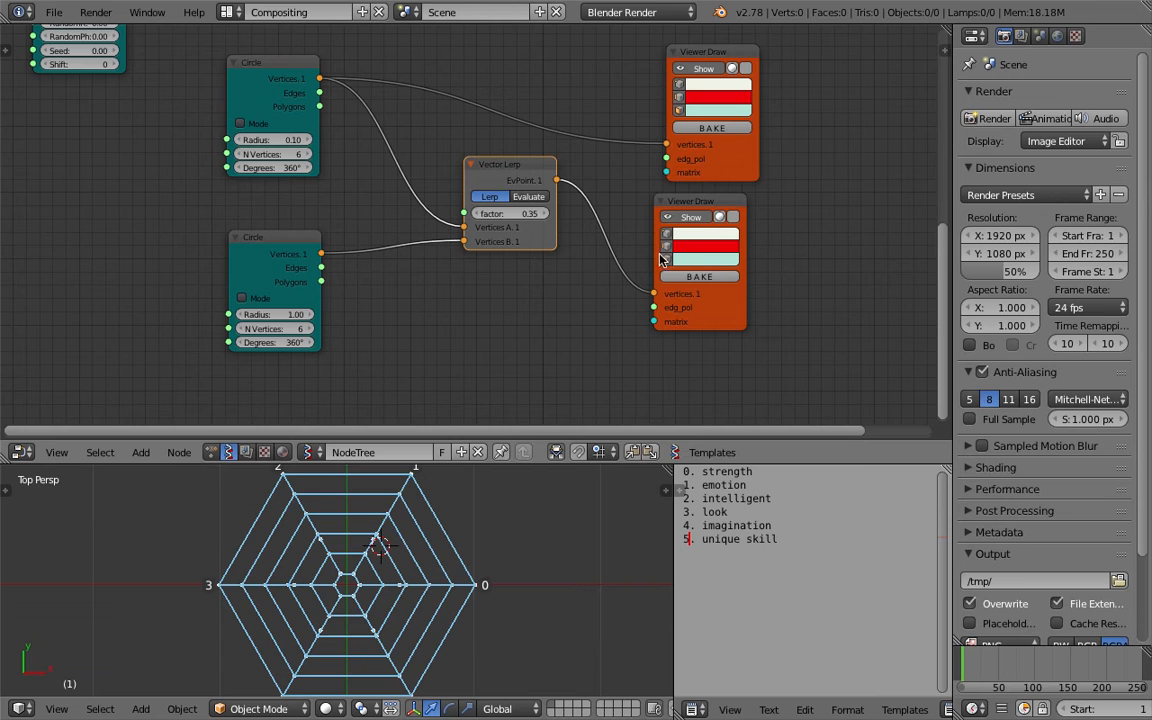
Delete the upper Viewer Draw node, keeping the one fed by Vector Lerp's EvPoint output.
{"action": "left_click_drag", "start_coordinate": [691, 201], "coordinate": [668, 217]}
{"action": "left_click", "coordinate": [733, 162]}
{"action": "key", "text": "x"}
Change the remaining Viewer Draw node's vertex colour to yellow.
{"action": "left_click", "coordinate": [693, 218]}
{"action": "left_click", "coordinate": [671, 249]}
{"action": "left_click_drag", "start_coordinate": [705, 146], "coordinate": [659, 140]}
Set the Viewer Draw node's vertex size to 10 and save over the blend file.
{"action": "key", "text": "n"}
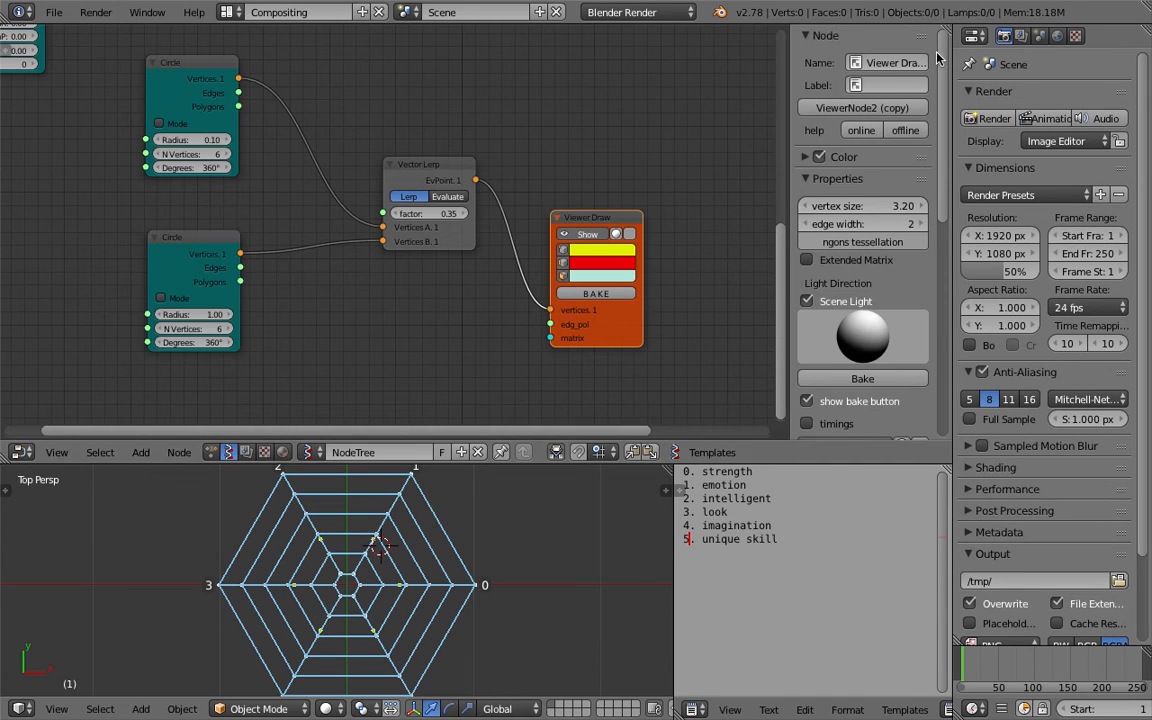
{"action": "left_click", "coordinate": [865, 207]}
{"action": "type", "text": "10"}
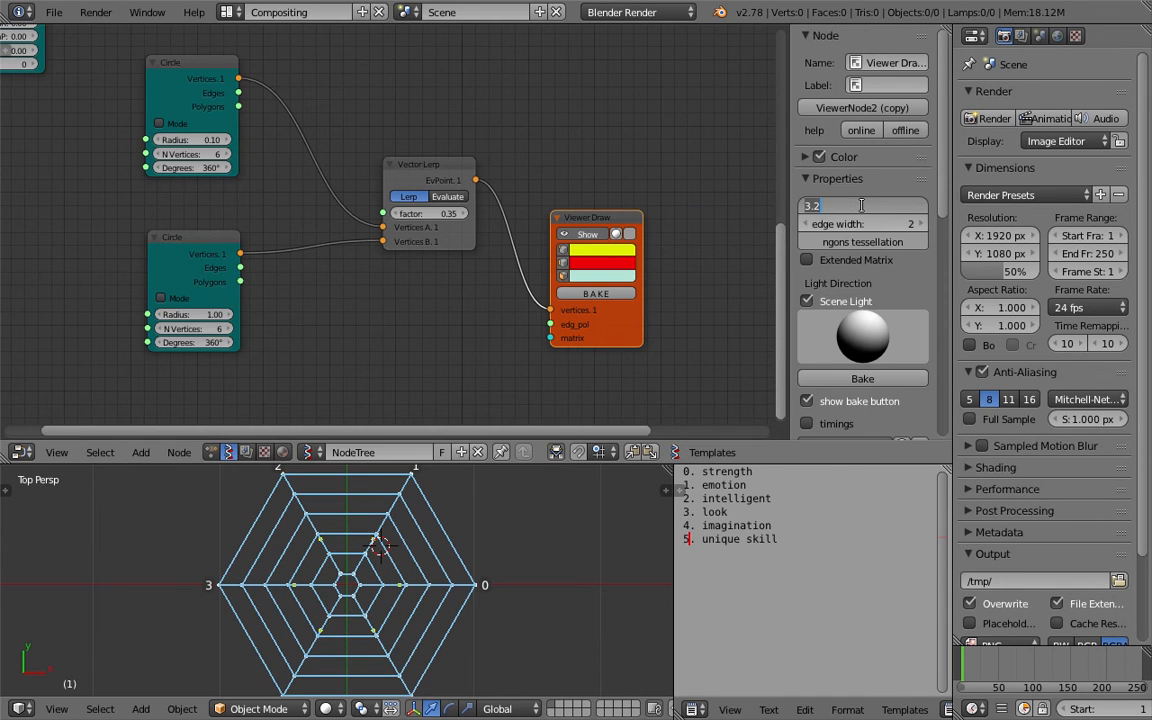
{"action": "key", "text": "Return"}
{"action": "middle_click_drag", "start_coordinate": [675, 190], "coordinate": [705, 121]}
{"action": "key", "text": "ctrl+s"}
{"action": "left_click", "coordinate": [705, 118]}
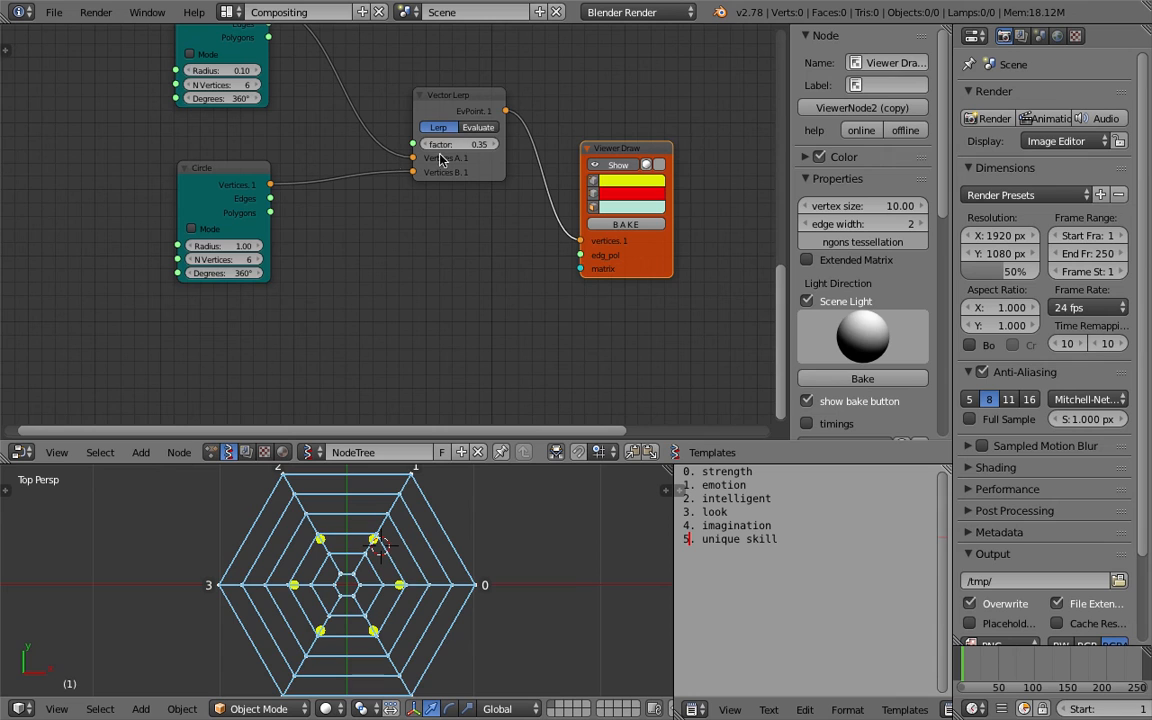
Vary the Vector Lerp factor from 0.00 to 0.27 to slide the points outward, saving over the blend file.
{"action": "left_click_drag", "start_coordinate": [445, 144], "coordinate": [420, 144]}
{"action": "key", "text": "ctrl+s"}
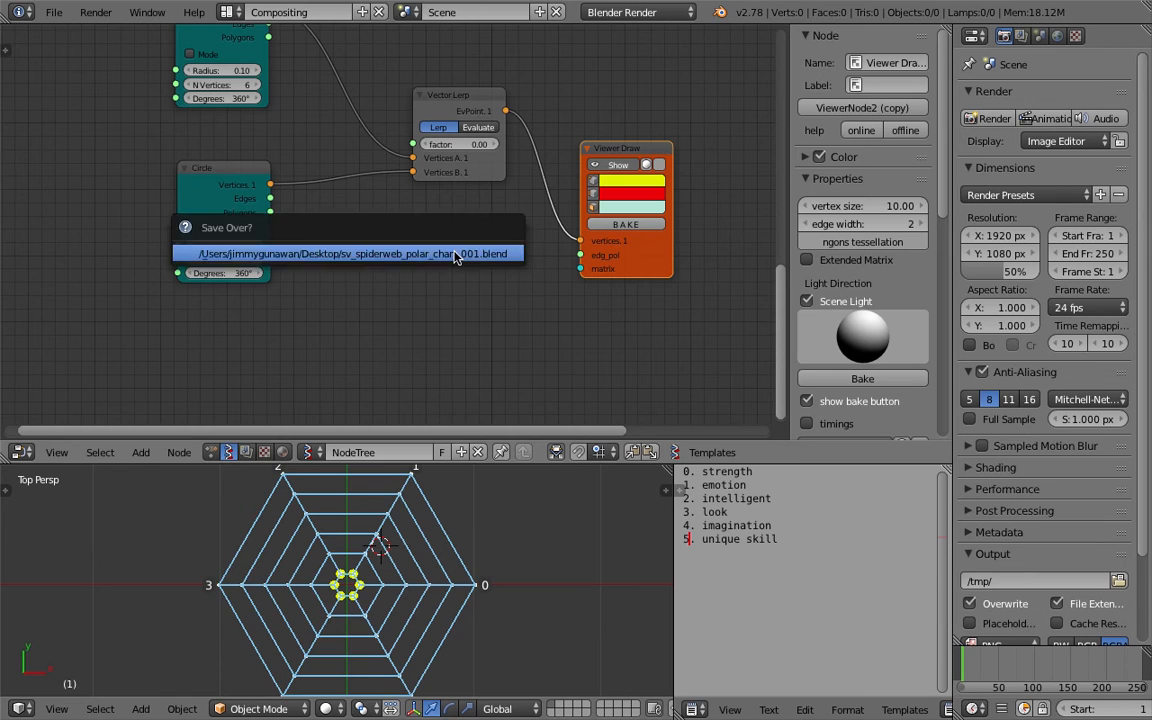
{"action": "key", "text": "n"}
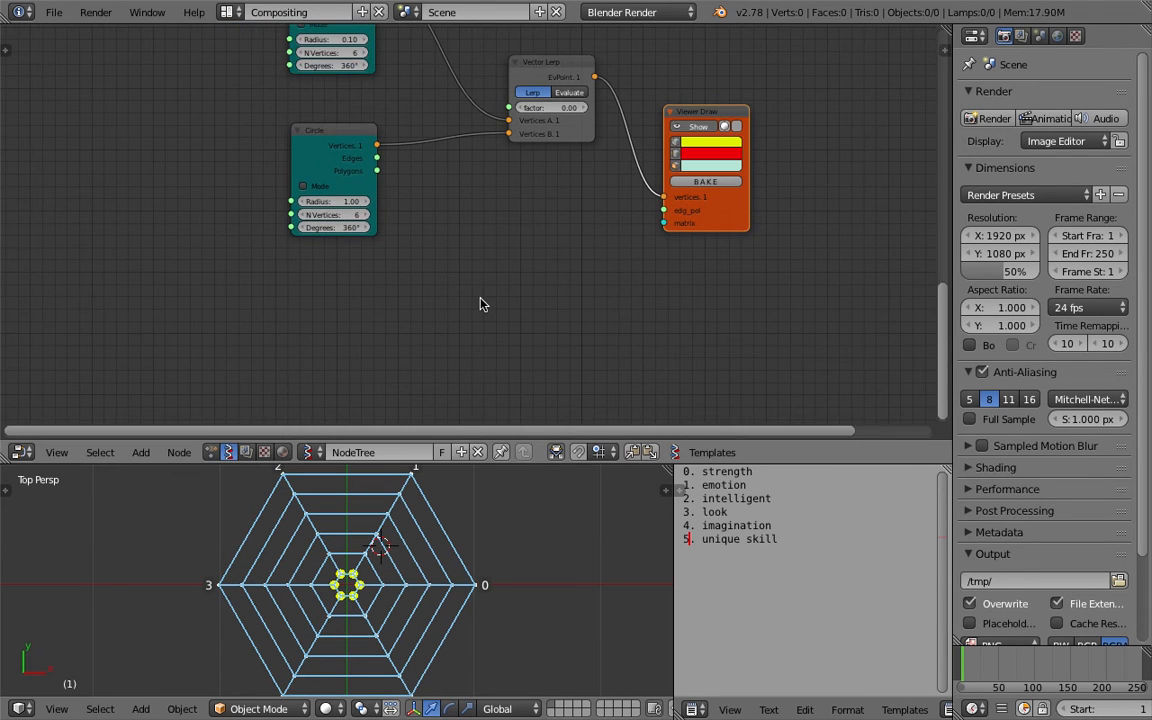
{"action": "scroll", "coordinate": [481, 303], "scroll_direction": "up", "scroll_amount": 2}
{"action": "middle_click_drag", "start_coordinate": [481, 303], "coordinate": [451, 389]}
{"action": "scroll", "coordinate": [462, 557], "scroll_direction": "down", "scroll_amount": 1}
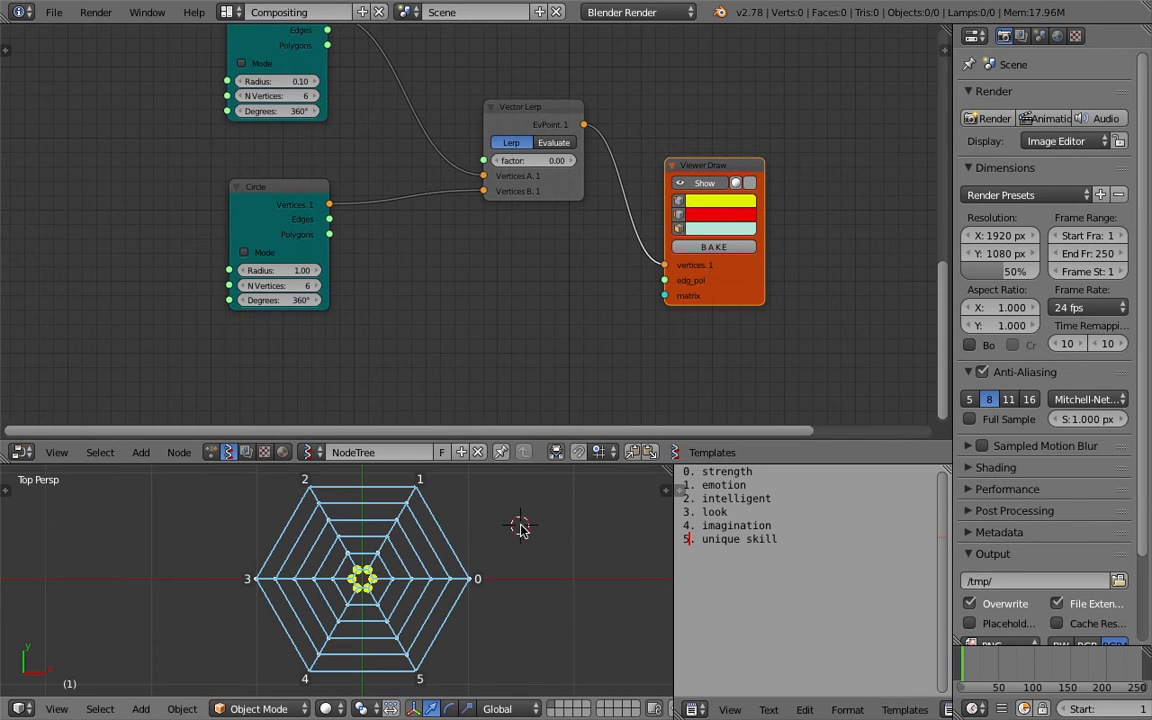
{"action": "key", "text": "ctrl+s"}
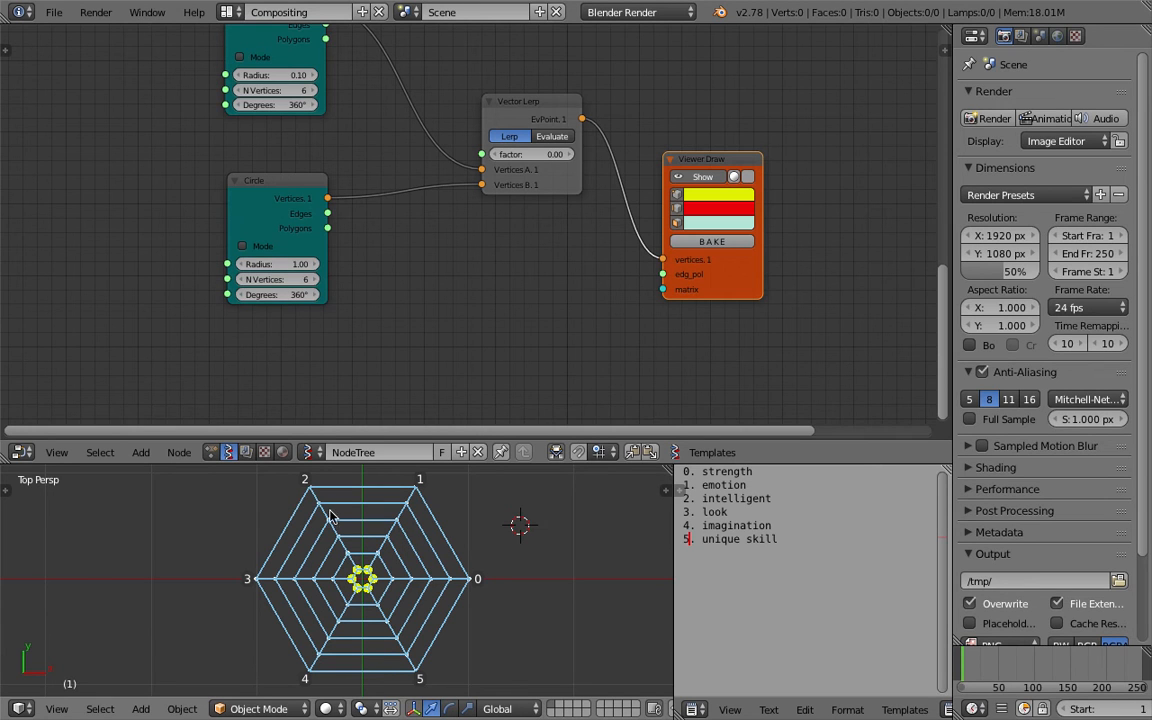
{"action": "middle_click_drag", "start_coordinate": [454, 225], "coordinate": [455, 220]}
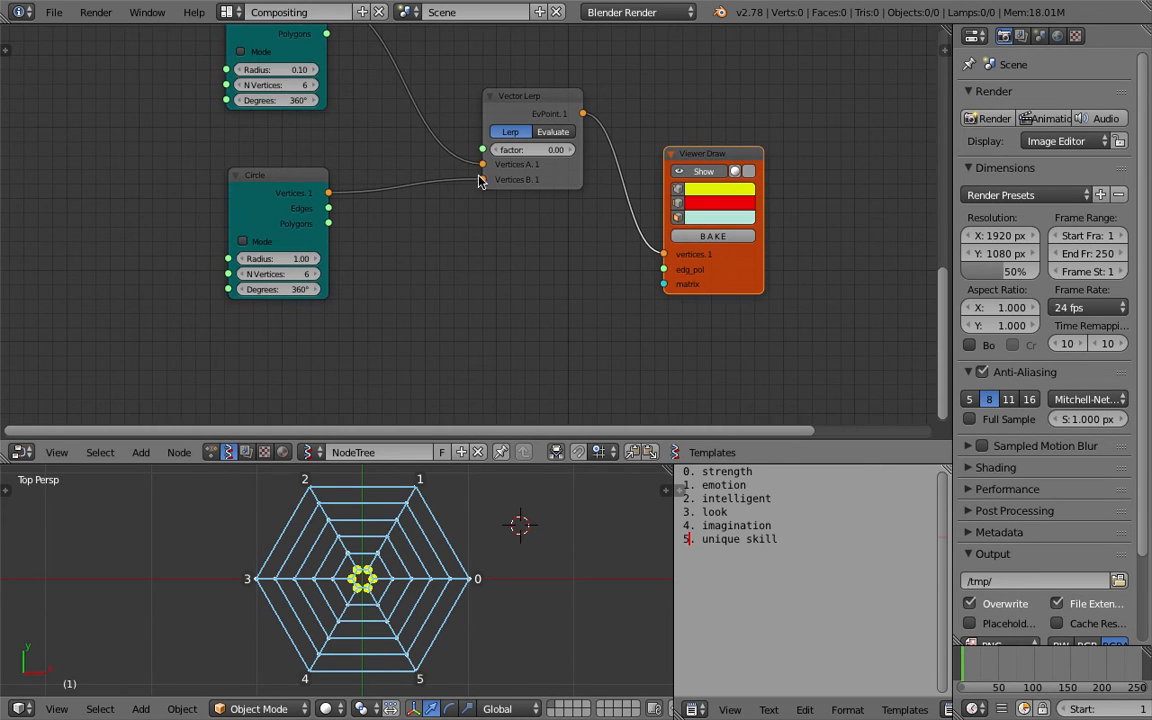
{"action": "mouse_move", "coordinate": [525, 150]}
{"action": "left_mouse_down"}
{"action": "mouse_move", "coordinate": [555, 150]}
{"action": "mouse_move", "coordinate": [535, 150]}
{"action": "mouse_move", "coordinate": [541, 160]}
{"action": "left_mouse_up"}
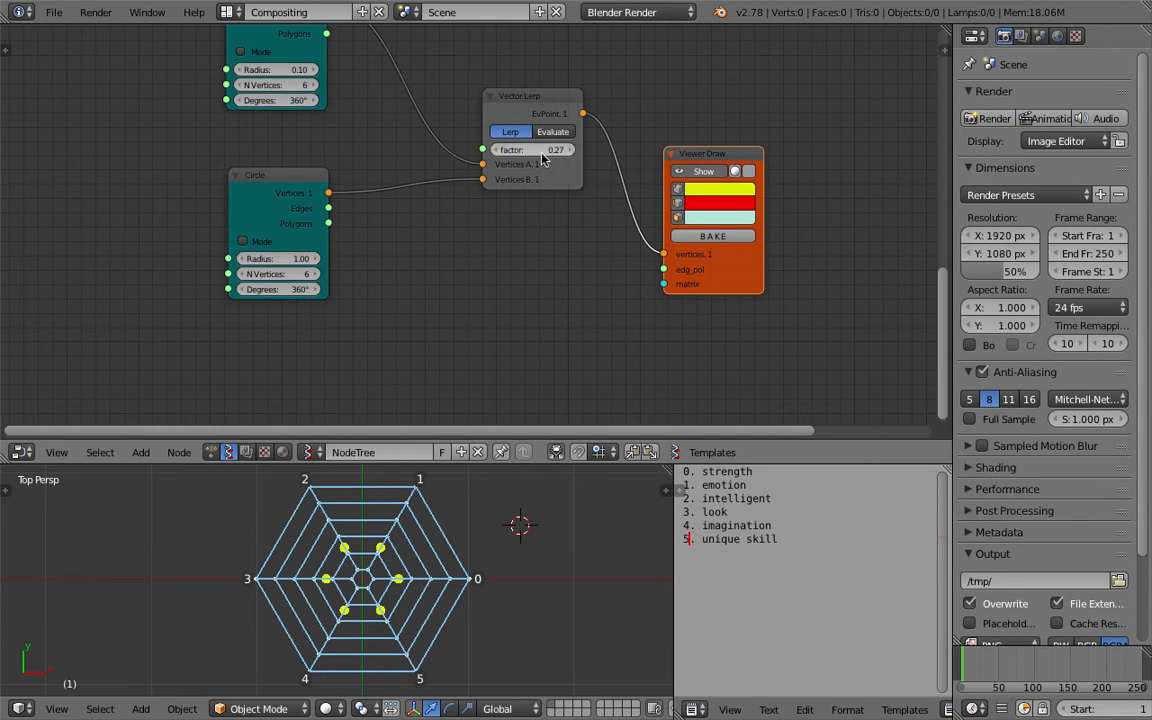
{"action": "middle_click_drag", "start_coordinate": [57, 216], "coordinate": [264, 211]}
{"action": "key", "text": "shift+a"}
{"action": "left_click", "coordinate": [264, 211]}
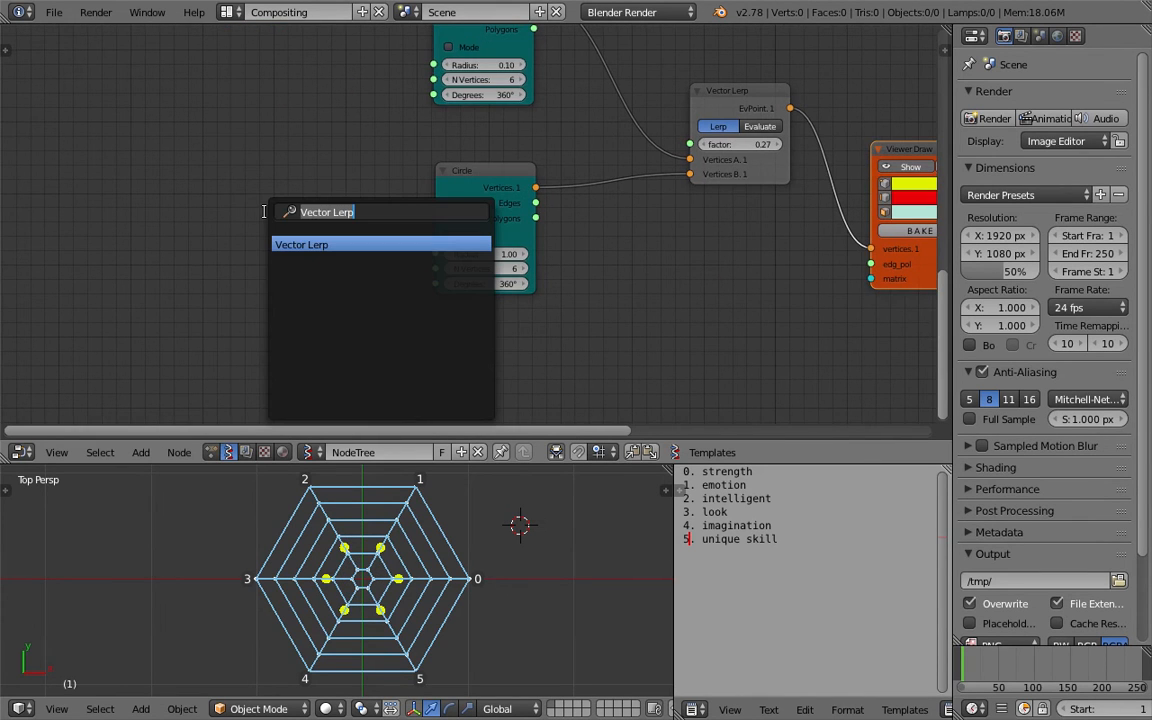
{"action": "type", "text": "for"}
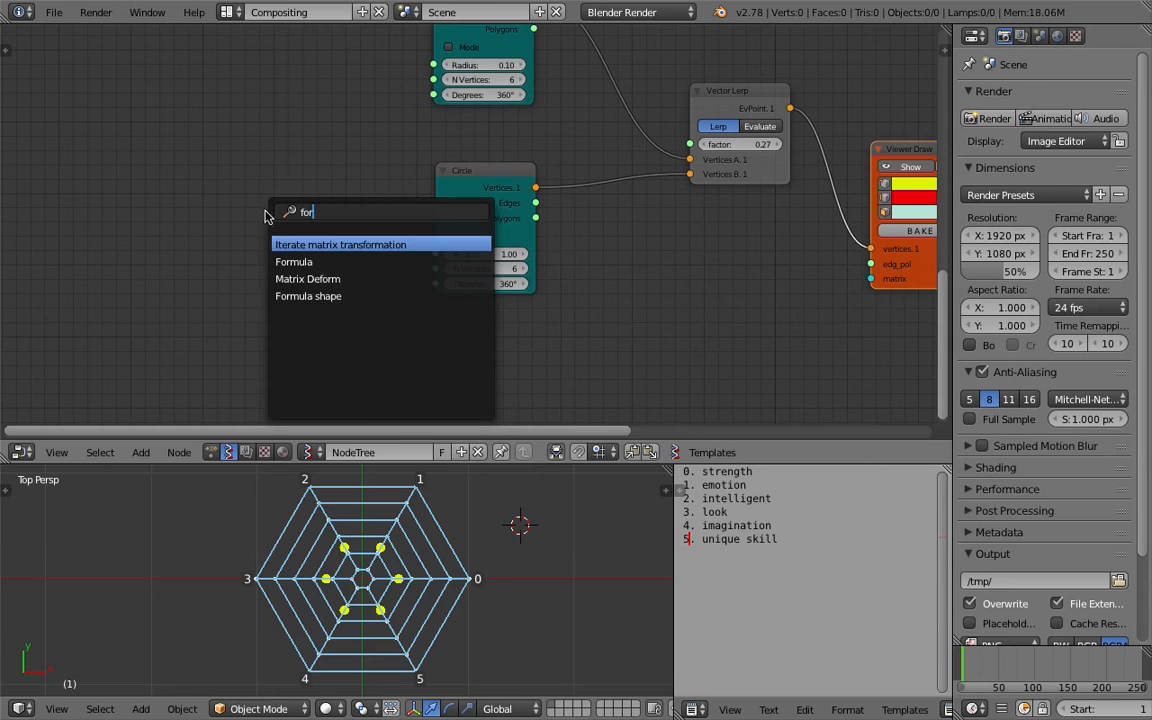
{"action": "key", "text": "Return"}
{"action": "left_click", "coordinate": [264, 211]}
{"action": "key", "text": "x"}
Try adding a Formula node beside the Circle nodes.
{"action": "key", "text": "shift+a"}
{"action": "left_click", "coordinate": [264, 211]}
{"action": "type", "text": "fo"}
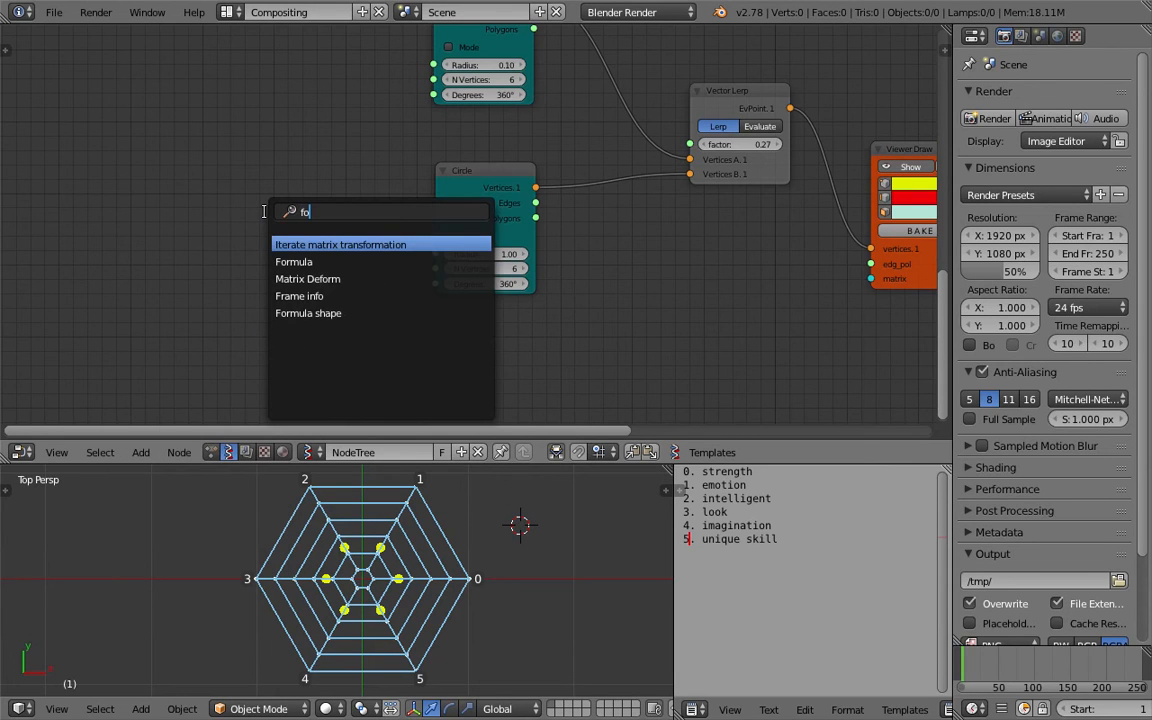
{"action": "key", "text": "Down"}
{"action": "key", "text": "Return"}
{"action": "left_click", "coordinate": [298, 203]}
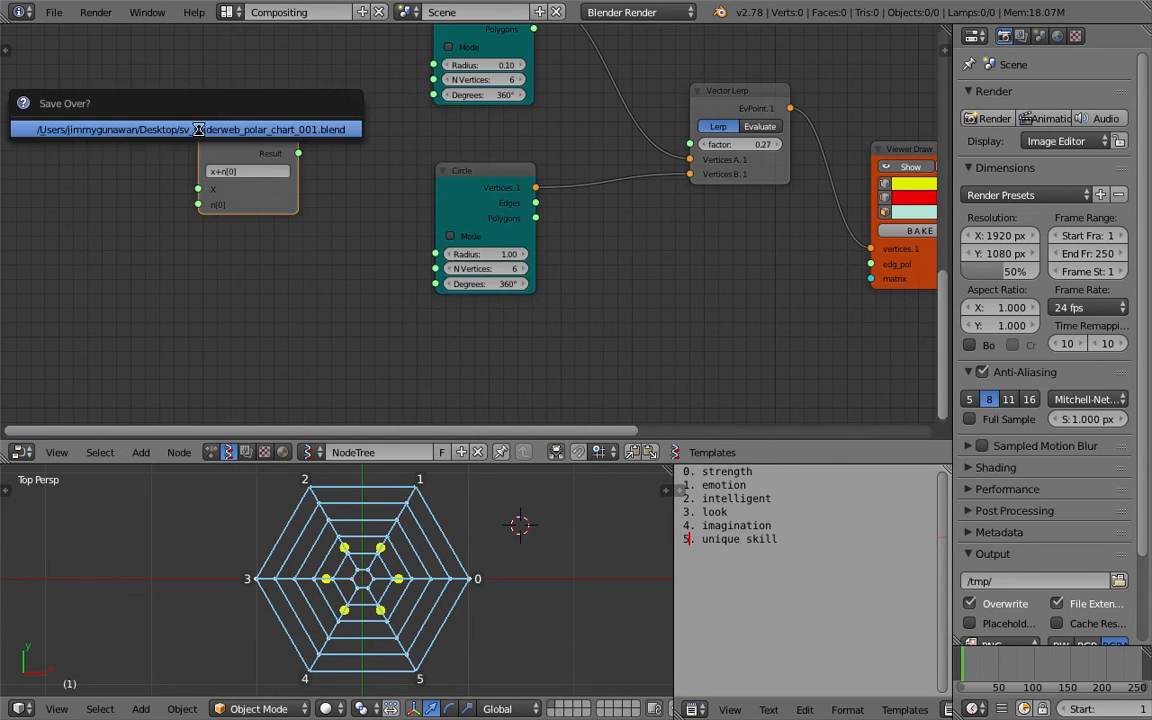
{"action": "key", "text": "x"}
Add a List Input node in the free space beside the lower Circle node.
{"action": "key", "text": "shift+a"}
{"action": "type", "text": "list i"}
{"action": "key", "text": "Down"}
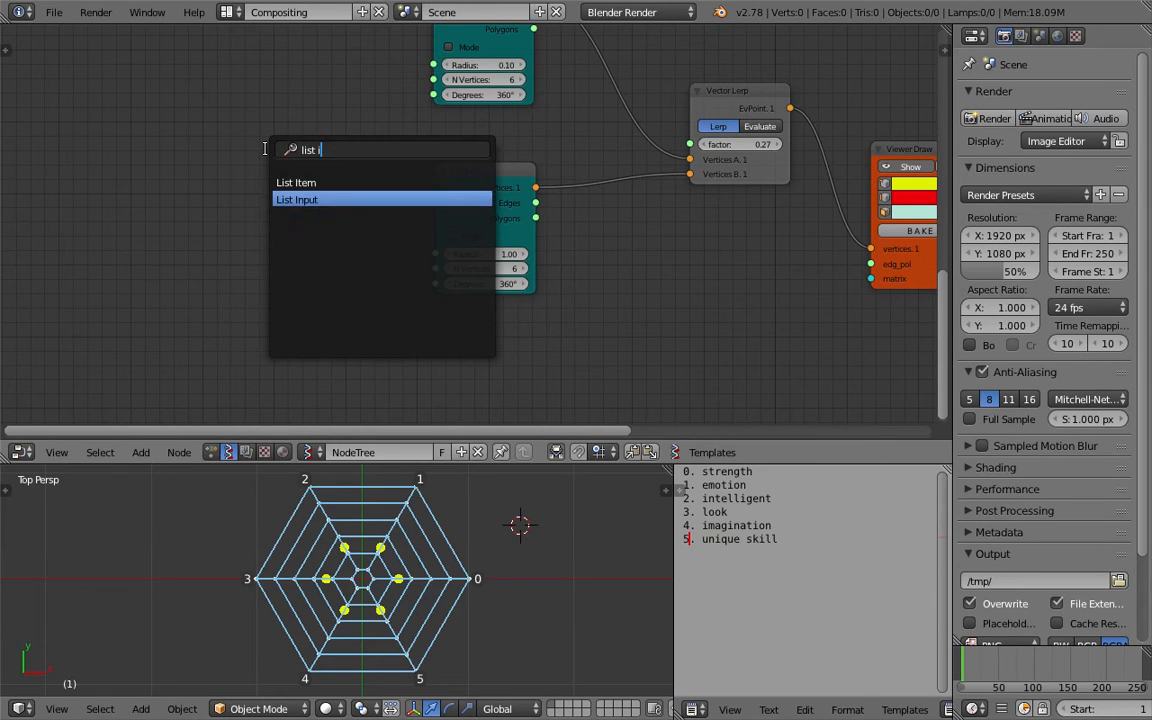
{"action": "key", "text": "Return"}
{"action": "left_click", "coordinate": [255, 150]}
{"action": "scroll", "coordinate": [340, 196], "scroll_direction": "up", "scroll_amount": 2}
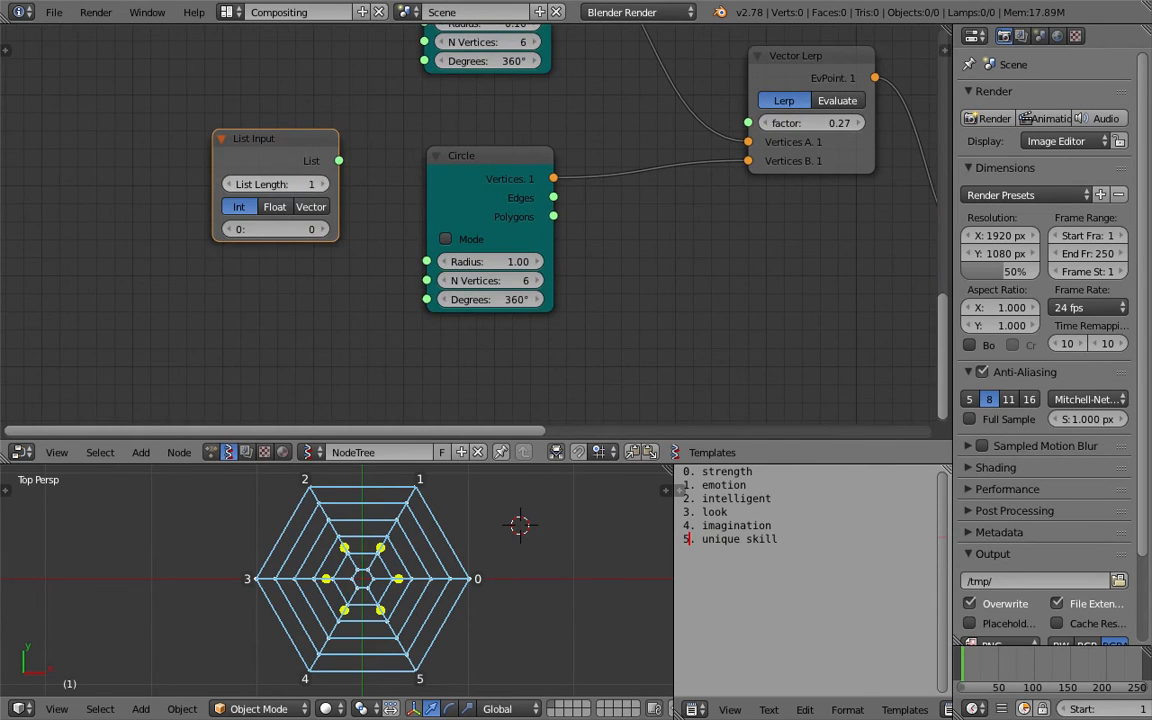
Set the List Input node's list length to 6 and its value type to Float.
{"action": "left_click", "coordinate": [324, 185]}
{"action": "left_click", "coordinate": [324, 185]}
{"action": "left_click", "coordinate": [324, 185]}
{"action": "left_click", "coordinate": [324, 185]}
{"action": "left_click", "coordinate": [324, 185]}
{"action": "left_click", "coordinate": [274, 206]}
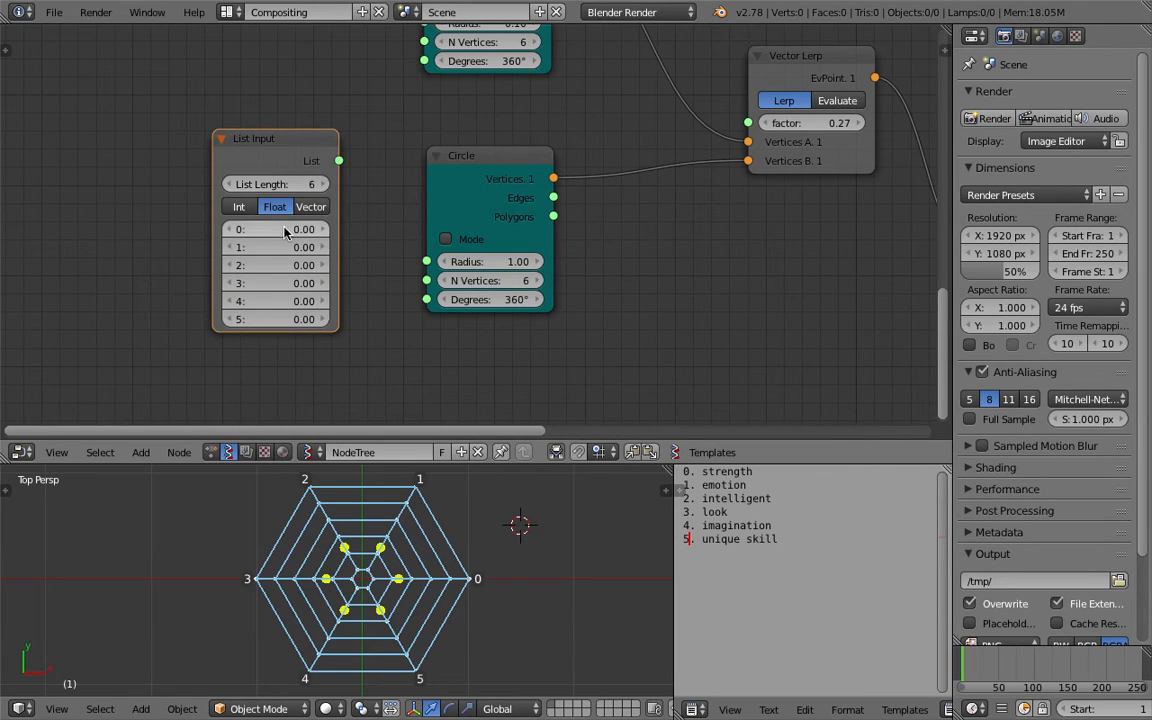
Set the six List Input values to 0.60, 2.94, 4.47, 3.00, 3.48 and 1.23, and move the node farther from the Circle nodes.
{"action": "left_click_drag", "start_coordinate": [293, 228], "coordinate": [303, 284]}
{"action": "left_click_drag", "start_coordinate": [297, 302], "coordinate": [329, 322]}
{"action": "left_click_drag", "start_coordinate": [291, 248], "coordinate": [317, 248]}
{"action": "left_click_drag", "start_coordinate": [278, 152], "coordinate": [196, 159]}
{"action": "left_click_drag", "start_coordinate": [215, 253], "coordinate": [246, 307]}
{"action": "left_click_drag", "start_coordinate": [192, 288], "coordinate": [219, 288]}
{"action": "left_click_drag", "start_coordinate": [192, 271], "coordinate": [186, 271]}
{"action": "left_click_drag", "start_coordinate": [206, 168], "coordinate": [128, 158]}
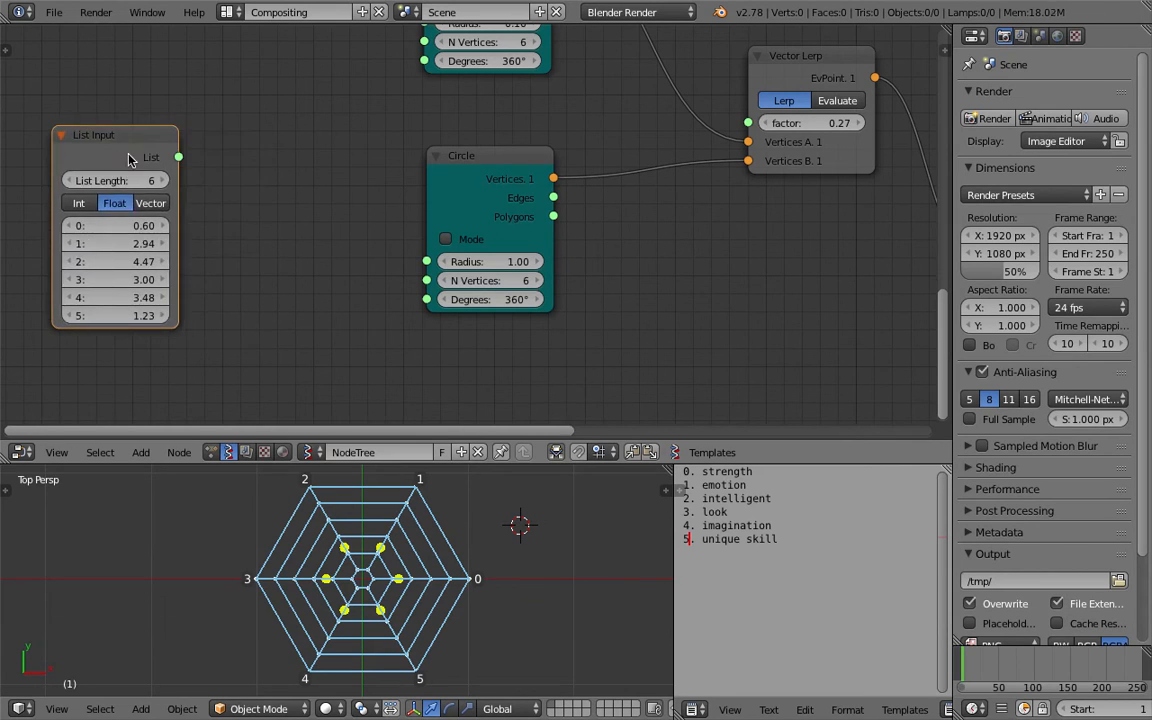
Move the lower Circle node aside and connect List Input's List output to Vector Lerp's factor.
{"action": "left_click_drag", "start_coordinate": [503, 153], "coordinate": [544, 181]}
{"action": "left_click_drag", "start_coordinate": [178, 157], "coordinate": [748, 122]}
{"action": "scroll", "coordinate": [508, 532], "scroll_direction": "down", "scroll_amount": 5}
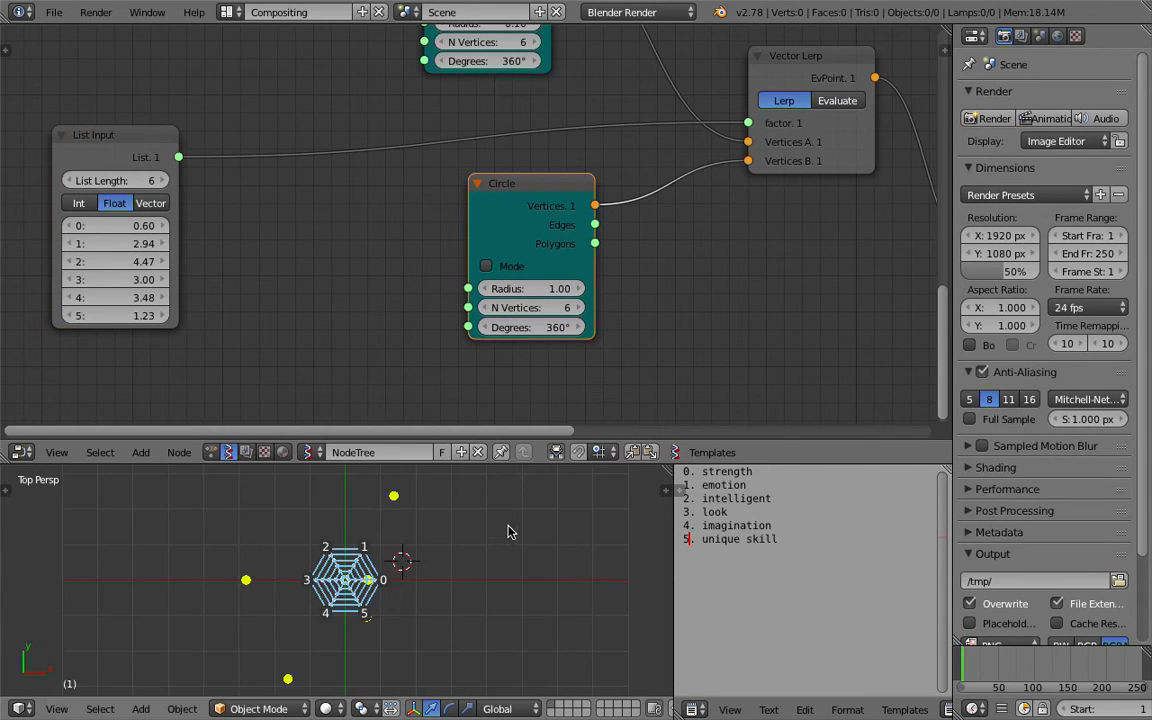
{"action": "left_click", "coordinate": [479, 535]}
{"action": "scroll", "coordinate": [371, 534], "scroll_direction": "up", "scroll_amount": 2}
{"action": "left_click", "coordinate": [373, 533]}
{"action": "scroll", "coordinate": [303, 579], "scroll_direction": "down", "scroll_amount": 3}
{"action": "scroll", "coordinate": [363, 536], "scroll_direction": "up", "scroll_amount": 2}
Insert a Map Range node into the link between List Input and Vector Lerp's factor.
{"action": "middle_click_drag", "start_coordinate": [361, 235], "coordinate": [396, 268]}
{"action": "key", "text": "shift+a"}
{"action": "left_click", "coordinate": [334, 241]}
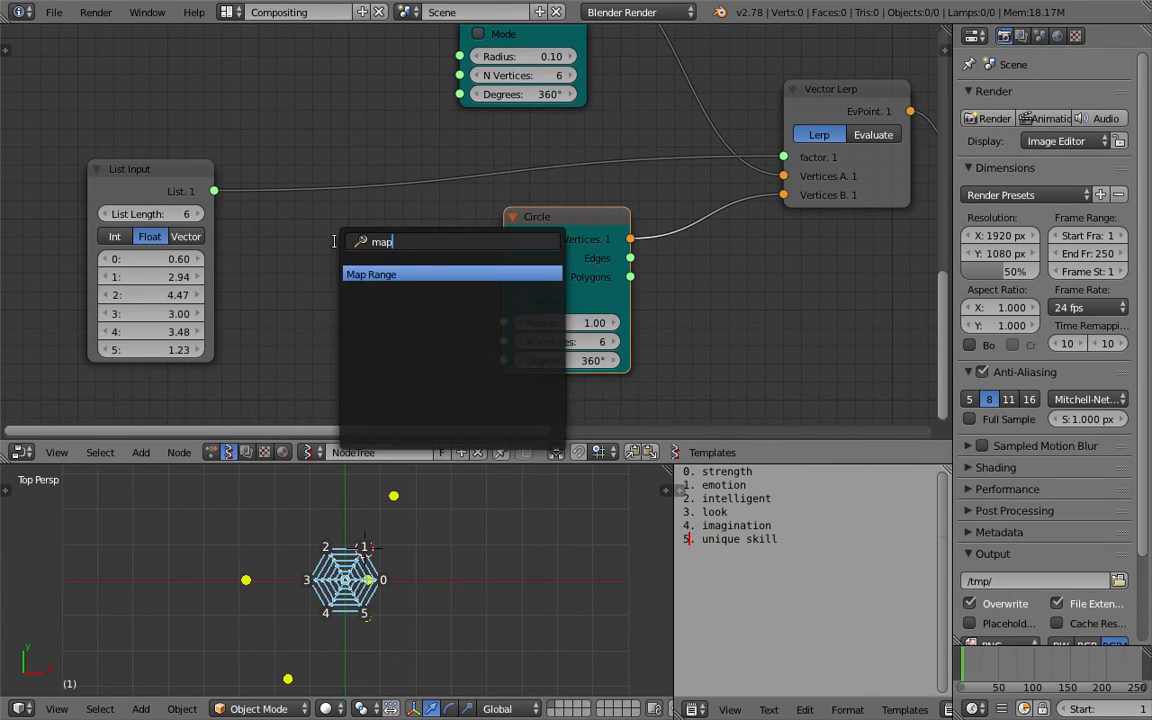
{"action": "type", "text": "map"}
{"action": "key", "text": "Return"}
{"action": "left_click", "coordinate": [322, 164]}
Set Map Range's Old Max to 5.00 and New Max to 1.00, and save the blend file.
{"action": "left_click", "coordinate": [391, 258]}
{"action": "type", "text": "5"}
{"action": "key", "text": "Return"}
{"action": "left_click", "coordinate": [412, 302]}
{"action": "type", "text": "1"}
{"action": "key", "text": "Return"}
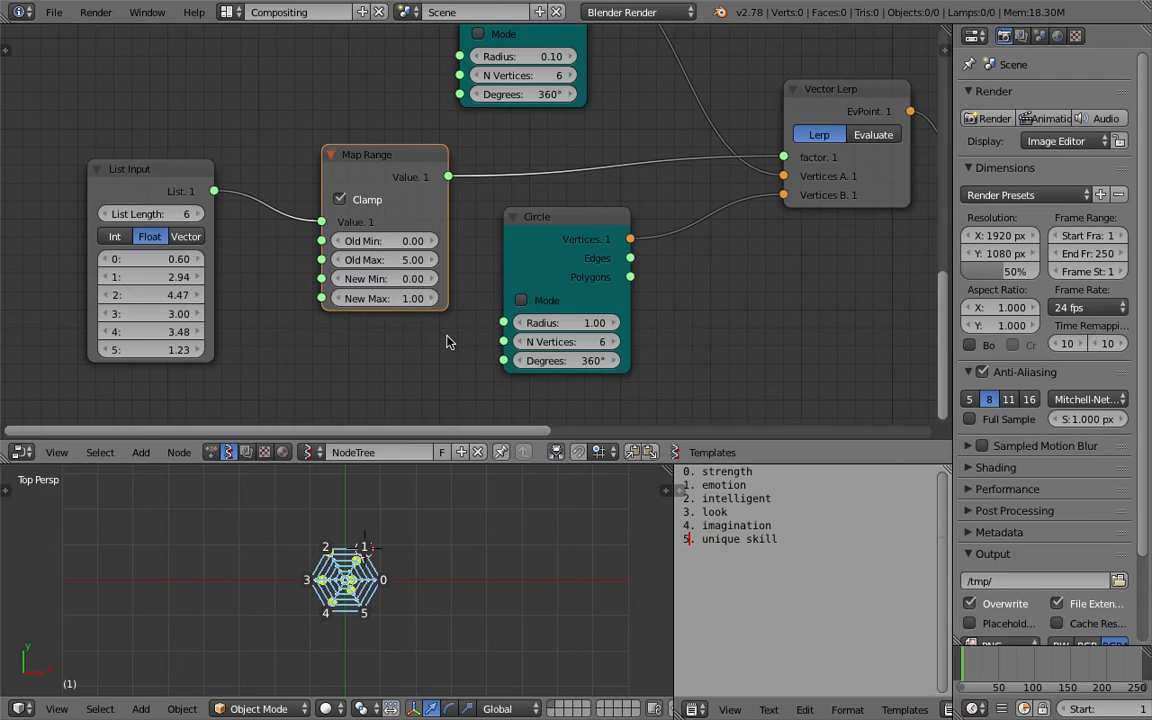
{"action": "scroll", "coordinate": [436, 352], "scroll_direction": "up", "scroll_amount": 1}
{"action": "scroll", "coordinate": [376, 558], "scroll_direction": "up", "scroll_amount": 6}
{"action": "key", "text": "ctrl+s"}
{"action": "left_click", "coordinate": [374, 557]}
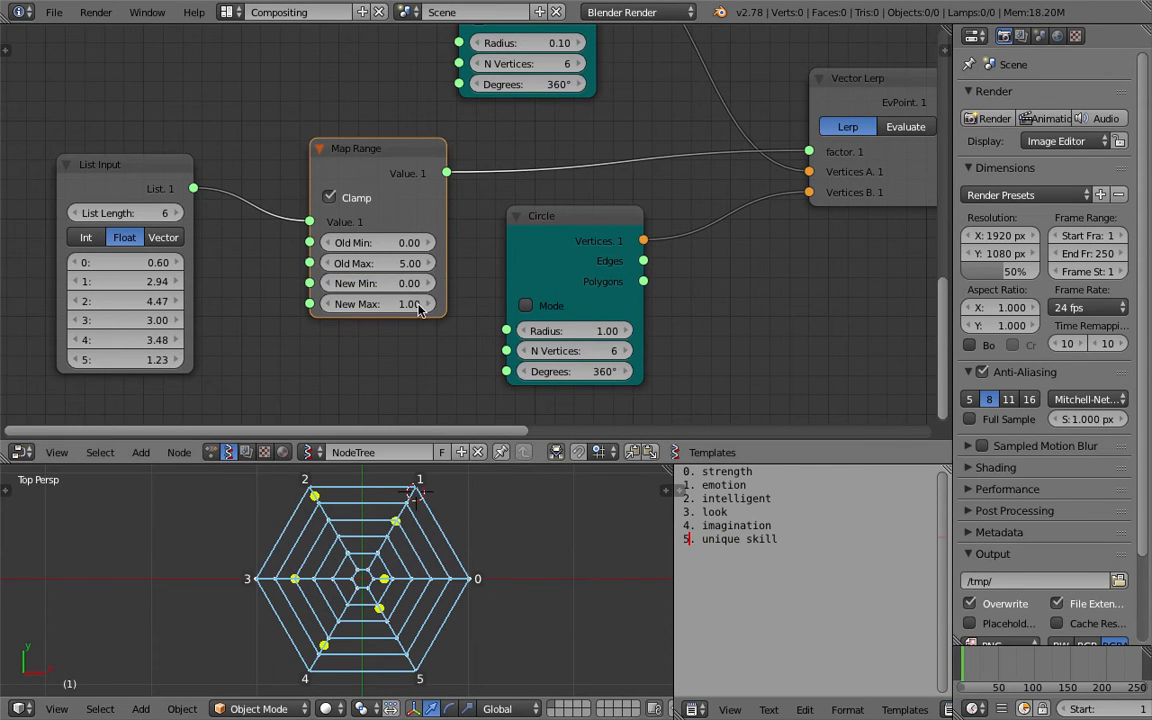
Move the Map Range node closer to List Input and save over the blend file.
{"action": "left_click", "coordinate": [358, 203]}
{"action": "key", "text": "ctrl+s"}
{"action": "left_click", "coordinate": [360, 201]}
{"action": "left_click_drag", "start_coordinate": [372, 150], "coordinate": [342, 148]}
{"action": "middle_click_drag", "start_coordinate": [465, 194], "coordinate": [434, 201]}
{"action": "key", "text": "ctrl+s"}
{"action": "left_click", "coordinate": [433, 201]}
{"action": "middle_click_drag", "start_coordinate": [350, 212], "coordinate": [392, 188]}
{"action": "key", "text": "ctrl+s"}
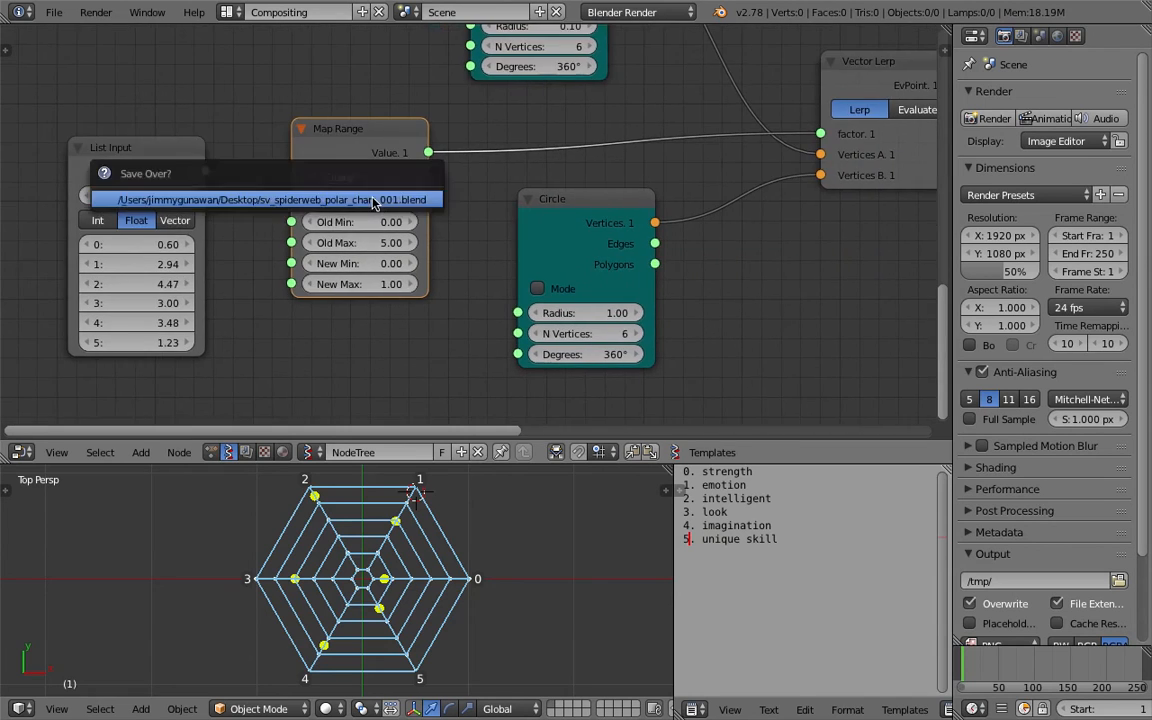
{"action": "left_click", "coordinate": [371, 201]}
Reposition the Vector Lerp and Viewer Draw nodes higher in the node tree and save the file.
{"action": "scroll", "coordinate": [560, 201], "scroll_direction": "down", "scroll_amount": 4}
{"action": "middle_click_drag", "start_coordinate": [586, 185], "coordinate": [451, 234]}
{"action": "left_click_drag", "start_coordinate": [586, 187], "coordinate": [590, 176]}
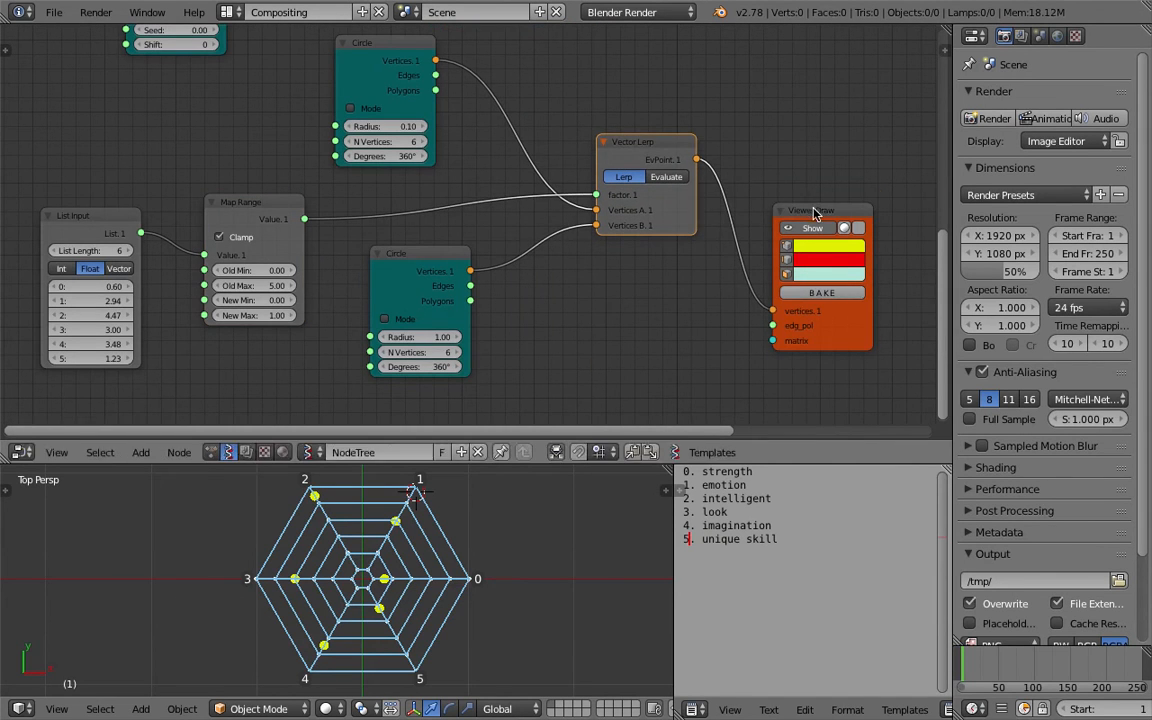
{"action": "left_click_drag", "start_coordinate": [818, 212], "coordinate": [826, 137]}
{"action": "key", "text": "ctrl+s"}
{"action": "left_click", "coordinate": [826, 133]}
{"action": "middle_click_drag", "start_coordinate": [631, 228], "coordinate": [596, 290]}
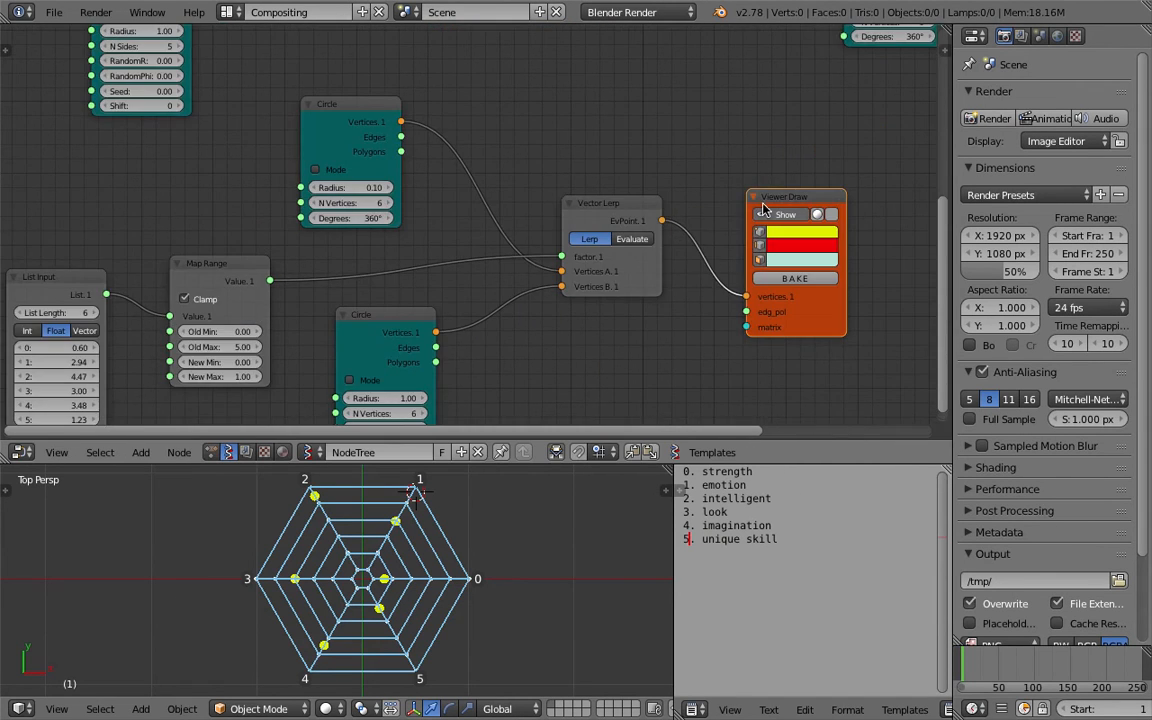
Move the Viewer Draw node down and place a duplicate of it above.
{"action": "left_click_drag", "start_coordinate": [795, 197], "coordinate": [800, 284]}
{"action": "key", "text": "shift+d"}
{"action": "left_click", "coordinate": [773, 93]}
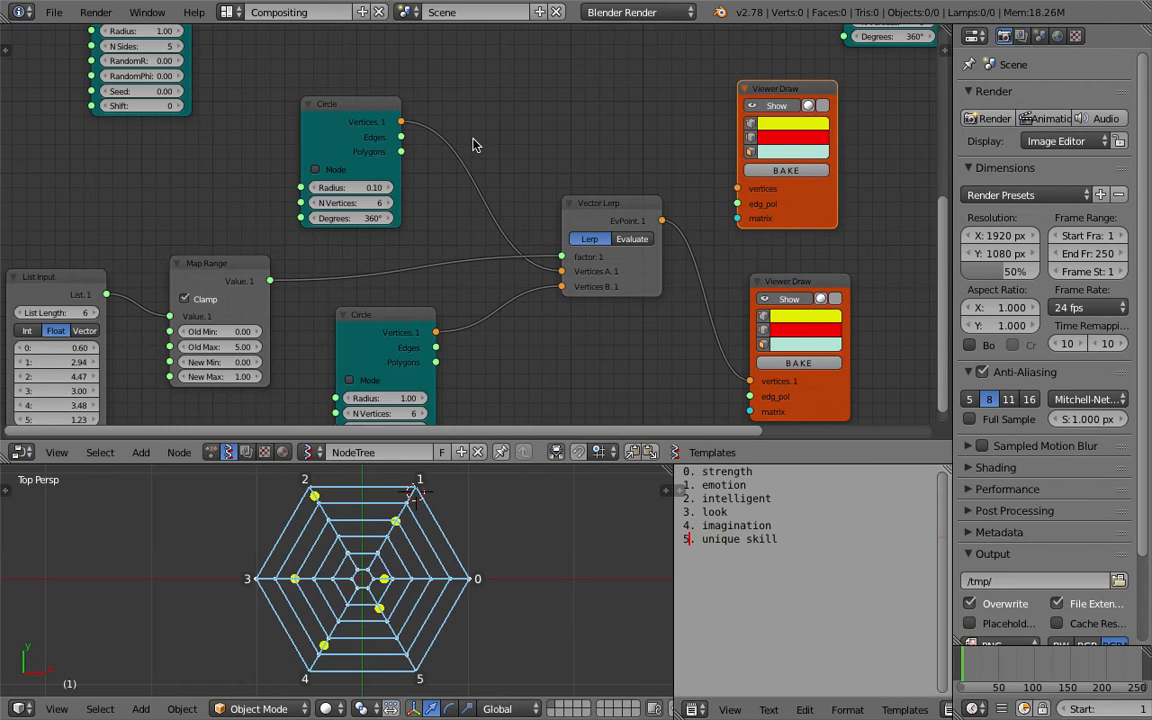
Connect Vector Lerp's EvPoint to the upper Viewer Draw's vertices and the upper Circle's Polygons to its edg_pol input.
{"action": "mouse_move", "coordinate": [403, 122]}
{"action": "left_mouse_down"}
{"action": "mouse_move", "coordinate": [625, 134]}
{"action": "mouse_move", "coordinate": [642, 168]}
{"action": "left_mouse_up"}
{"action": "left_click_drag", "start_coordinate": [663, 219], "coordinate": [738, 188]}
{"action": "mouse_move", "coordinate": [737, 204]}
{"action": "left_mouse_down"}
{"action": "mouse_move", "coordinate": [600, 206]}
{"action": "mouse_move", "coordinate": [401, 152]}
{"action": "left_mouse_up"}
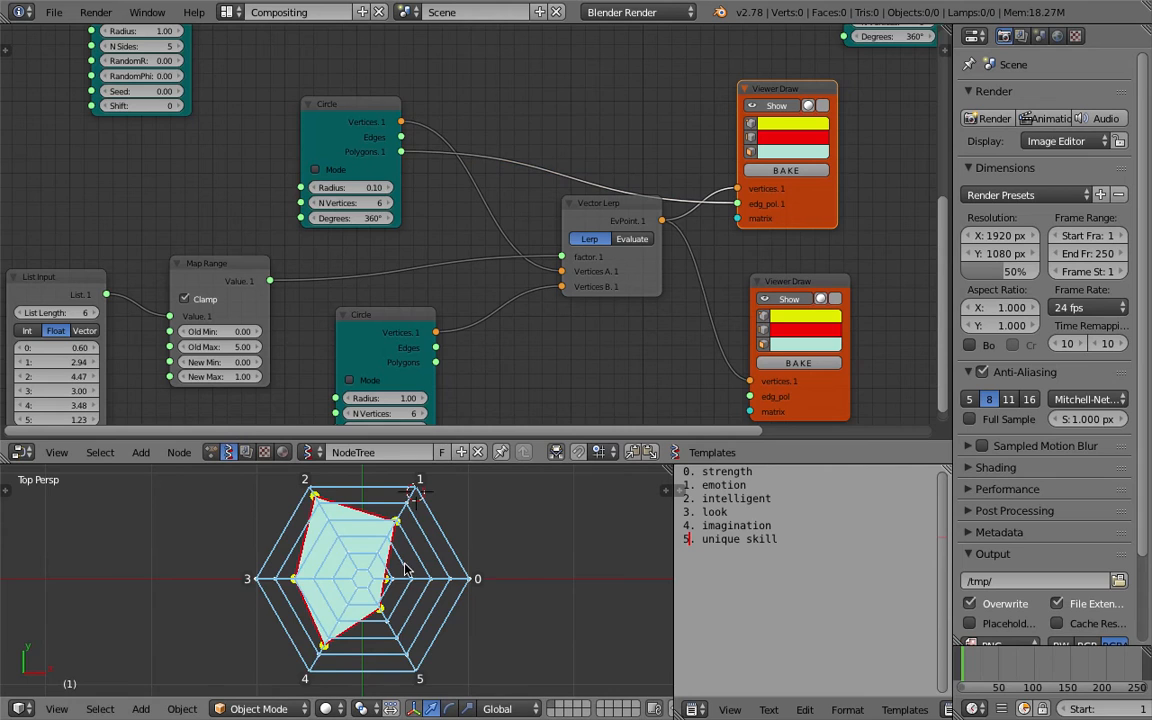
{"action": "scroll", "coordinate": [403, 578], "scroll_direction": "up", "scroll_amount": 2}
{"action": "scroll", "coordinate": [496, 570], "scroll_direction": "down", "scroll_amount": 1}
Change the upper Viewer Draw node's vertex colour to red.
{"action": "middle_click_drag", "start_coordinate": [548, 317], "coordinate": [549, 294]}
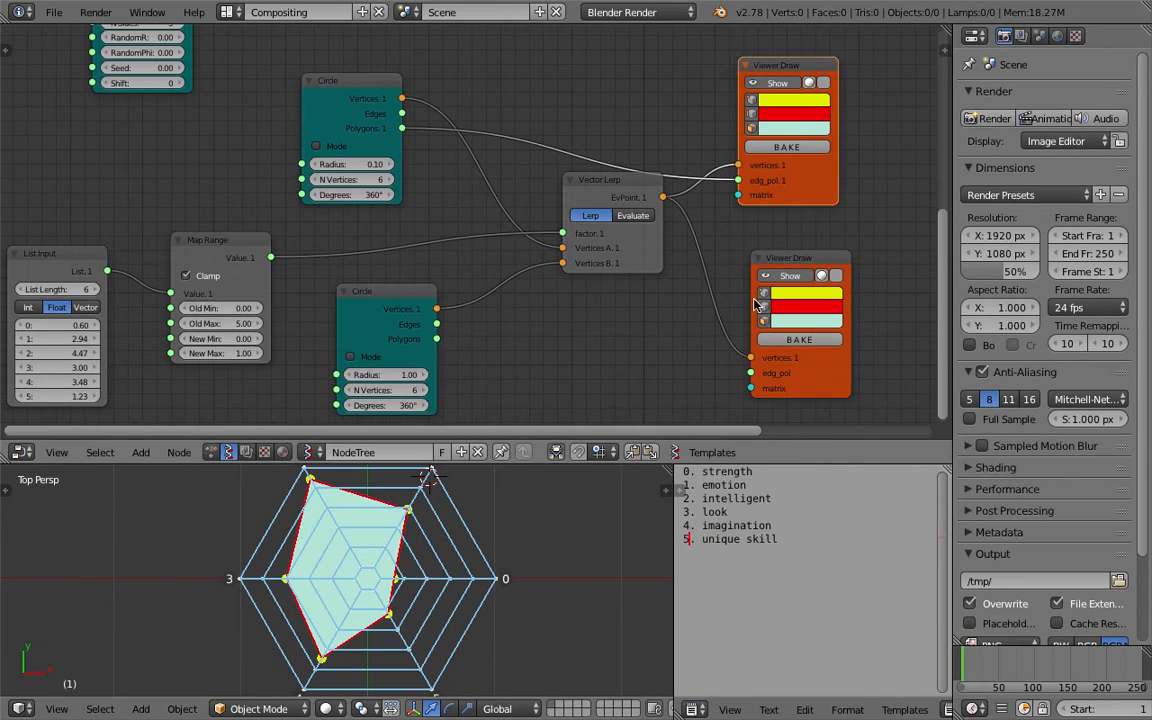
{"action": "left_click", "coordinate": [784, 103]}
{"action": "mouse_move", "coordinate": [804, 157]}
{"action": "left_mouse_down"}
{"action": "mouse_move", "coordinate": [813, 144]}
{"action": "mouse_move", "coordinate": [866, 139]}
{"action": "mouse_move", "coordinate": [869, 151]}
{"action": "mouse_move", "coordinate": [832, 189]}
{"action": "left_mouse_up"}
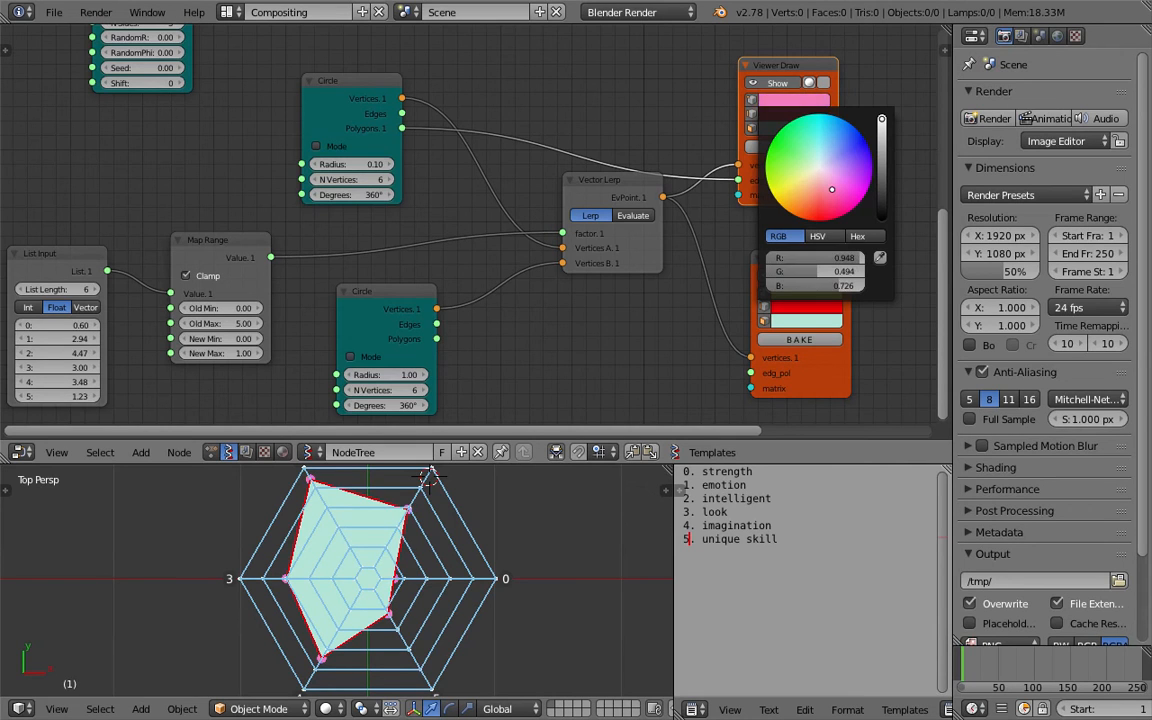
Set the web's Vector in node Z value to -0.150 and return the 3D view to the top view.
{"action": "middle_click_drag", "start_coordinate": [380, 520], "coordinate": [447, 568]}
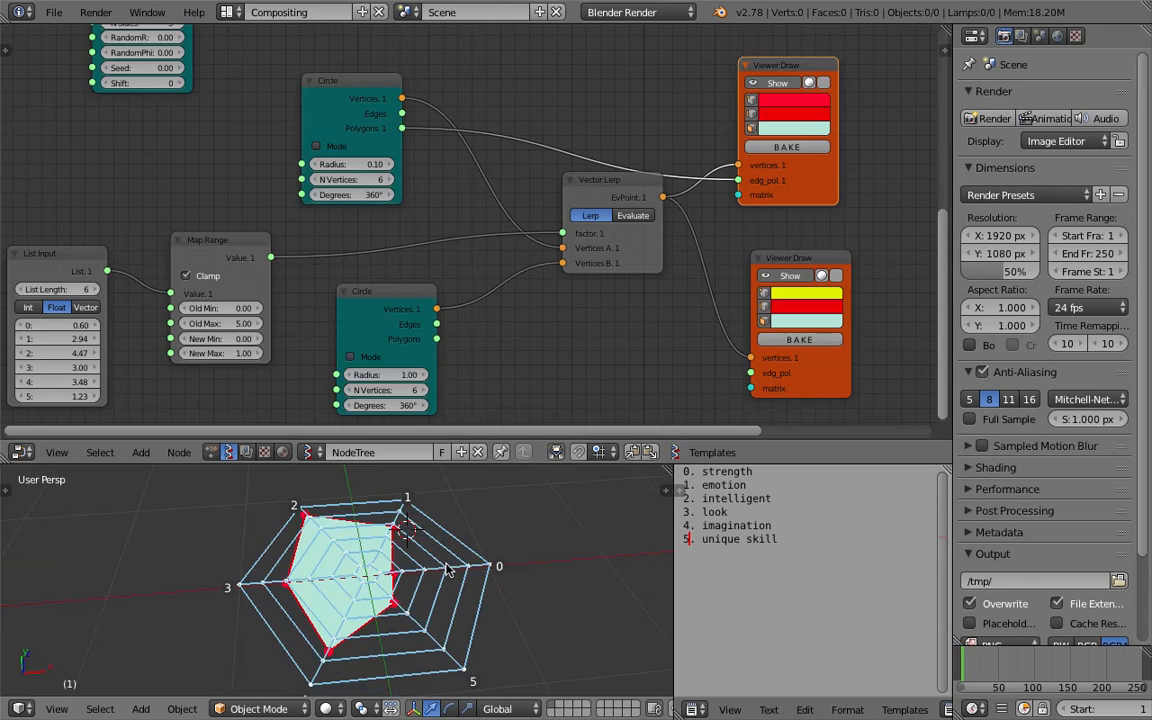
{"action": "scroll", "coordinate": [515, 170], "scroll_direction": "down", "scroll_amount": 2}
{"action": "middle_click_drag", "start_coordinate": [527, 98], "coordinate": [982, 275]}
{"action": "scroll", "coordinate": [409, 255], "scroll_direction": "up", "scroll_amount": 4}
{"action": "left_click_drag", "start_coordinate": [478, 380], "coordinate": [442, 380]}
{"action": "left_click", "coordinate": [60, 708]}
{"action": "left_click", "coordinate": [90, 566]}
Set the Cylinder node's subdivisions to 6 and save the file.
{"action": "left_click_drag", "start_coordinate": [425, 247], "coordinate": [438, 247]}
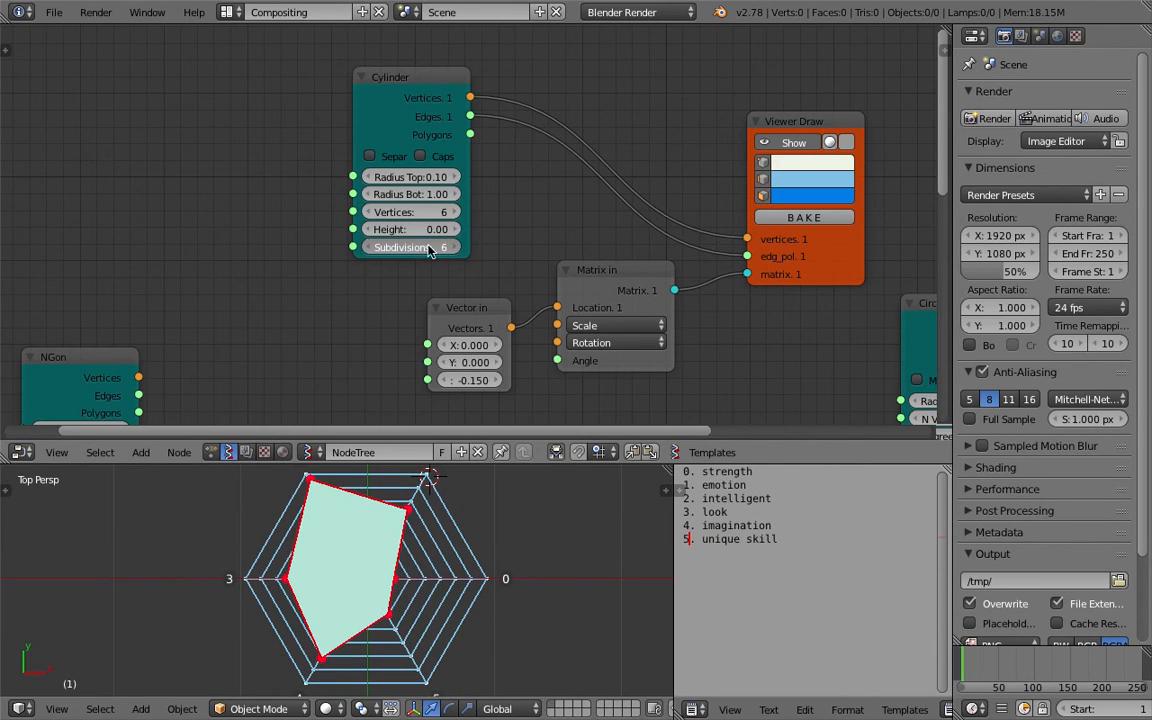
{"action": "key", "text": "ctrl+s"}
{"action": "left_click", "coordinate": [449, 535]}
Space the List Input and Map Range nodes farther apart and save over the blend file.
{"action": "middle_click_drag", "start_coordinate": [414, 388], "coordinate": [433, 181]}
{"action": "middle_click_drag", "start_coordinate": [367, 312], "coordinate": [363, 150]}
{"action": "middle_click_drag", "start_coordinate": [311, 257], "coordinate": [564, 59]}
{"action": "left_click_drag", "start_coordinate": [240, 158], "coordinate": [69, 145]}
{"action": "key", "text": "ctrl+s"}
{"action": "left_click", "coordinate": [211, 153]}
{"action": "left_click_drag", "start_coordinate": [428, 135], "coordinate": [429, 163]}
{"action": "left_click_drag", "start_coordinate": [88, 153], "coordinate": [112, 155]}
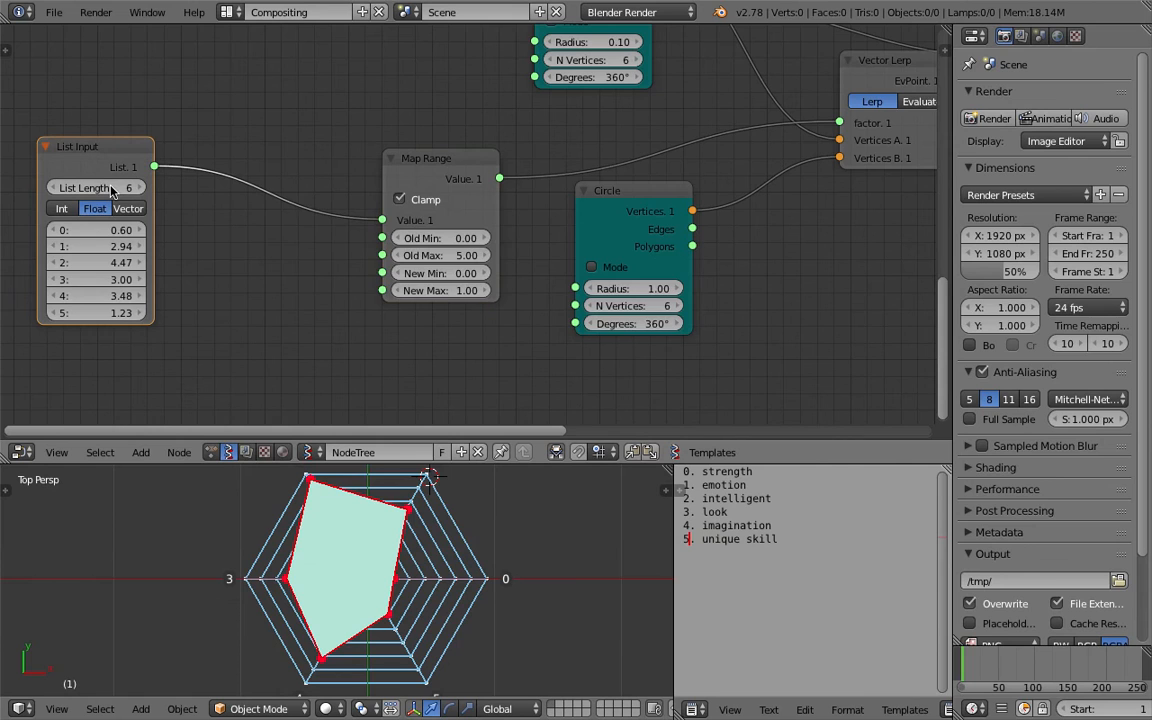
{"action": "middle_click_drag", "start_coordinate": [118, 256], "coordinate": [150, 237]}
{"action": "key", "text": "ctrl+s"}
{"action": "left_click", "coordinate": [150, 236]}
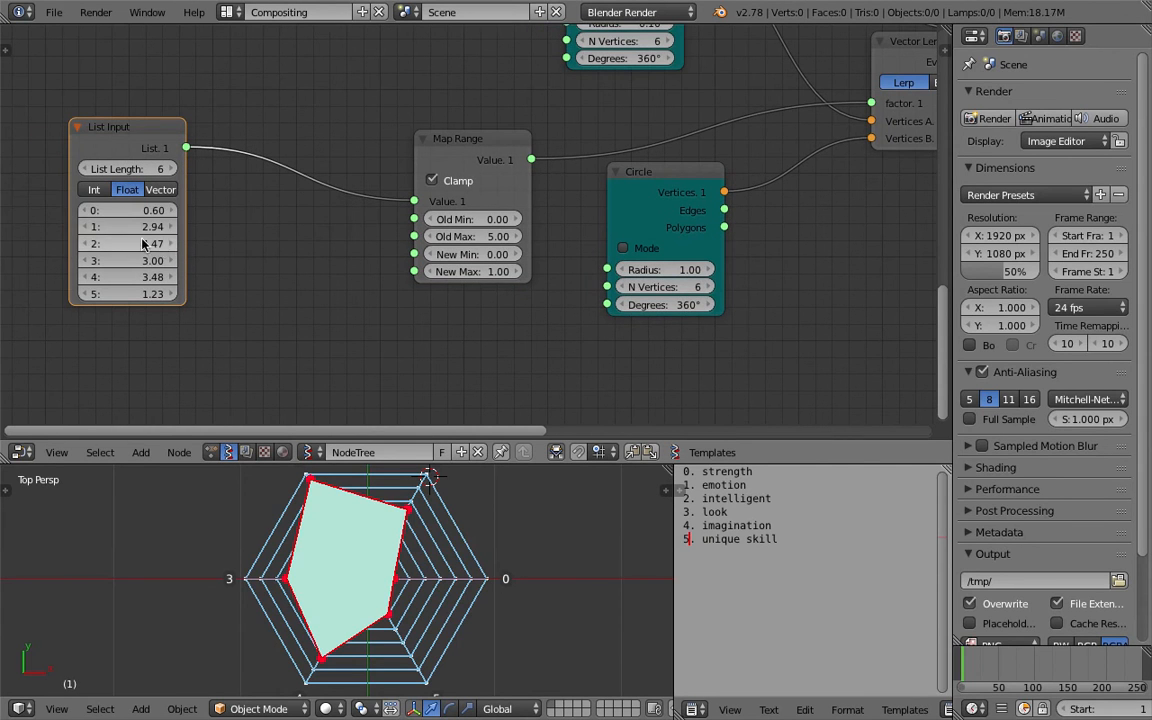
Add a Random Num Gen node between List Input and Map Range, slightly below them, and save the file.
{"action": "middle_click_drag", "start_coordinate": [240, 297], "coordinate": [252, 285]}
{"action": "key", "text": "space"}
{"action": "type", "text": "random n"}
{"action": "key", "text": "Return"}
{"action": "left_click", "coordinate": [250, 283]}
{"action": "key", "text": "ctrl+s"}
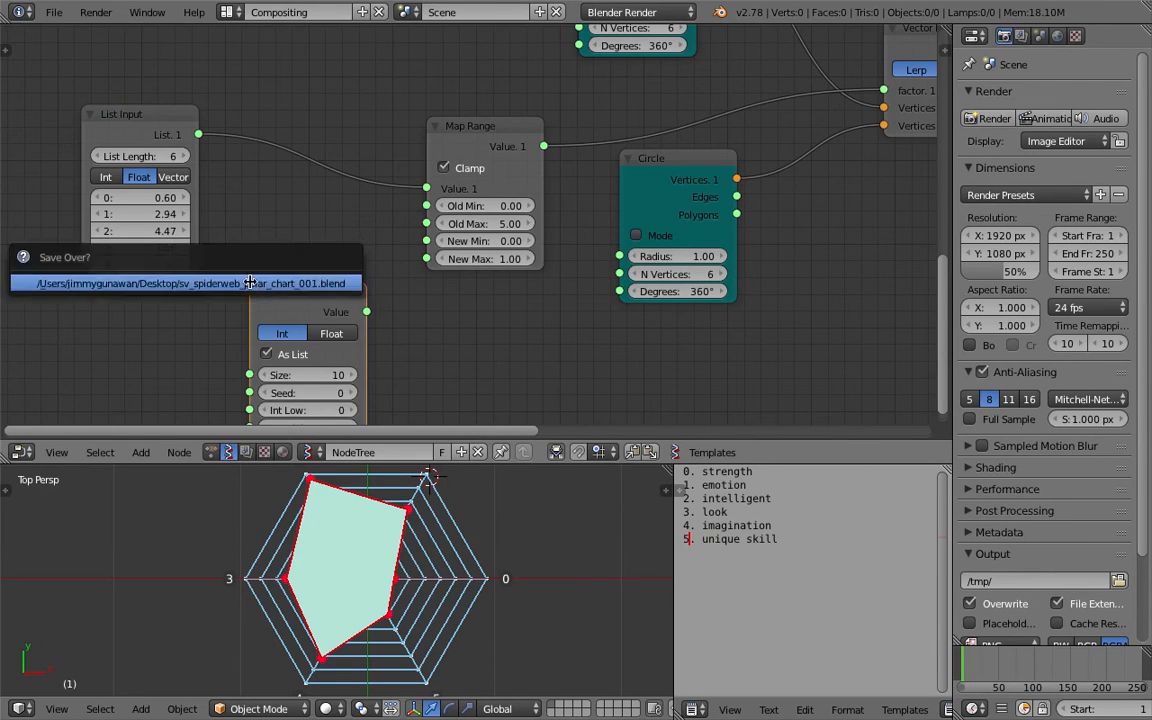
{"action": "left_click", "coordinate": [250, 284]}
{"action": "left_click_drag", "start_coordinate": [272, 290], "coordinate": [258, 241]}
Set the Random Num Gen node's size to 6 and its number type to Float.
{"action": "left_click_drag", "start_coordinate": [352, 262], "coordinate": [384, 216]}
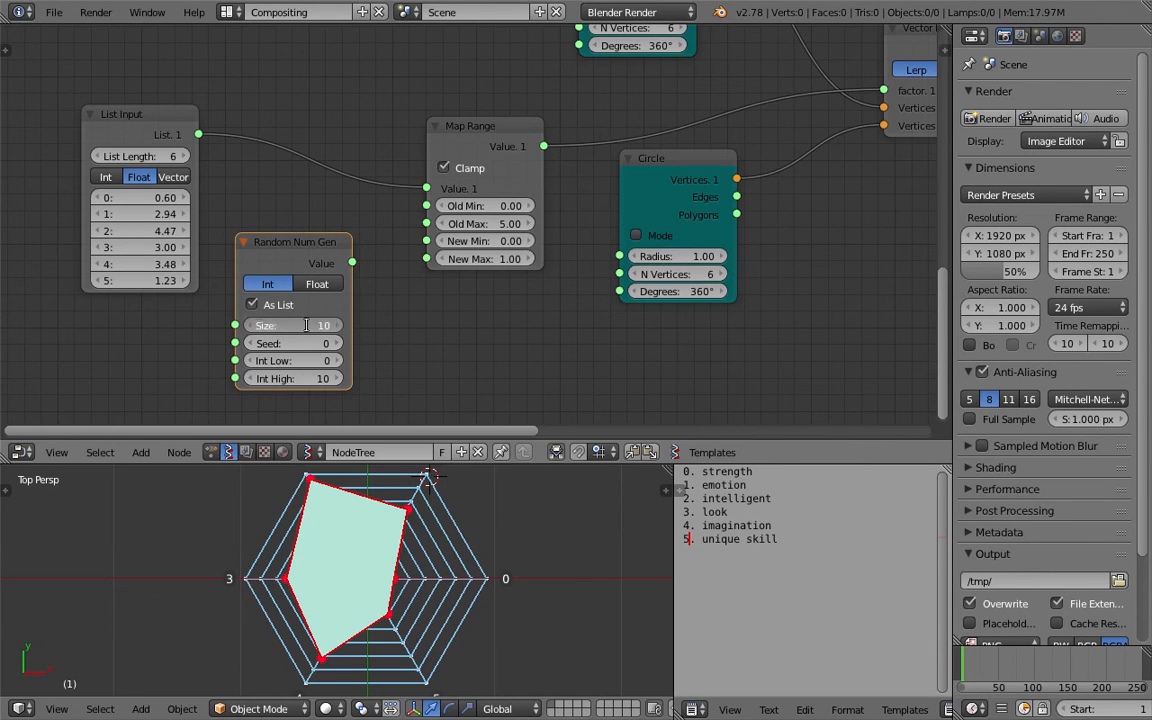
{"action": "type", "text": "6"}
{"action": "key", "text": "Return"}
{"action": "left_click", "coordinate": [318, 285]}
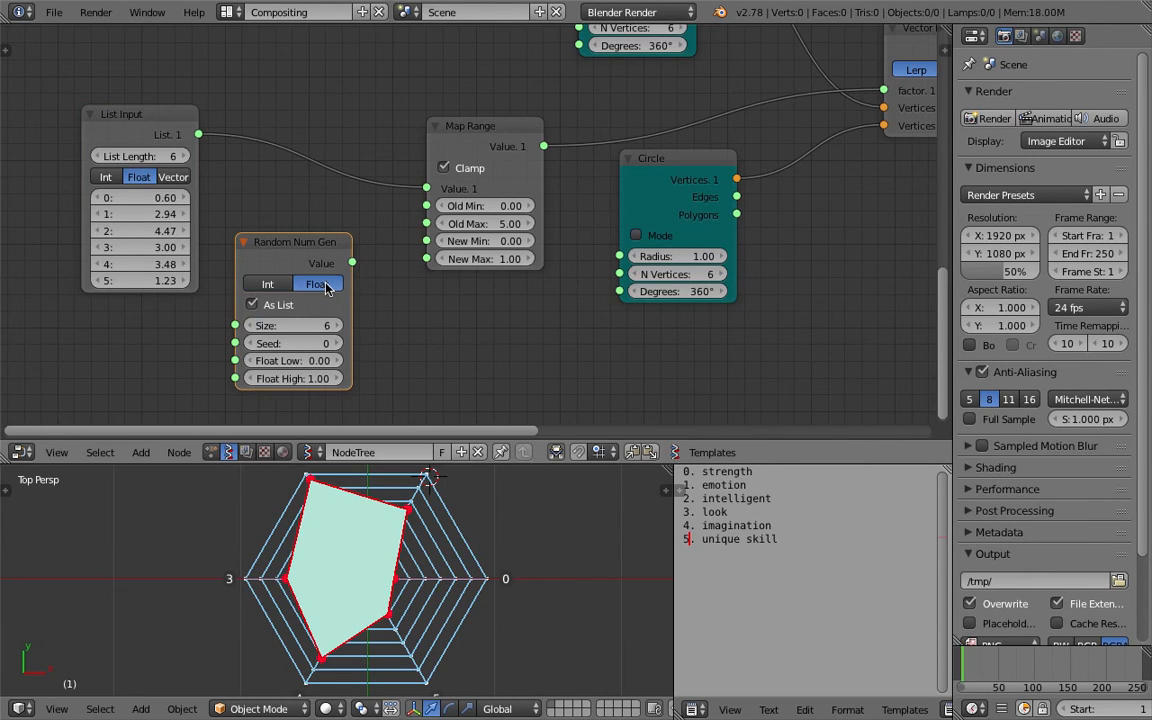
Set the Random Num Gen node's Float High to 5.00.
{"action": "left_click_drag", "start_coordinate": [310, 361], "coordinate": [270, 361]}
{"action": "left_click", "coordinate": [303, 380]}
{"action": "key", "text": "Return"}
Feed the random value into Map Range in place of the list, move Random Num Gen up beside it, and set its seed to 41.
{"action": "left_click_drag", "start_coordinate": [352, 262], "coordinate": [426, 188]}
{"action": "left_click_drag", "start_coordinate": [330, 244], "coordinate": [342, 181]}
{"action": "mouse_move", "coordinate": [318, 277]}
{"action": "left_mouse_down"}
{"action": "mouse_move", "coordinate": [362, 277]}
{"action": "mouse_move", "coordinate": [328, 280]}
{"action": "left_mouse_up"}
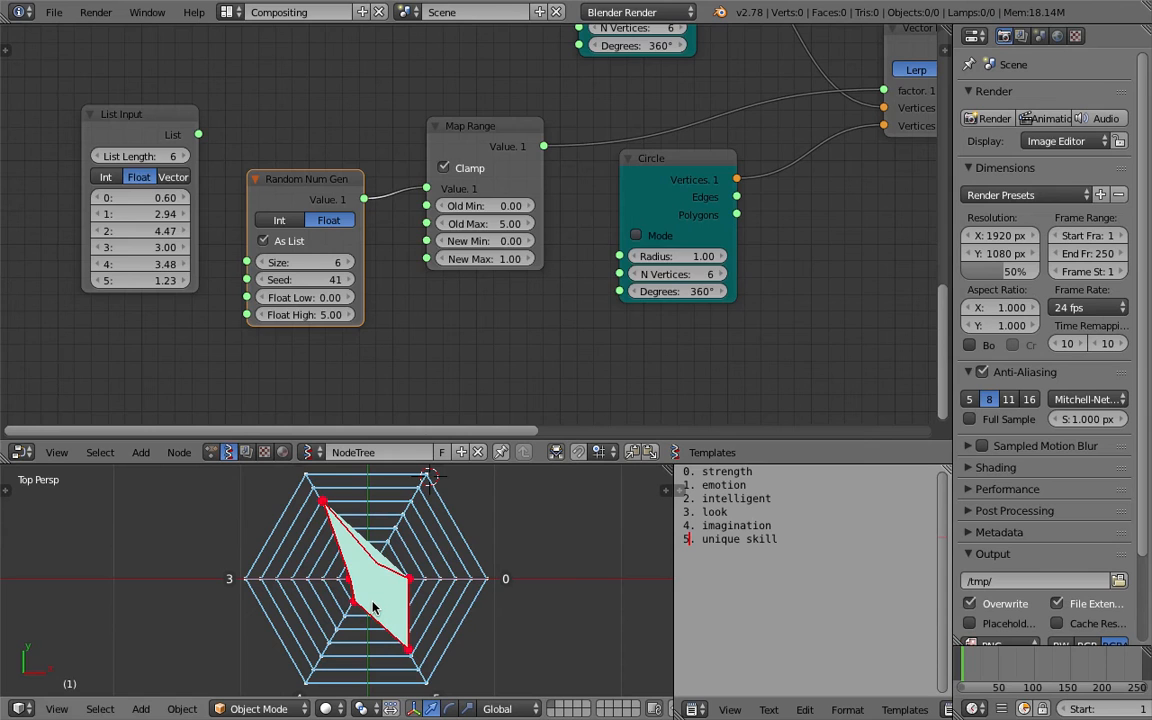
Turn on ngons tessellation for the Viewer Draw node that draws the attribute polygon.
{"action": "middle_click_drag", "start_coordinate": [784, 139], "coordinate": [525, 248]}
{"action": "middle_click_drag", "start_coordinate": [879, 194], "coordinate": [545, 242]}
{"action": "left_click_drag", "start_coordinate": [557, 57], "coordinate": [598, 43]}
{"action": "left_click", "coordinate": [941, 57]}
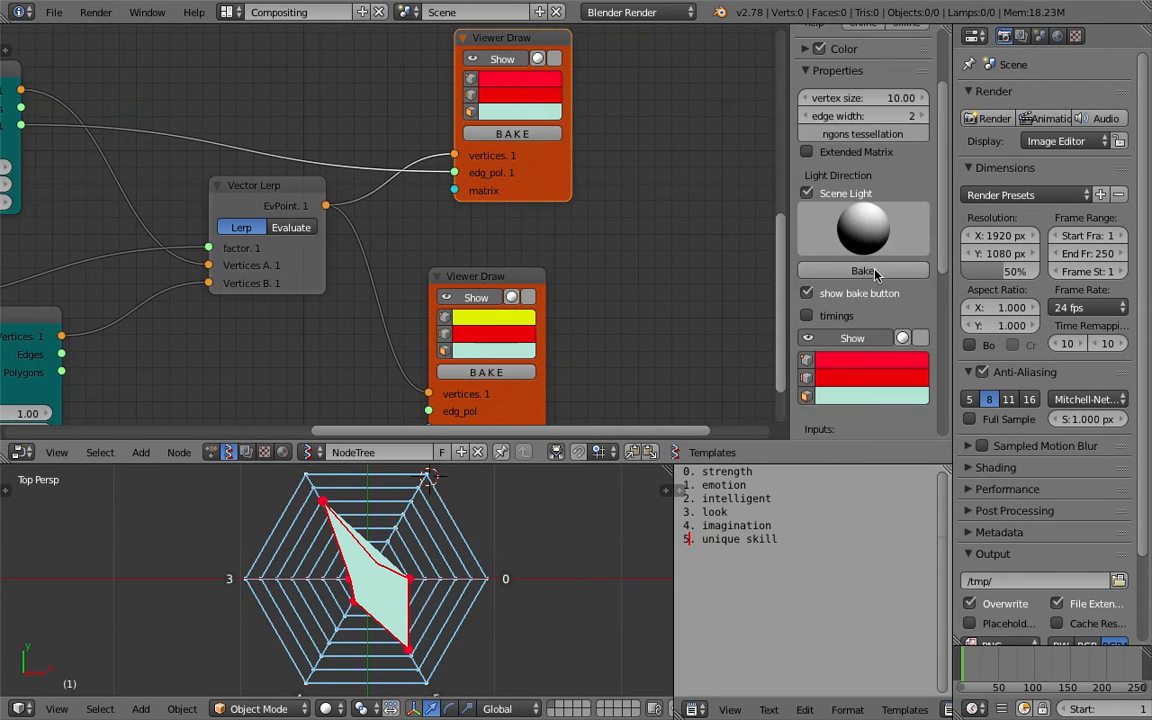
{"action": "left_click_drag", "start_coordinate": [790, 133], "coordinate": [1014, 154]}
Change the polygon Viewer Draw node's edge color to orange and switch its shading mode.
{"action": "left_click", "coordinate": [610, 98]}
{"action": "left_click", "coordinate": [627, 179]}
{"action": "mouse_move", "coordinate": [627, 179]}
{"action": "left_mouse_down"}
{"action": "mouse_move", "coordinate": [566, 162]}
{"action": "mouse_move", "coordinate": [567, 190]}
{"action": "mouse_move", "coordinate": [605, 231]}
{"action": "left_mouse_up"}
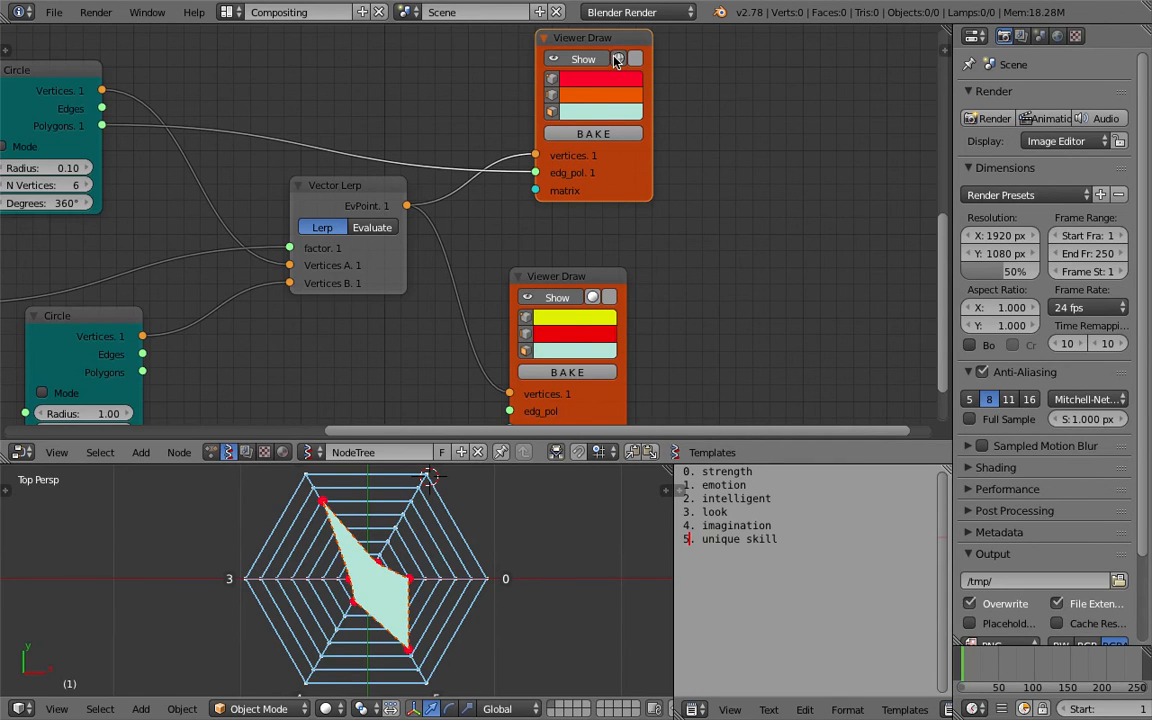
{"action": "left_click", "coordinate": [616, 60]}
{"action": "scroll", "coordinate": [393, 527], "scroll_direction": "up", "scroll_amount": 6}
{"action": "scroll", "coordinate": [394, 528], "scroll_direction": "down", "scroll_amount": 8}
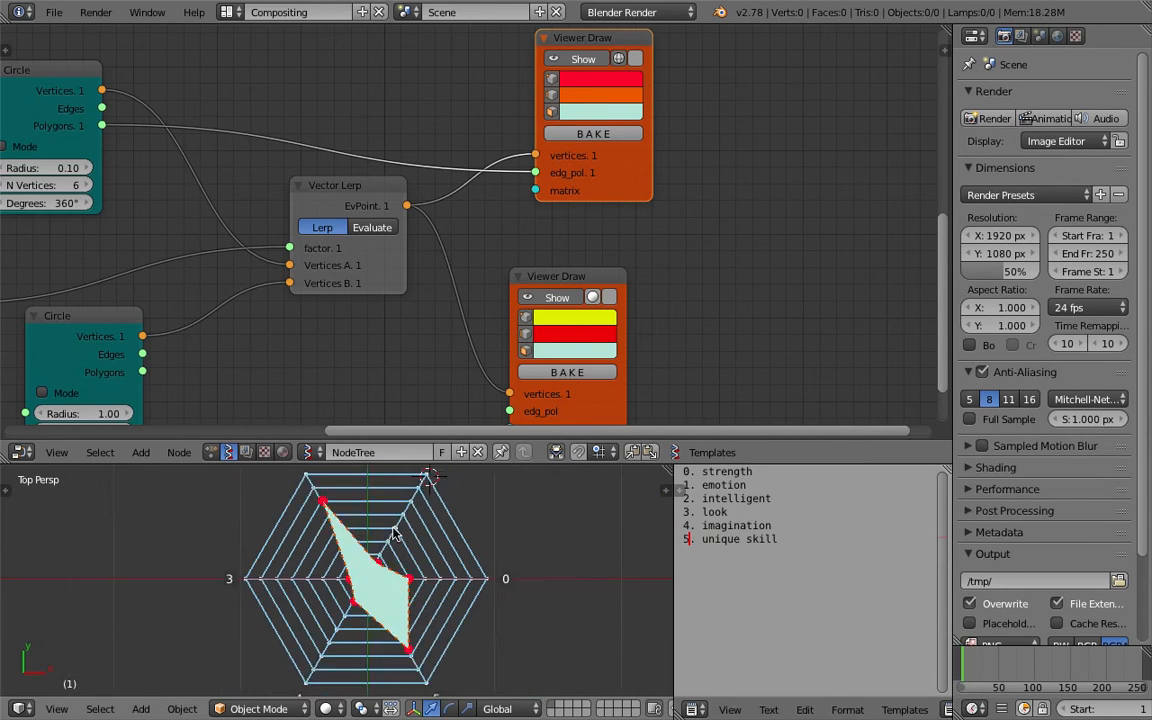
{"action": "scroll", "coordinate": [424, 520], "scroll_direction": "up", "scroll_amount": 3}
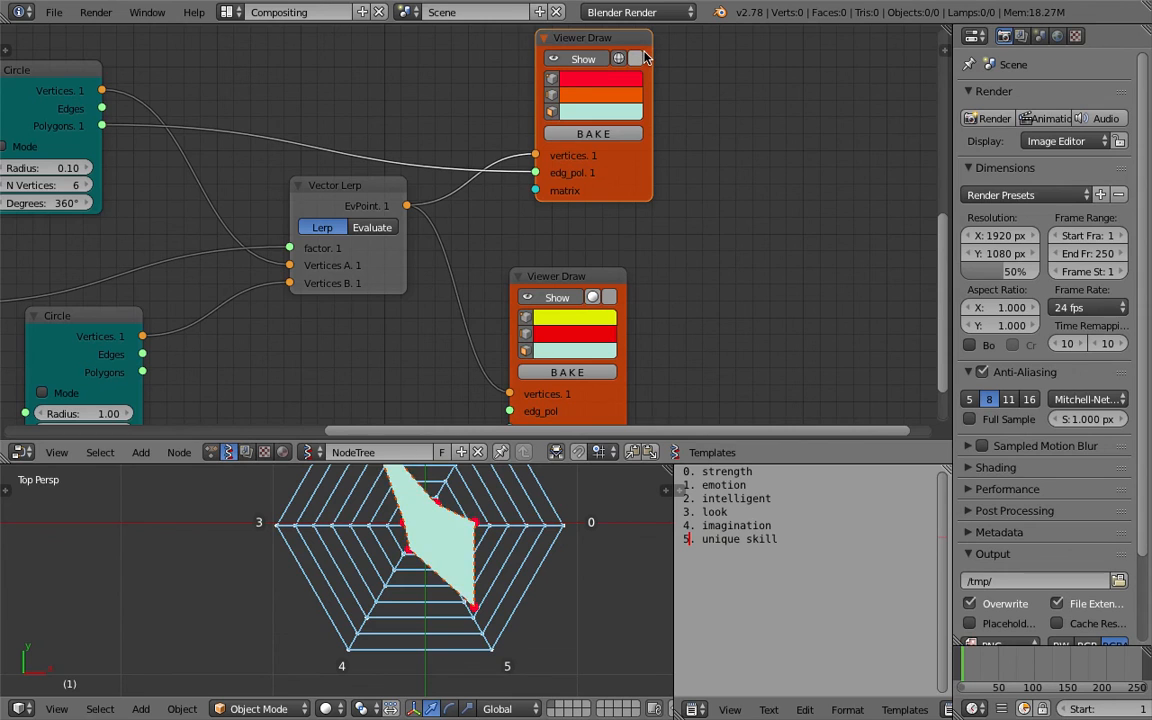
Enlarge the 3D viewport at the expense of the node editor and center the web chart in it.
{"action": "left_click_drag", "start_coordinate": [649, 464], "coordinate": [636, 288]}
{"action": "middle_click_drag", "start_coordinate": [786, 101], "coordinate": [764, 164]}
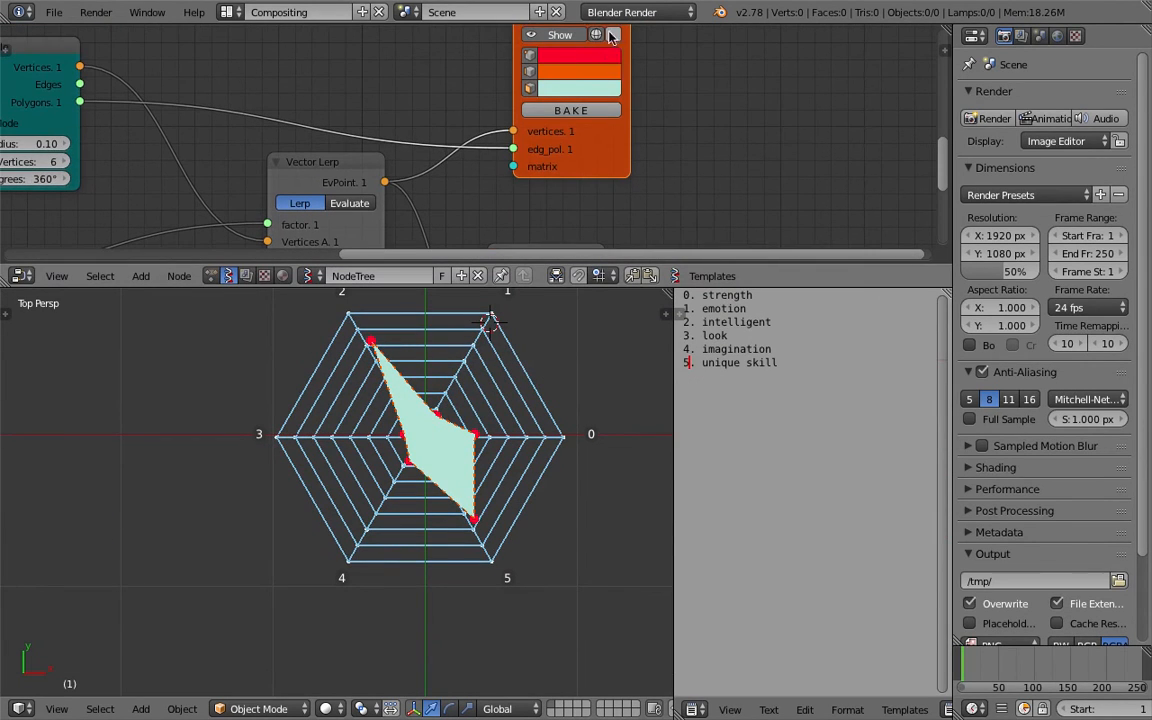
{"action": "scroll", "coordinate": [461, 536], "scroll_direction": "up", "scroll_amount": 2}
{"action": "middle_click_drag", "start_coordinate": [525, 454], "coordinate": [442, 525], "text": "shift"}
{"action": "scroll", "coordinate": [454, 540], "scroll_direction": "down", "scroll_amount": 3}
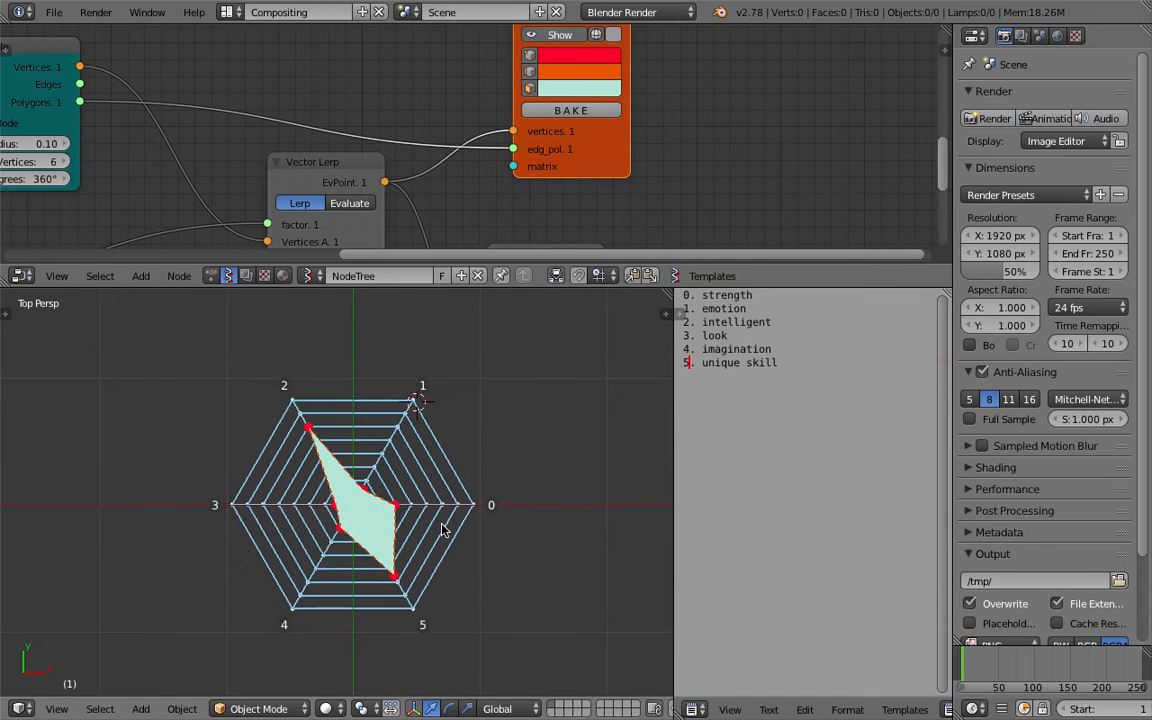
{"action": "scroll", "coordinate": [330, 406], "scroll_direction": "up", "scroll_amount": 1}
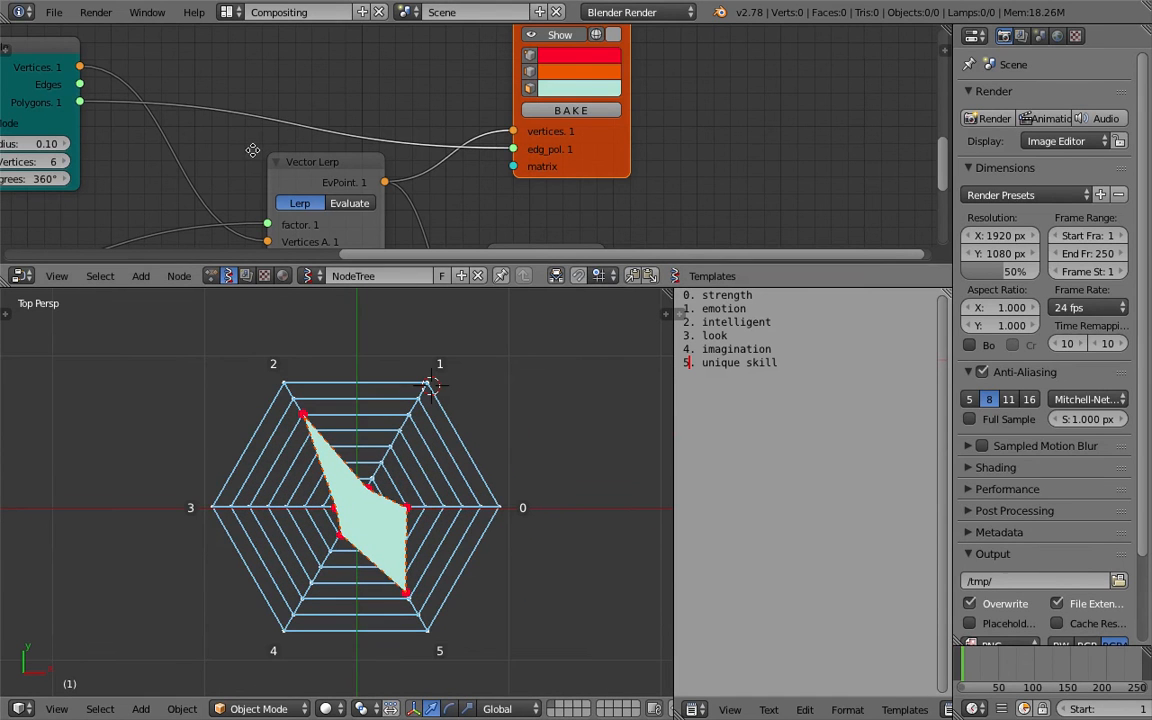
Set the Random Num Gen node's seed to 251 and save over the blend file.
{"action": "middle_click_drag", "start_coordinate": [252, 150], "coordinate": [723, 2]}
{"action": "middle_click_drag", "start_coordinate": [245, 209], "coordinate": [460, 113]}
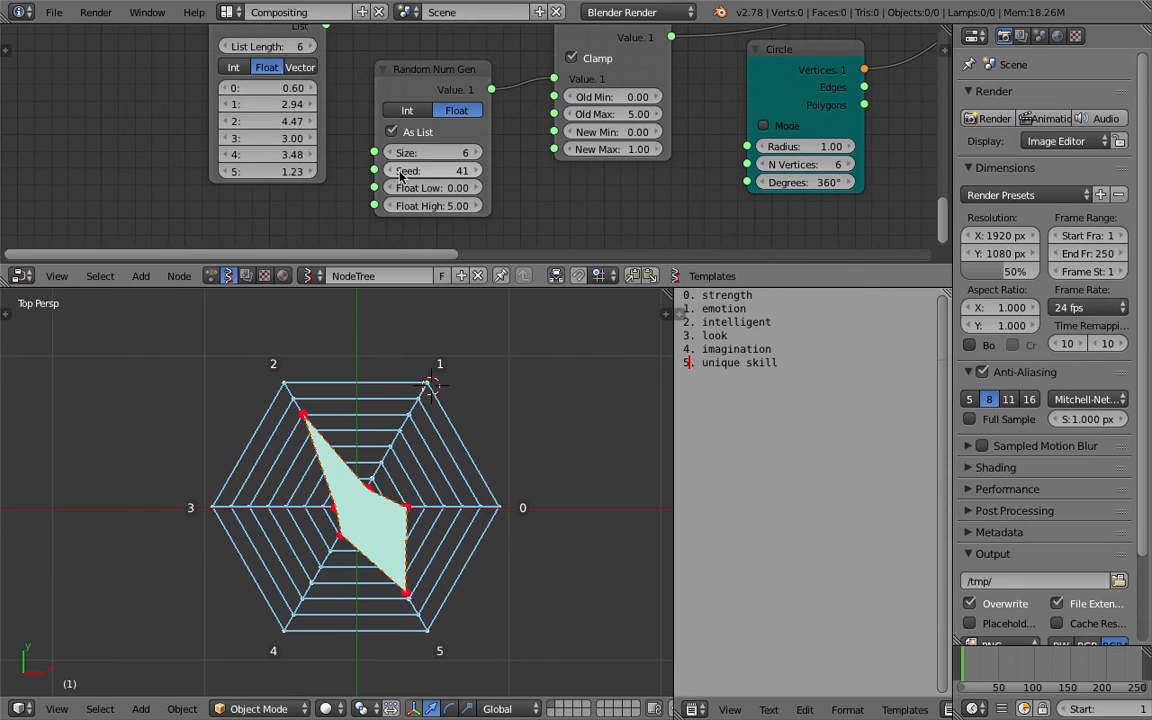
{"action": "left_click_drag", "start_coordinate": [425, 168], "coordinate": [545, 168]}
{"action": "scroll", "coordinate": [428, 465], "scroll_direction": "down", "scroll_amount": 1}
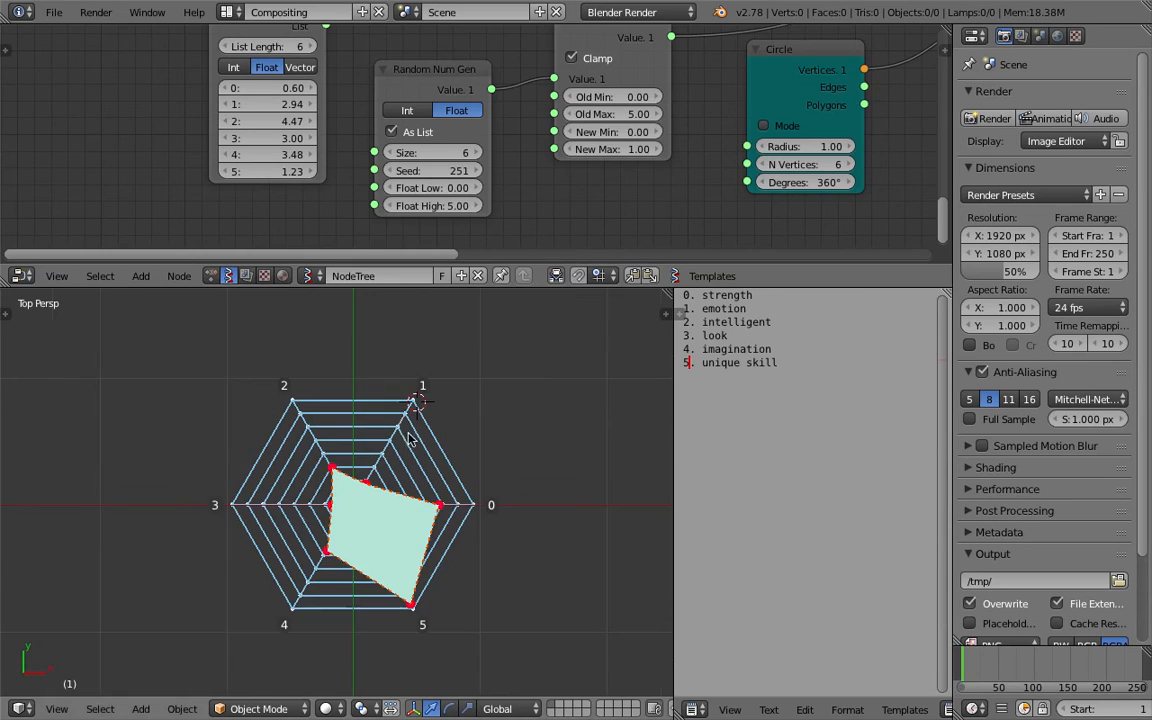
{"action": "middle_click_drag", "start_coordinate": [428, 465], "coordinate": [382, 465], "text": "shift"}
{"action": "key", "text": "ctrl+s"}
{"action": "left_click", "coordinate": [378, 463]}
{"action": "scroll", "coordinate": [358, 482], "scroll_direction": "up", "scroll_amount": 2}
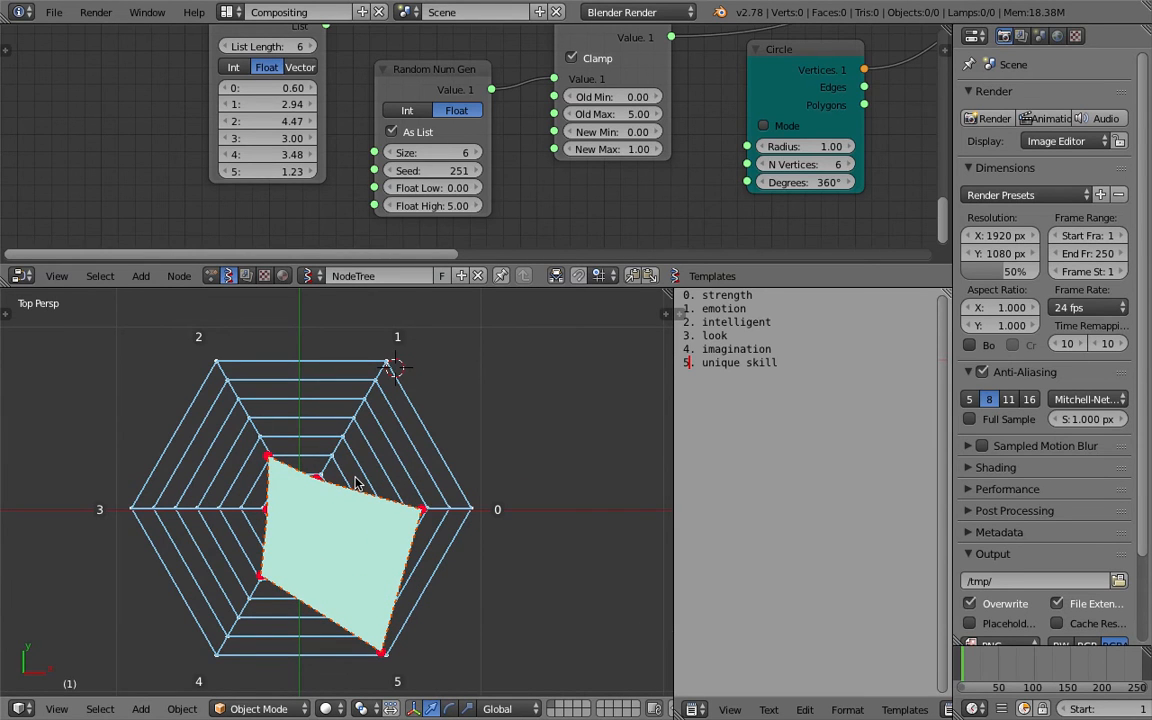
{"action": "key", "text": "ctrl+s"}
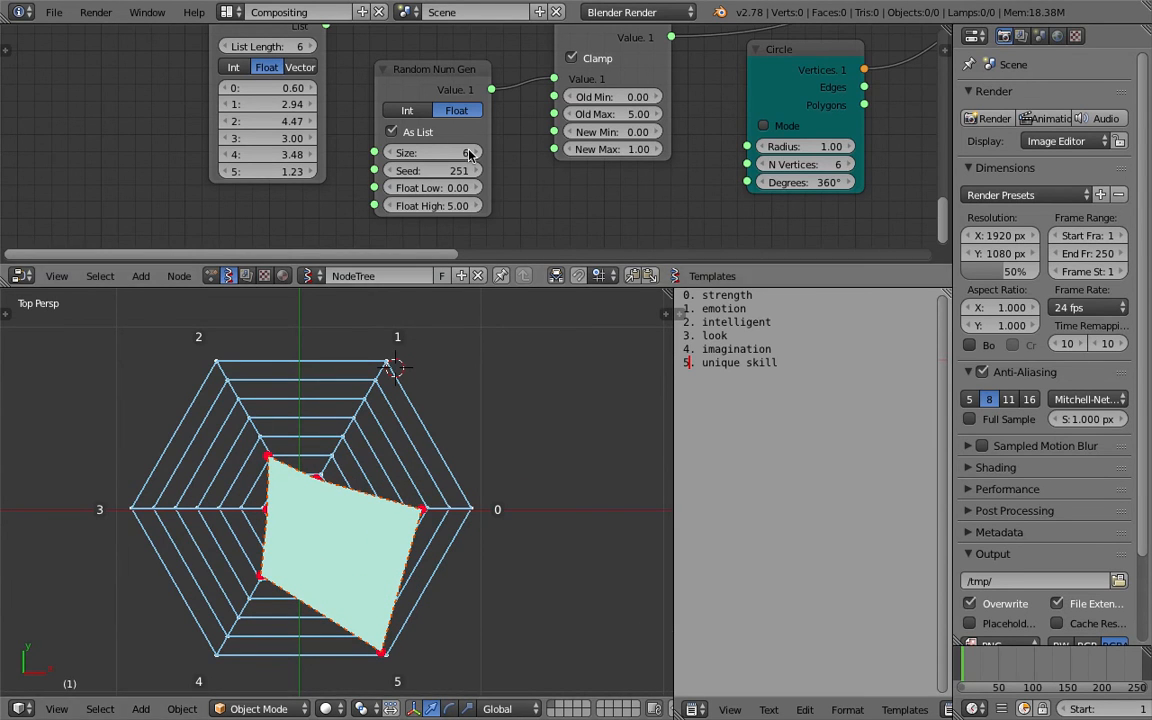
{"action": "left_click", "coordinate": [378, 481]}
Try seed 291 on the Random Num Gen node, and with the chart in top view set the seed to 350.
{"action": "left_click_drag", "start_coordinate": [430, 170], "coordinate": [471, 170]}
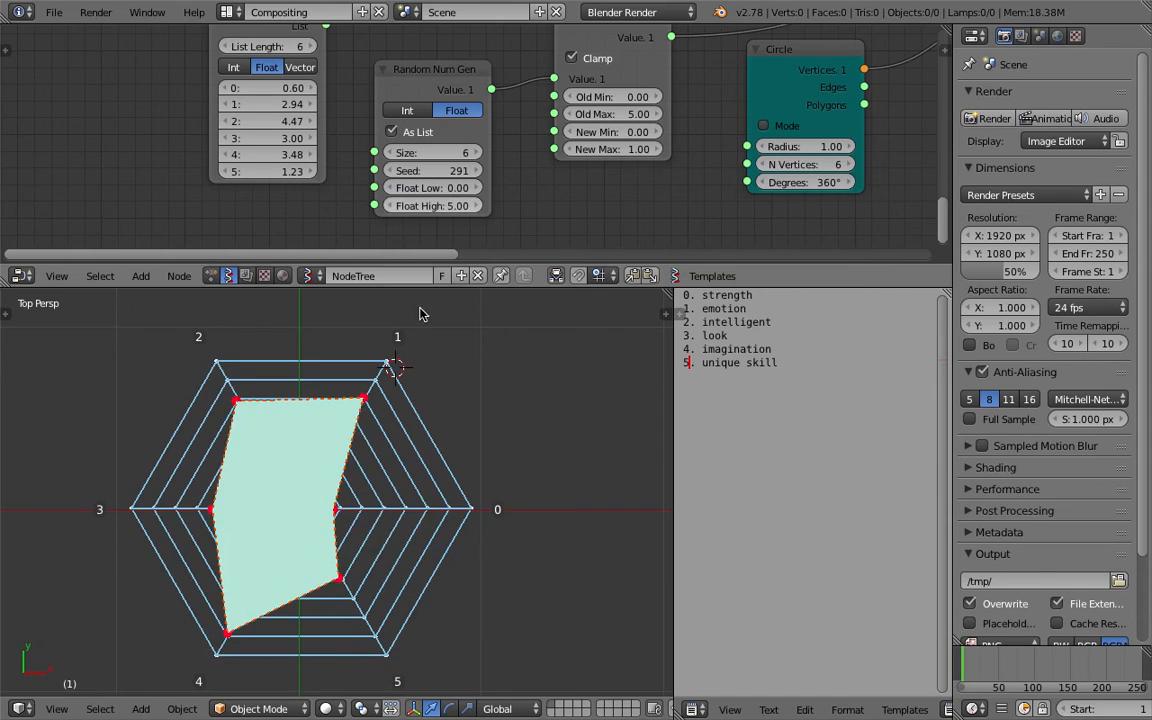
{"action": "middle_click_drag", "start_coordinate": [377, 490], "coordinate": [350, 399]}
{"action": "middle_click_drag", "start_coordinate": [365, 475], "coordinate": [329, 471]}
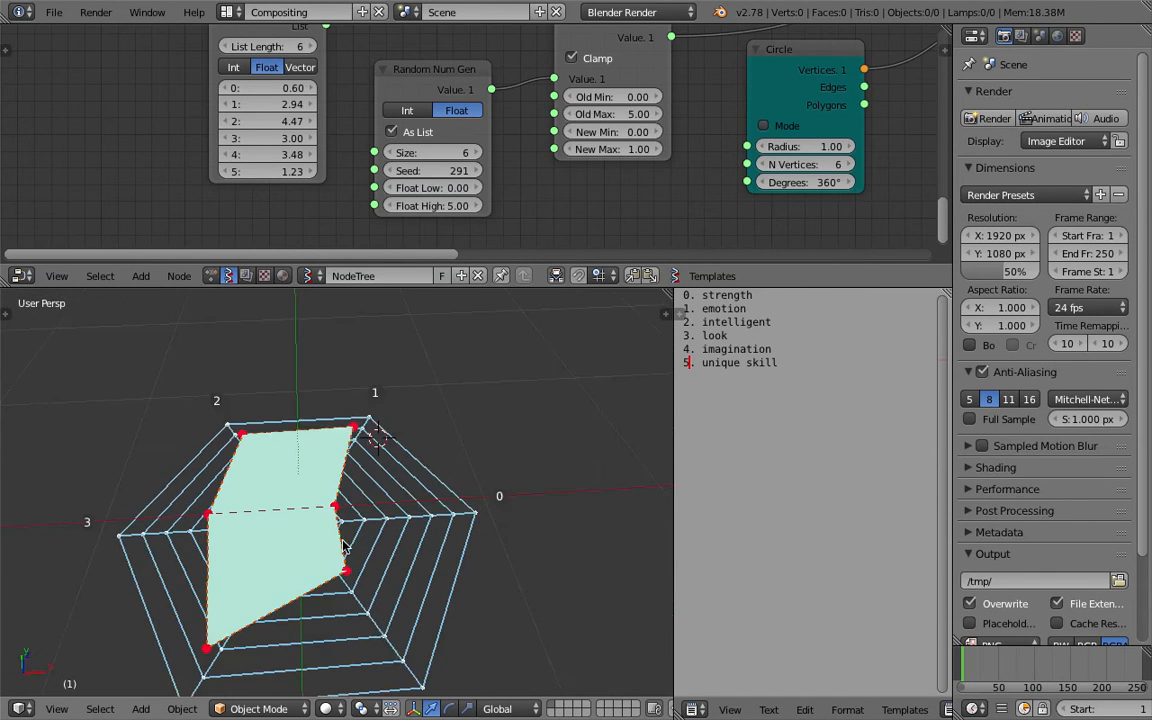
{"action": "left_click", "coordinate": [57, 709]}
{"action": "left_click", "coordinate": [119, 627]}
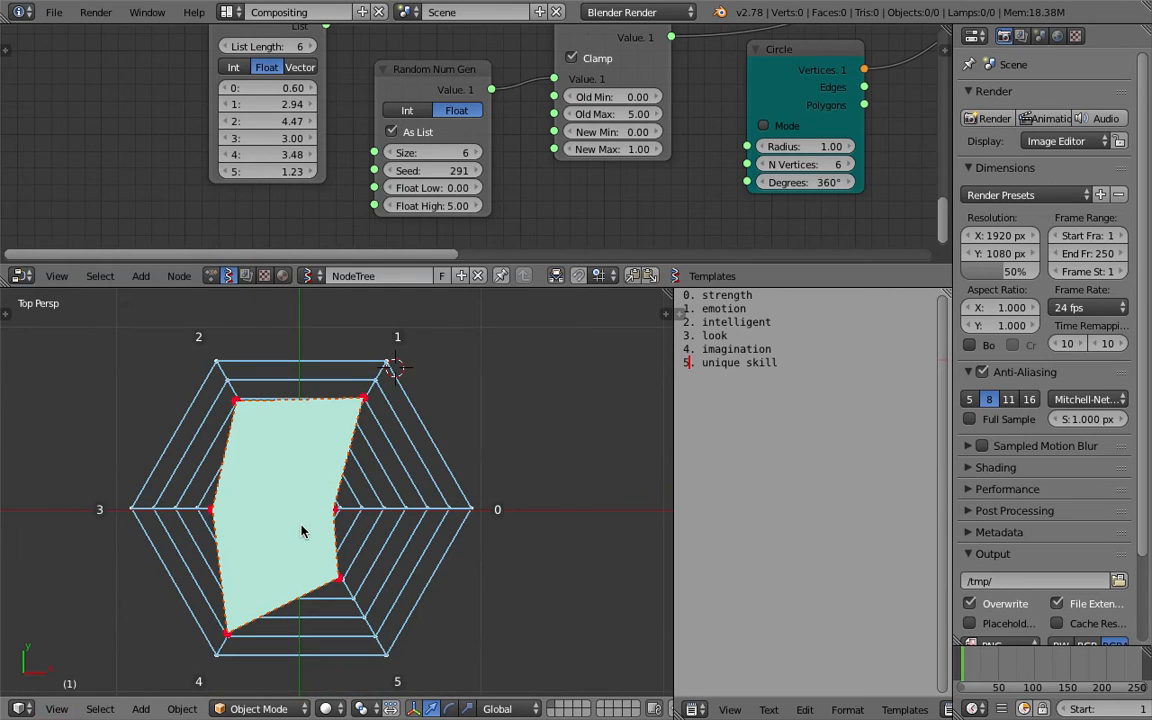
{"action": "left_click_drag", "start_coordinate": [430, 171], "coordinate": [489, 171]}
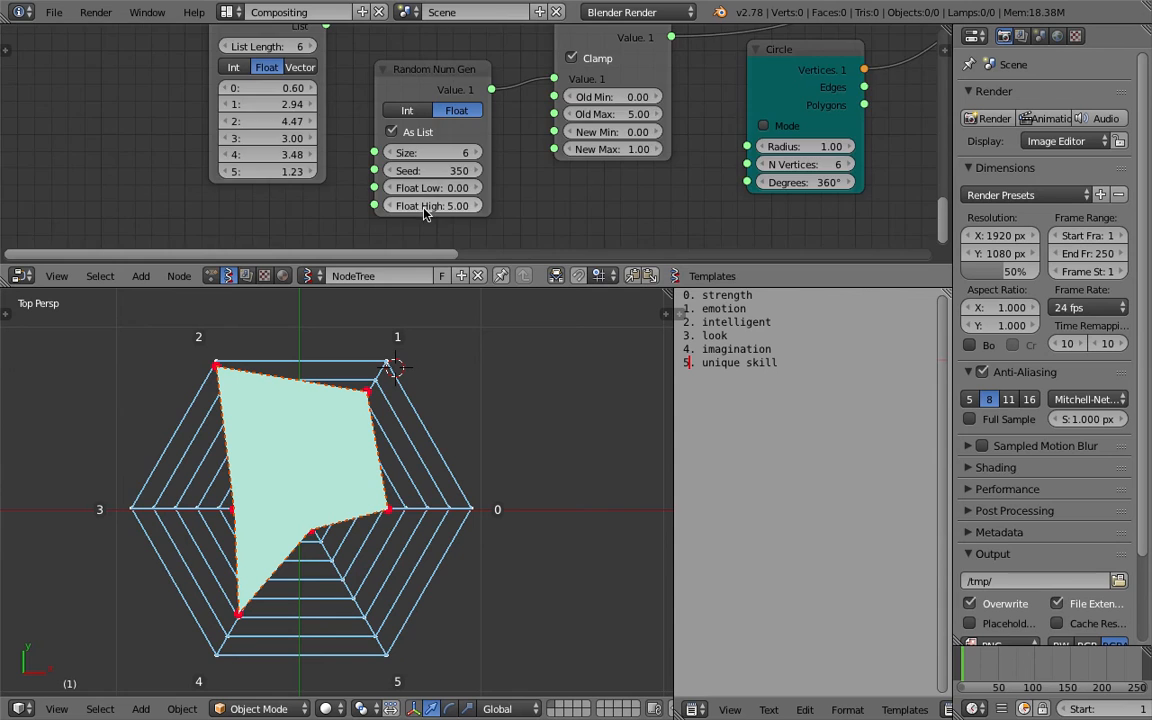
Move the linked group of Cylinder web nodes up, away from the other nodes.
{"action": "scroll", "coordinate": [421, 190], "scroll_direction": "down", "scroll_amount": 4}
{"action": "scroll", "coordinate": [685, 165], "scroll_direction": "down", "scroll_amount": 5}
{"action": "middle_click_drag", "start_coordinate": [738, 160], "coordinate": [530, 222]}
{"action": "scroll", "coordinate": [512, 206], "scroll_direction": "down", "scroll_amount": 1}
{"action": "middle_click_drag", "start_coordinate": [527, 93], "coordinate": [515, 156]}
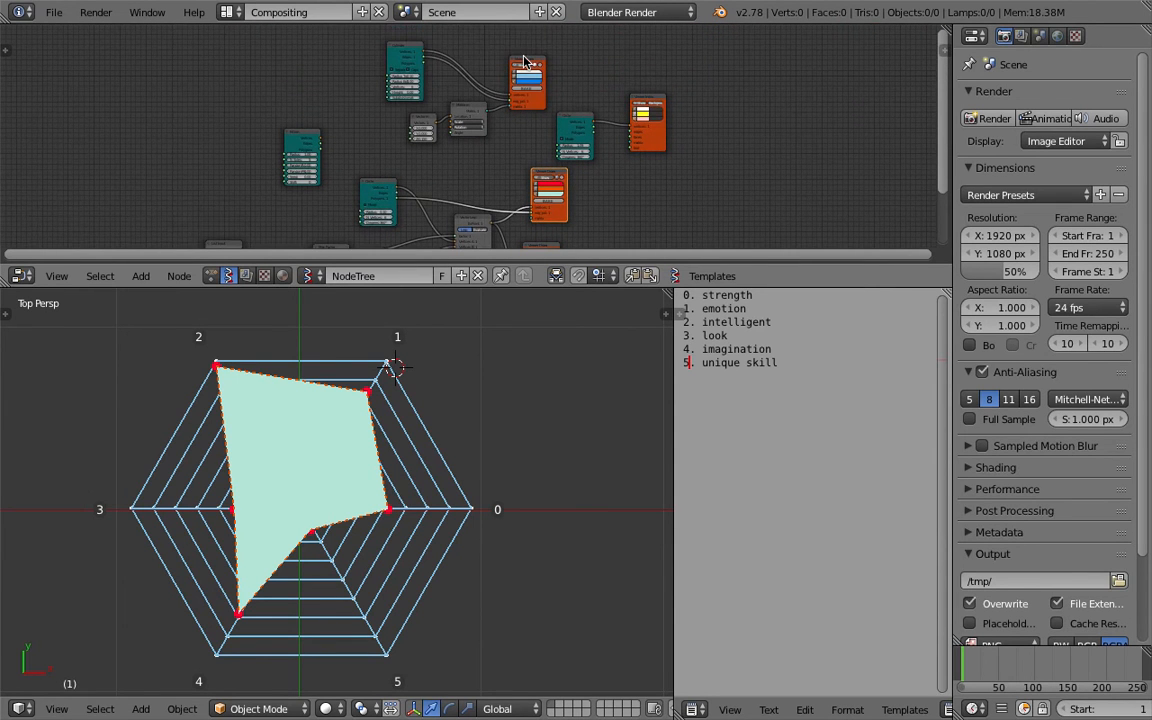
{"action": "key", "text": "l"}
{"action": "key", "text": "l"}
{"action": "middle_click_drag", "start_coordinate": [567, 88], "coordinate": [546, 216]}
{"action": "key", "text": "g"}
{"action": "left_click", "coordinate": [580, 51]}
Raise the Z value of the vector feeding Matrix In so the web draws in front of the polygon, and save the file.
{"action": "scroll", "coordinate": [546, 180], "scroll_direction": "up", "scroll_amount": 3}
{"action": "left_click", "coordinate": [528, 114]}
{"action": "left_click", "coordinate": [528, 114]}
{"action": "middle_click_drag", "start_coordinate": [595, 145], "coordinate": [601, 127]}
{"action": "scroll", "coordinate": [475, 140], "scroll_direction": "up", "scroll_amount": 3}
{"action": "mouse_move", "coordinate": [395, 204]}
{"action": "left_mouse_down"}
{"action": "mouse_move", "coordinate": [430, 204]}
{"action": "mouse_move", "coordinate": [388, 204]}
{"action": "mouse_move", "coordinate": [410, 204]}
{"action": "left_mouse_up"}
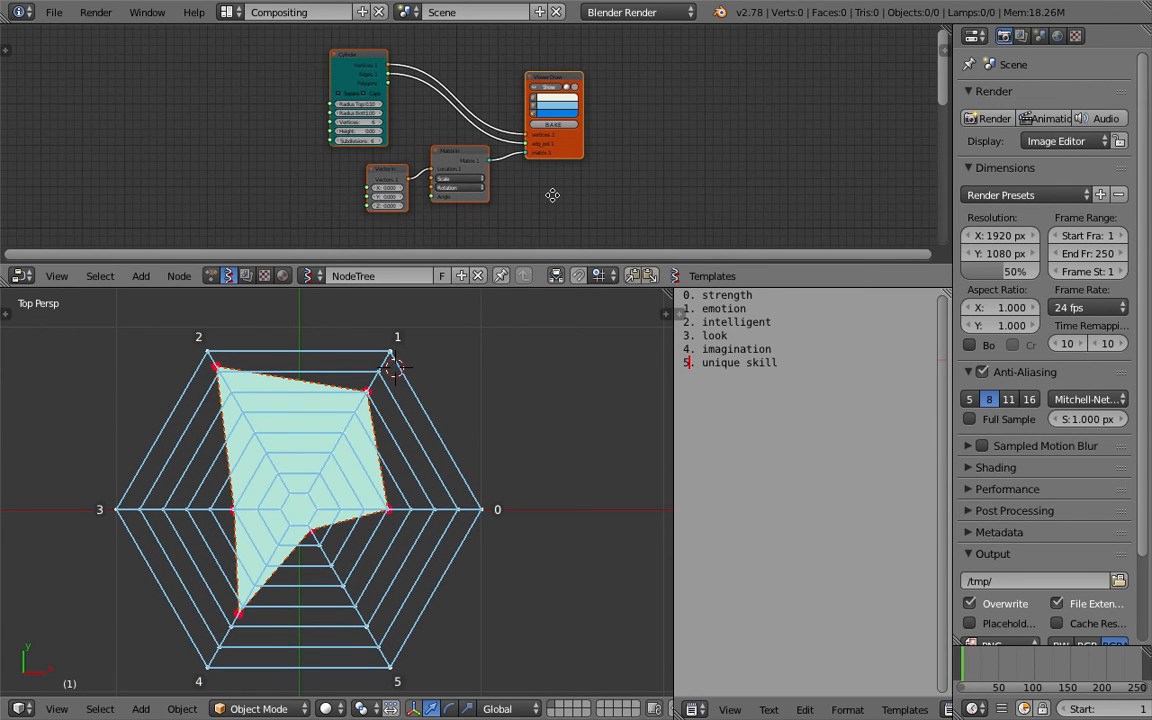
{"action": "middle_click_drag", "start_coordinate": [555, 195], "coordinate": [553, 152]}
{"action": "key", "text": "ctrl+s"}
{"action": "left_click", "coordinate": [554, 152]}
Bring the Circle and Viewer Index nodes into view, enlarge the 3D viewport slightly, and save the file.
{"action": "middle_click_drag", "start_coordinate": [662, 181], "coordinate": [591, 113]}
{"action": "scroll", "coordinate": [591, 113], "scroll_direction": "up", "scroll_amount": 5}
{"action": "middle_click_drag", "start_coordinate": [627, 163], "coordinate": [559, 96]}
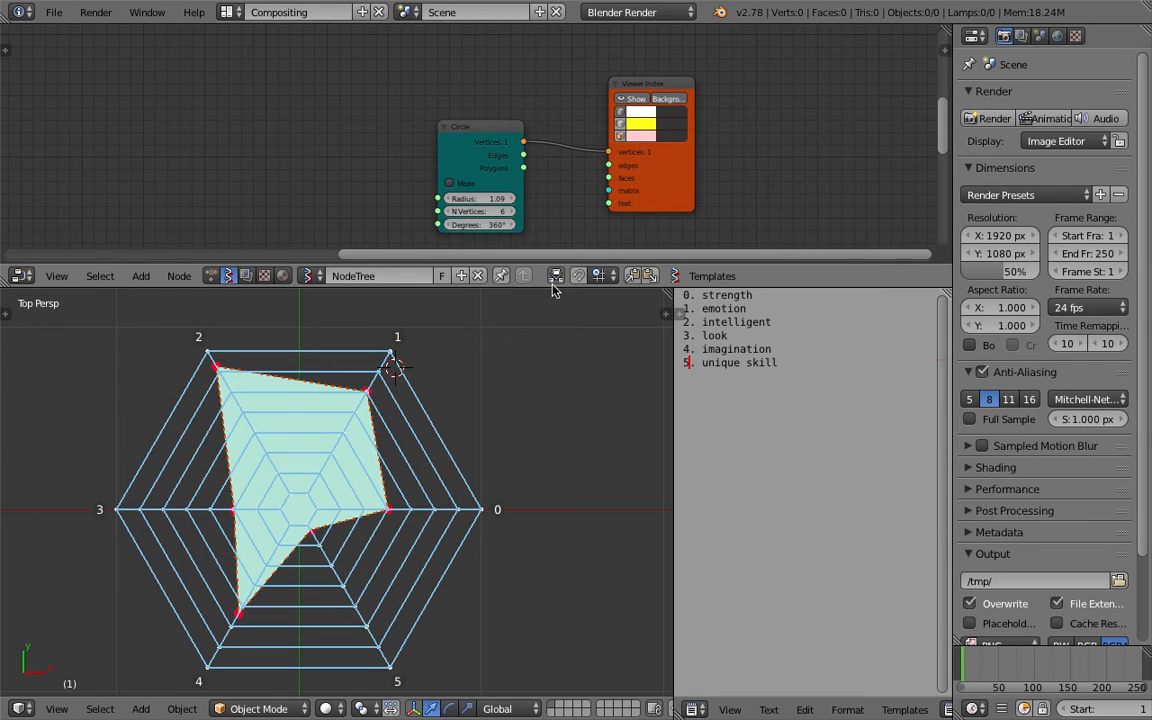
{"action": "left_click_drag", "start_coordinate": [552, 288], "coordinate": [492, 259]}
{"action": "left_click", "coordinate": [392, 322]}
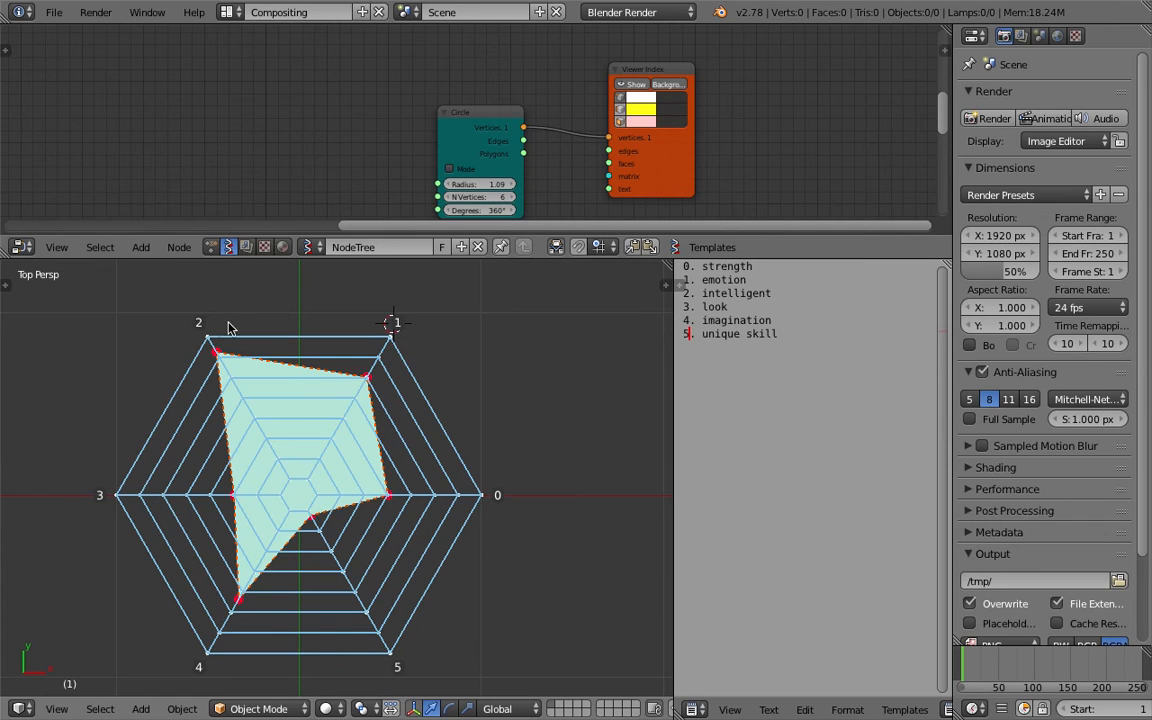
{"action": "scroll", "coordinate": [100, 520], "scroll_direction": "down", "scroll_amount": 2}
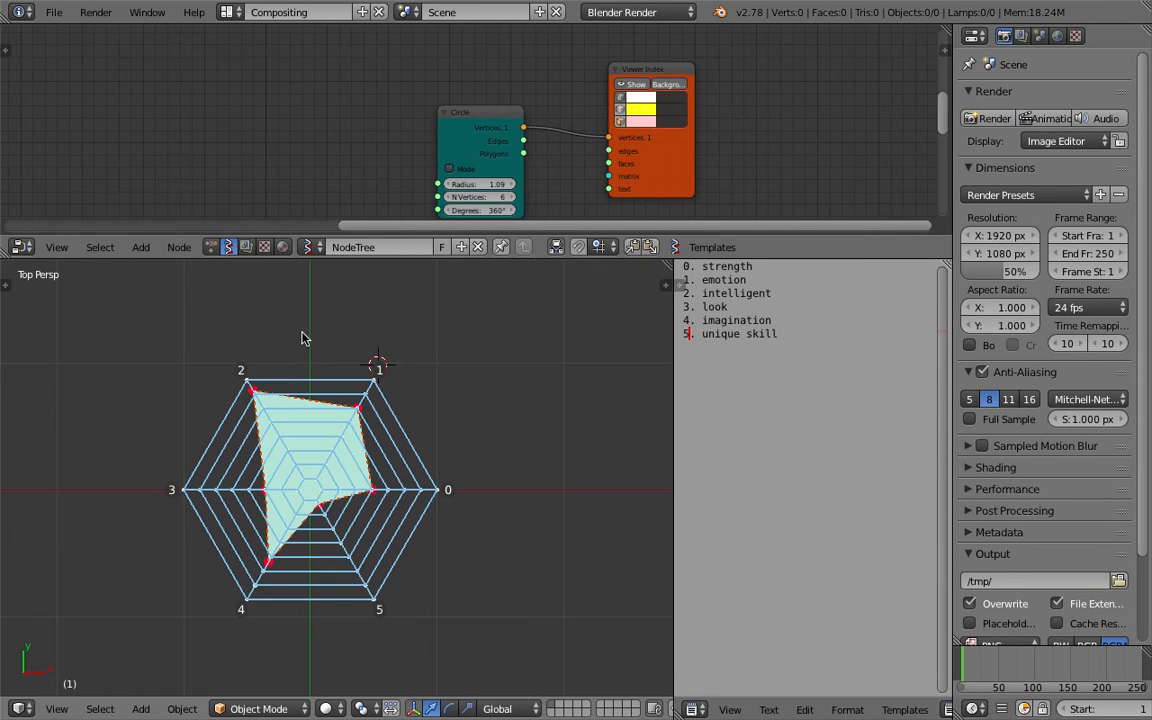
{"action": "key", "text": "ctrl+s"}
{"action": "left_click", "coordinate": [472, 385]}
Add a Typography Viewer node to the right of Viewer Index, give the node editor more height, and save the file.
{"action": "middle_click_drag", "start_coordinate": [709, 123], "coordinate": [634, 120]}
{"action": "key", "text": "shift+a"}
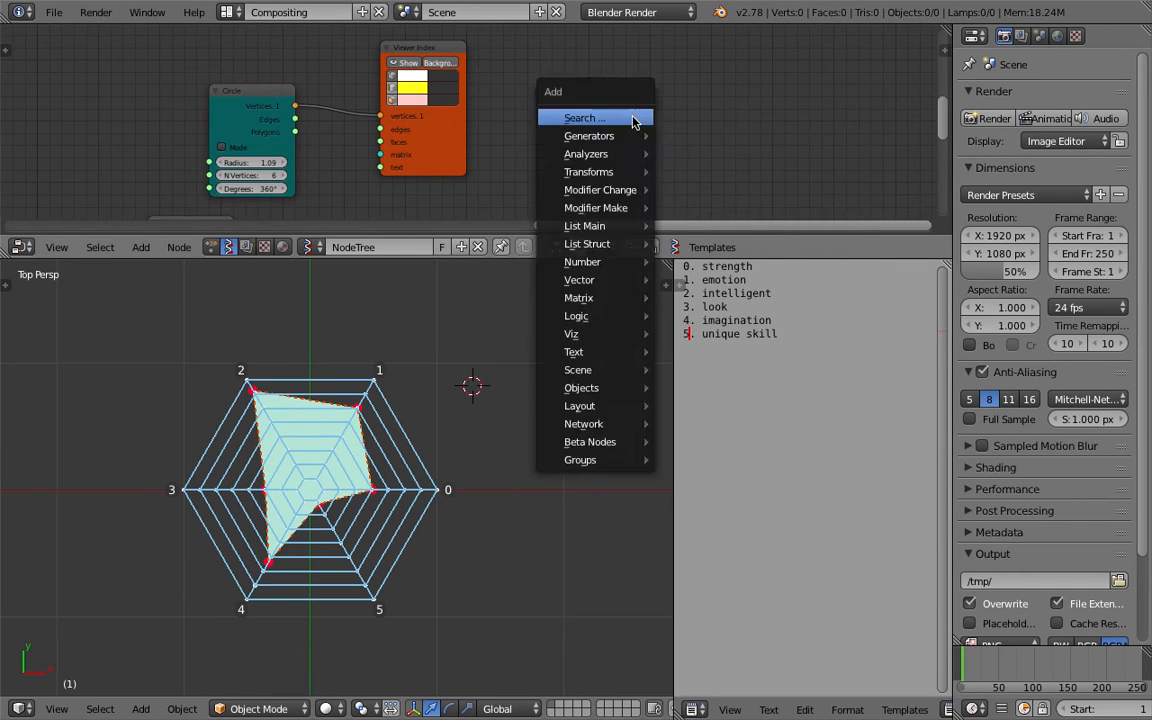
{"action": "left_click", "coordinate": [632, 118]}
{"action": "type", "text": "typo"}
{"action": "key", "text": "Return"}
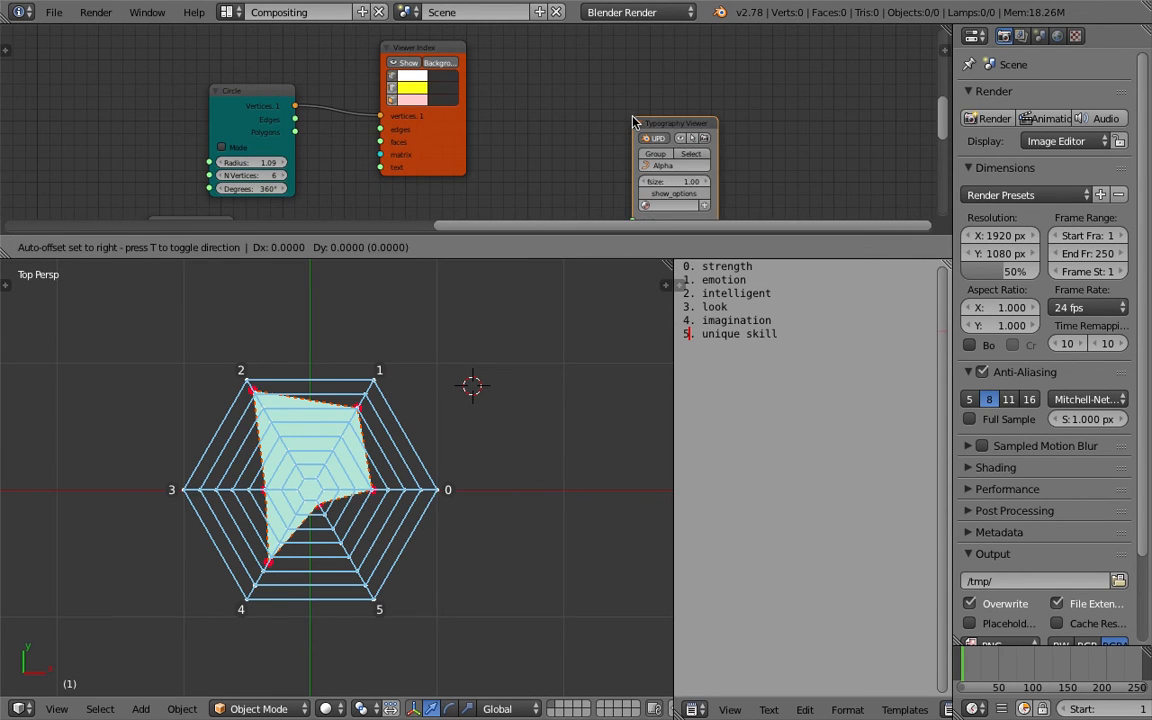
{"action": "left_click_drag", "start_coordinate": [682, 259], "coordinate": [690, 327]}
{"action": "middle_click_drag", "start_coordinate": [605, 193], "coordinate": [587, 122]}
{"action": "key", "text": "ctrl+s"}
{"action": "left_click", "coordinate": [586, 121]}
Move the Typography Viewer node farther right and save over the blend file.
{"action": "left_click_drag", "start_coordinate": [757, 201], "coordinate": [787, 199]}
{"action": "key", "text": "shift+a"}
{"action": "left_click", "coordinate": [591, 214]}
{"action": "key", "text": "Escape"}
{"action": "key", "text": "ctrl+s"}
{"action": "left_click", "coordinate": [535, 134]}
Nudge the small-radius Circle node slightly and save the file.
{"action": "scroll", "coordinate": [445, 176], "scroll_direction": "down", "scroll_amount": 4}
{"action": "middle_click_drag", "start_coordinate": [263, 186], "coordinate": [448, 157]}
{"action": "left_click_drag", "start_coordinate": [147, 170], "coordinate": [144, 159]}
{"action": "key", "text": "ctrl+s"}
{"action": "left_click", "coordinate": [144, 160]}
Connect the Vertices output of the index labels' Circle node to the Typography Viewer's matrix input.
{"action": "middle_click_drag", "start_coordinate": [158, 139], "coordinate": [165, 98]}
{"action": "middle_click_drag", "start_coordinate": [476, 74], "coordinate": [380, 172]}
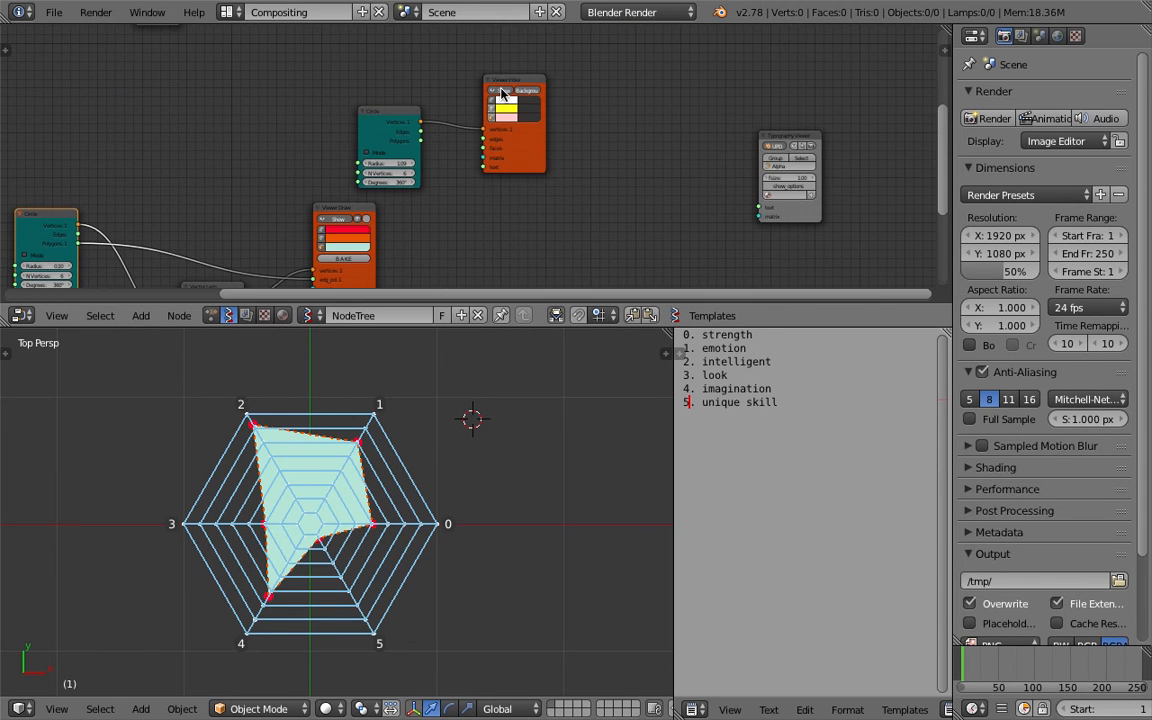
{"action": "left_click_drag", "start_coordinate": [420, 122], "coordinate": [759, 211]}
Add a List Input node to the left of the Typography Viewer.
{"action": "middle_click_drag", "start_coordinate": [708, 167], "coordinate": [598, 137]}
{"action": "scroll", "coordinate": [598, 137], "scroll_direction": "up", "scroll_amount": 5}
{"action": "key", "text": "shift+a"}
{"action": "left_click", "coordinate": [602, 139]}
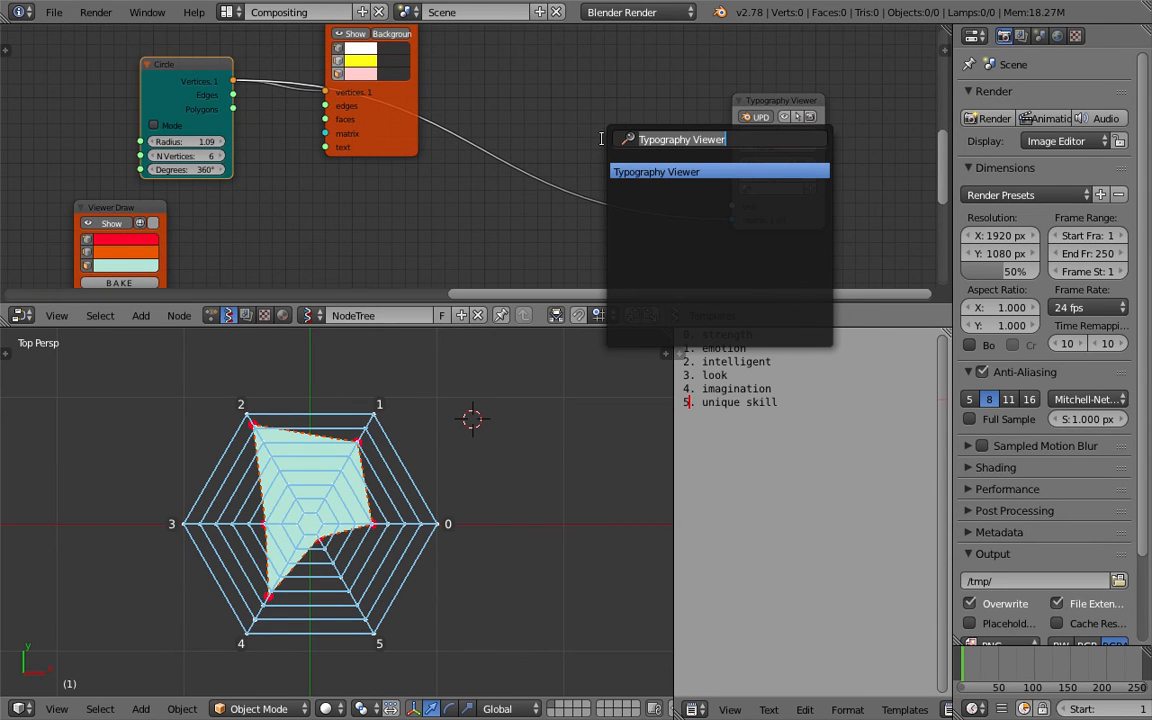
{"action": "type", "text": "list i"}
{"action": "key", "text": "Down"}
{"action": "key", "text": "Up"}
{"action": "key", "text": "Down"}
{"action": "key", "text": "Return"}
{"action": "left_click", "coordinate": [608, 81]}
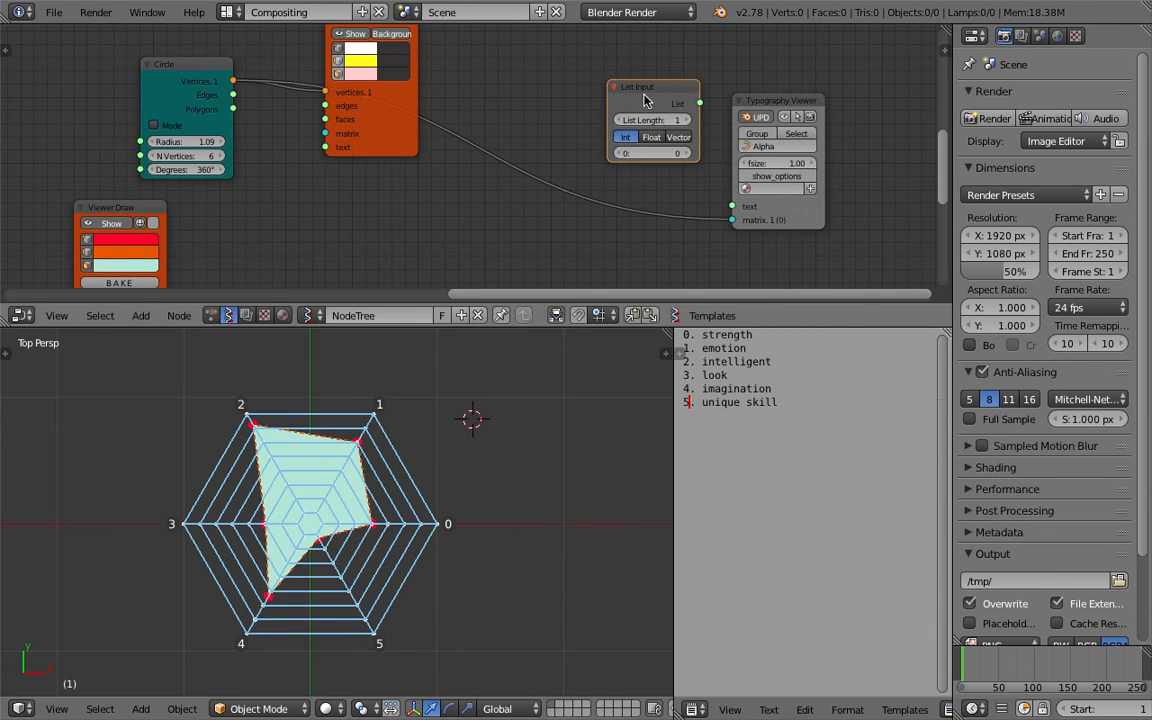
Delete the List Input node beside the Typography Viewer.
{"action": "middle_click_drag", "start_coordinate": [664, 135], "coordinate": [502, 193]}
{"action": "scroll", "coordinate": [502, 193], "scroll_direction": "up", "scroll_amount": 3}
{"action": "key", "text": "x"}
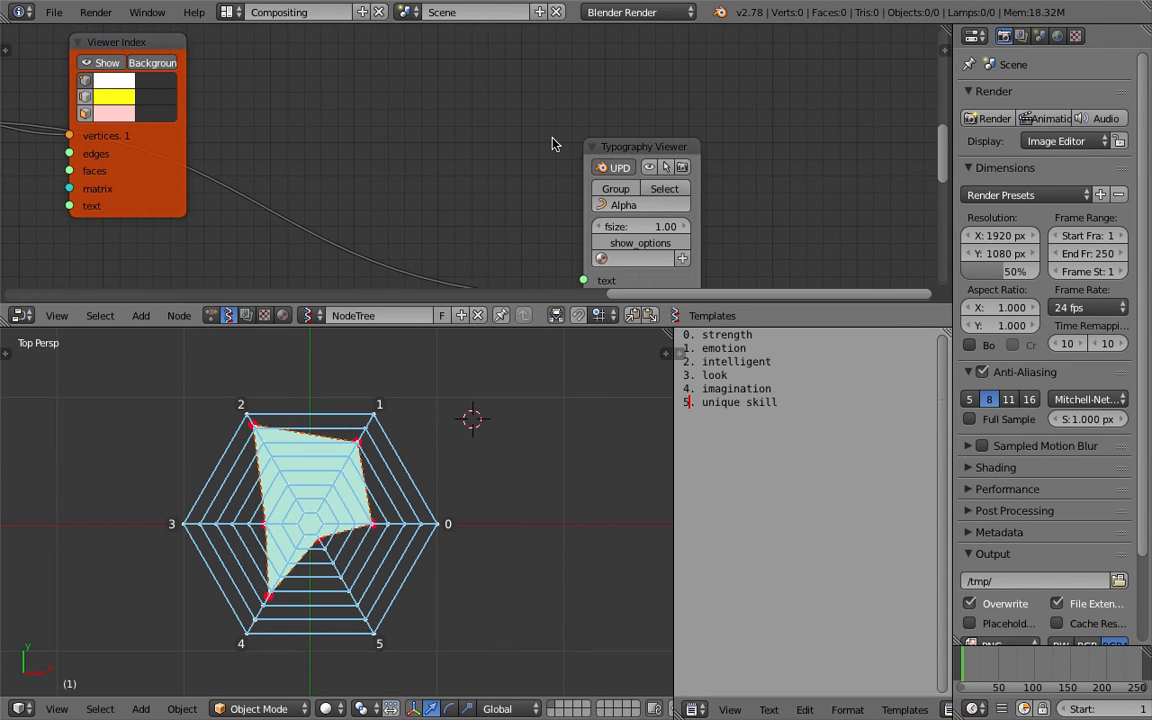
Move the Typography Viewer node farther right and search the node list for "text i".
{"action": "left_click_drag", "start_coordinate": [612, 147], "coordinate": [721, 146]}
{"action": "middle_click_drag", "start_coordinate": [494, 120], "coordinate": [485, 110]}
{"action": "key", "text": "shift+a"}
{"action": "left_click", "coordinate": [465, 93]}
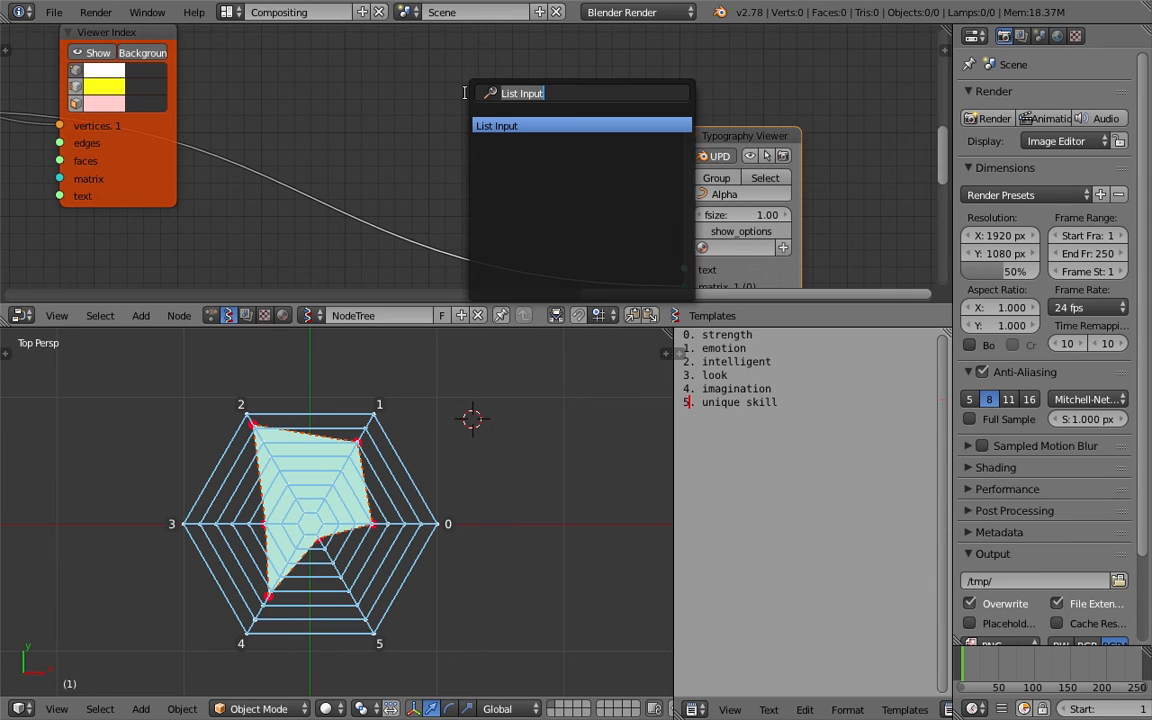
{"action": "type", "text": "text i"}
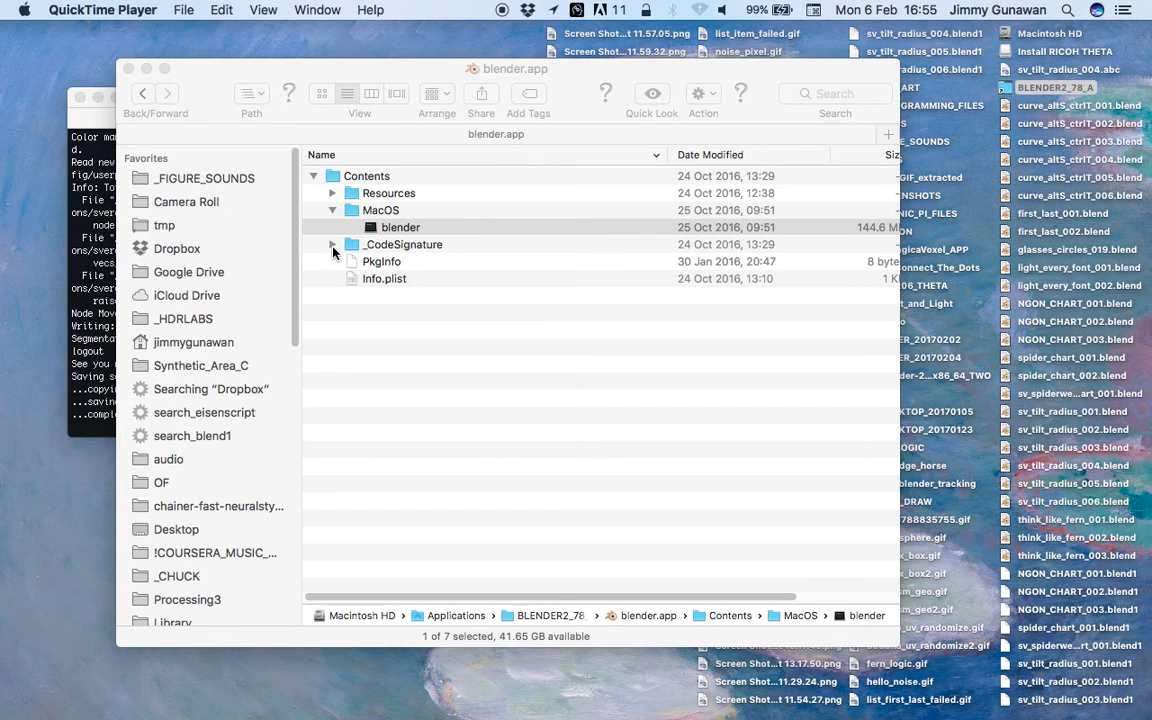
Close the old Terminal window, relaunch Blender from its app bundle in Finder, and dismiss the problem report.
{"action": "left_click", "coordinate": [86, 372]}
{"action": "left_click", "coordinate": [81, 89]}
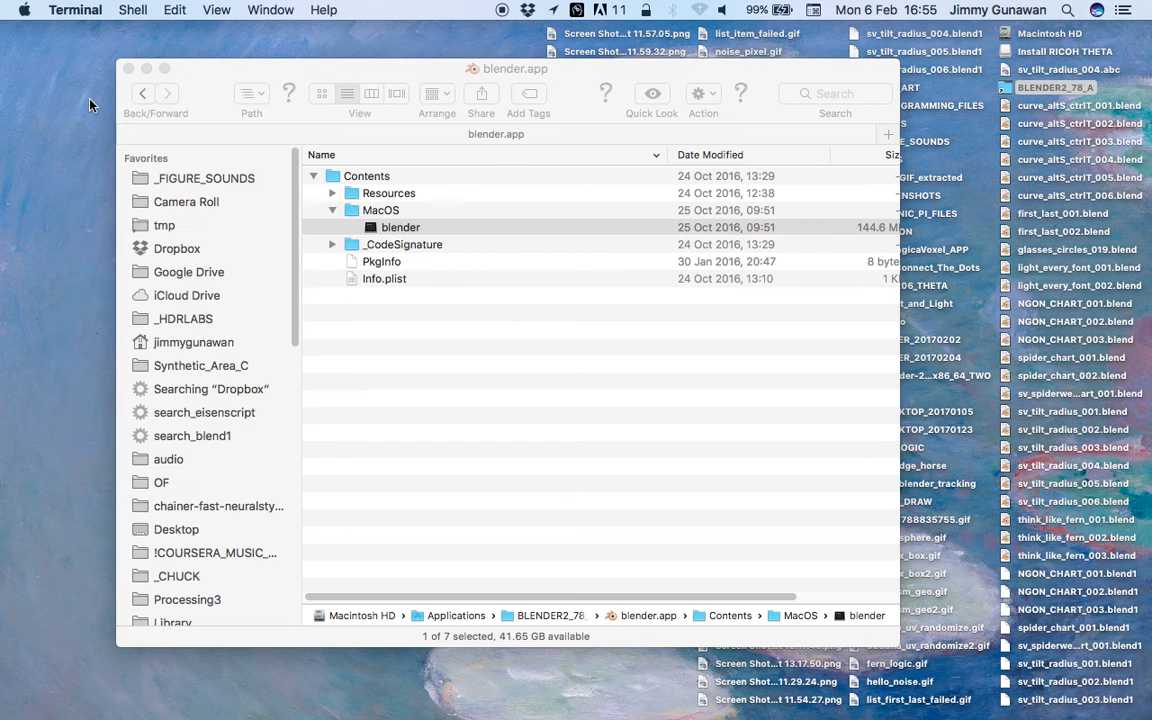
{"action": "double_click", "coordinate": [408, 228]}
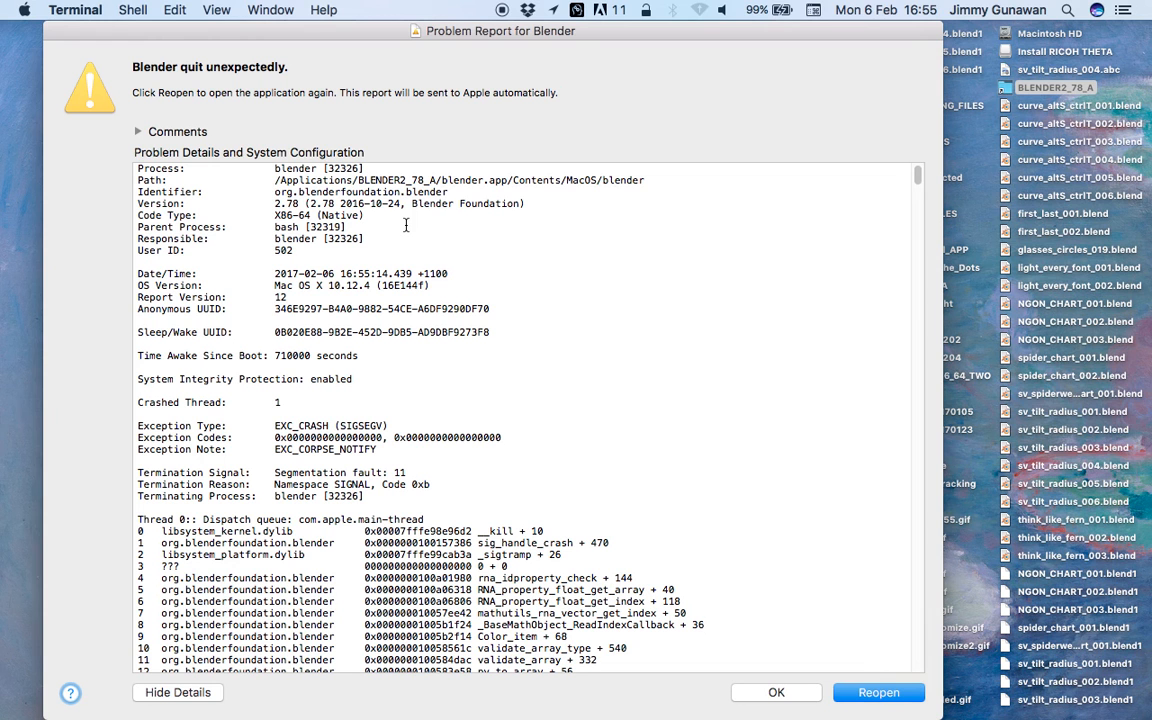
{"action": "left_click", "coordinate": [776, 692]}
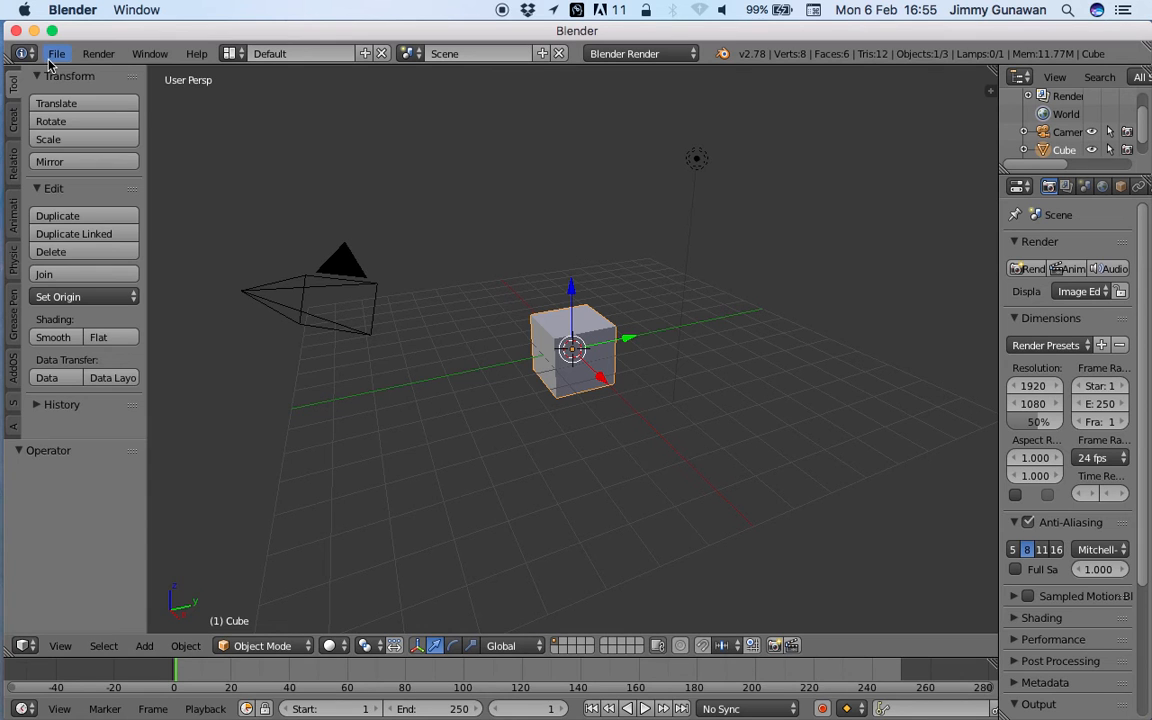
Reopen the recent file sv_spiderweb_polar_chart_001.blend.
{"action": "left_click", "coordinate": [57, 53]}
{"action": "mouse_move", "coordinate": [100, 111]}
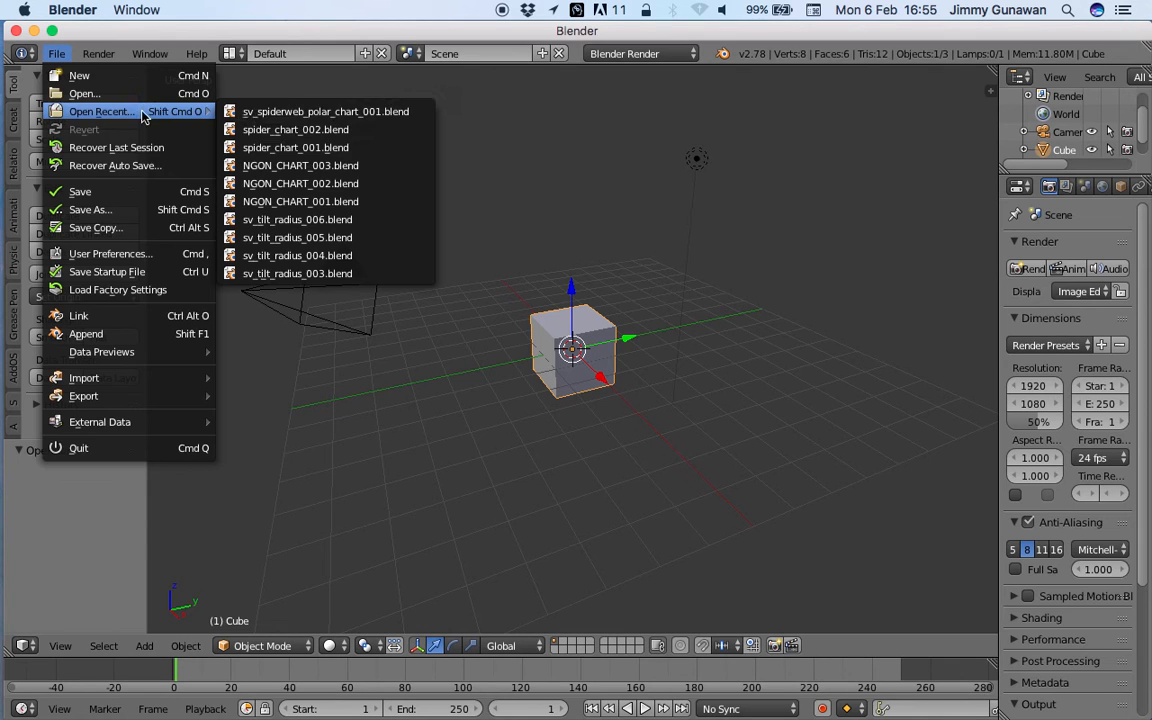
{"action": "left_click", "coordinate": [283, 112]}
Add a Formula node between the Viewer Index and Typography Viewer nodes.
{"action": "key", "text": "alt+space"}
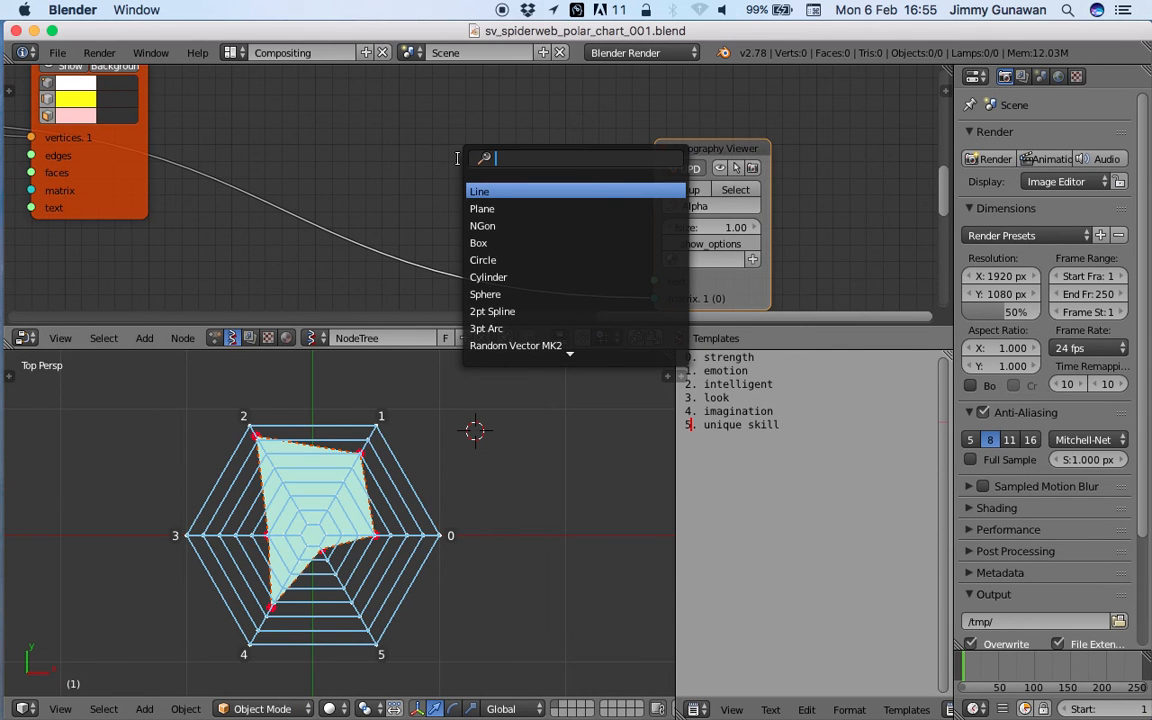
{"action": "type", "text": "form"}
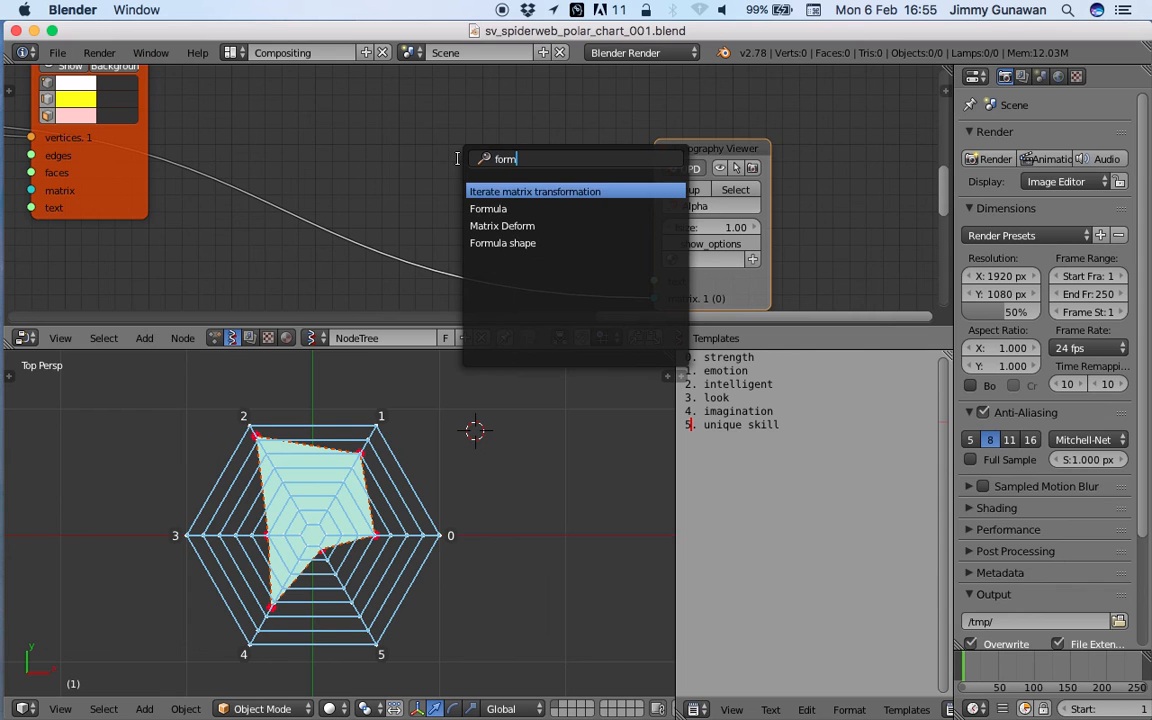
{"action": "key", "text": "Down"}
{"action": "key", "text": "Return"}
{"action": "left_click", "coordinate": [410, 114]}
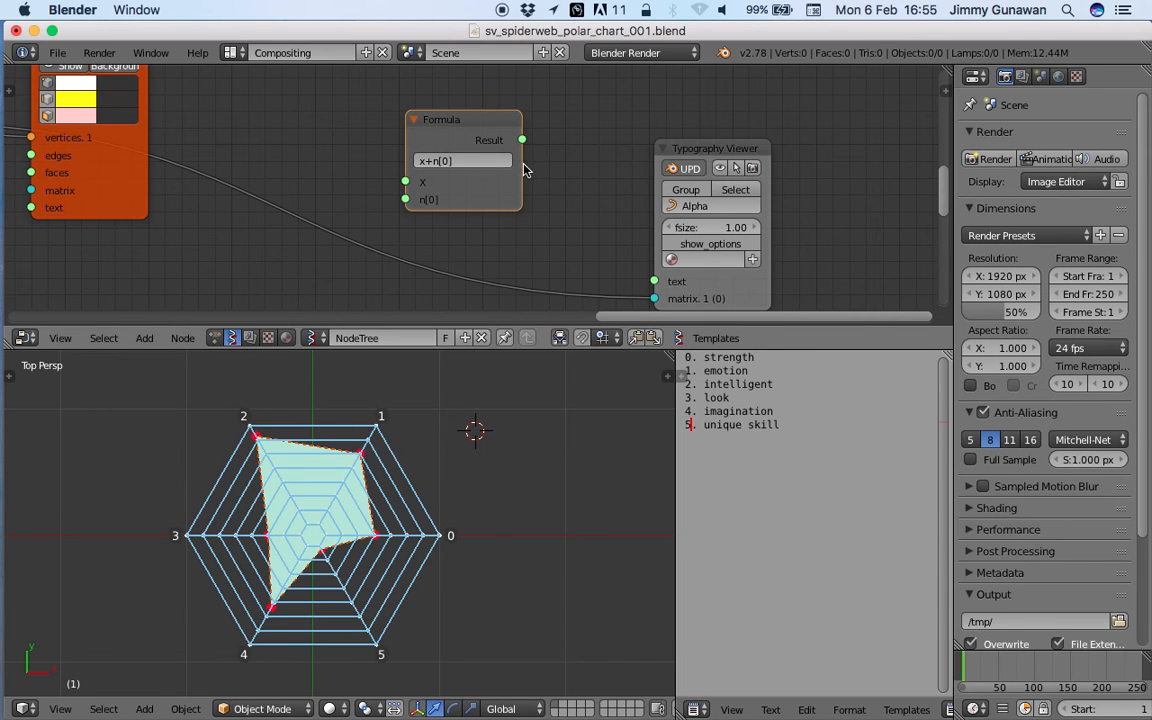
Widen the Formula node and shift the Typography Viewer node away to make room for it.
{"action": "left_click_drag", "start_coordinate": [527, 167], "coordinate": [627, 165]}
{"action": "left_click_drag", "start_coordinate": [706, 158], "coordinate": [772, 166]}
{"action": "scroll", "coordinate": [541, 152], "scroll_direction": "up", "scroll_amount": 2}
{"action": "middle_click_drag", "start_coordinate": [541, 152], "coordinate": [484, 182]}
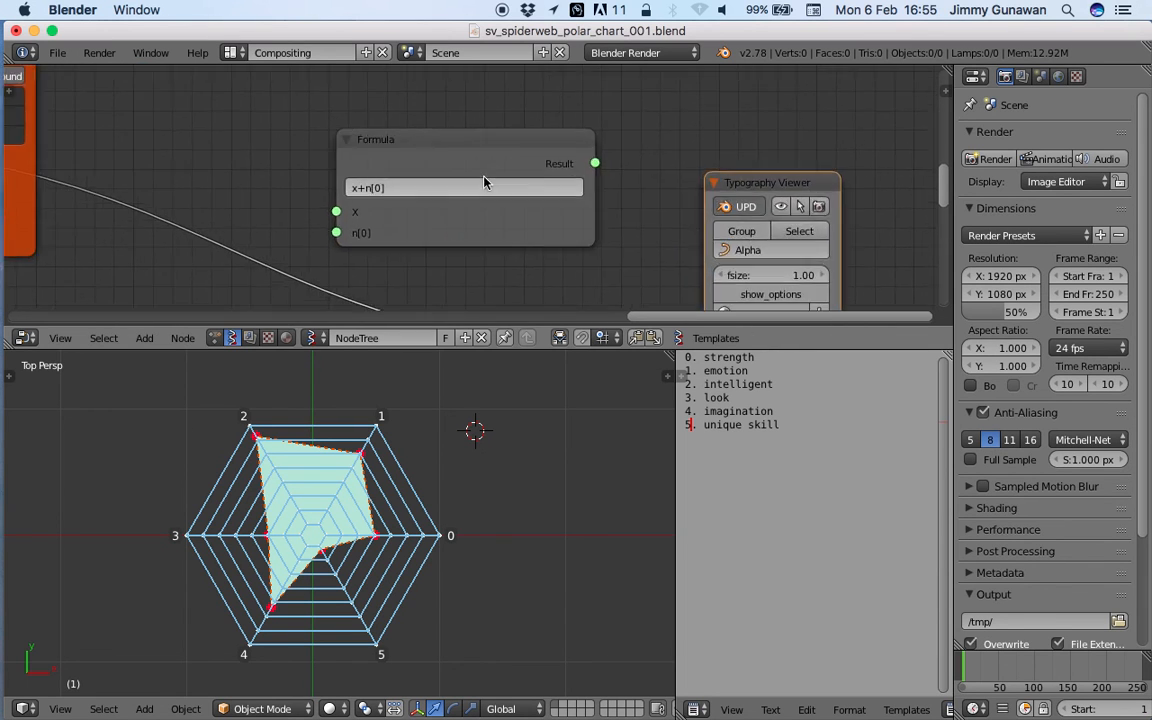
Set the Formula node's expression to [["apple", "orange", "banana", "peach"]].
{"action": "left_click", "coordinate": [484, 183]}
{"action": "type", "text": "["}
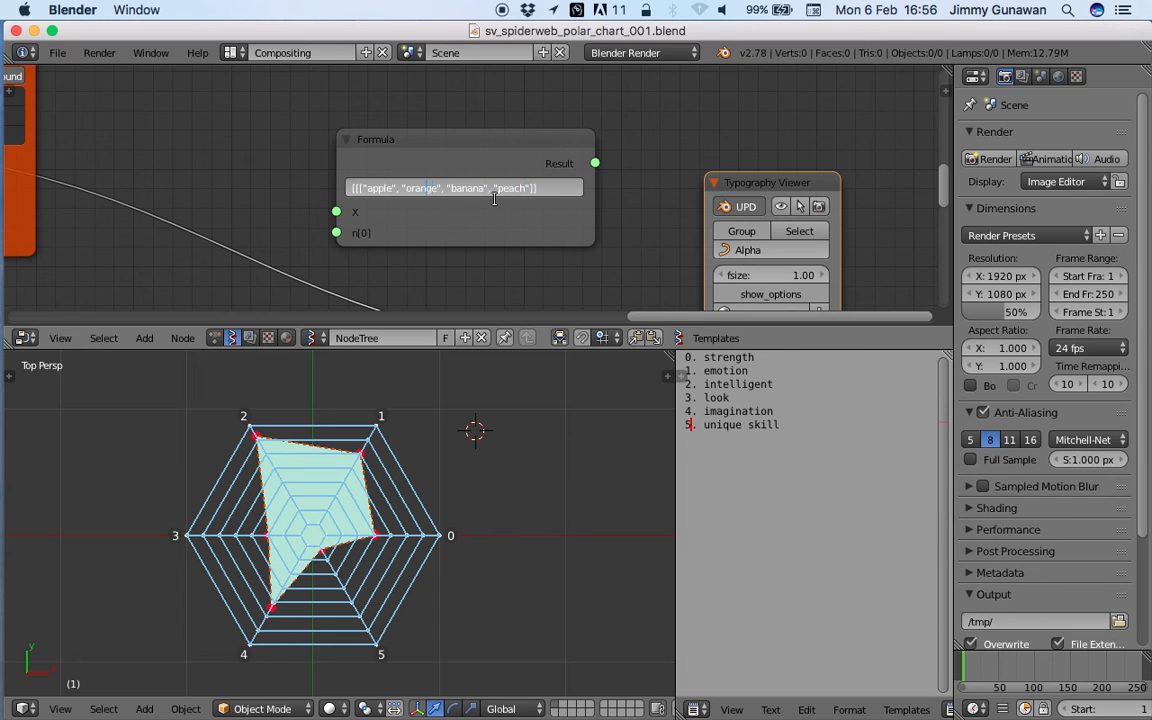
{"action": "key", "text": "BackSpace"}
{"action": "key", "text": "Return"}
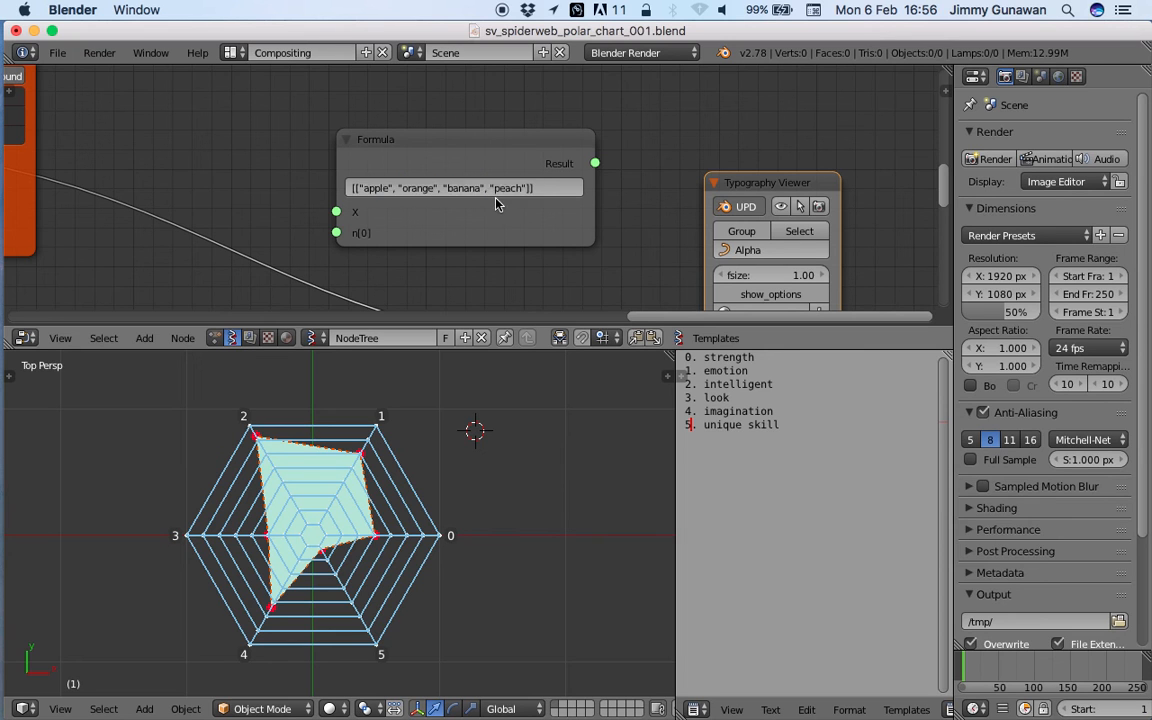
Connect the Formula node's Result to the Typography Viewer's text input and save over the current file.
{"action": "middle_click_drag", "start_coordinate": [494, 198], "coordinate": [410, 170]}
{"action": "scroll", "coordinate": [508, 145], "scroll_direction": "down", "scroll_amount": 2}
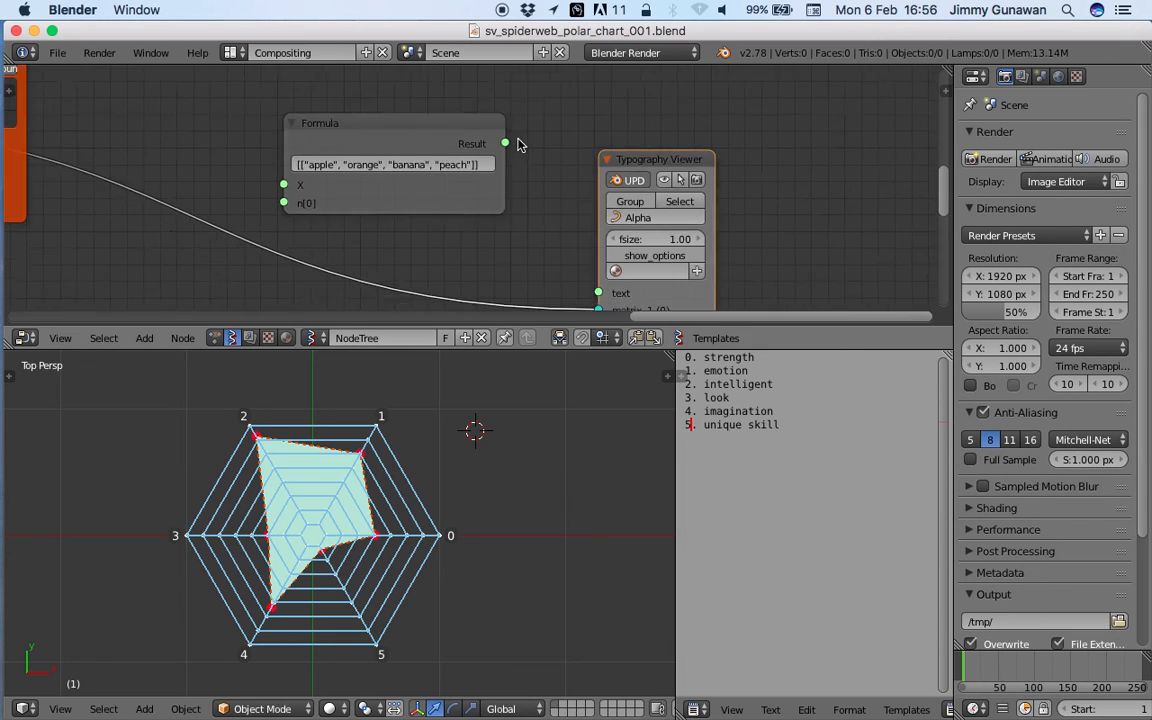
{"action": "left_click_drag", "start_coordinate": [481, 131], "coordinate": [566, 282]}
{"action": "scroll", "coordinate": [471, 495], "scroll_direction": "down", "scroll_amount": 3}
{"action": "key", "text": "super+s"}
{"action": "left_click", "coordinate": [471, 495]}
Reduce the Typography Viewer's fsize to 0.22.
{"action": "scroll", "coordinate": [469, 525], "scroll_direction": "up", "scroll_amount": 2}
{"action": "left_click_drag", "start_coordinate": [640, 225], "coordinate": [548, 225]}
{"action": "scroll", "coordinate": [583, 515], "scroll_direction": "up", "scroll_amount": 2}
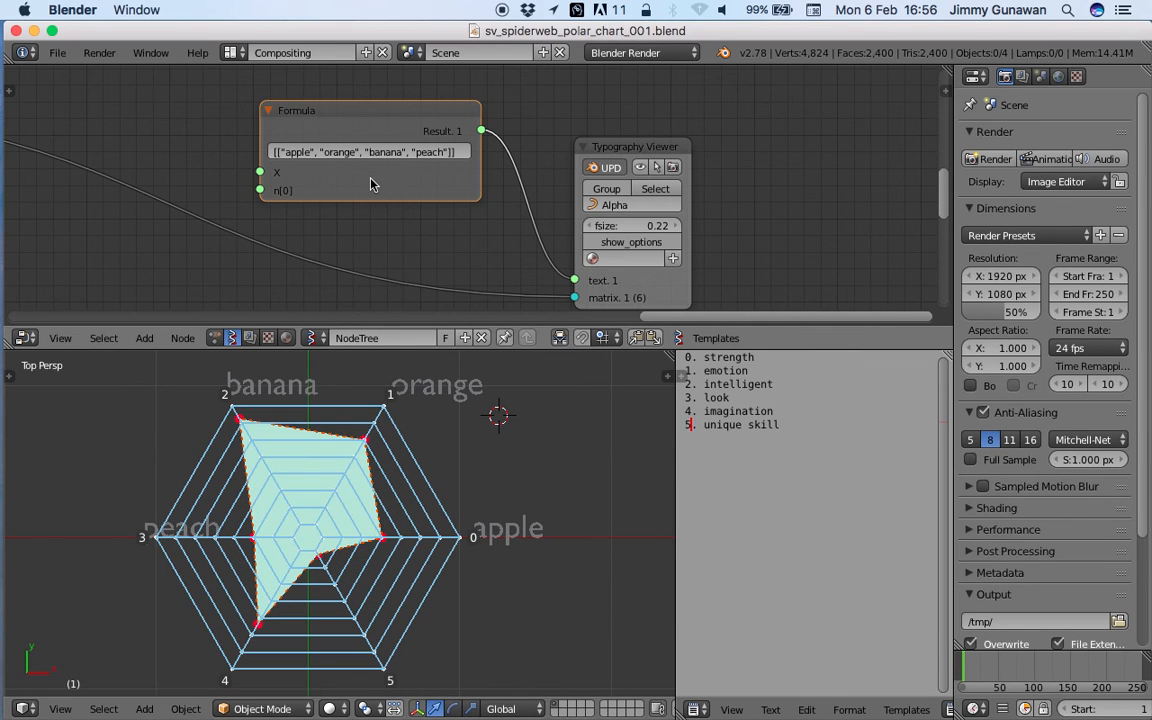
Append "nanas" and a trailing comma to the label list in the Formula node.
{"action": "scroll", "coordinate": [469, 189], "scroll_direction": "up", "scroll_amount": 2}
{"action": "scroll", "coordinate": [469, 189], "scroll_direction": "up", "scroll_amount": 1}
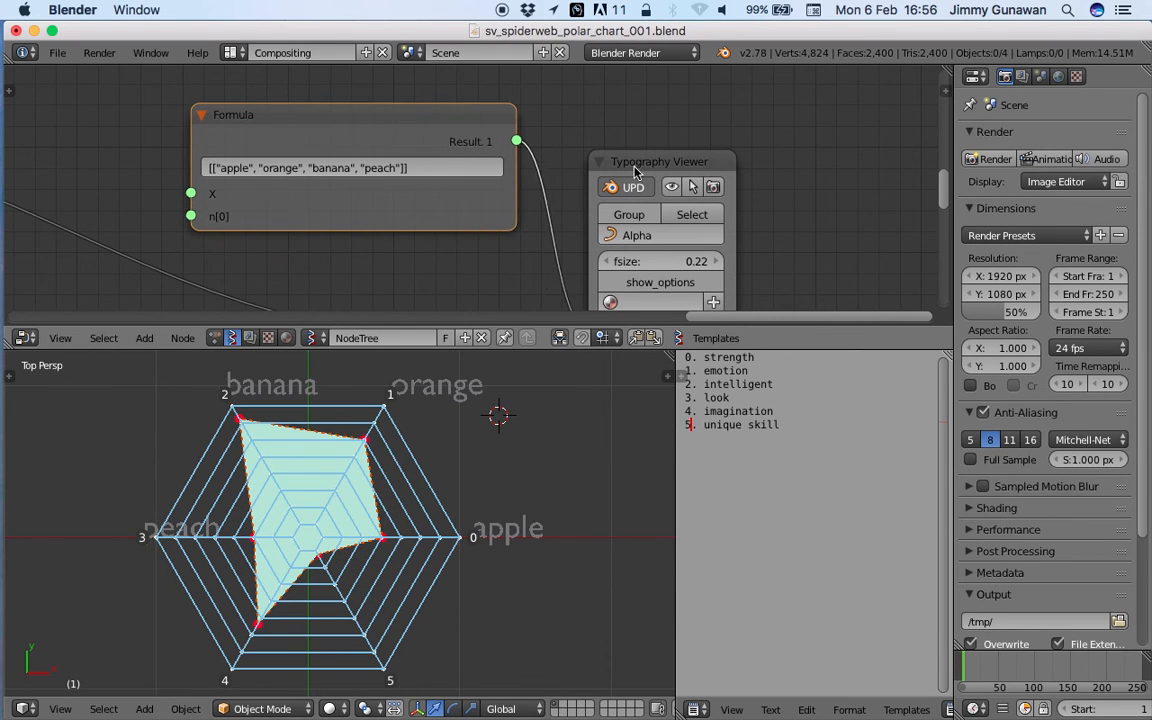
{"action": "scroll", "coordinate": [445, 180], "scroll_direction": "up", "scroll_amount": 2}
{"action": "left_click", "coordinate": [405, 163]}
{"action": "left_click", "coordinate": [405, 163]}
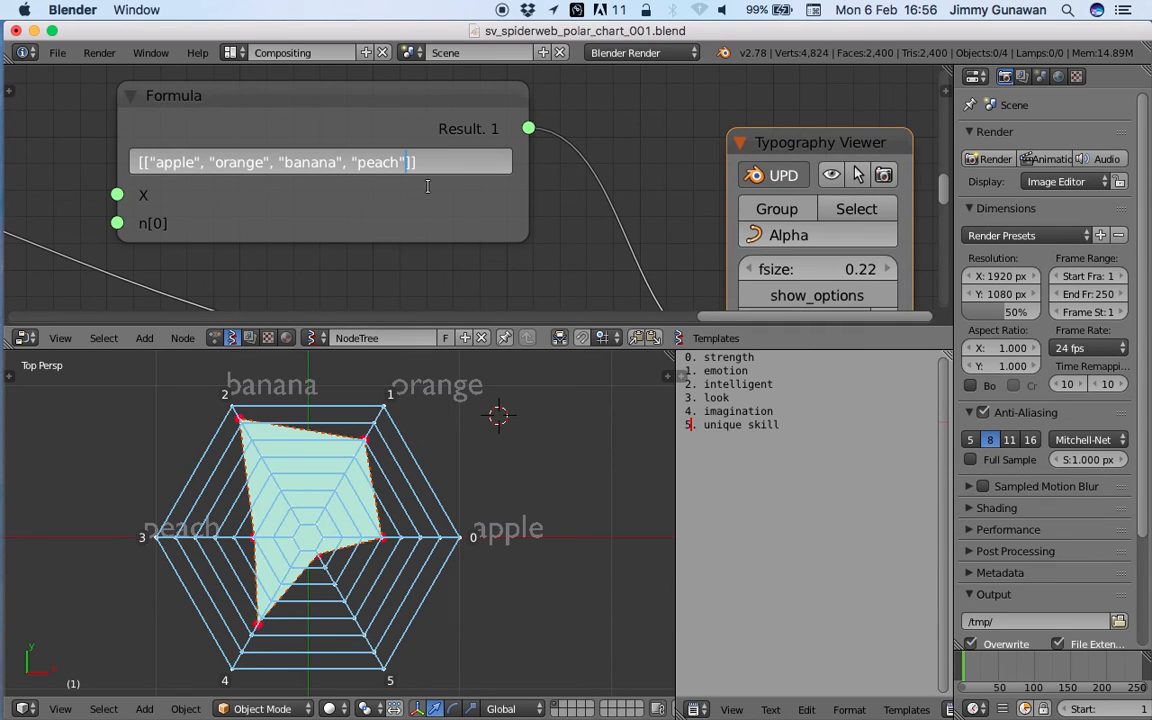
{"action": "type", "text": ","}
{"action": "type", "text": "nana\""}
{"action": "type", "text": ", \"nanas\","}
{"action": "key", "text": "Return"}
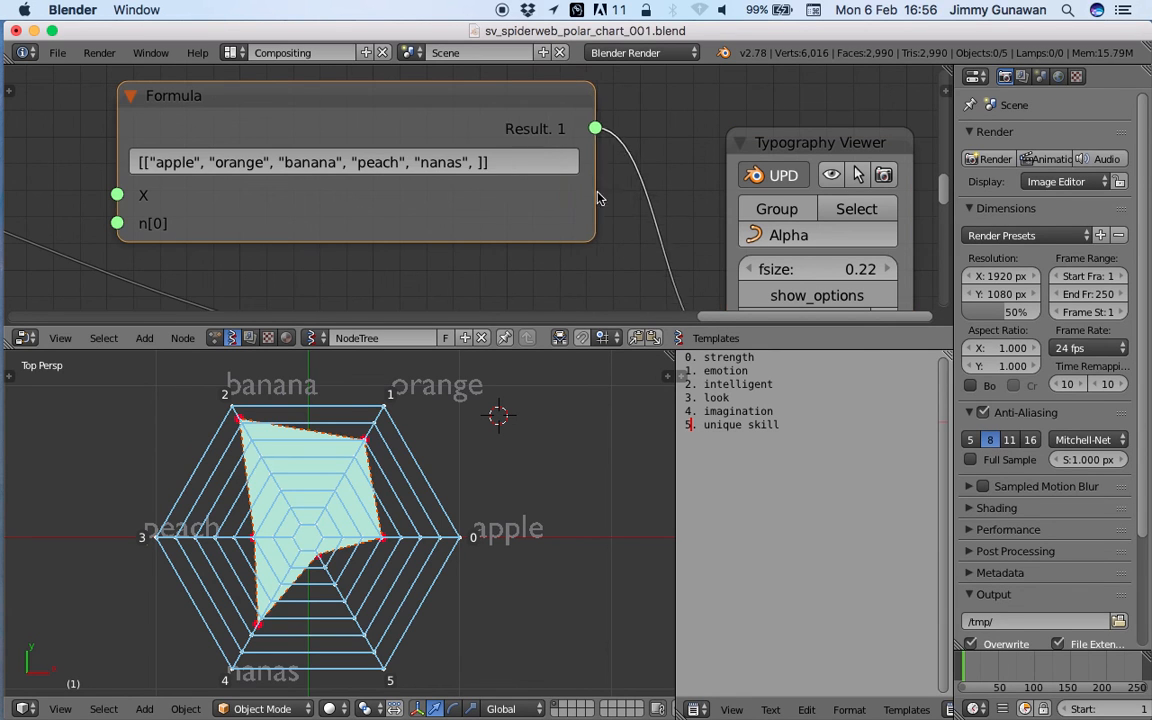
Add "pear" as the sixth label in the Formula node and save over the file.
{"action": "left_click", "coordinate": [487, 162]}
{"action": "type", "text": "\"pear"}
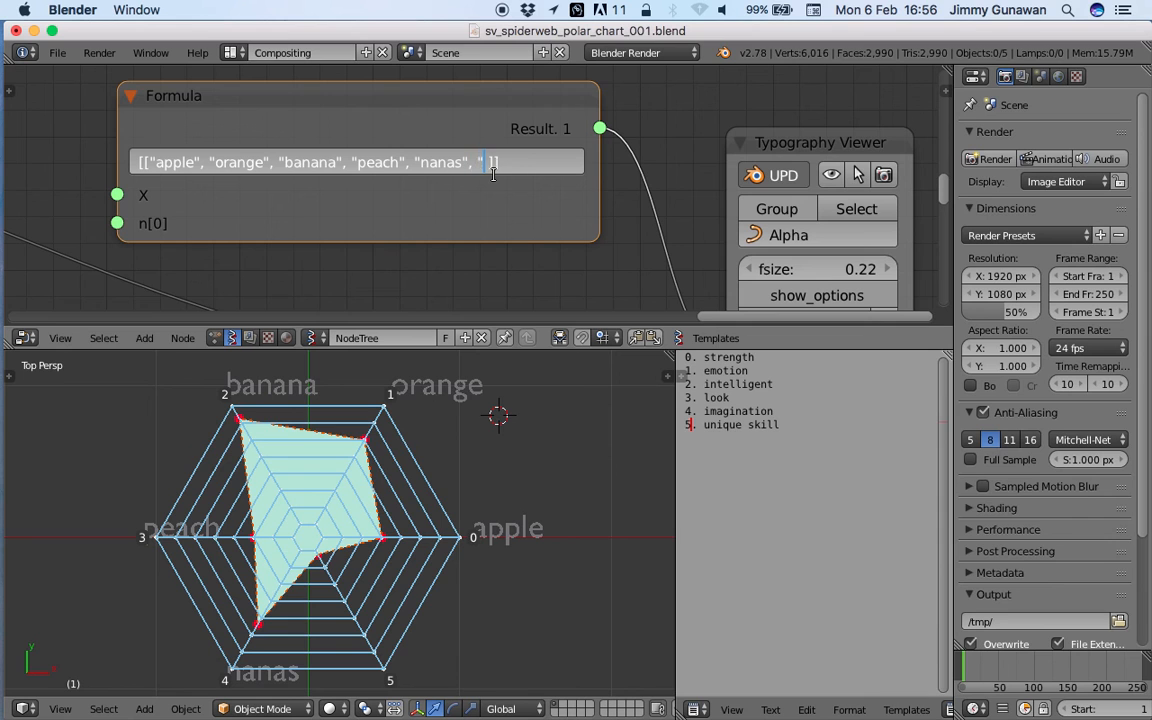
{"action": "key", "text": "Return"}
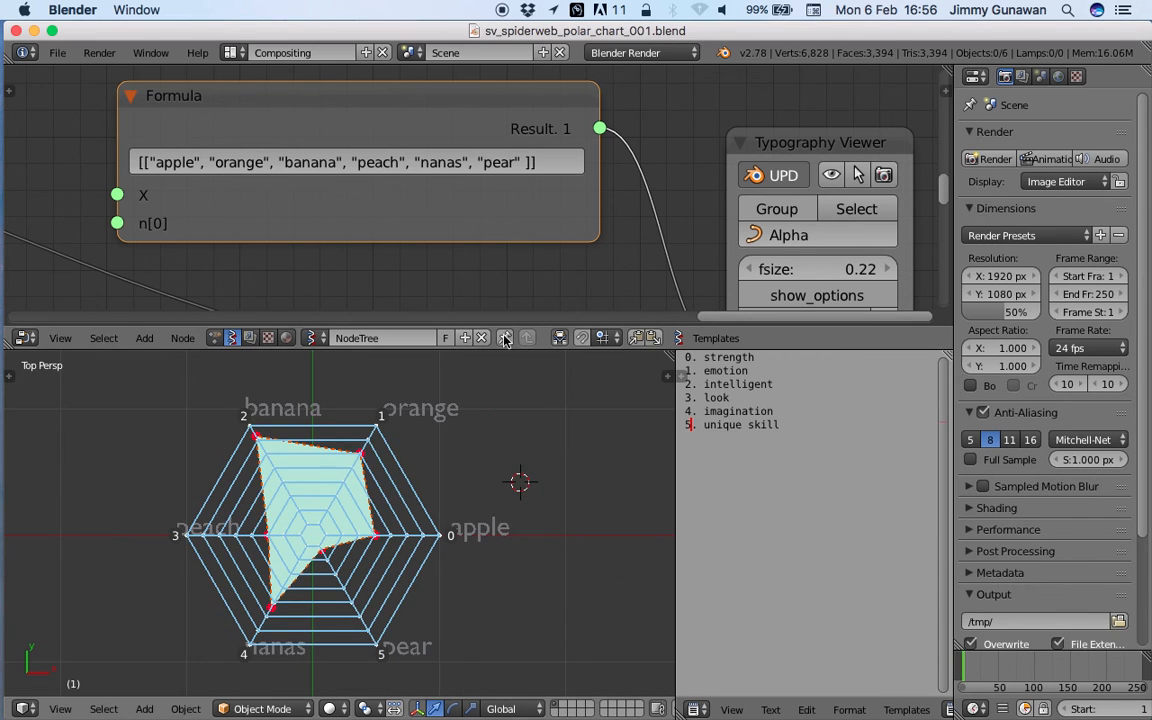
{"action": "middle_click_drag", "start_coordinate": [457, 258], "coordinate": [468, 160]}
{"action": "key", "text": "ctrl+s"}
{"action": "left_click", "coordinate": [468, 160]}
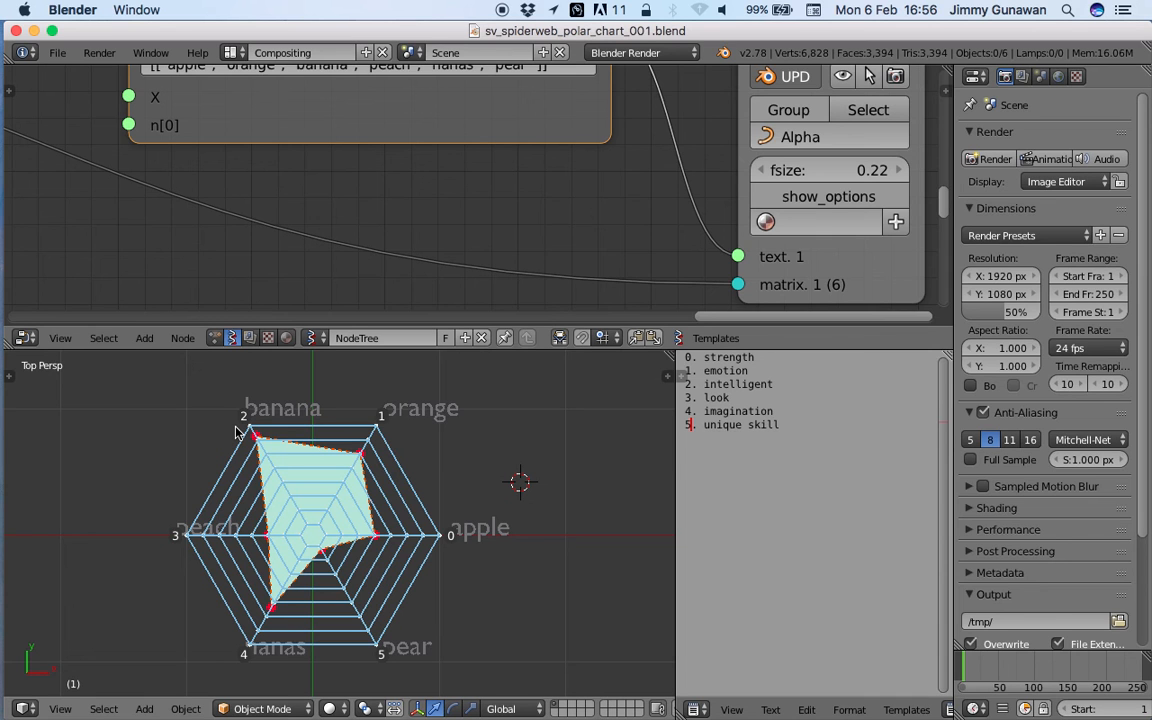
Expand the Typography Viewer's extra options, widen the node, and align the labels horizontally to center.
{"action": "middle_click_drag", "start_coordinate": [283, 416], "coordinate": [292, 420]}
{"action": "scroll", "coordinate": [304, 172], "scroll_direction": "down", "scroll_amount": 3}
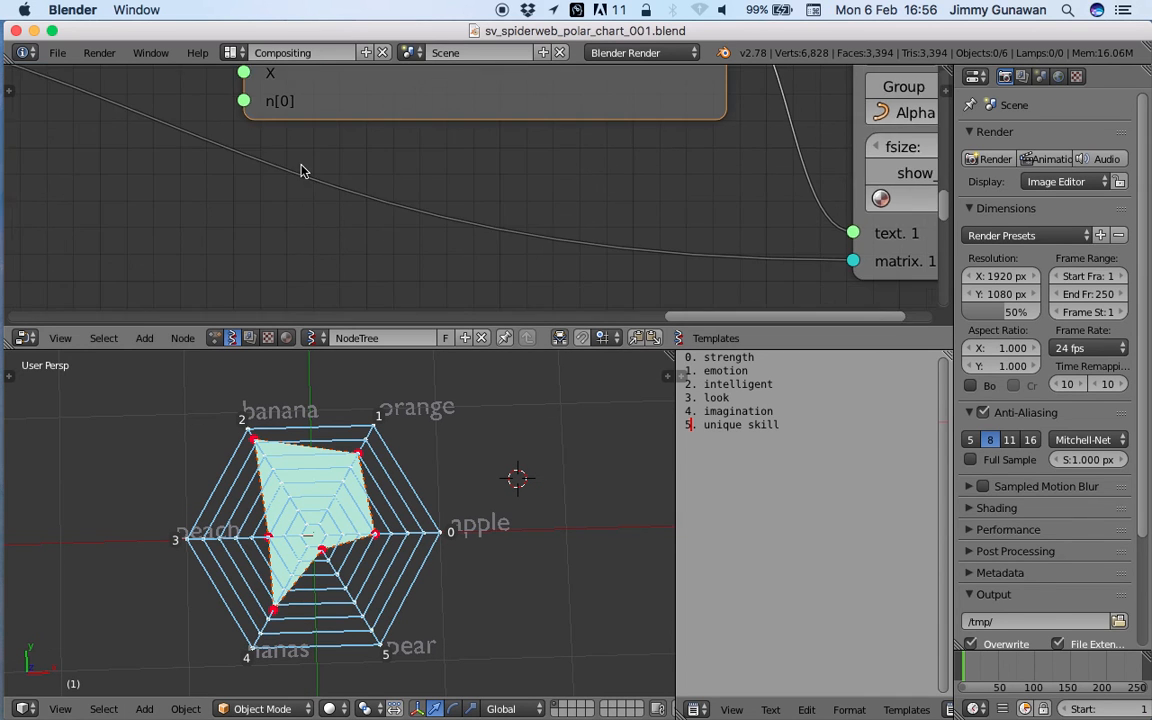
{"action": "middle_click_drag", "start_coordinate": [422, 211], "coordinate": [88, 216]}
{"action": "left_click", "coordinate": [588, 189]}
{"action": "middle_click_drag", "start_coordinate": [698, 228], "coordinate": [697, 151]}
{"action": "left_click_drag", "start_coordinate": [653, 206], "coordinate": [765, 220]}
{"action": "middle_click_drag", "start_coordinate": [789, 242], "coordinate": [815, 115]}
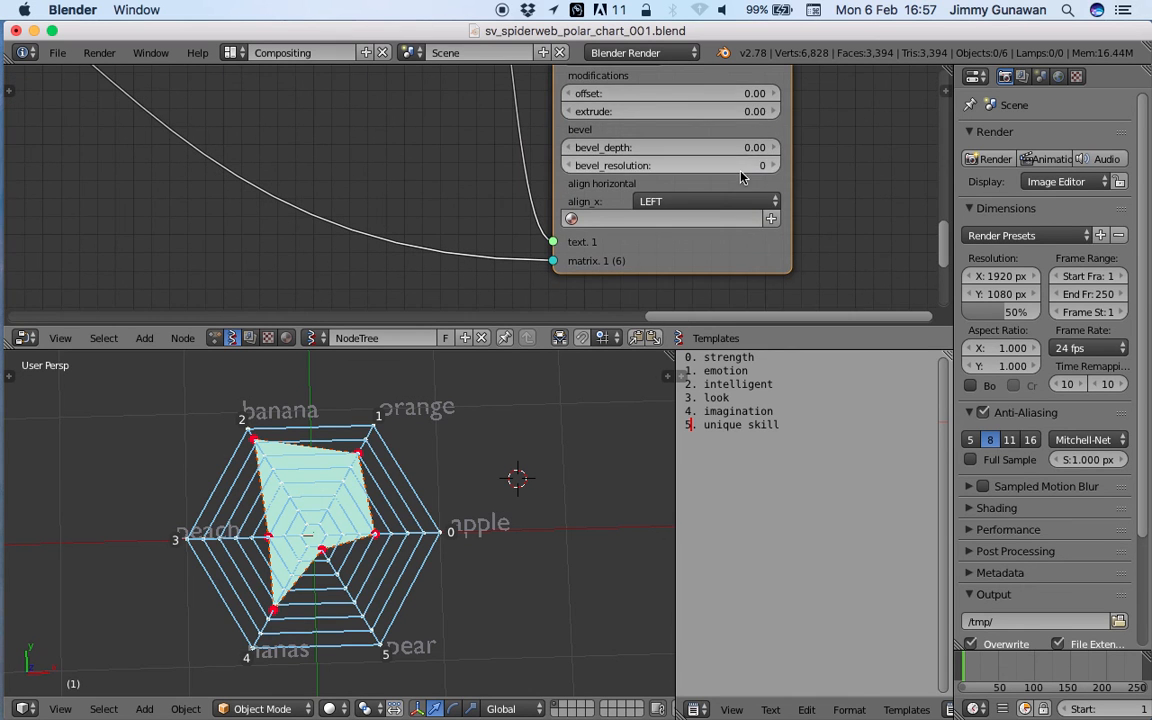
{"action": "left_click", "coordinate": [702, 203]}
{"action": "left_click", "coordinate": [698, 164]}
Set the radius of the Circle node that positions the labels to 1.24.
{"action": "middle_click_drag", "start_coordinate": [388, 130], "coordinate": [505, 159]}
{"action": "scroll", "coordinate": [260, 162], "scroll_direction": "down", "scroll_amount": 3}
{"action": "middle_click_drag", "start_coordinate": [206, 161], "coordinate": [389, 280]}
{"action": "scroll", "coordinate": [368, 215], "scroll_direction": "up", "scroll_amount": 2}
{"action": "left_click_drag", "start_coordinate": [178, 234], "coordinate": [290, 226]}
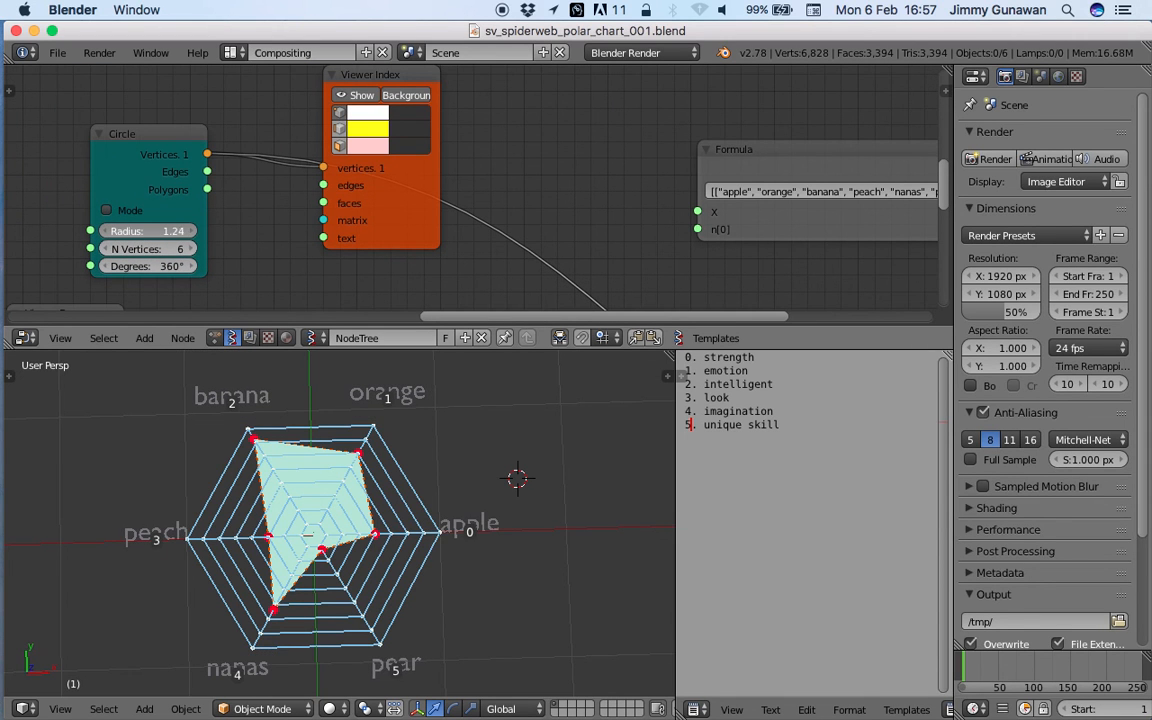
Turn off the Viewer Index display and check the labeled chart from a tilted angle.
{"action": "left_click", "coordinate": [356, 99]}
{"action": "middle_click_drag", "start_coordinate": [519, 500], "coordinate": [500, 528]}
{"action": "scroll", "coordinate": [500, 528], "scroll_direction": "down", "scroll_amount": 1}
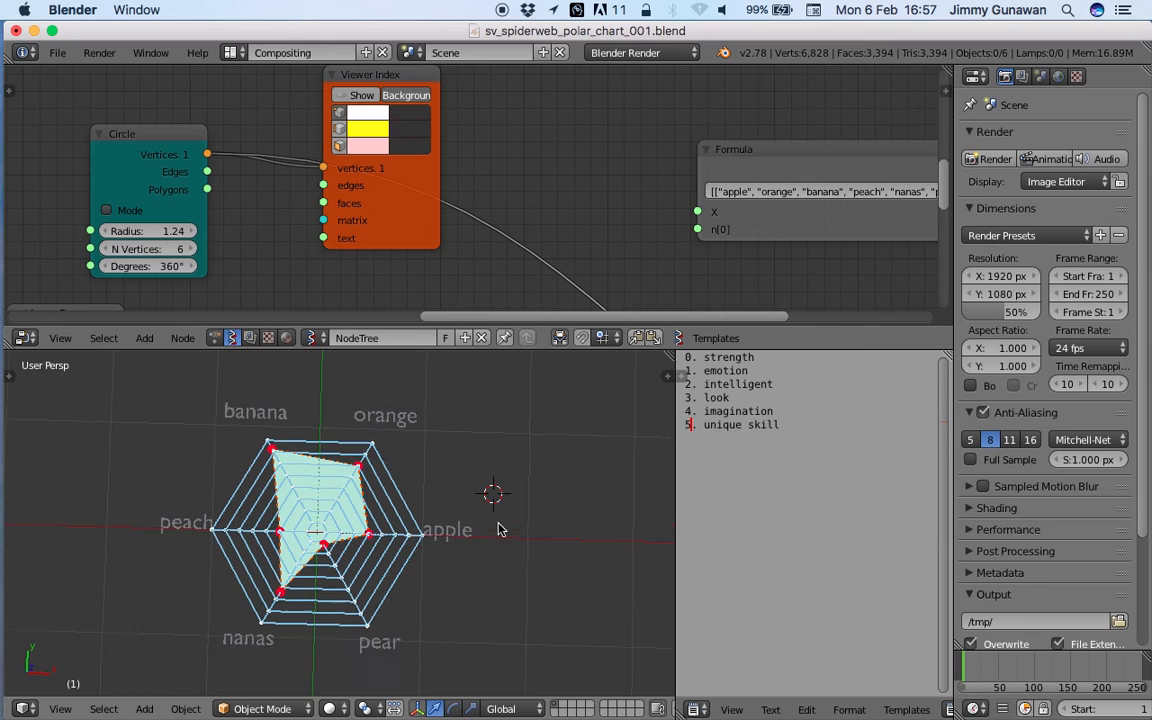
{"action": "middle_click_drag", "start_coordinate": [530, 609], "coordinate": [492, 562]}
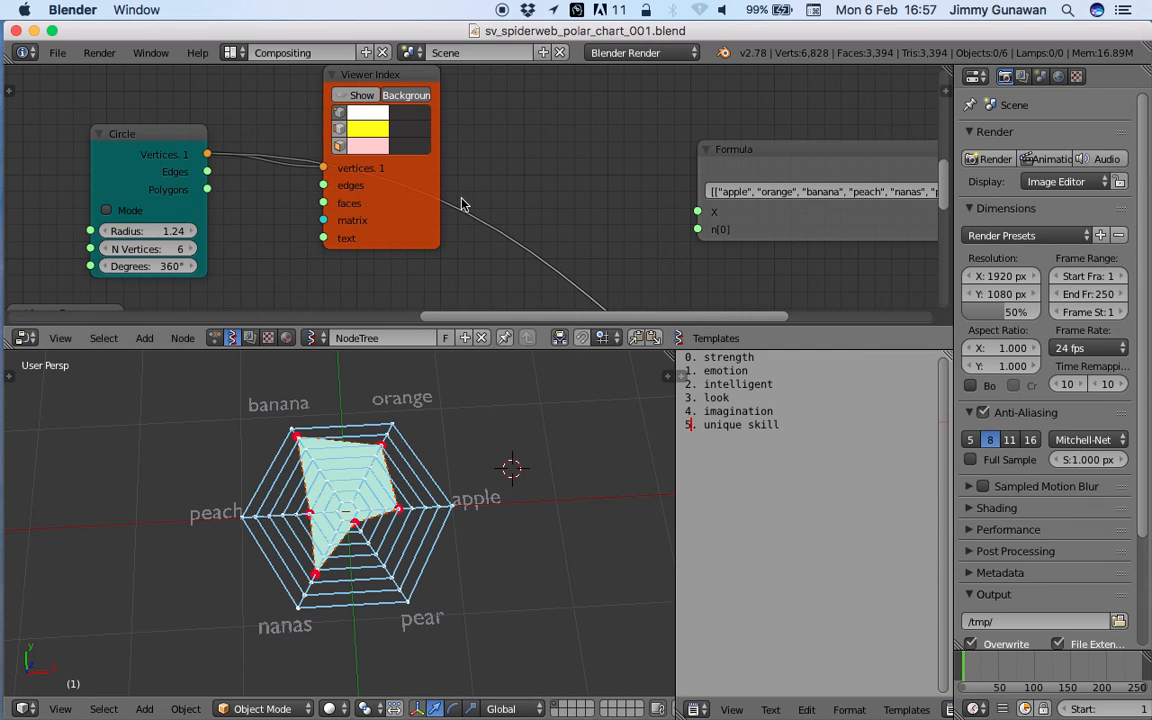
Enlarge the node editor area around the radius 0.10 Circle node and save over the file.
{"action": "middle_click_drag", "start_coordinate": [332, 210], "coordinate": [368, 172]}
{"action": "middle_click_drag", "start_coordinate": [184, 225], "coordinate": [706, 184]}
{"action": "middle_click_drag", "start_coordinate": [300, 210], "coordinate": [434, 151]}
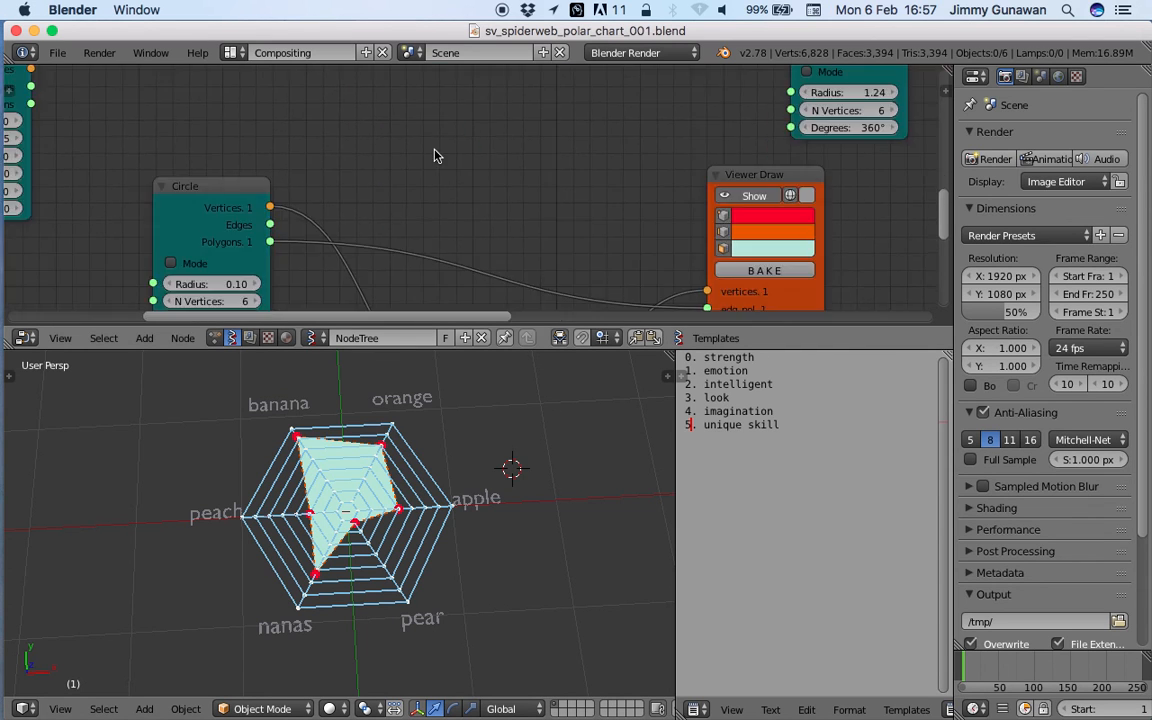
{"action": "middle_click_drag", "start_coordinate": [213, 197], "coordinate": [281, 125]}
{"action": "middle_click_drag", "start_coordinate": [204, 171], "coordinate": [355, 206]}
{"action": "scroll", "coordinate": [355, 206], "scroll_direction": "down", "scroll_amount": 2}
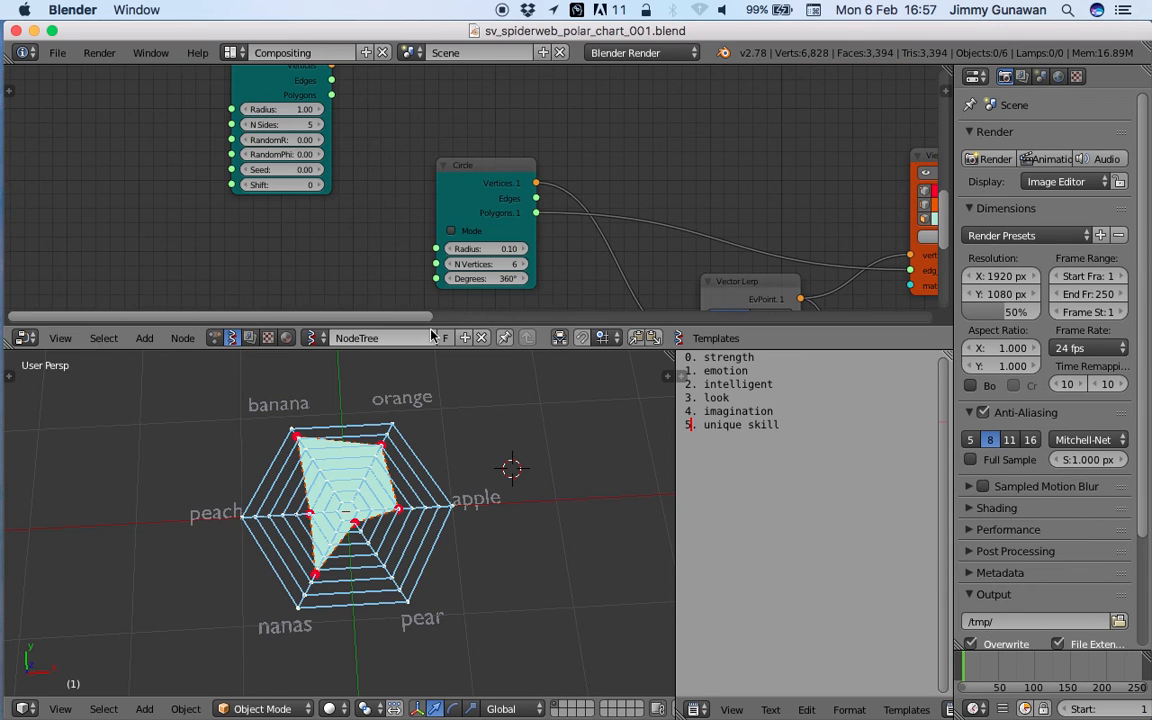
{"action": "left_click_drag", "start_coordinate": [435, 351], "coordinate": [442, 436]}
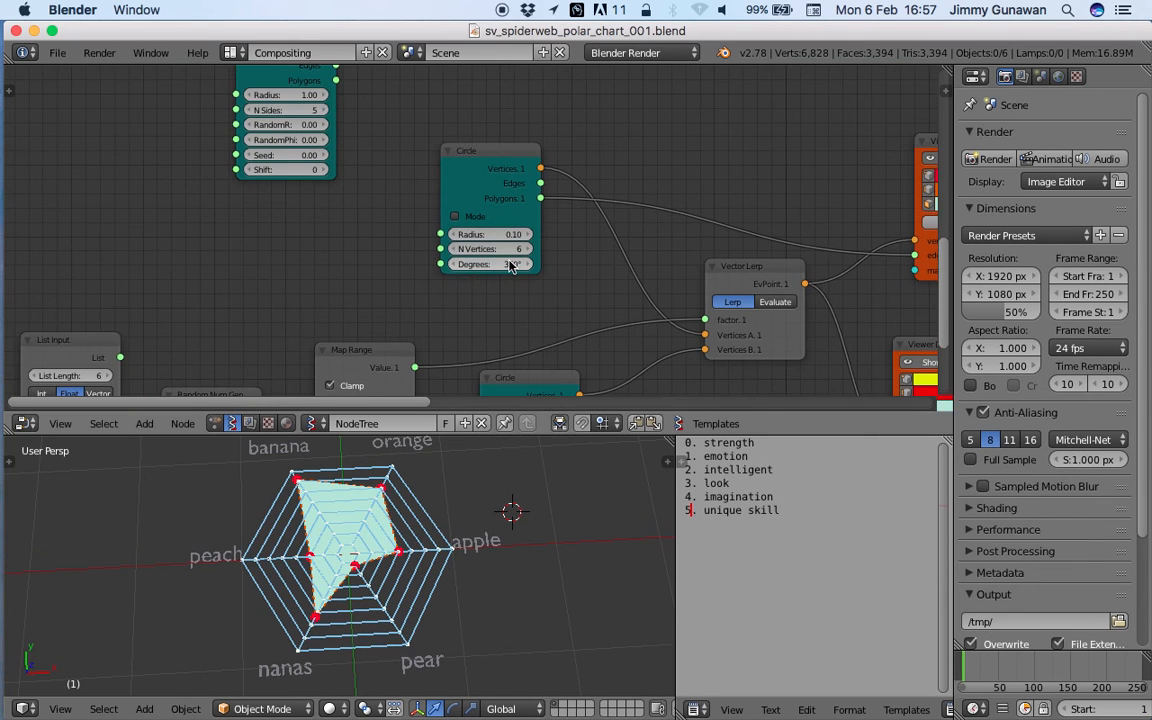
{"action": "key", "text": "ctrl+s"}
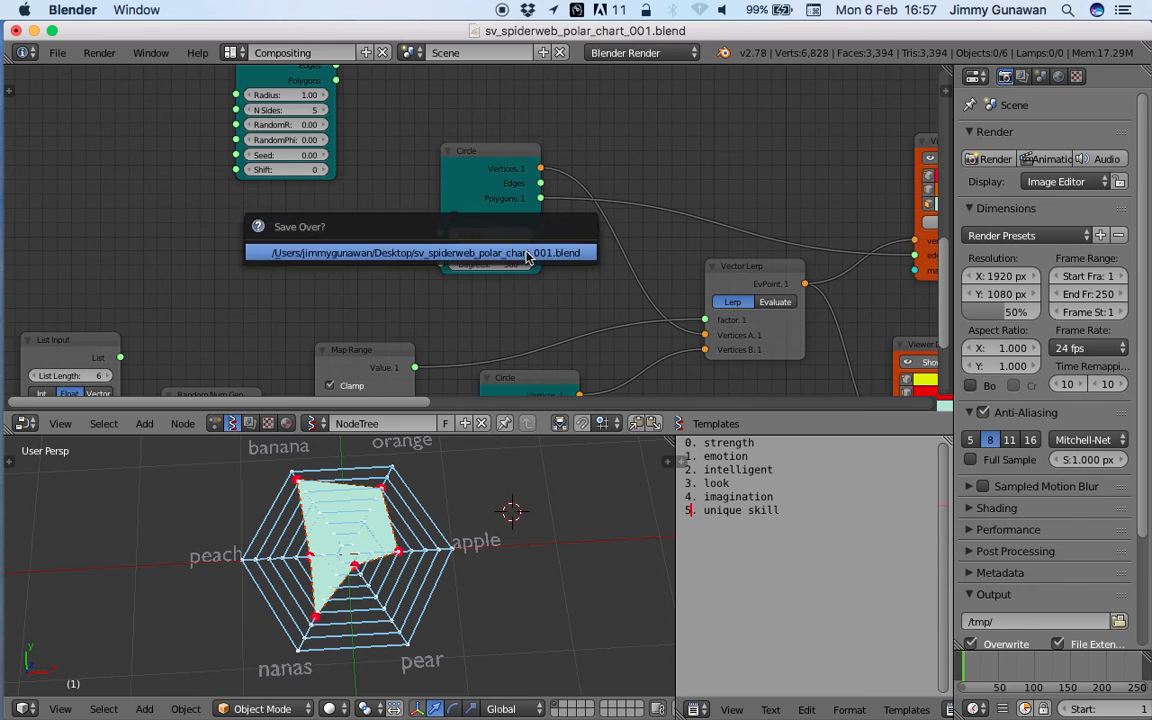
{"action": "left_click", "coordinate": [522, 252]}
Enlarge the node editor further, delete the unused List Input node, and reposition the Random Num Gen node.
{"action": "scroll", "coordinate": [371, 235], "scroll_direction": "down", "scroll_amount": 1}
{"action": "scroll", "coordinate": [371, 235], "scroll_direction": "down", "scroll_amount": 1}
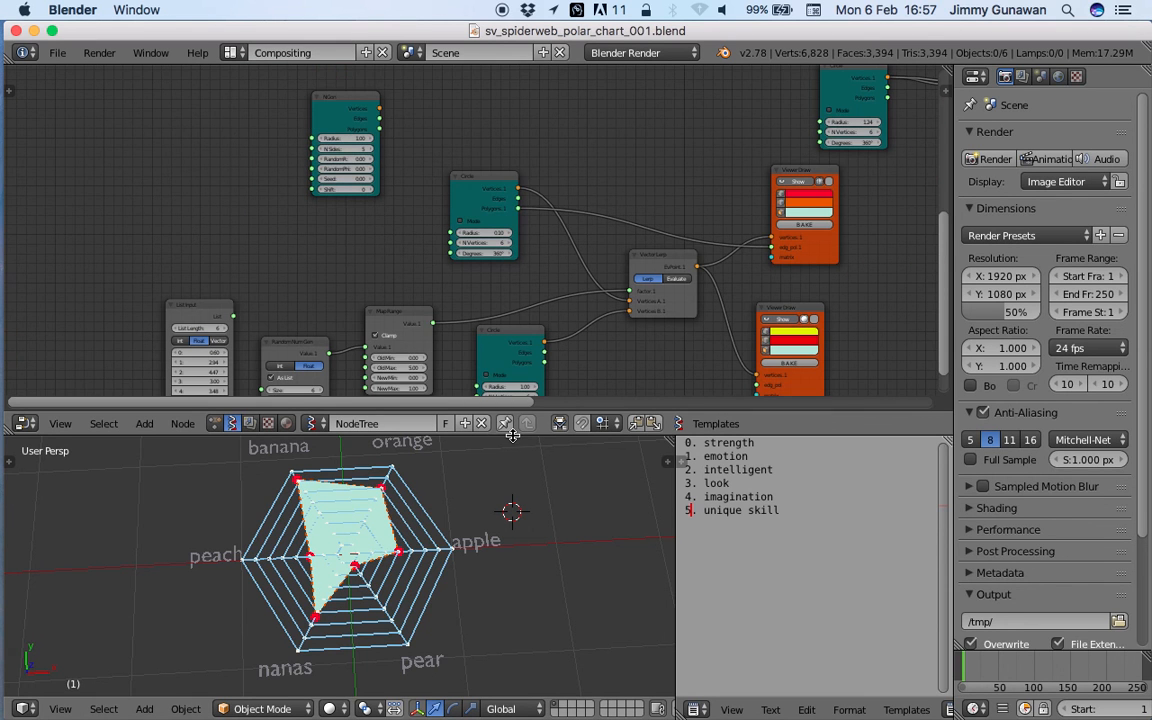
{"action": "left_click_drag", "start_coordinate": [460, 404], "coordinate": [445, 476]}
{"action": "middle_click_drag", "start_coordinate": [432, 408], "coordinate": [482, 329]}
{"action": "scroll", "coordinate": [482, 329], "scroll_direction": "up", "scroll_amount": 2}
{"action": "left_click", "coordinate": [220, 257]}
{"action": "key", "text": "x"}
{"action": "left_click_drag", "start_coordinate": [328, 307], "coordinate": [294, 265]}
Add an integer input node above the Random Num Gen node and set its value to 6.
{"action": "middle_click_drag", "start_coordinate": [193, 160], "coordinate": [207, 202]}
{"action": "key", "text": "shift+a"}
{"action": "left_click", "coordinate": [207, 202]}
{"action": "type", "text": "int"}
{"action": "key", "text": "Down"}
{"action": "key", "text": "Down"}
{"action": "key", "text": "Return"}
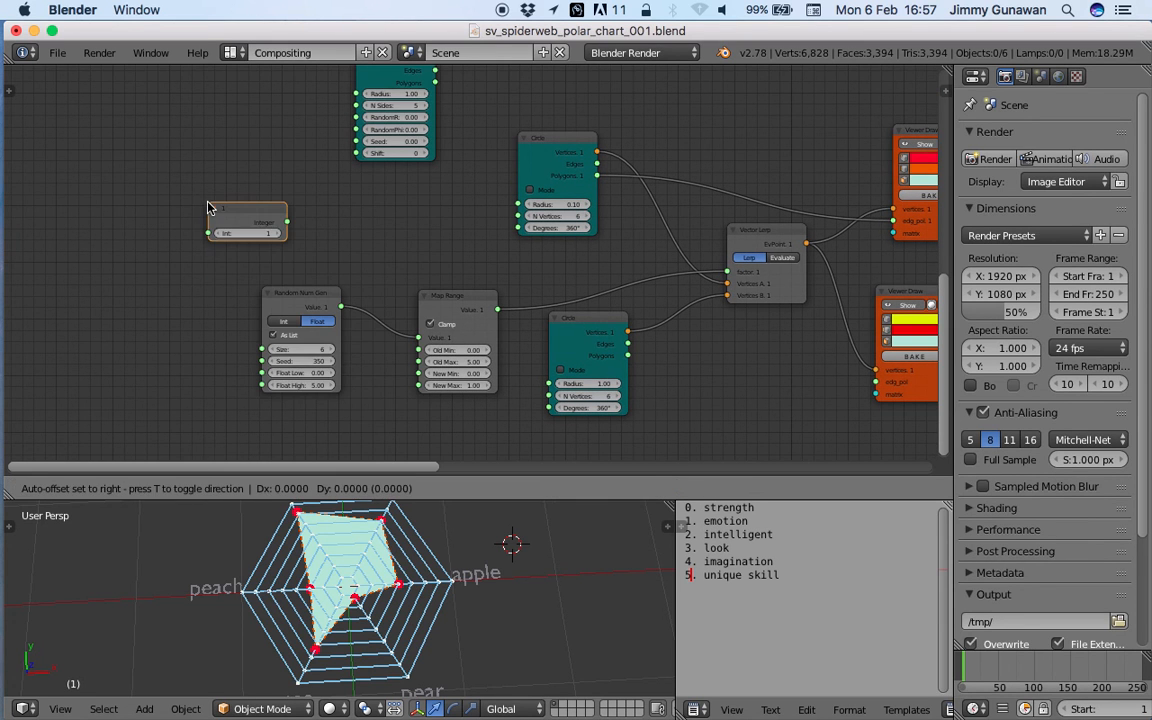
{"action": "left_click", "coordinate": [243, 229]}
{"action": "type", "text": "6"}
{"action": "key", "text": "Return"}
Move the integer node away from the other nodes and delete the unused NGon node.
{"action": "middle_click_drag", "start_coordinate": [303, 203], "coordinate": [297, 229]}
{"action": "left_click_drag", "start_coordinate": [255, 228], "coordinate": [210, 219]}
{"action": "middle_click_drag", "start_coordinate": [243, 237], "coordinate": [204, 290]}
{"action": "left_click", "coordinate": [358, 131]}
{"action": "key", "text": "x"}
Connect the integer node to the radius 0.10 Circle's N Vertices and the Random Num Gen's Size, then reposition it.
{"action": "middle_click_drag", "start_coordinate": [267, 214], "coordinate": [251, 164]}
{"action": "left_click_drag", "start_coordinate": [186, 239], "coordinate": [456, 246]}
{"action": "scroll", "coordinate": [196, 190], "scroll_direction": "up", "scroll_amount": 1}
{"action": "left_click_drag", "start_coordinate": [196, 190], "coordinate": [230, 343]}
{"action": "scroll", "coordinate": [352, 162], "scroll_direction": "down", "scroll_amount": 2}
{"action": "left_click_drag", "start_coordinate": [97, 266], "coordinate": [306, 156]}
Save over the file and connect the integer node to N Vertices of the radius 1.24 label Circle.
{"action": "middle_click_drag", "start_coordinate": [388, 168], "coordinate": [198, 193]}
{"action": "scroll", "coordinate": [198, 193], "scroll_direction": "up", "scroll_amount": 3}
{"action": "key", "text": "super+s"}
{"action": "left_click", "coordinate": [198, 192]}
{"action": "left_click_drag", "start_coordinate": [87, 203], "coordinate": [690, 194]}
{"action": "scroll", "coordinate": [468, 216], "scroll_direction": "down", "scroll_amount": 3}
{"action": "scroll", "coordinate": [365, 175], "scroll_direction": "down", "scroll_amount": 1}
{"action": "scroll", "coordinate": [326, 163], "scroll_direction": "up", "scroll_amount": 2}
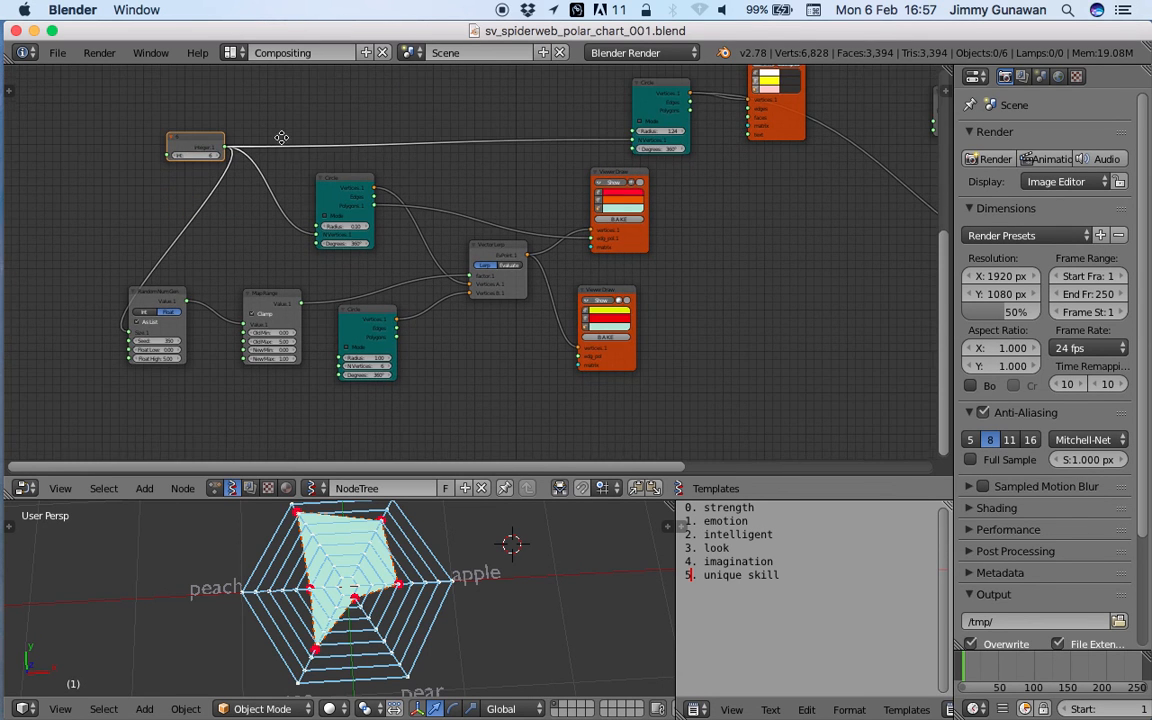
Raise the integer node's value to 13 and inspect the chart in a maximized 3D view.
{"action": "mouse_move", "coordinate": [212, 150]}
{"action": "left_mouse_down"}
{"action": "mouse_move", "coordinate": [246, 150]}
{"action": "mouse_move", "coordinate": [212, 150]}
{"action": "left_mouse_up"}
{"action": "scroll", "coordinate": [457, 583], "scroll_direction": "down", "scroll_amount": 4}
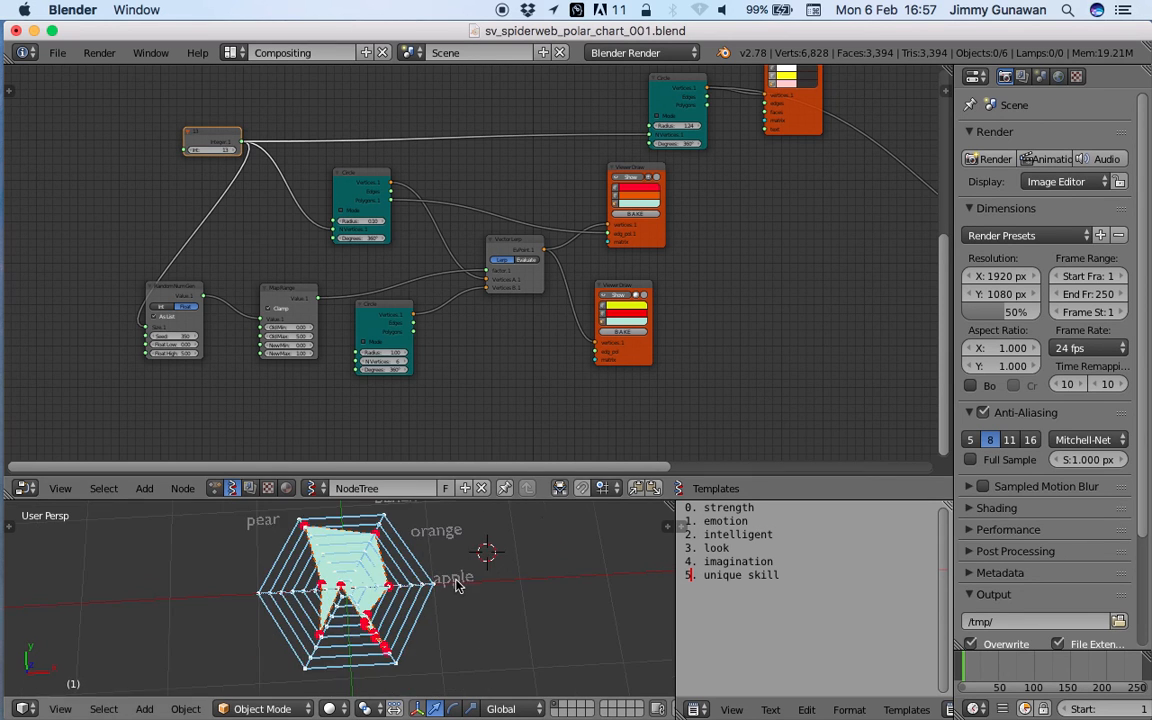
{"action": "middle_click_drag", "start_coordinate": [457, 583], "coordinate": [465, 585]}
{"action": "key", "text": "ctrl+Up"}
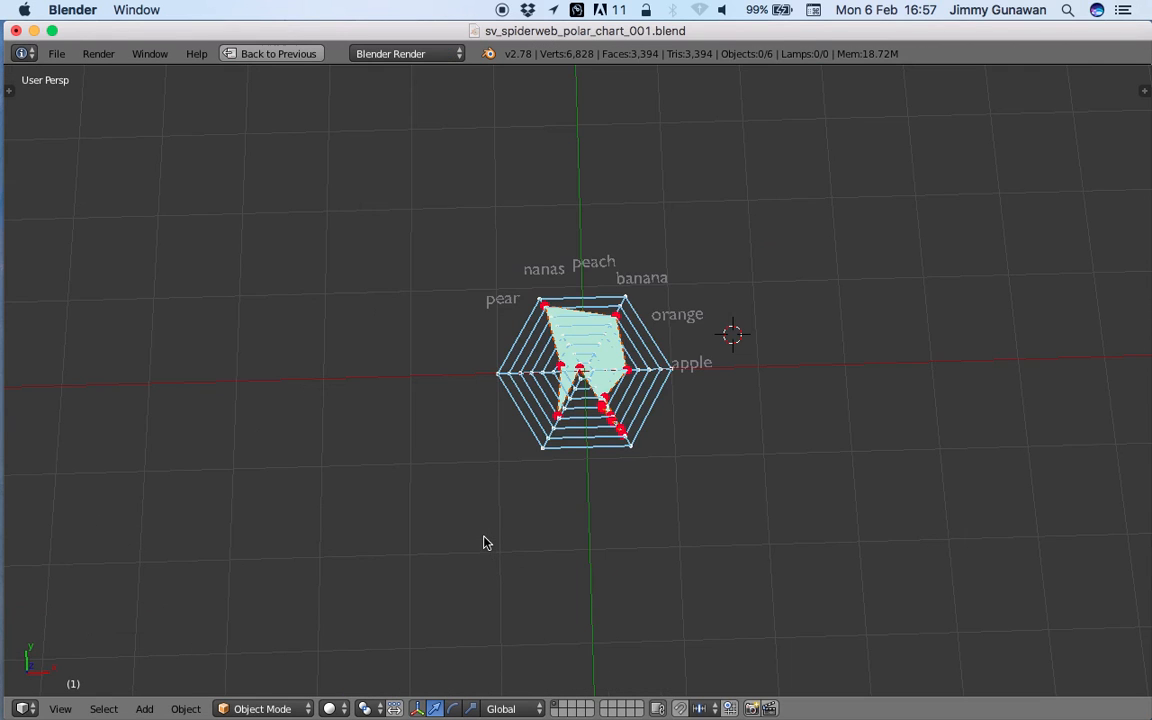
{"action": "scroll", "coordinate": [483, 540], "scroll_direction": "up", "scroll_amount": 5}
{"action": "left_click", "coordinate": [238, 56]}
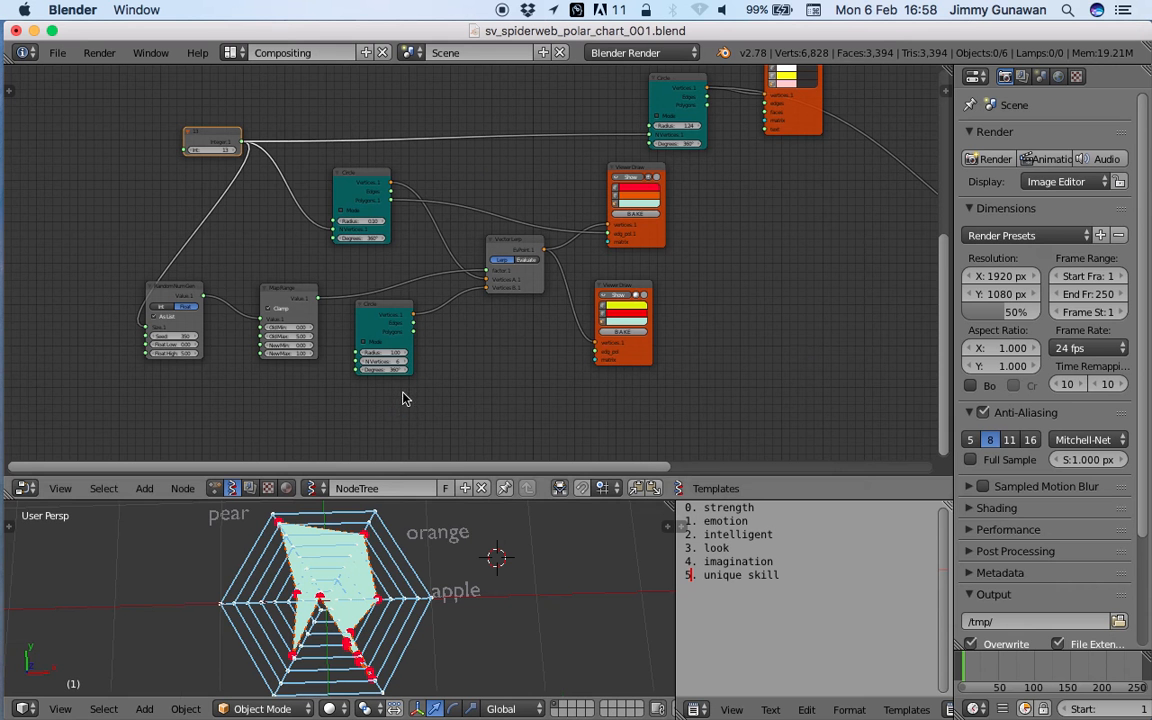
Enlarge the 3D view, save over the file, and try a value of 12 in the integer node.
{"action": "left_click_drag", "start_coordinate": [493, 499], "coordinate": [487, 272]}
{"action": "key", "text": "ctrl+s"}
{"action": "left_click", "coordinate": [471, 481]}
{"action": "middle_click_drag", "start_coordinate": [319, 197], "coordinate": [476, 157]}
{"action": "scroll", "coordinate": [476, 157], "scroll_direction": "up", "scroll_amount": 2}
{"action": "middle_click_drag", "start_coordinate": [203, 190], "coordinate": [152, 303]}
{"action": "mouse_move", "coordinate": [298, 80]}
{"action": "left_mouse_down"}
{"action": "mouse_move", "coordinate": [268, 80]}
{"action": "mouse_move", "coordinate": [323, 82]}
{"action": "mouse_move", "coordinate": [305, 87]}
{"action": "left_mouse_up"}
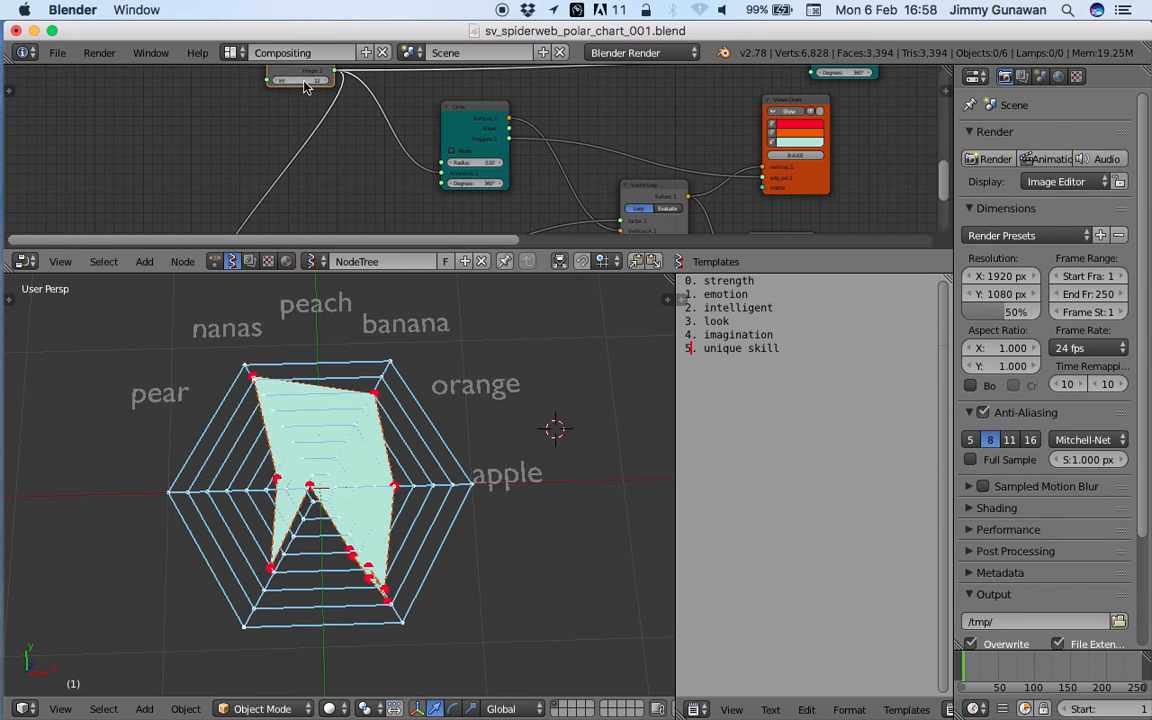
Enlarge the node editor, connect the integer node to the radius 1.00 Circle's N Vertices, and save over the file.
{"action": "left_click_drag", "start_coordinate": [470, 250], "coordinate": [476, 434]}
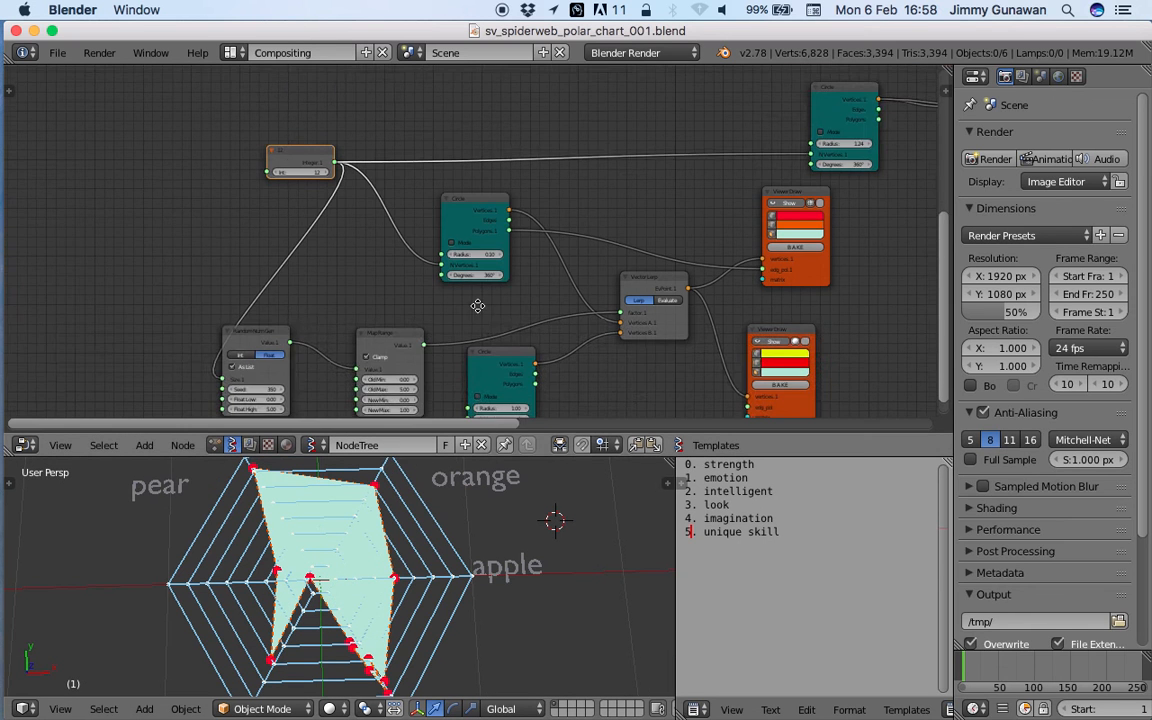
{"action": "middle_click_drag", "start_coordinate": [478, 306], "coordinate": [432, 220]}
{"action": "scroll", "coordinate": [420, 283], "scroll_direction": "up", "scroll_amount": 2}
{"action": "left_click_drag", "start_coordinate": [442, 279], "coordinate": [463, 288]}
{"action": "scroll", "coordinate": [308, 165], "scroll_direction": "down", "scroll_amount": 3}
{"action": "middle_click_drag", "start_coordinate": [306, 162], "coordinate": [313, 212]}
{"action": "left_click_drag", "start_coordinate": [312, 139], "coordinate": [449, 381]}
{"action": "middle_click_drag", "start_coordinate": [315, 246], "coordinate": [327, 218]}
{"action": "key", "text": "ctrl+s"}
{"action": "left_click", "coordinate": [322, 224]}
Raise the integer node's value to 35 and check the resulting chart.
{"action": "mouse_move", "coordinate": [294, 120]}
{"action": "left_mouse_down"}
{"action": "mouse_move", "coordinate": [308, 120]}
{"action": "mouse_move", "coordinate": [293, 122]}
{"action": "left_mouse_up"}
{"action": "mouse_move", "coordinate": [340, 528]}
{"action": "middle_mouse_down"}
{"action": "mouse_move", "coordinate": [334, 521]}
{"action": "mouse_move", "coordinate": [341, 531]}
{"action": "middle_mouse_up"}
{"action": "scroll", "coordinate": [334, 521], "scroll_direction": "down", "scroll_amount": 1}
{"action": "middle_click_drag", "start_coordinate": [381, 199], "coordinate": [381, 197]}
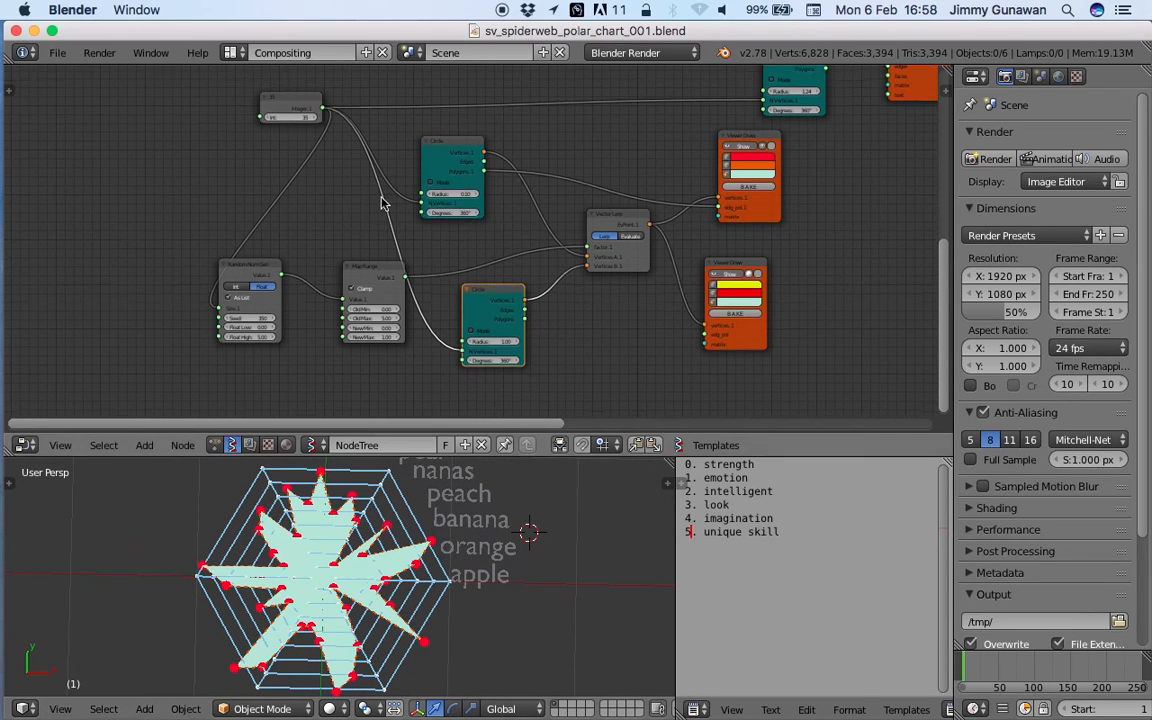
{"action": "scroll", "coordinate": [381, 199], "scroll_direction": "down", "scroll_amount": 2}
{"action": "scroll", "coordinate": [381, 199], "scroll_direction": "up", "scroll_amount": 3}
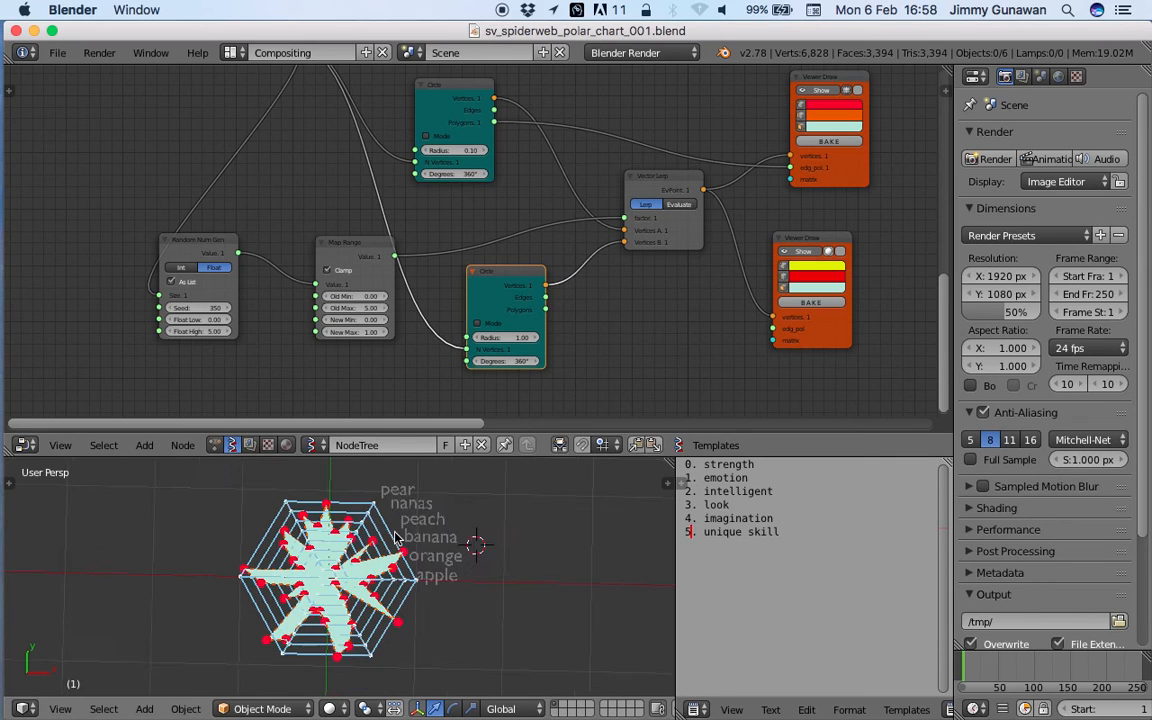
Move the Map Range node slightly closer to the Random Num Gen node and save over the file.
{"action": "left_click", "coordinate": [397, 528]}
{"action": "key", "text": "ctrl+s"}
{"action": "left_click", "coordinate": [397, 528]}
{"action": "scroll", "coordinate": [360, 314], "scroll_direction": "up", "scroll_amount": 1}
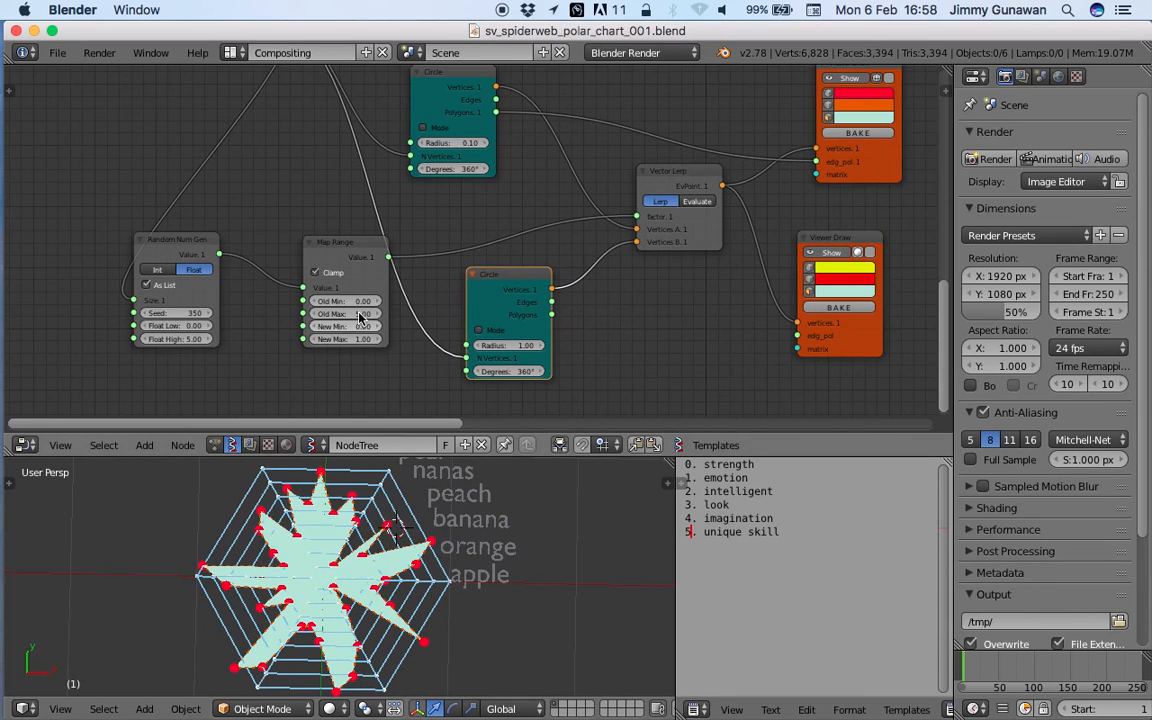
{"action": "left_click_drag", "start_coordinate": [335, 245], "coordinate": [311, 249]}
{"action": "key", "text": "ctrl+s"}
{"action": "left_click", "coordinate": [311, 253]}
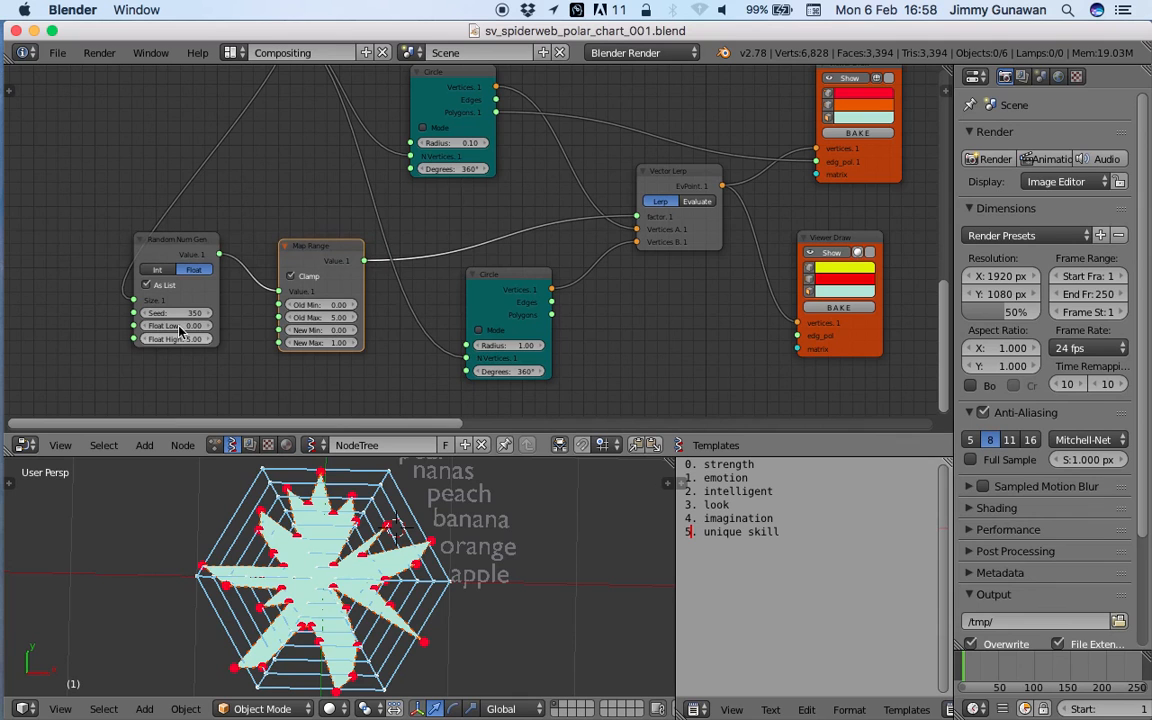
Set the Random Num Gen seed to 365 and save over the file.
{"action": "left_click_drag", "start_coordinate": [174, 313], "coordinate": [195, 315]}
{"action": "key", "text": "ctrl+s"}
{"action": "left_click", "coordinate": [430, 280]}
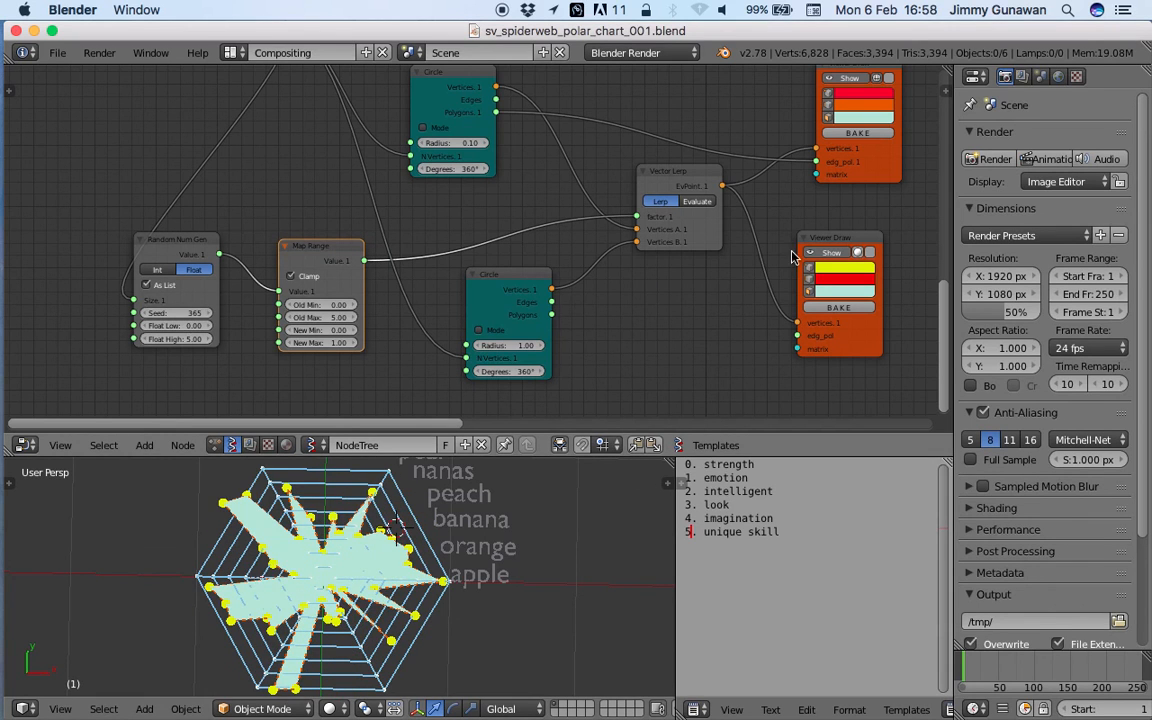
Line up the two Viewer Draw nodes fed by the Vector Lerp node, one above the other.
{"action": "left_click_drag", "start_coordinate": [802, 229], "coordinate": [822, 213]}
{"action": "middle_click_drag", "start_coordinate": [822, 213], "coordinate": [733, 240]}
{"action": "left_click_drag", "start_coordinate": [792, 197], "coordinate": [797, 174]}
{"action": "middle_click_drag", "start_coordinate": [567, 187], "coordinate": [672, 310]}
{"action": "scroll", "coordinate": [500, 245], "scroll_direction": "down", "scroll_amount": 5}
{"action": "left_click_drag", "start_coordinate": [288, 181], "coordinate": [258, 163]}
{"action": "middle_click_drag", "start_coordinate": [818, 169], "coordinate": [683, 165]}
Move the index viewer node close to the radius 1.24 Circle node and save over the file.
{"action": "left_click_drag", "start_coordinate": [632, 125], "coordinate": [322, 104]}
{"action": "scroll", "coordinate": [622, 206], "scroll_direction": "down", "scroll_amount": 2}
{"action": "middle_click_drag", "start_coordinate": [622, 206], "coordinate": [502, 214]}
{"action": "left_click", "coordinate": [586, 125]}
{"action": "left_click_drag", "start_coordinate": [586, 125], "coordinate": [400, 108]}
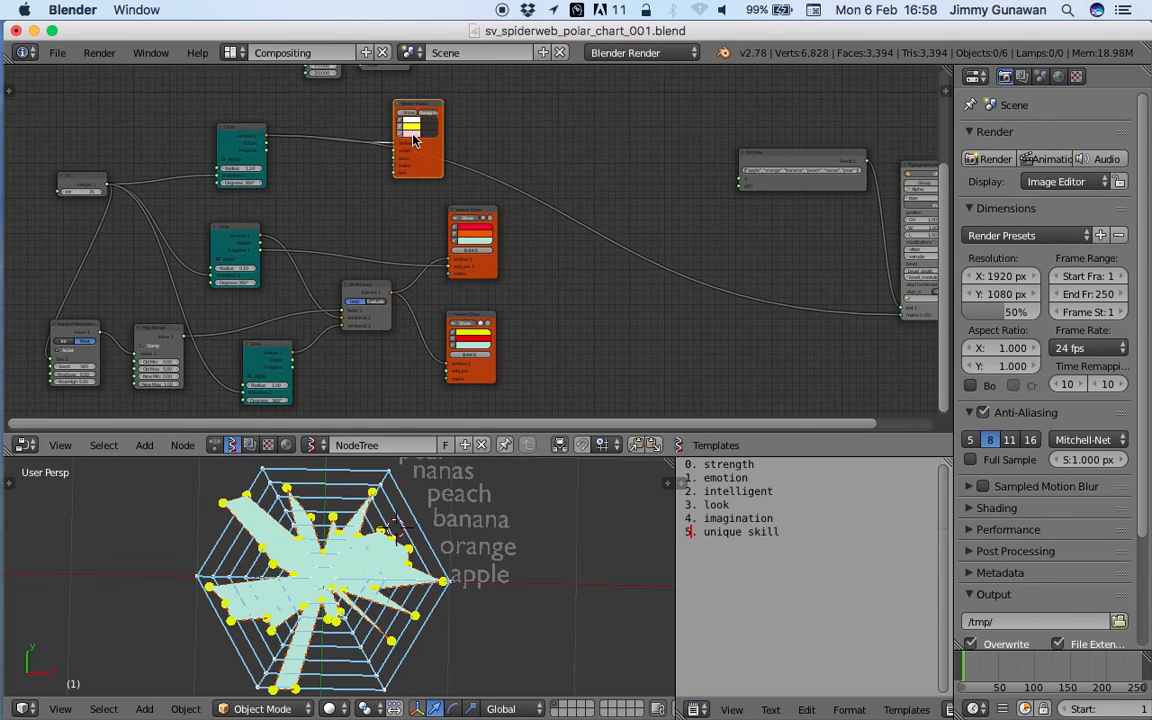
{"action": "middle_click_drag", "start_coordinate": [414, 139], "coordinate": [428, 251]}
{"action": "middle_click_drag", "start_coordinate": [401, 200], "coordinate": [403, 265]}
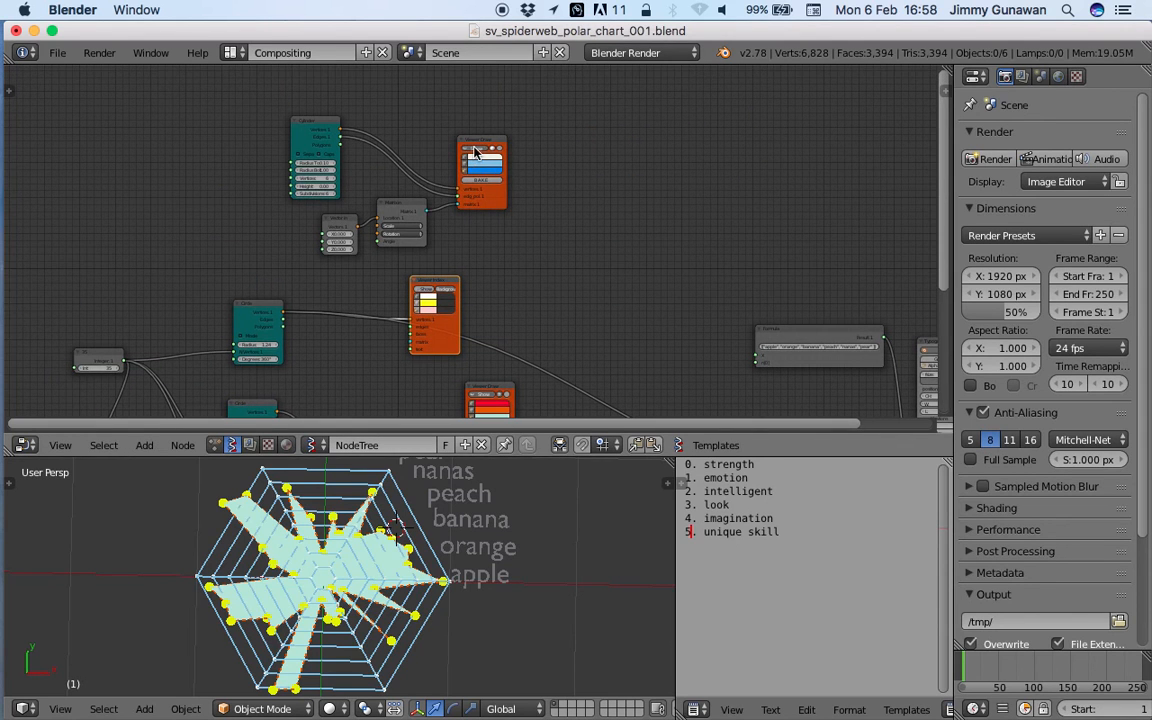
{"action": "middle_click_drag", "start_coordinate": [270, 197], "coordinate": [274, 248]}
{"action": "scroll", "coordinate": [98, 373], "scroll_direction": "up", "scroll_amount": 1}
{"action": "key", "text": "ctrl+s"}
{"action": "middle_click_drag", "start_coordinate": [98, 373], "coordinate": [125, 315]}
{"action": "left_click", "coordinate": [113, 378]}
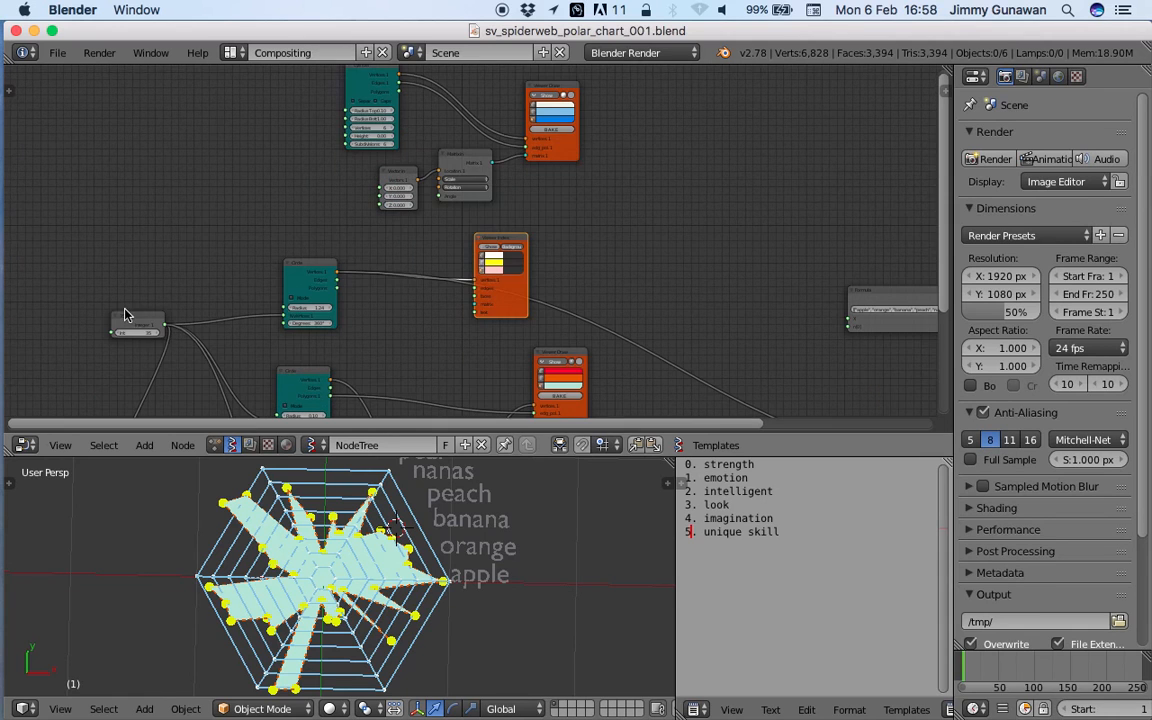
{"action": "key", "text": "g"}
{"action": "left_click", "coordinate": [206, 290]}
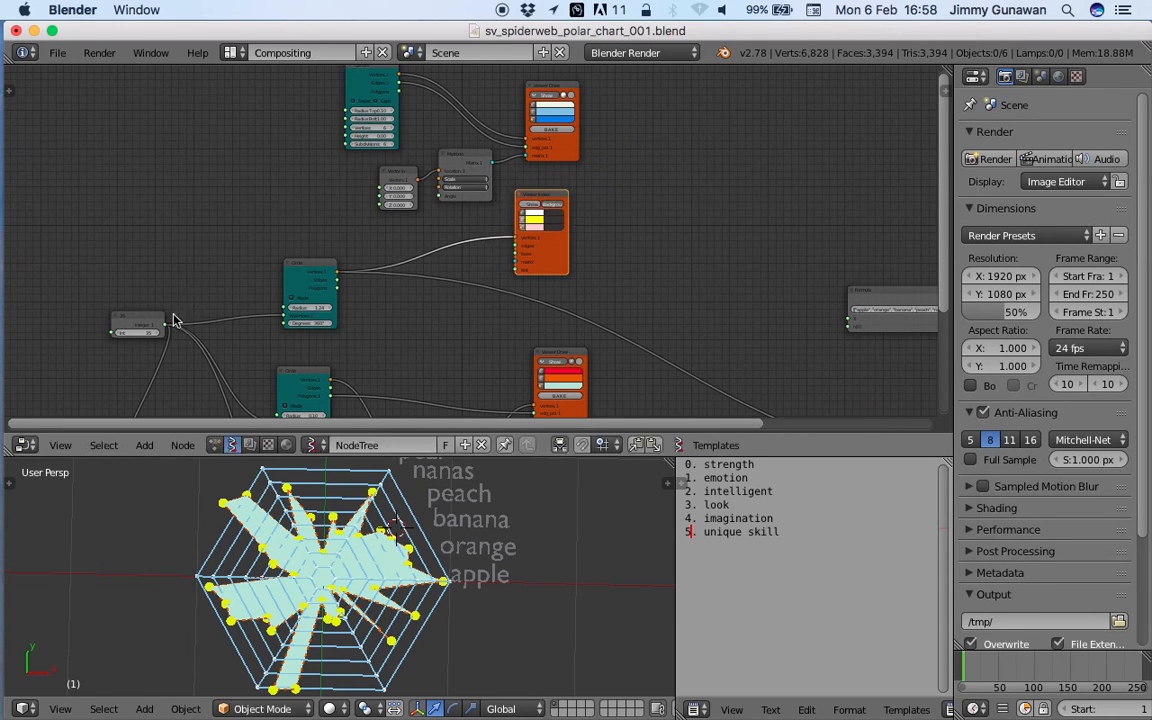
Connect the integer node's output to the Cylinder node's Vertices input and save over the file.
{"action": "left_click_drag", "start_coordinate": [167, 329], "coordinate": [346, 127]}
{"action": "middle_click_drag", "start_coordinate": [185, 210], "coordinate": [166, 176]}
{"action": "key", "text": "ctrl+s"}
{"action": "left_click", "coordinate": [166, 176]}
Move the Formula and Typography Viewer nodes closer to the rest of the node tree.
{"action": "middle_click_drag", "start_coordinate": [898, 248], "coordinate": [646, 247]}
{"action": "left_click_drag", "start_coordinate": [662, 256], "coordinate": [482, 176]}
{"action": "left_click_drag", "start_coordinate": [807, 268], "coordinate": [653, 98]}
{"action": "left_click_drag", "start_coordinate": [480, 206], "coordinate": [482, 179]}
{"action": "middle_click_drag", "start_coordinate": [368, 270], "coordinate": [546, 182]}
{"action": "scroll", "coordinate": [546, 182], "scroll_direction": "down", "scroll_amount": 2}
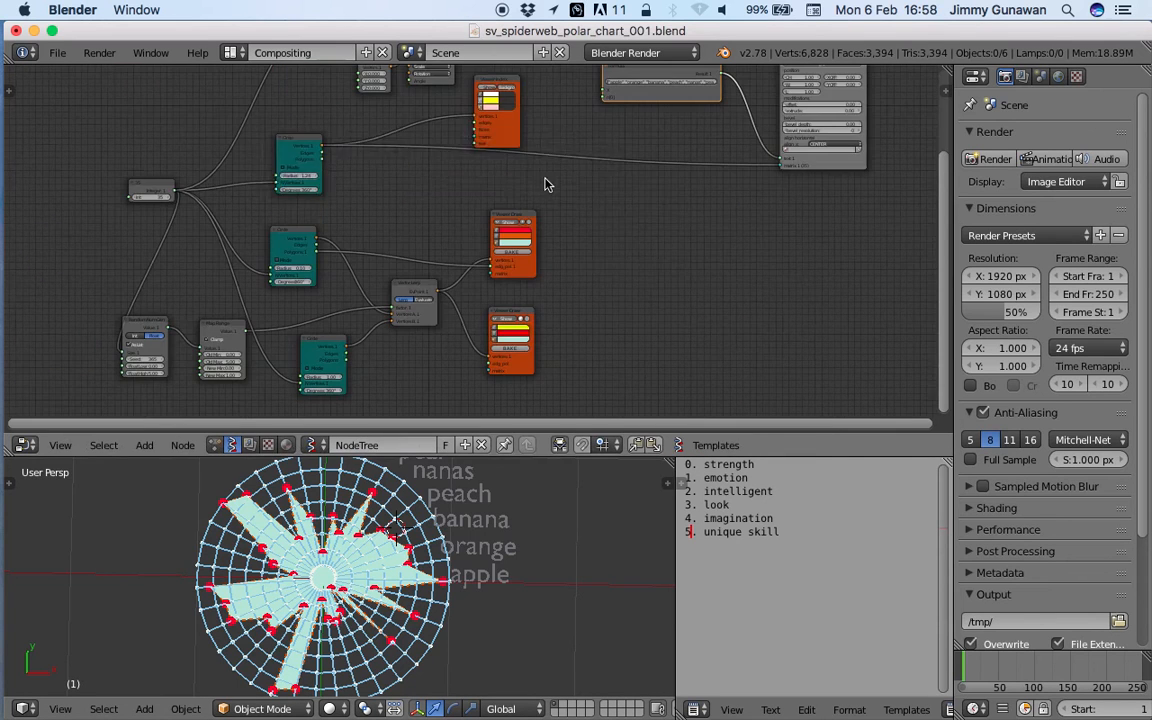
Set the integer node's value to 6 and save over the file.
{"action": "scroll", "coordinate": [264, 161], "scroll_direction": "up", "scroll_amount": 2}
{"action": "left_click", "coordinate": [259, 141]}
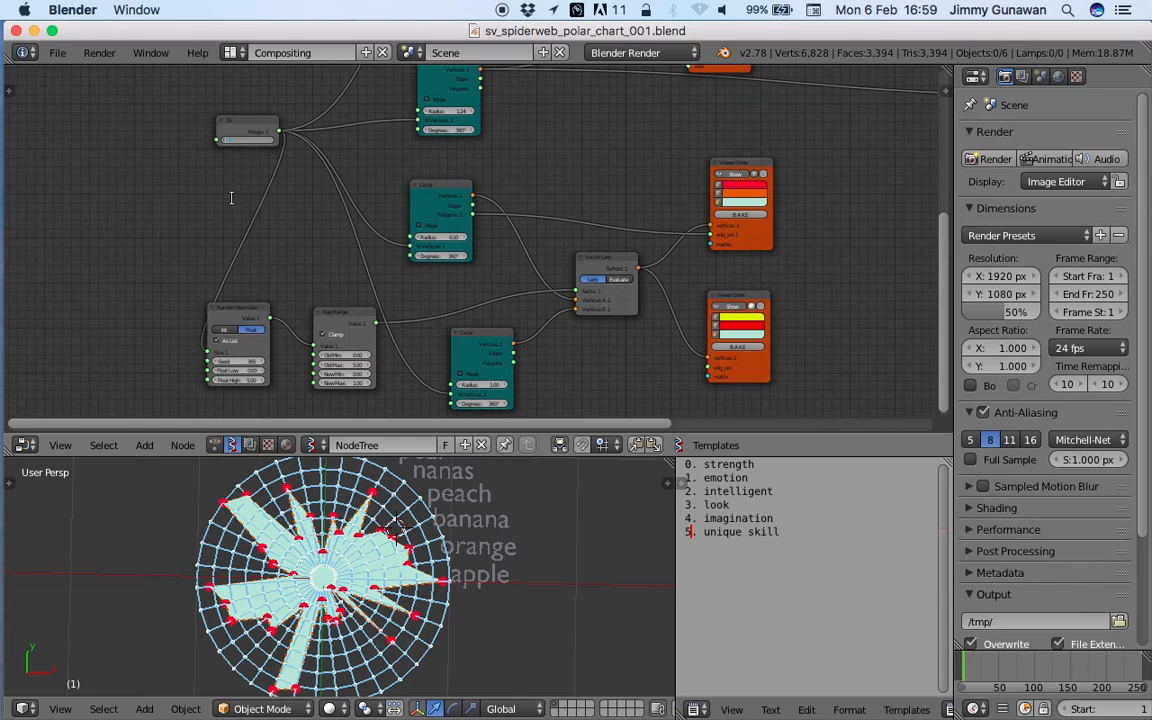
{"action": "type", "text": "6"}
{"action": "key", "text": "Return"}
{"action": "key", "text": "super+s"}
Save over the file and set the Random Num Gen seed to 504.
{"action": "left_click", "coordinate": [468, 610]}
{"action": "scroll", "coordinate": [316, 298], "scroll_direction": "up", "scroll_amount": 4}
{"action": "key", "text": "super+s"}
{"action": "left_click", "coordinate": [303, 286]}
{"action": "left_click_drag", "start_coordinate": [180, 360], "coordinate": [302, 362]}
Change the polygon color of the lower Viewer Draw node to pink and of the upper one to muted grey-purple.
{"action": "middle_click_drag", "start_coordinate": [724, 302], "coordinate": [637, 246]}
{"action": "left_click", "coordinate": [752, 266]}
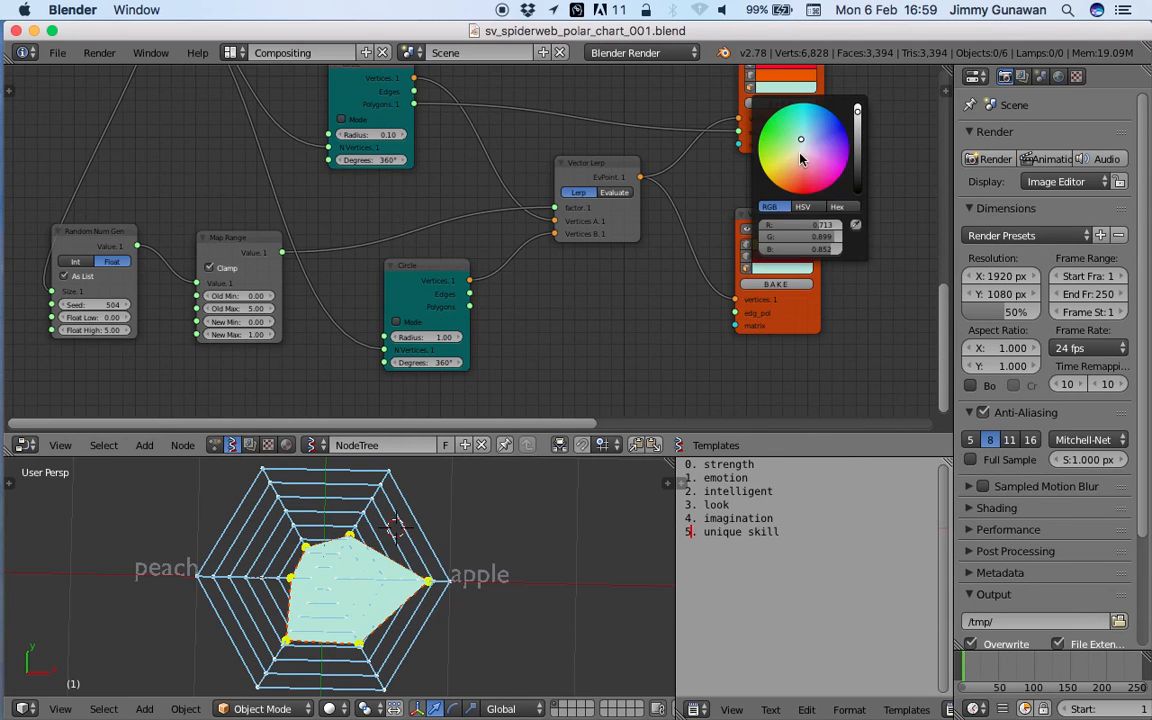
{"action": "mouse_move", "coordinate": [794, 193]}
{"action": "left_mouse_down"}
{"action": "mouse_move", "coordinate": [808, 168]}
{"action": "mouse_move", "coordinate": [802, 132]}
{"action": "mouse_move", "coordinate": [862, 168]}
{"action": "mouse_move", "coordinate": [862, 131]}
{"action": "mouse_move", "coordinate": [862, 150]}
{"action": "left_mouse_up"}
{"action": "left_click", "coordinate": [775, 88]}
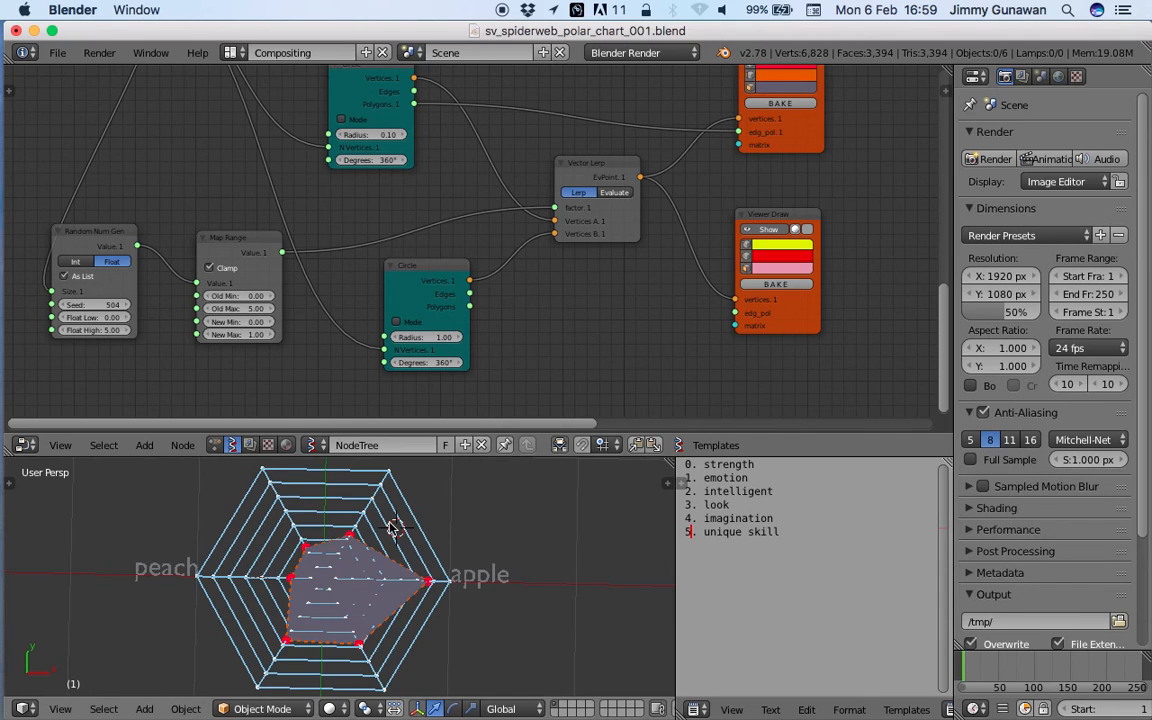
Enlarge the 3D view to full screen, frame the whole labeled chart at an angle, and save over the file.
{"action": "scroll", "coordinate": [466, 558], "scroll_direction": "up", "scroll_amount": 3}
{"action": "middle_click_drag", "start_coordinate": [432, 565], "coordinate": [458, 480]}
{"action": "scroll", "coordinate": [443, 548], "scroll_direction": "down", "scroll_amount": 4}
{"action": "key", "text": "shift+space"}
{"action": "scroll", "coordinate": [572, 504], "scroll_direction": "up", "scroll_amount": 2}
{"action": "mouse_move", "coordinate": [590, 503]}
{"action": "middle_mouse_down", "text": "shift"}
{"action": "mouse_move", "coordinate": [509, 511]}
{"action": "mouse_move", "coordinate": [589, 508]}
{"action": "middle_mouse_up", "text": "shift"}
{"action": "key", "text": "ctrl+s"}
{"action": "left_click", "coordinate": [512, 509]}
{"action": "key", "text": "ctrl+s"}
{"action": "left_click", "coordinate": [590, 507]}
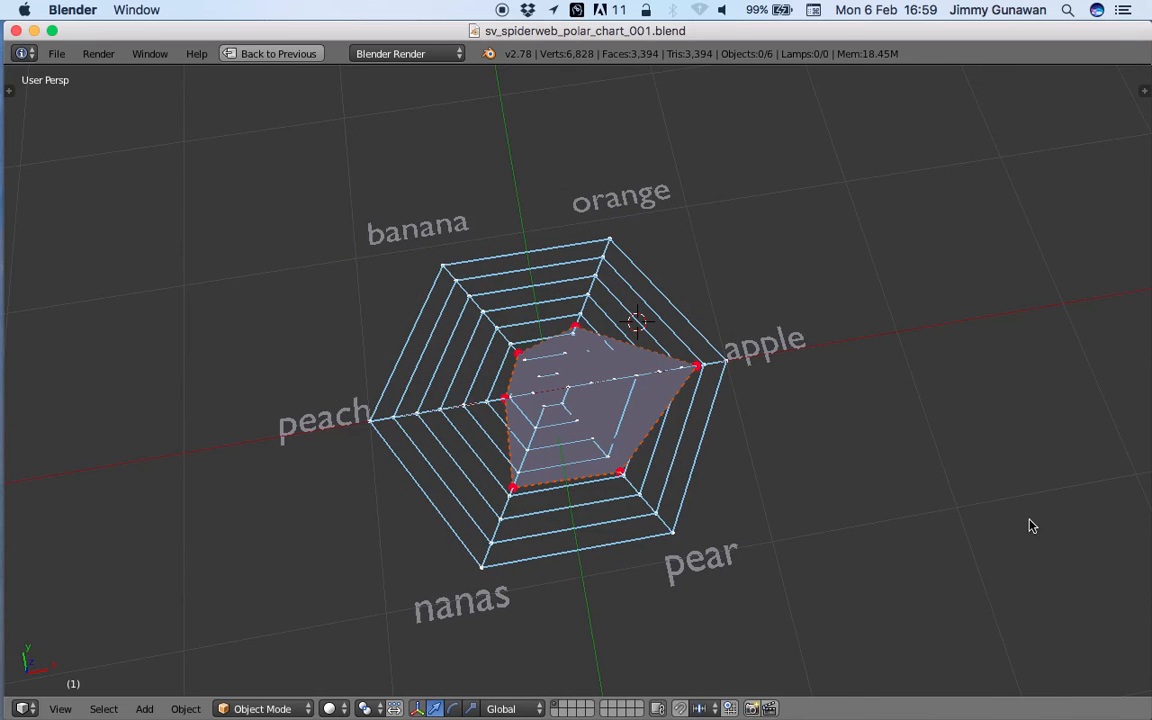